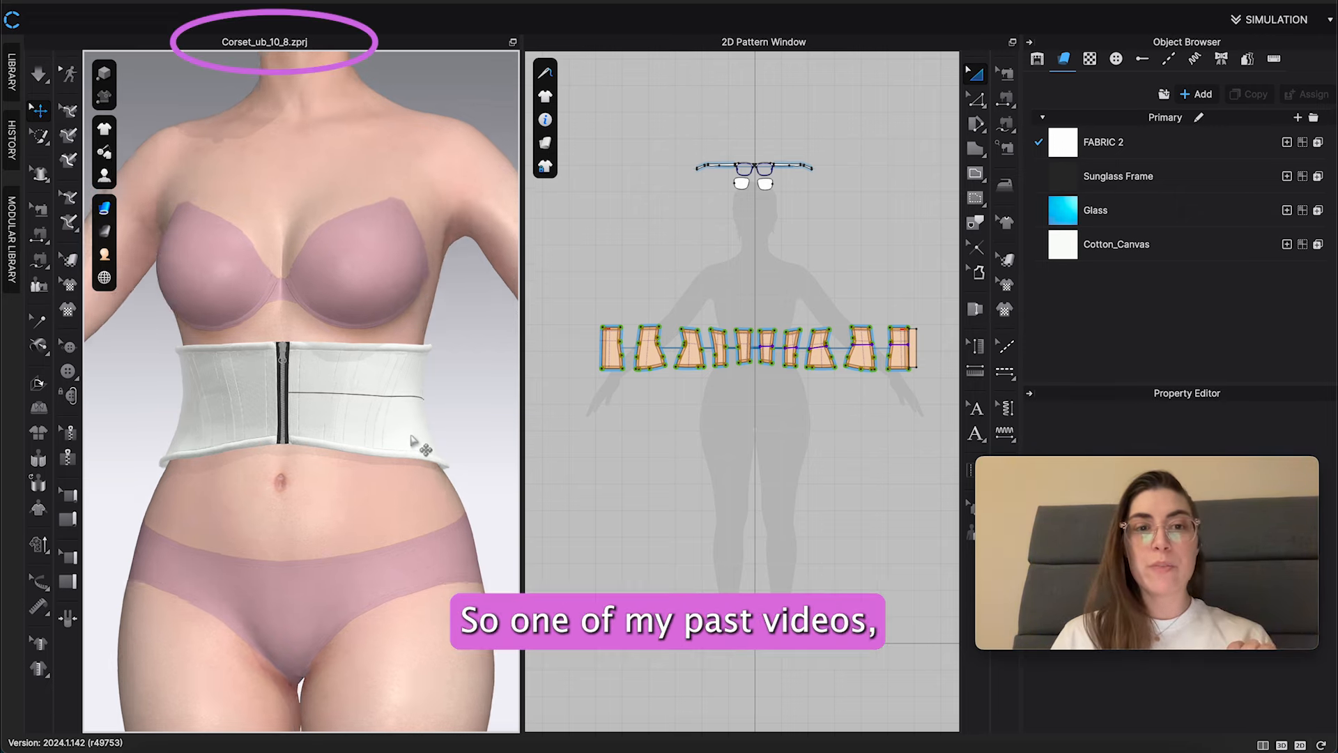
Set the garment rendering style to Translucent Surface so the avatar's body shows through the corset
right_drag(427, 404, 358, 418)
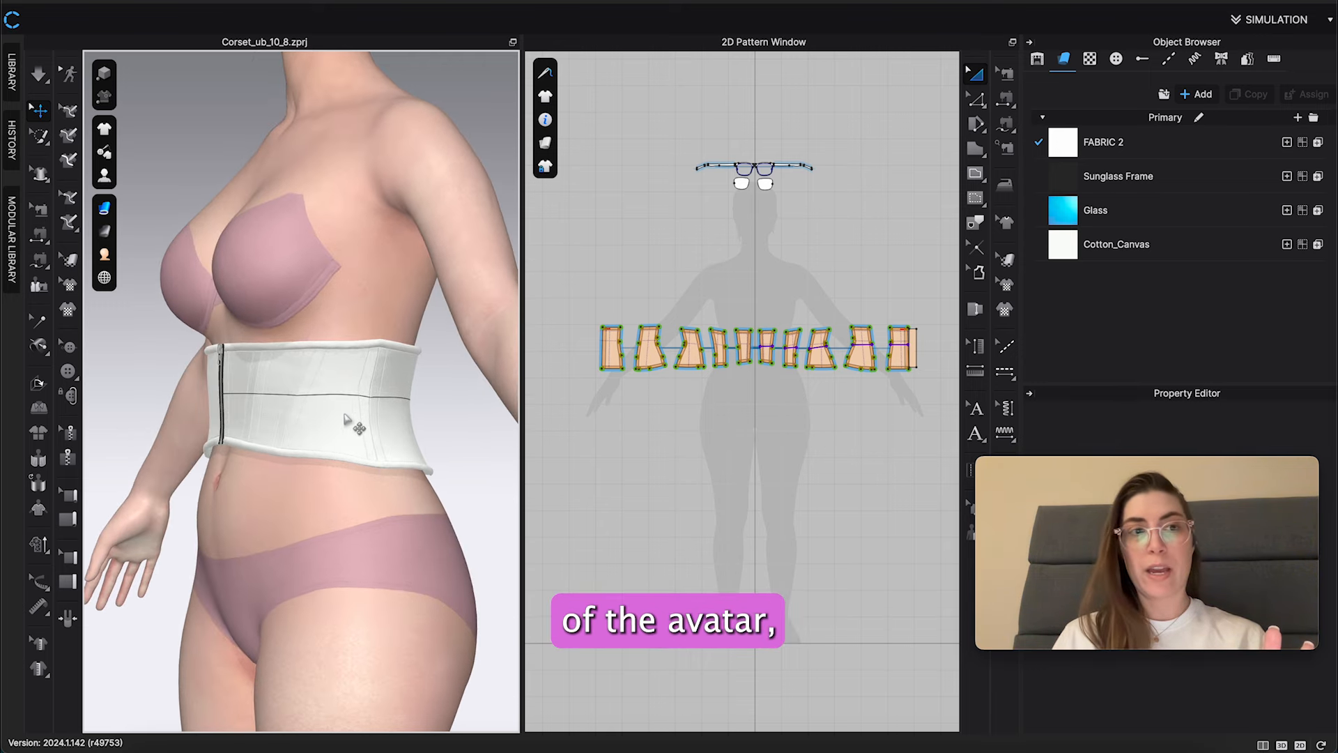
click(106, 176)
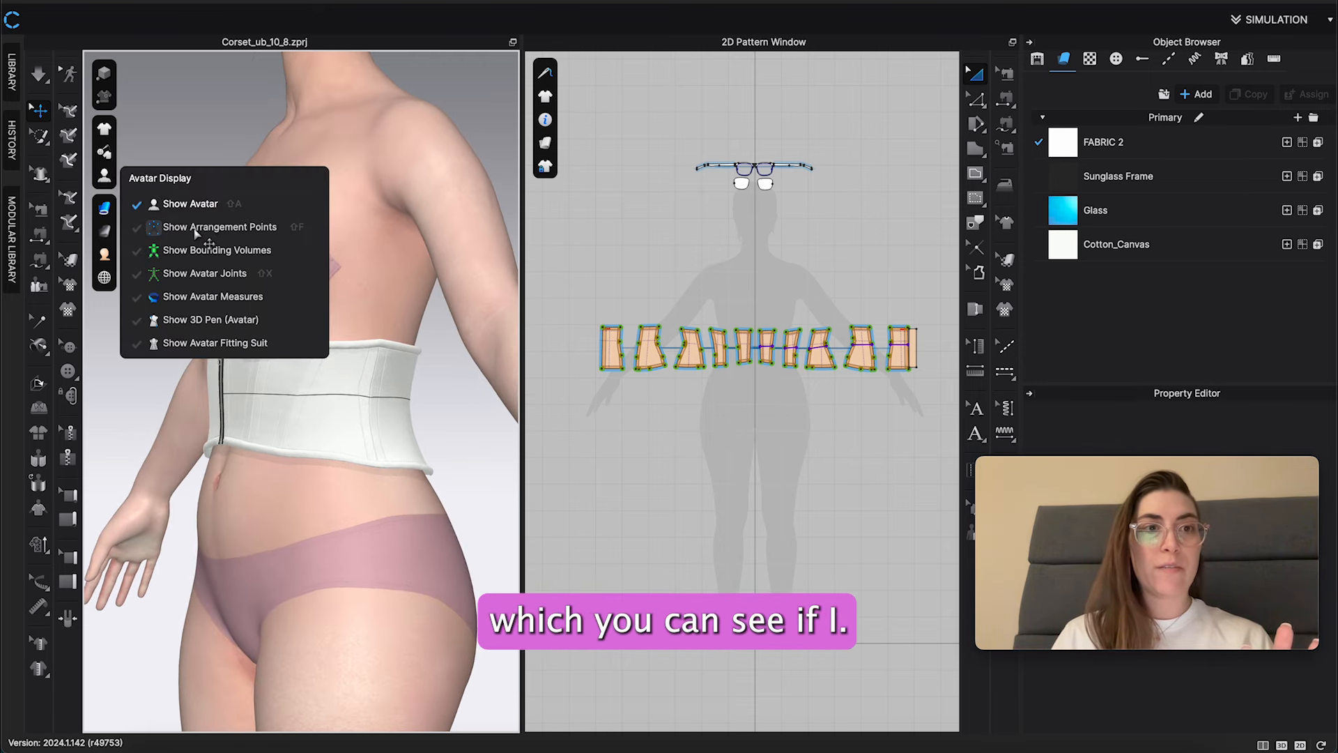
click(105, 208)
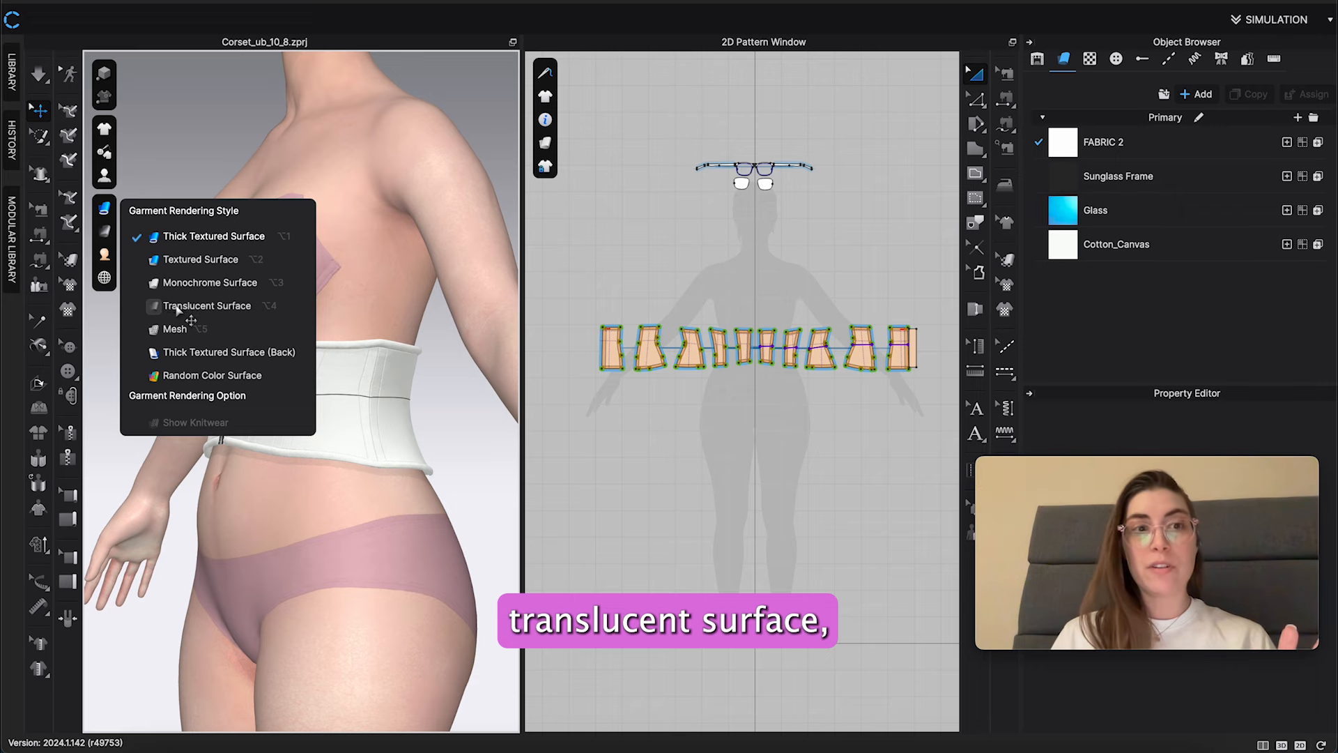
click(182, 307)
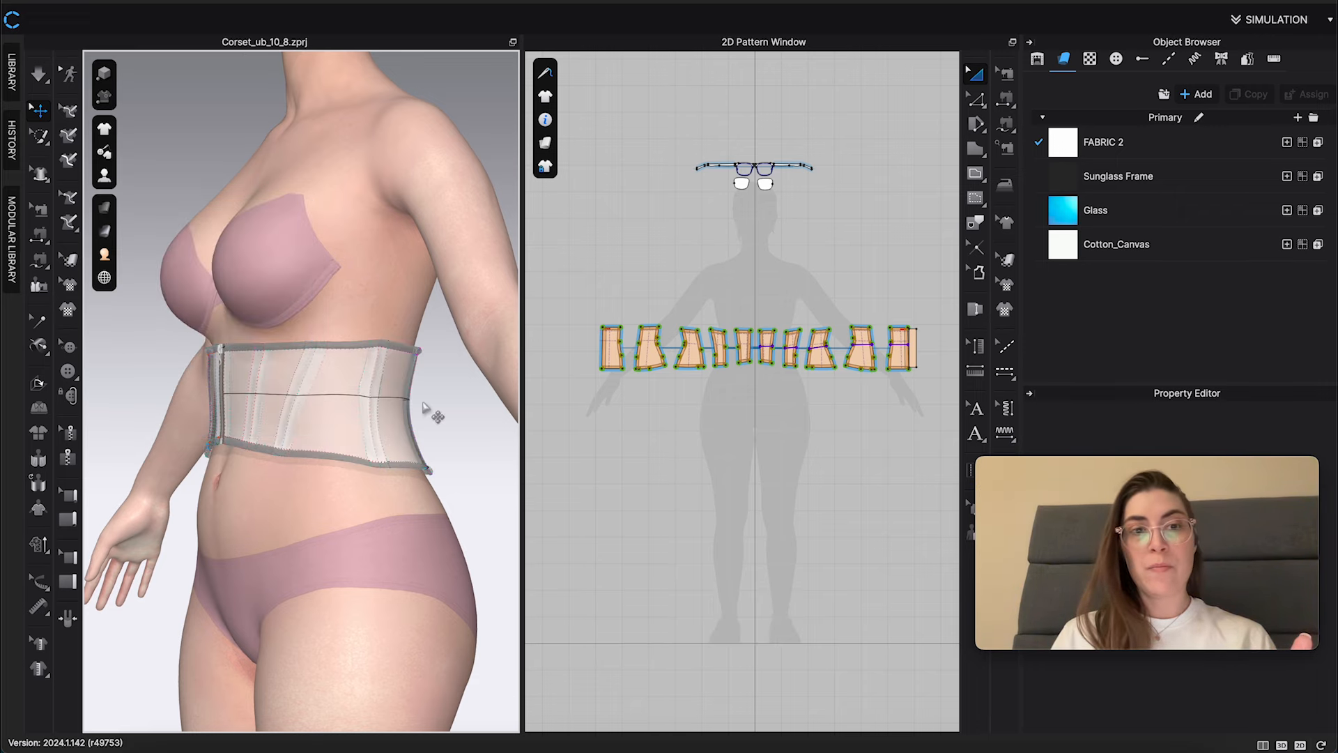
right_drag(432, 409, 486, 411)
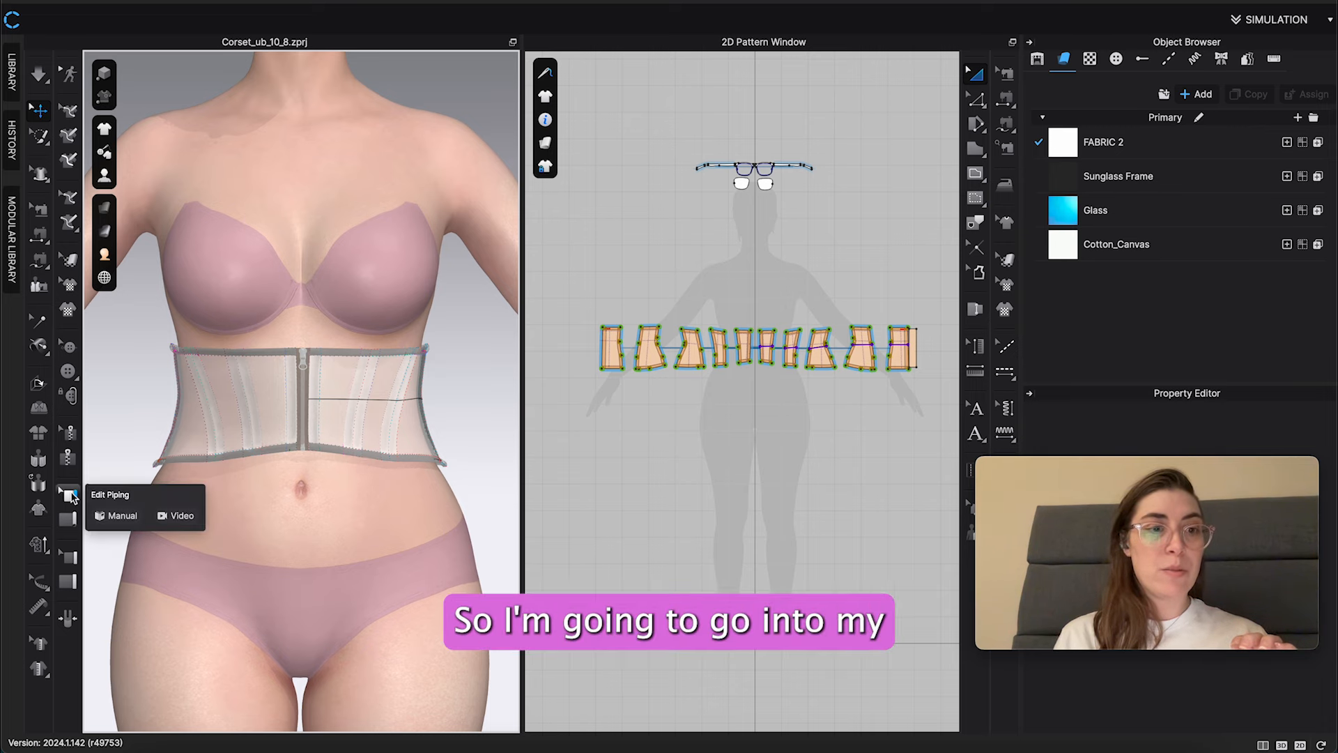
Delete the binding along the corset's lower edge
click(69, 558)
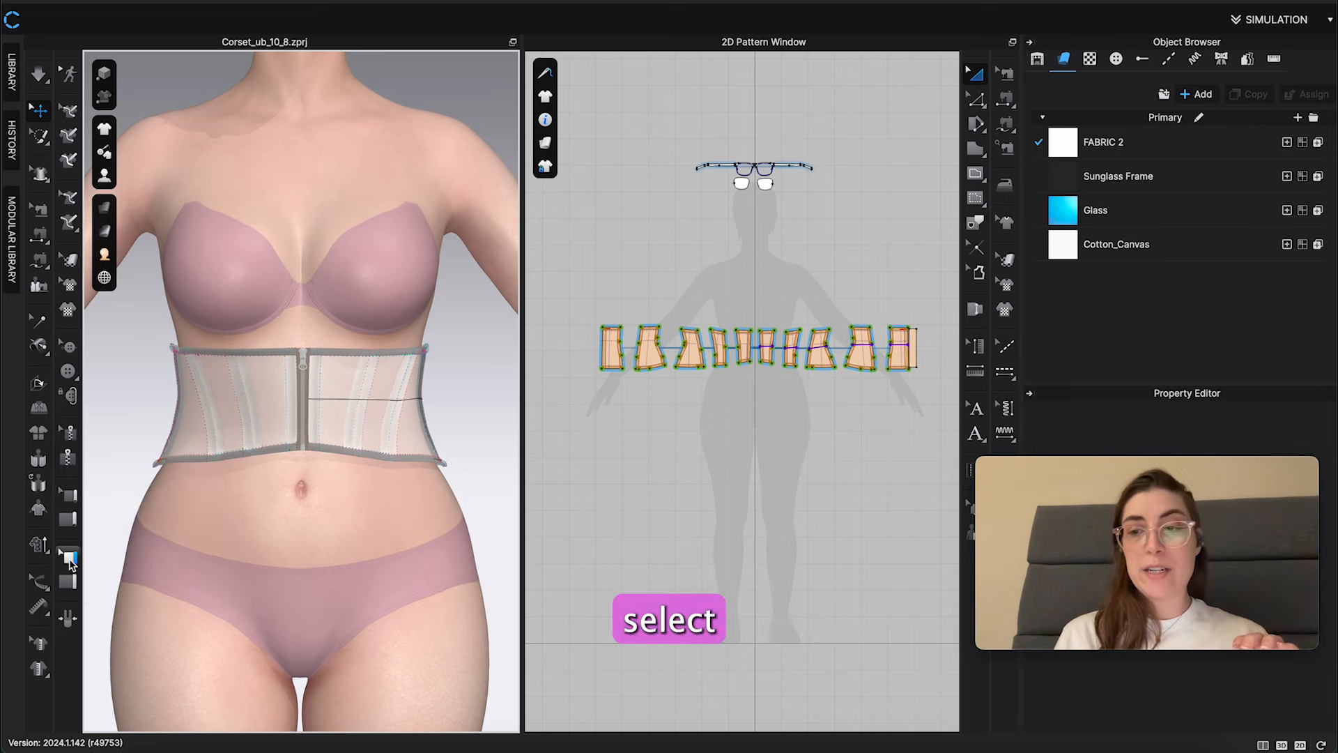
click(360, 462)
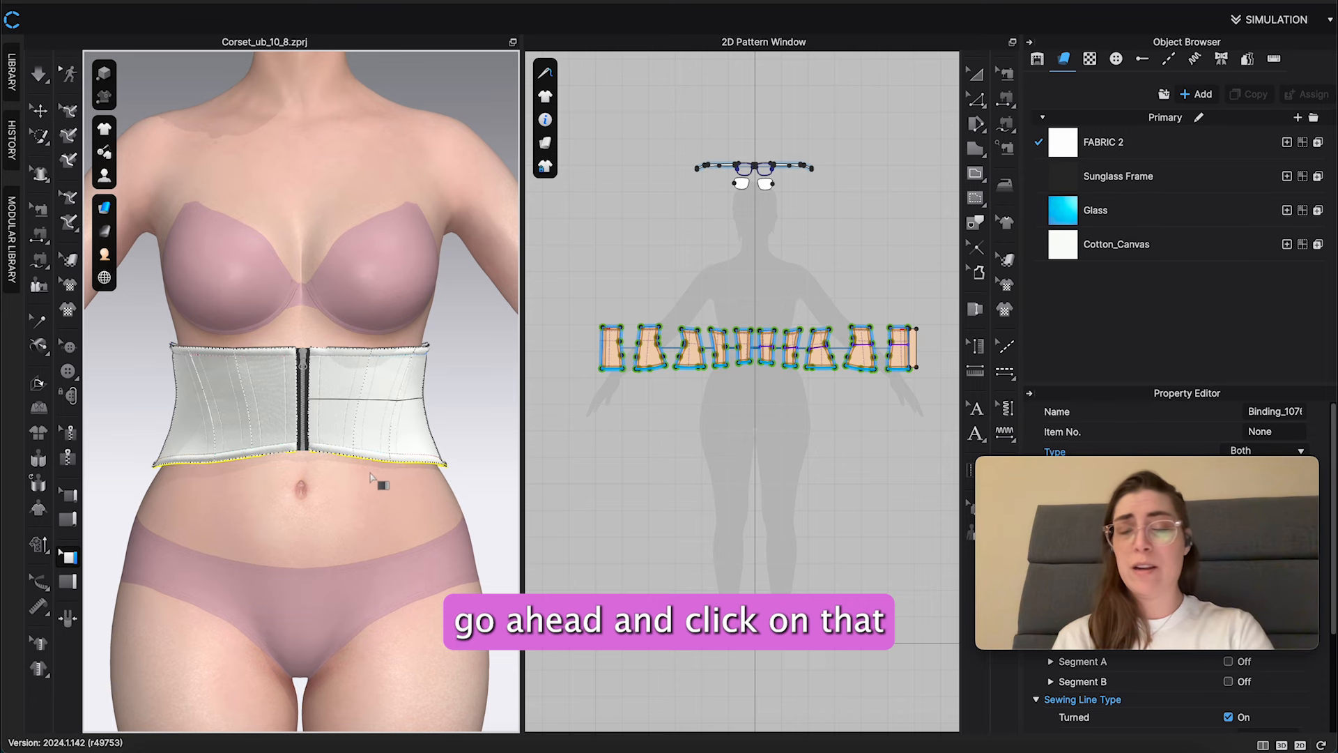
key(Delete)
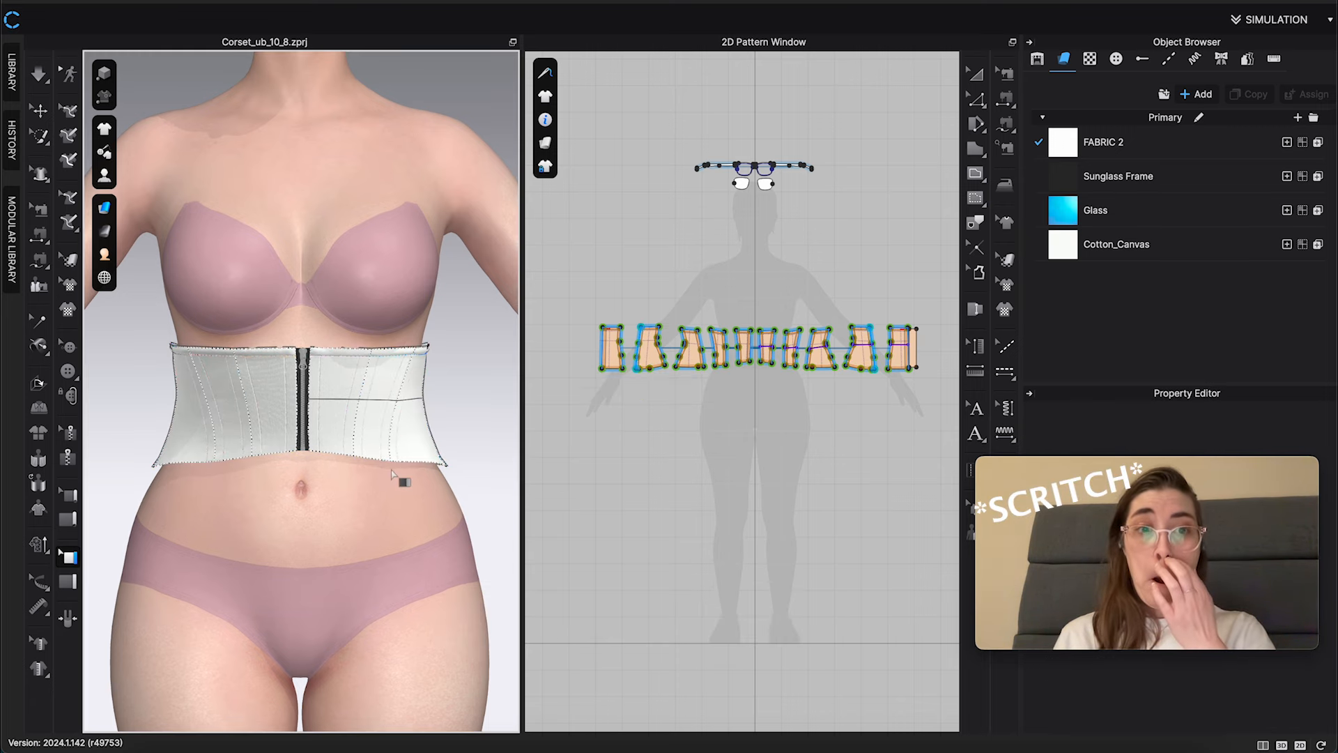
Examine how the 2D pattern pieces correspond to the 3D corset panels, from center front through side back and center back to the modesty panel
scroll(353, 536, up, 3)
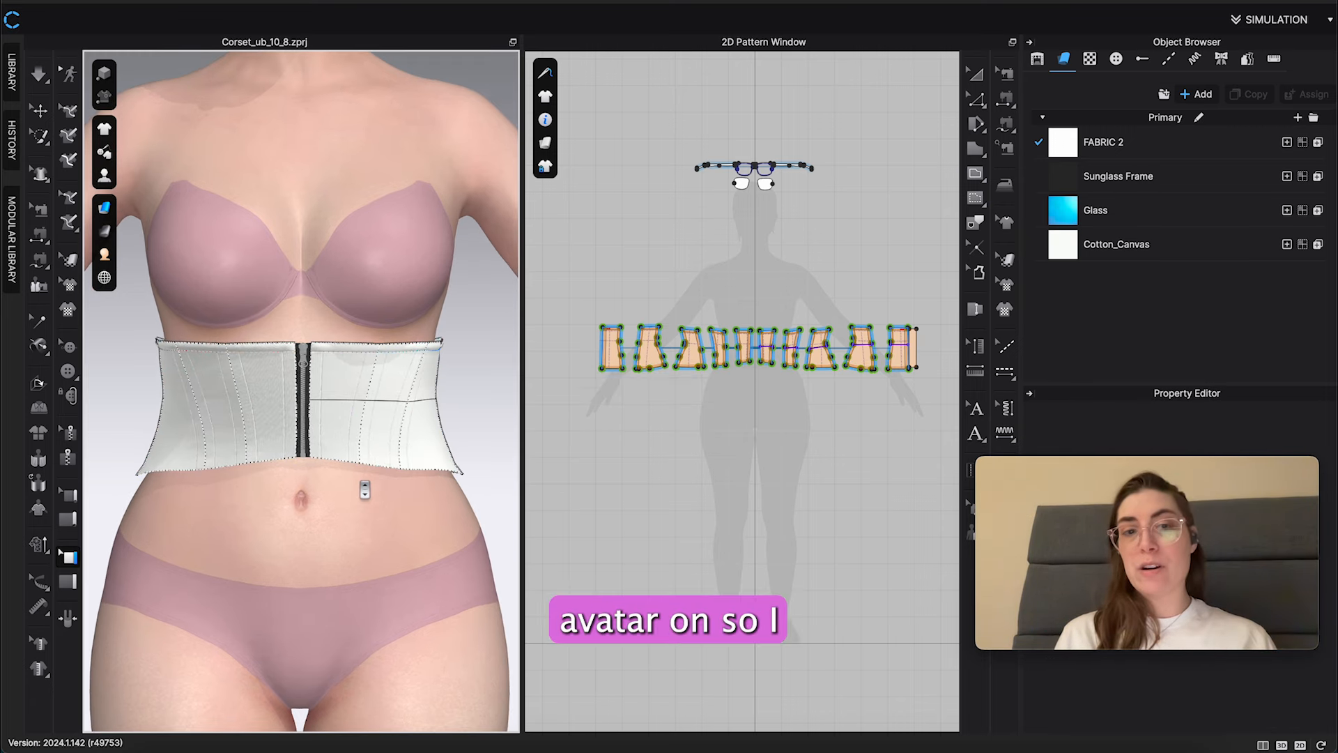
middle_drag(353, 532, 346, 490)
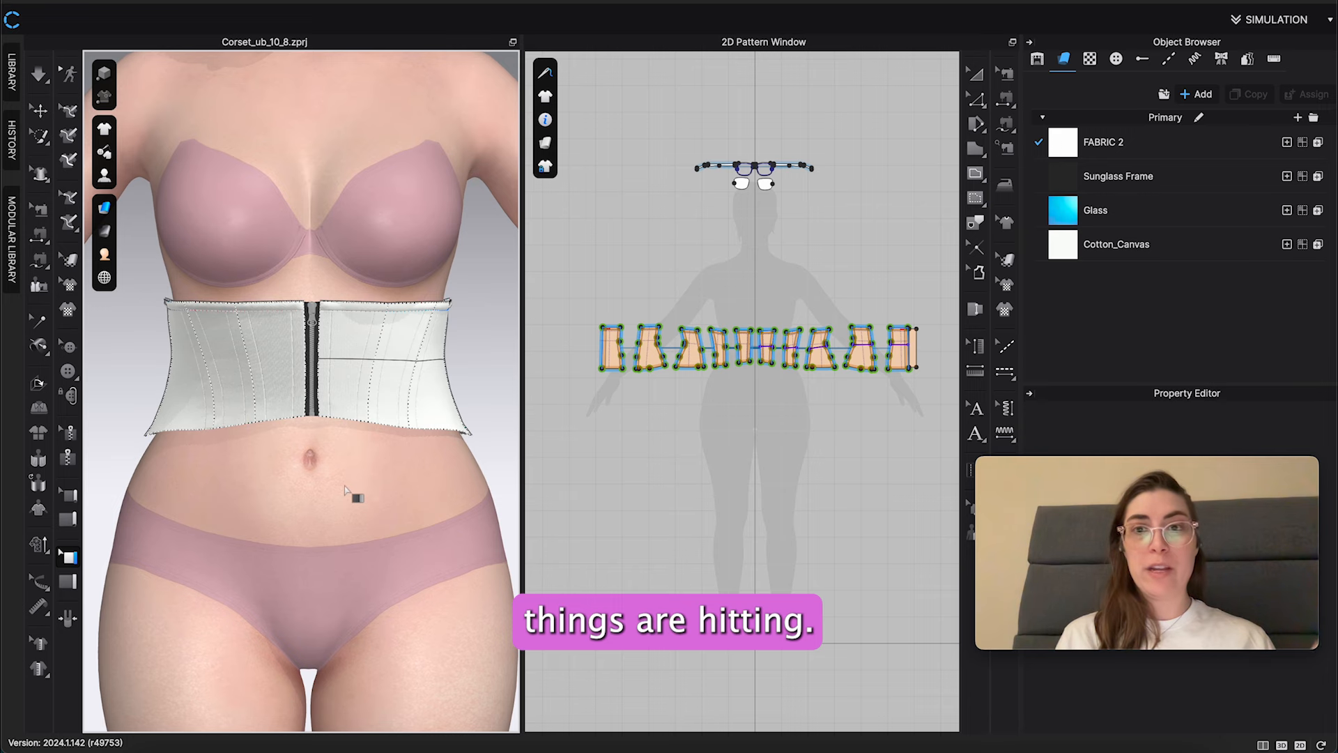
scroll(803, 307, up, 5)
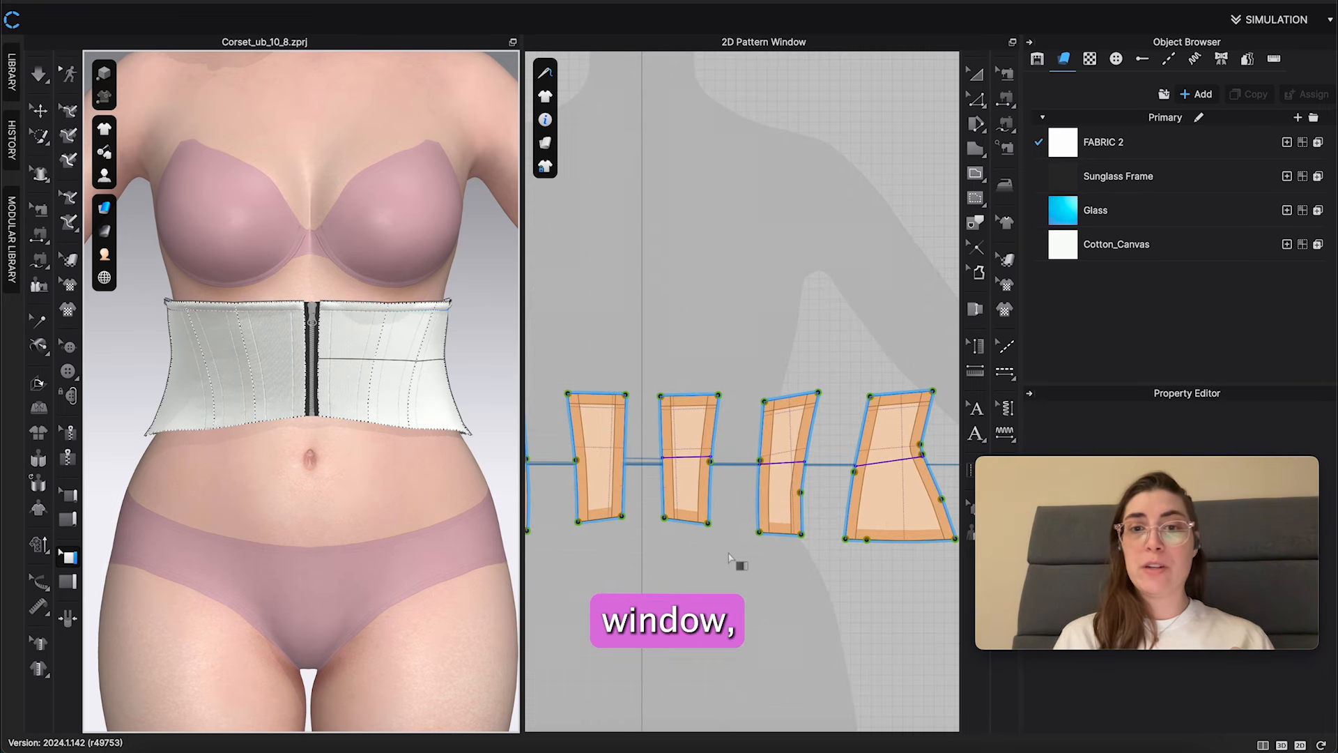
scroll(805, 466, down, 8)
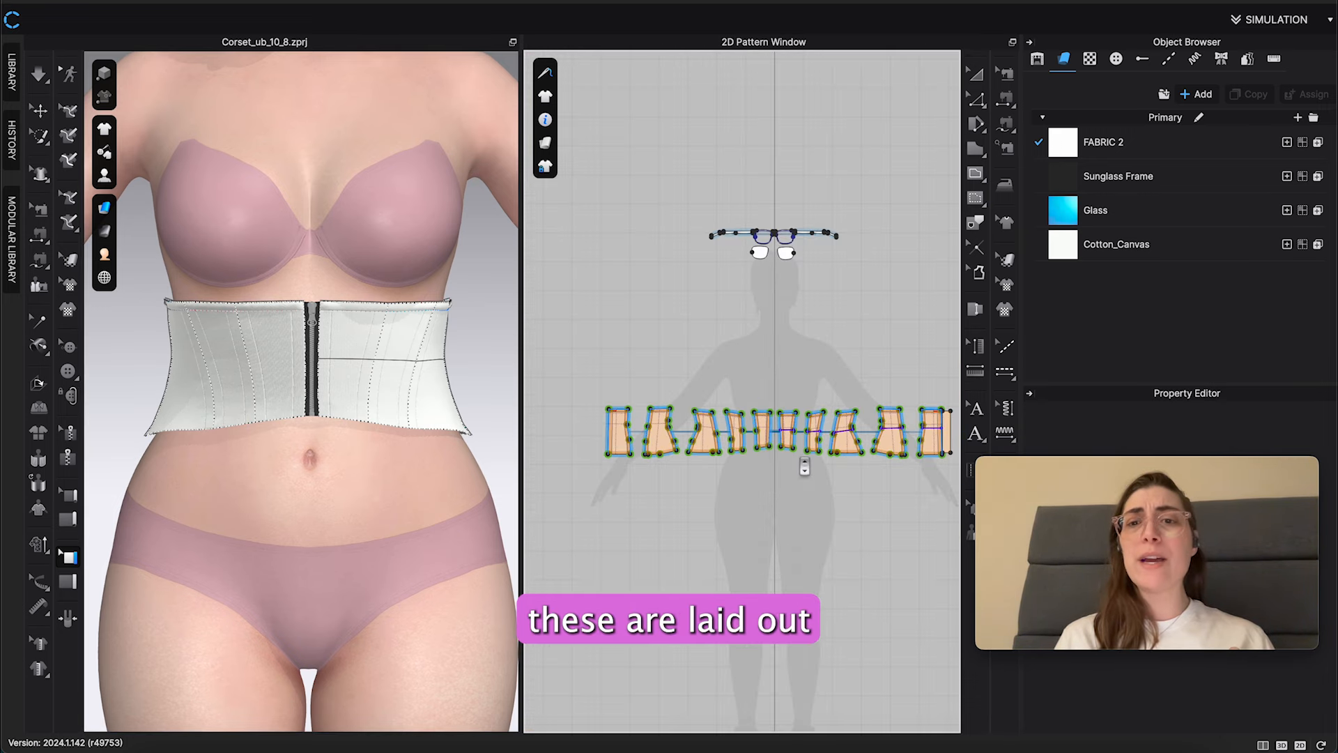
middle_drag(818, 476, 776, 455)
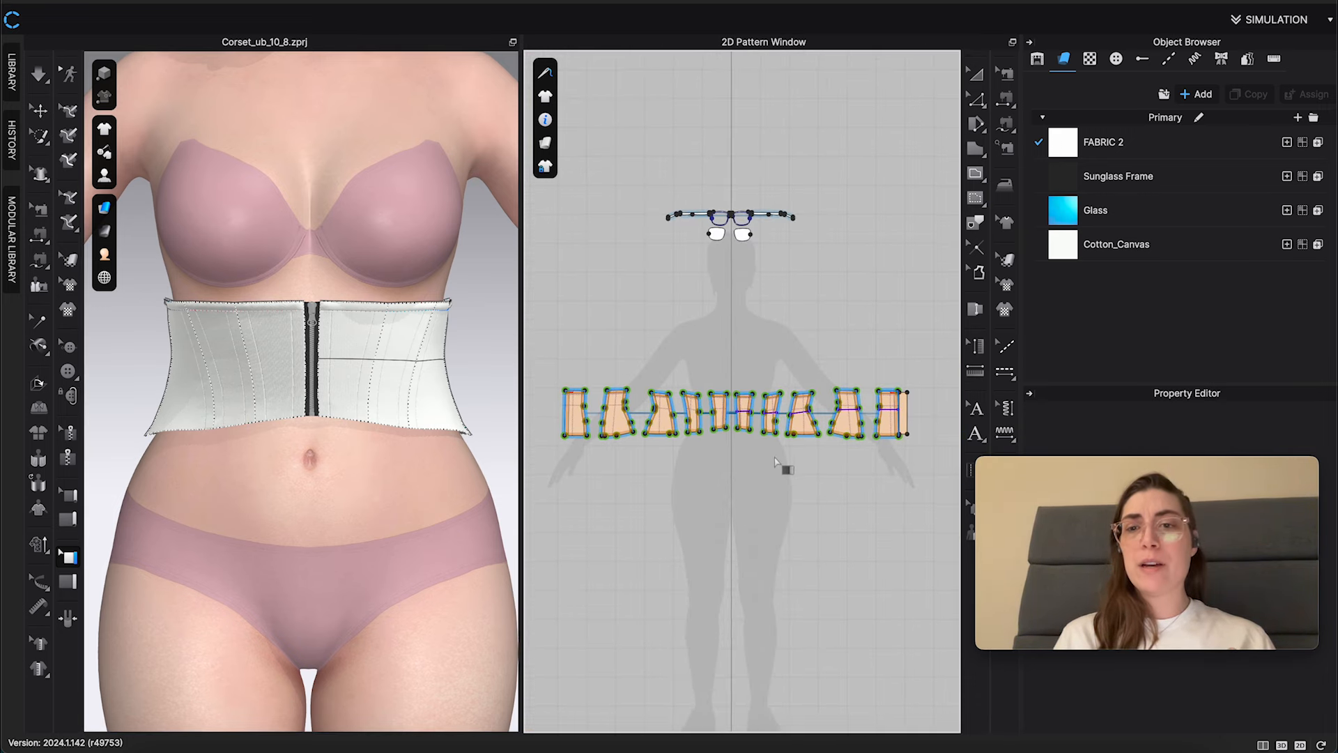
click(745, 418)
click(773, 410)
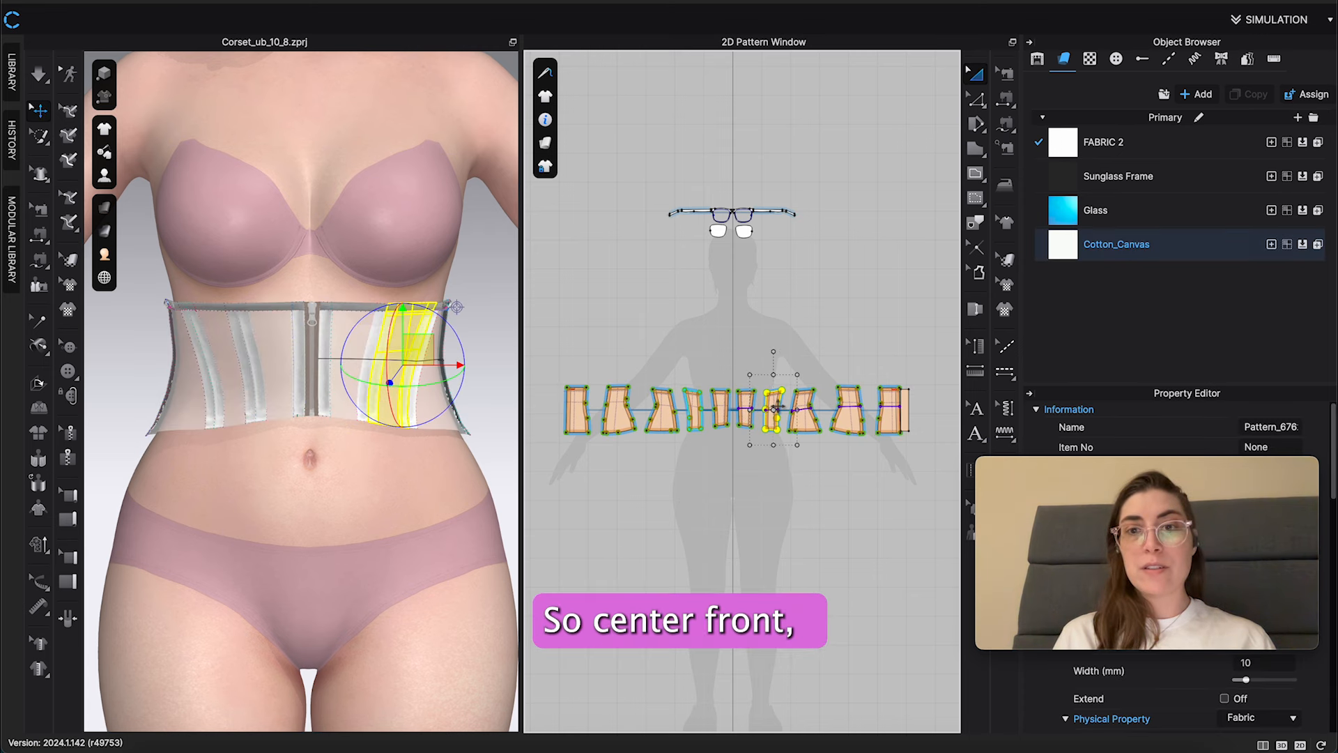
click(805, 416)
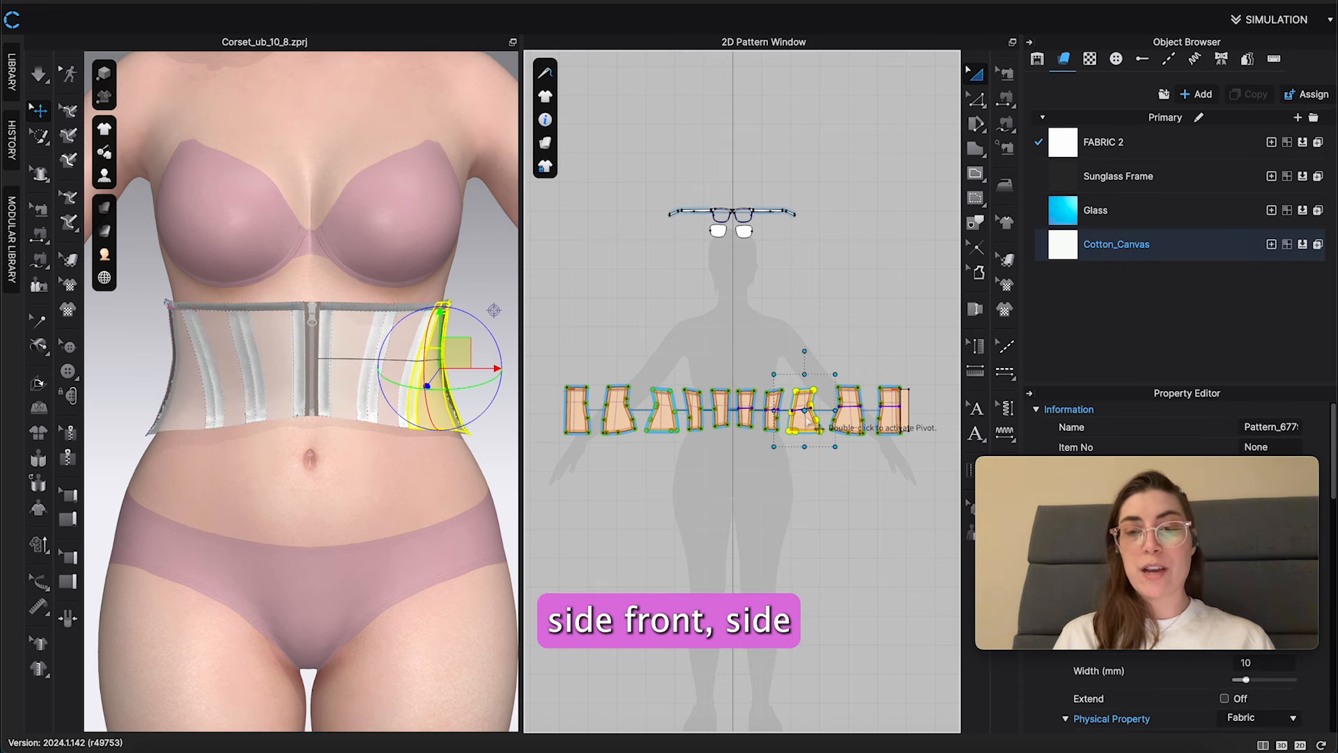
click(845, 412)
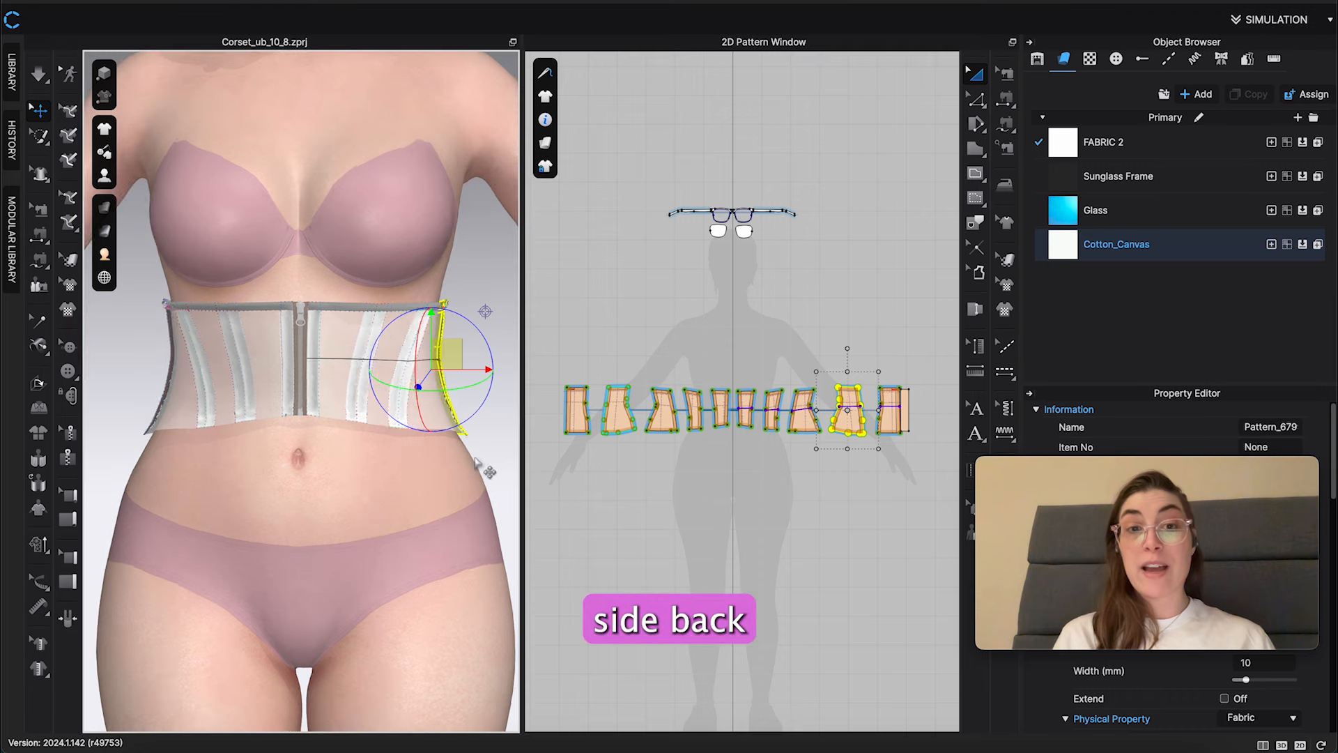
right_drag(488, 470, 304, 478)
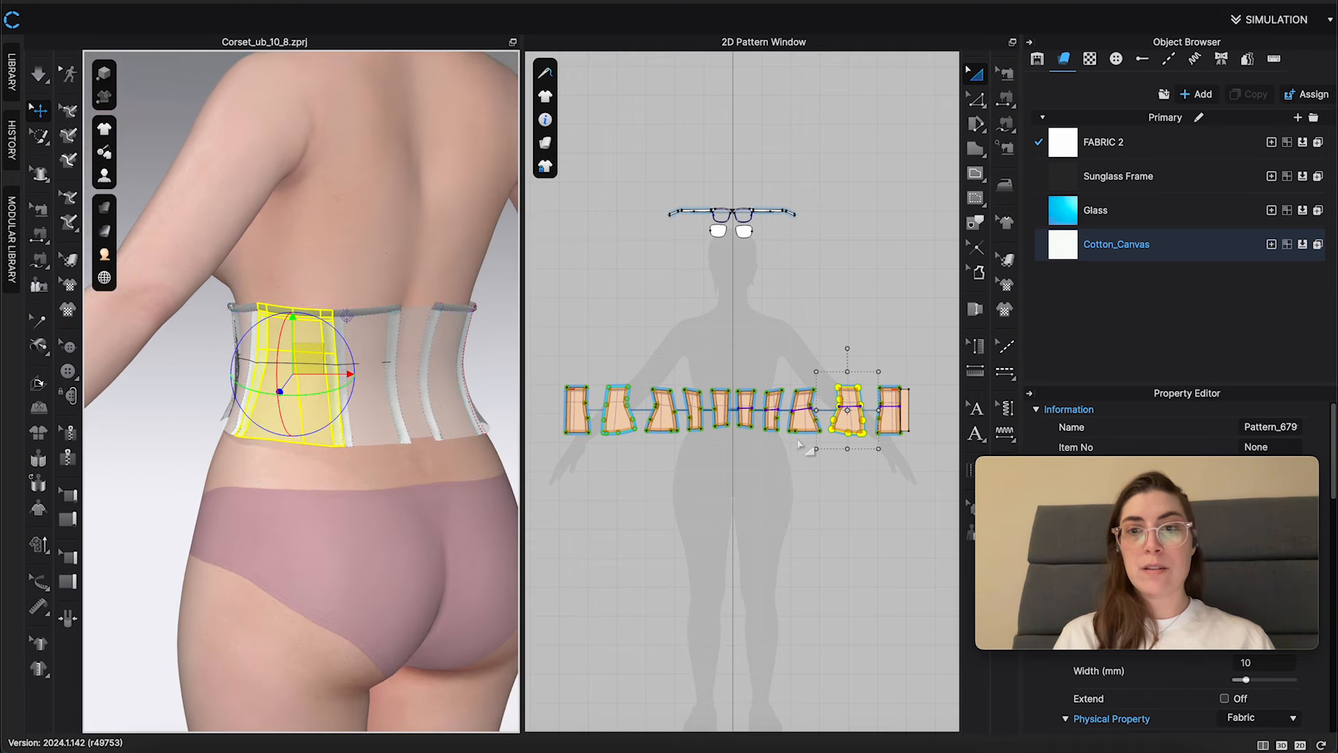
click(891, 418)
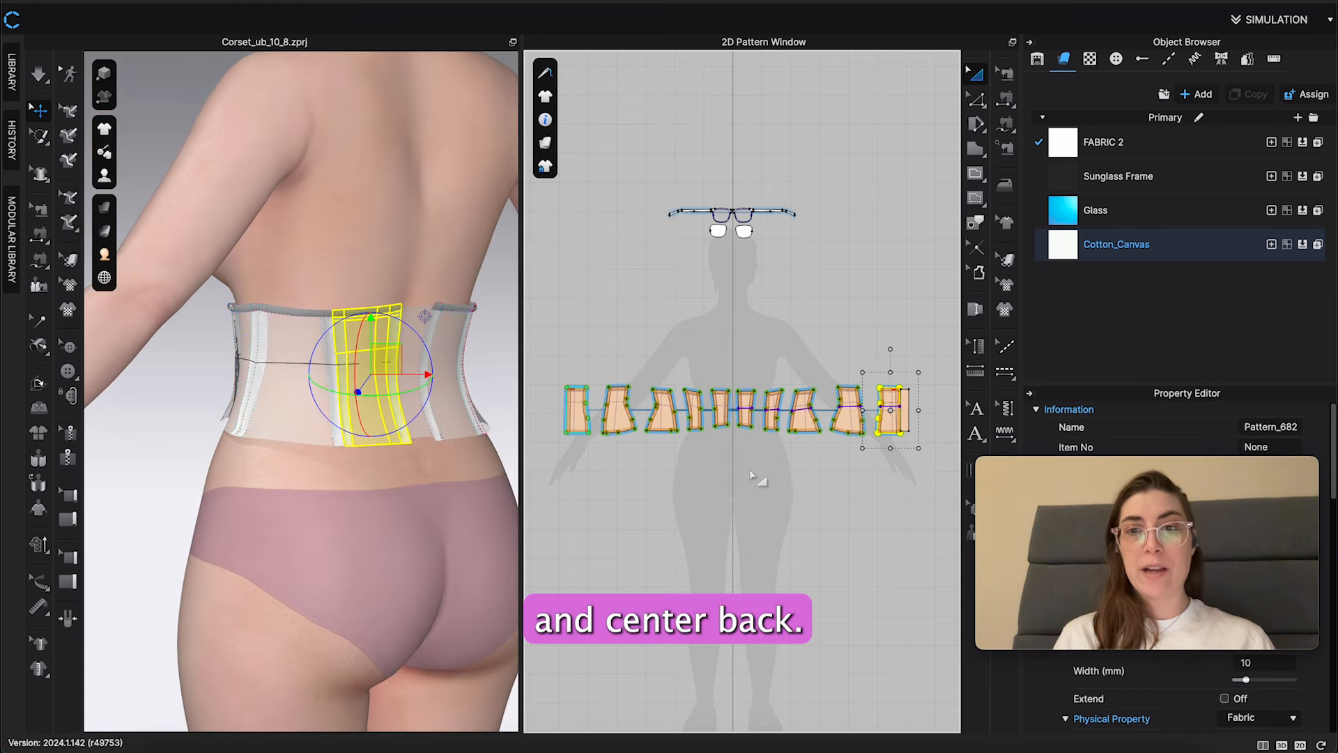
click(900, 423)
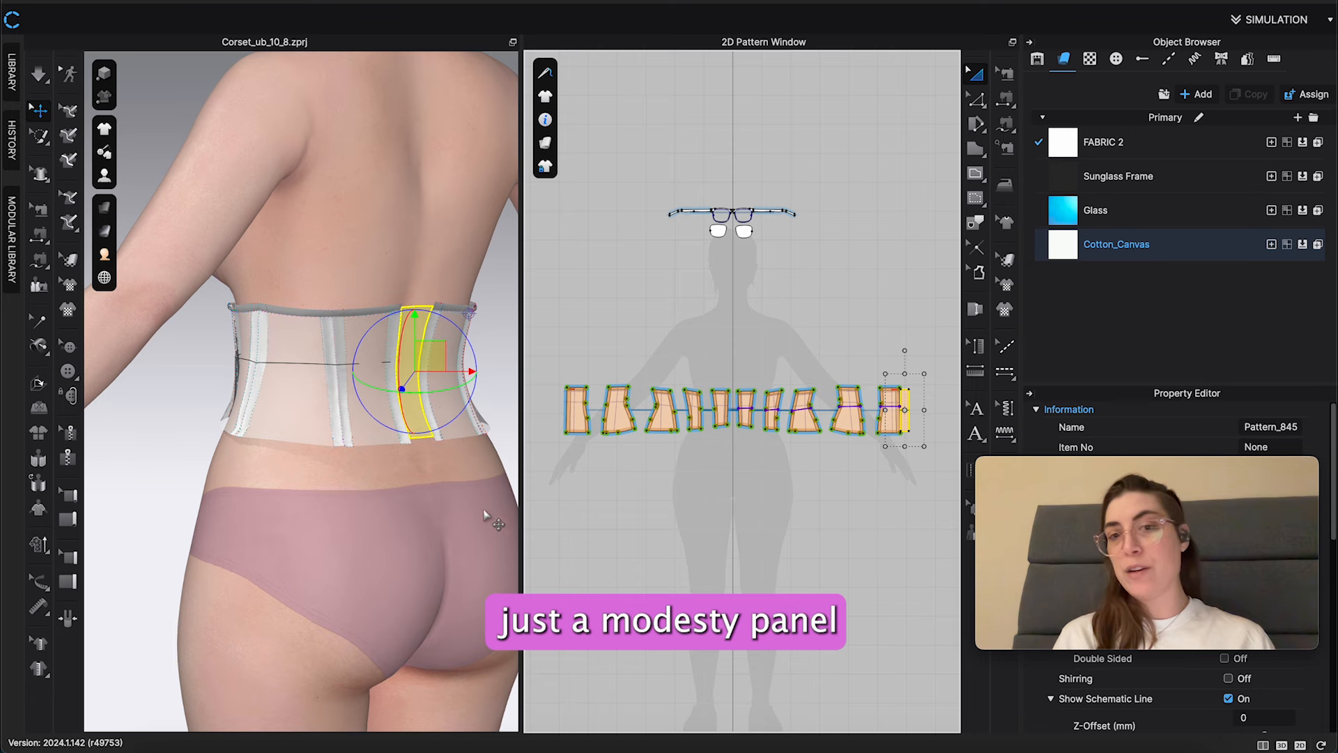
right_drag(486, 514, 376, 489)
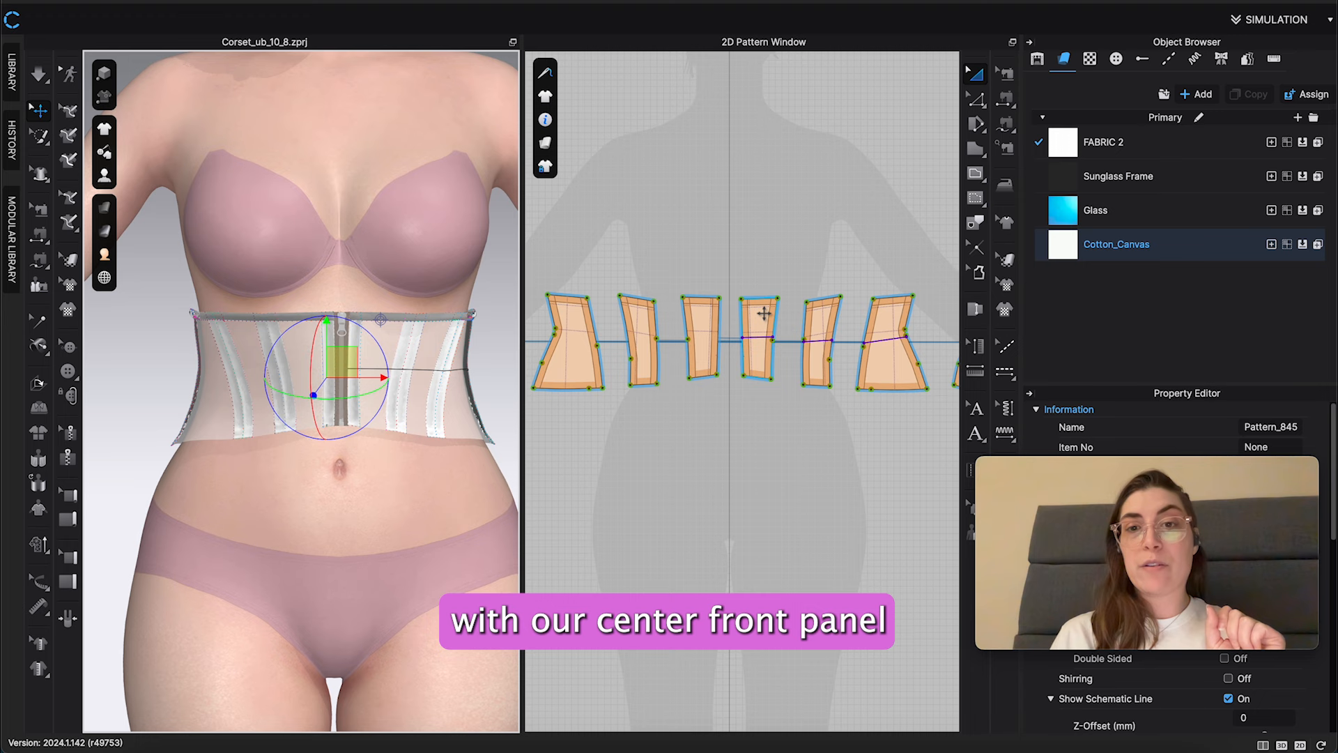
Lengthen the mirrored center front panels by moving their lower edge straight down about 3.4 in with Edit Pattern
click(763, 317)
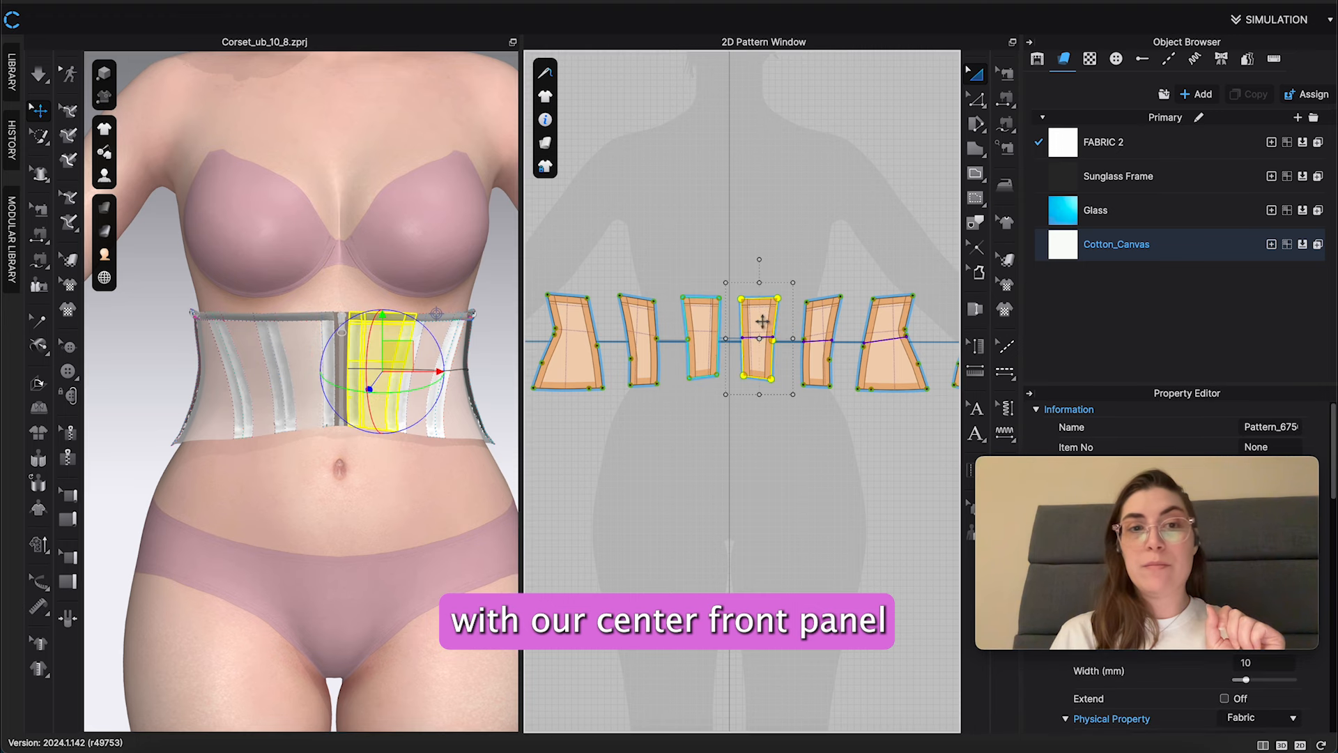
scroll(816, 325, up, 5)
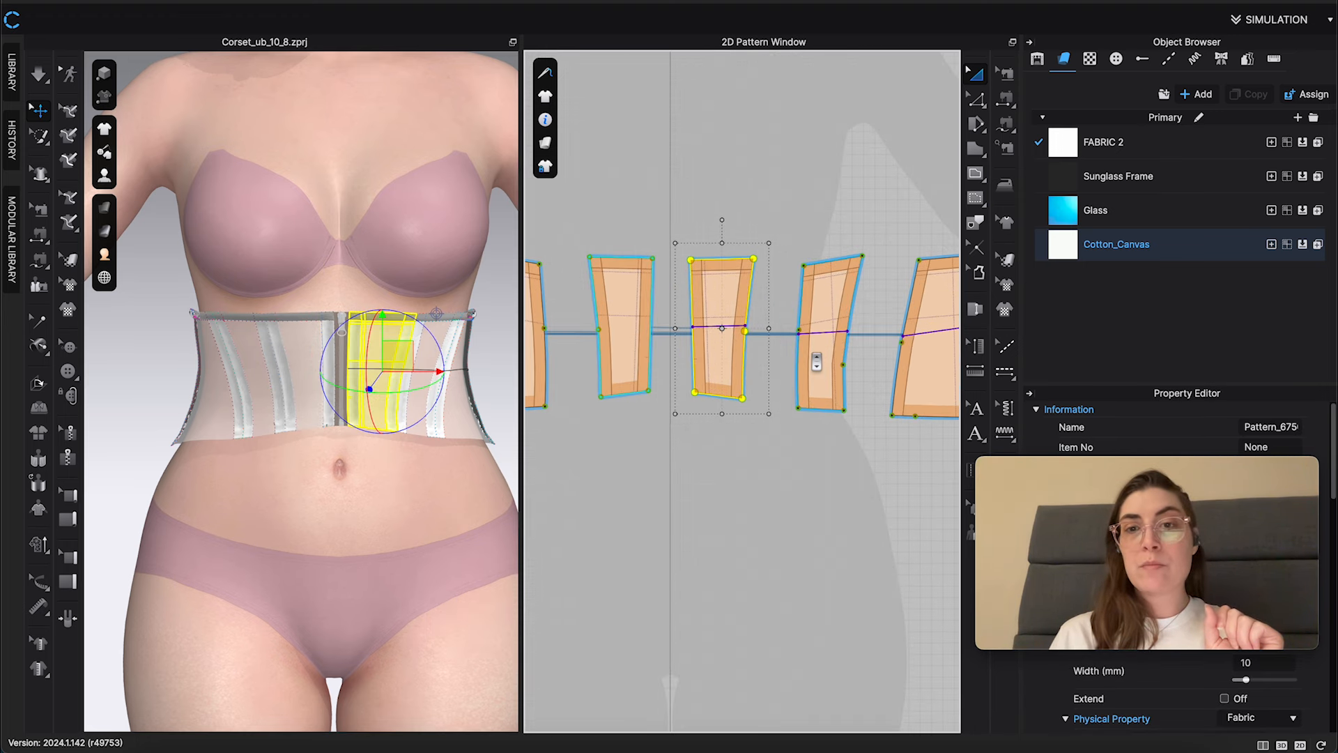
right_drag(683, 348, 765, 355)
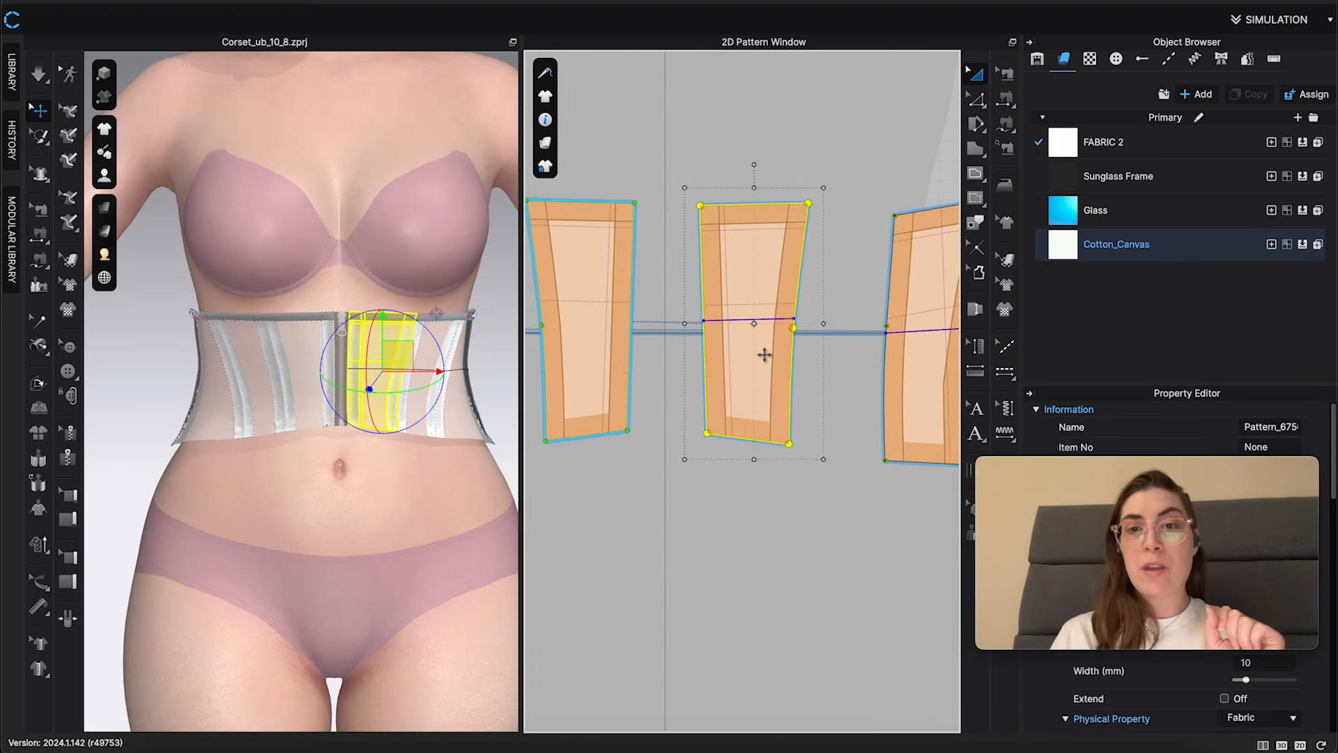
click(772, 565)
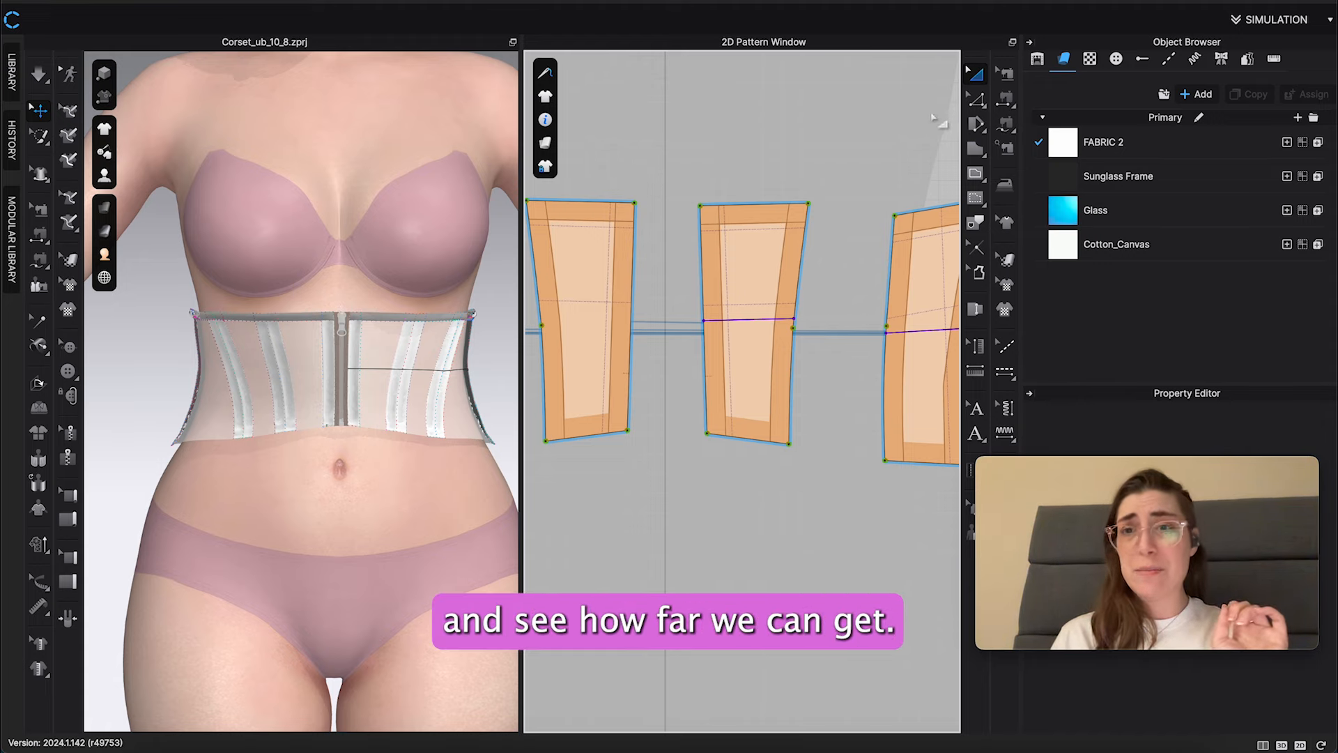
click(979, 101)
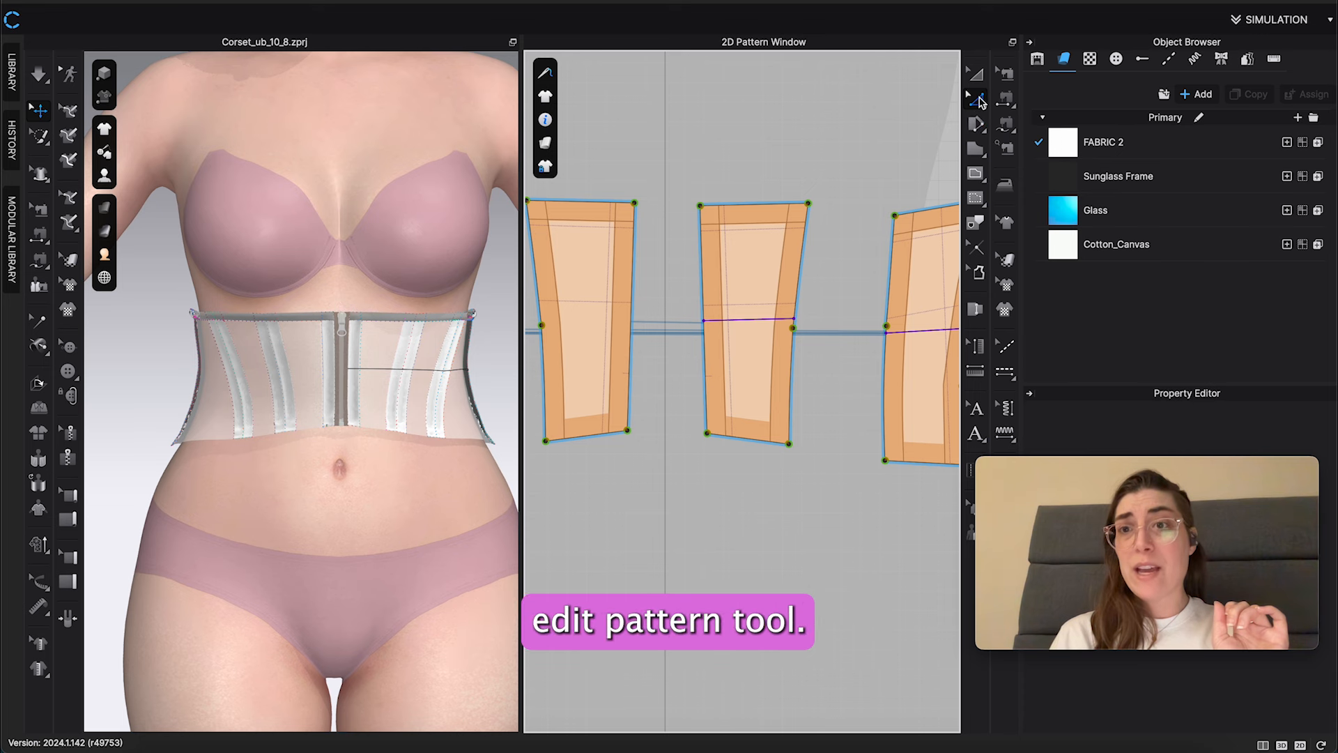
click(740, 439)
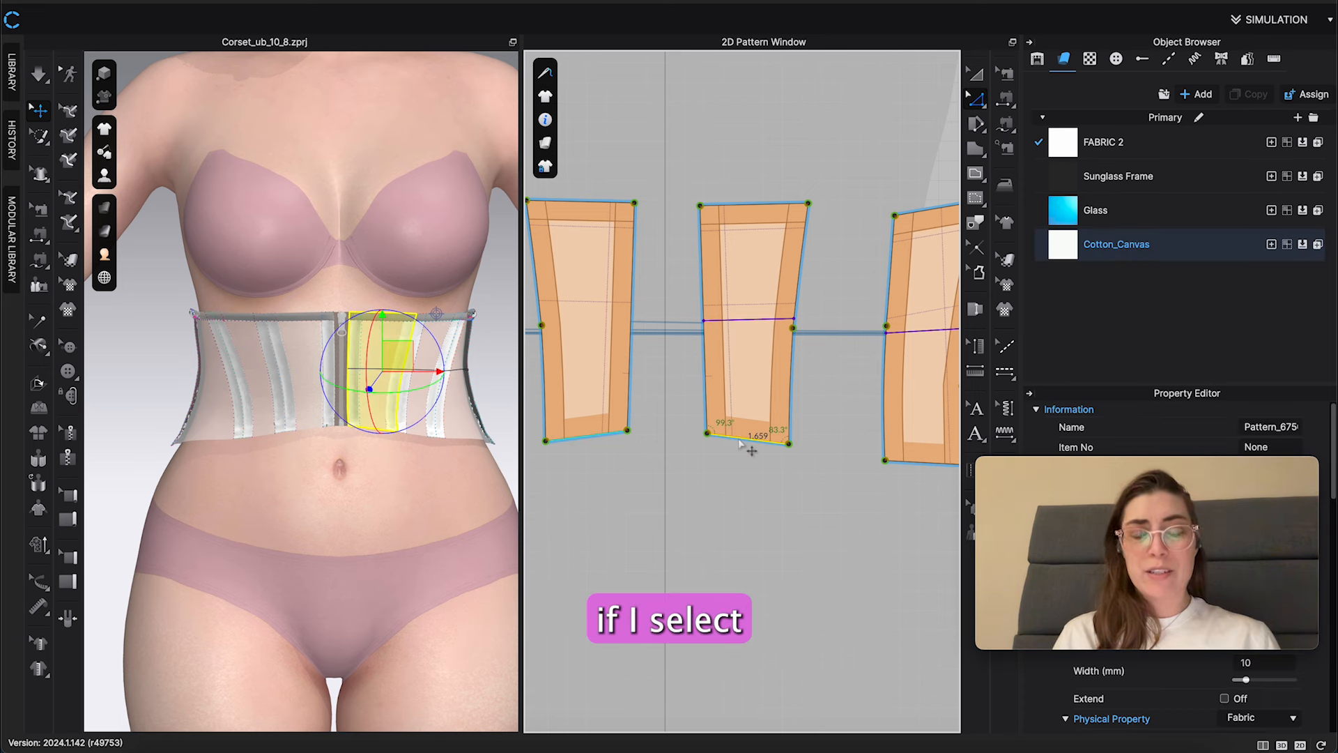
drag(739, 441, 751, 609)
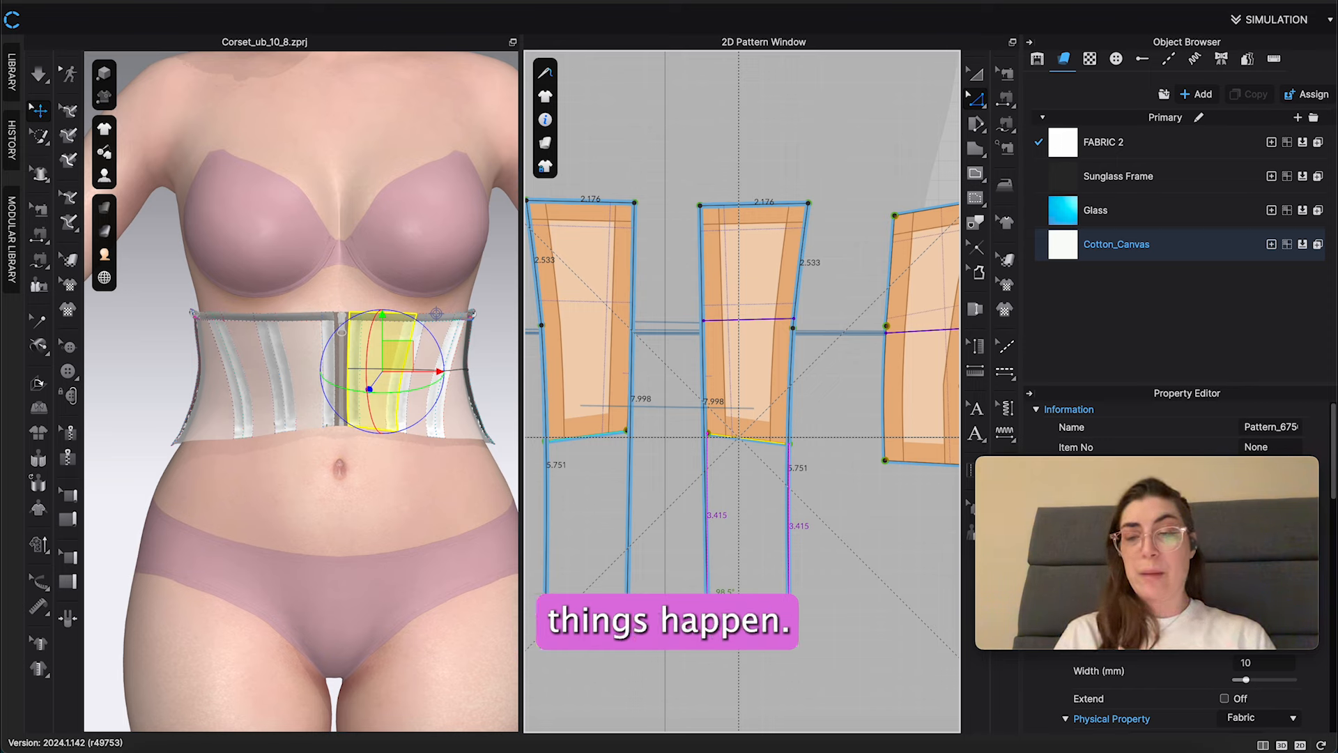
drag(739, 438, 738, 607)
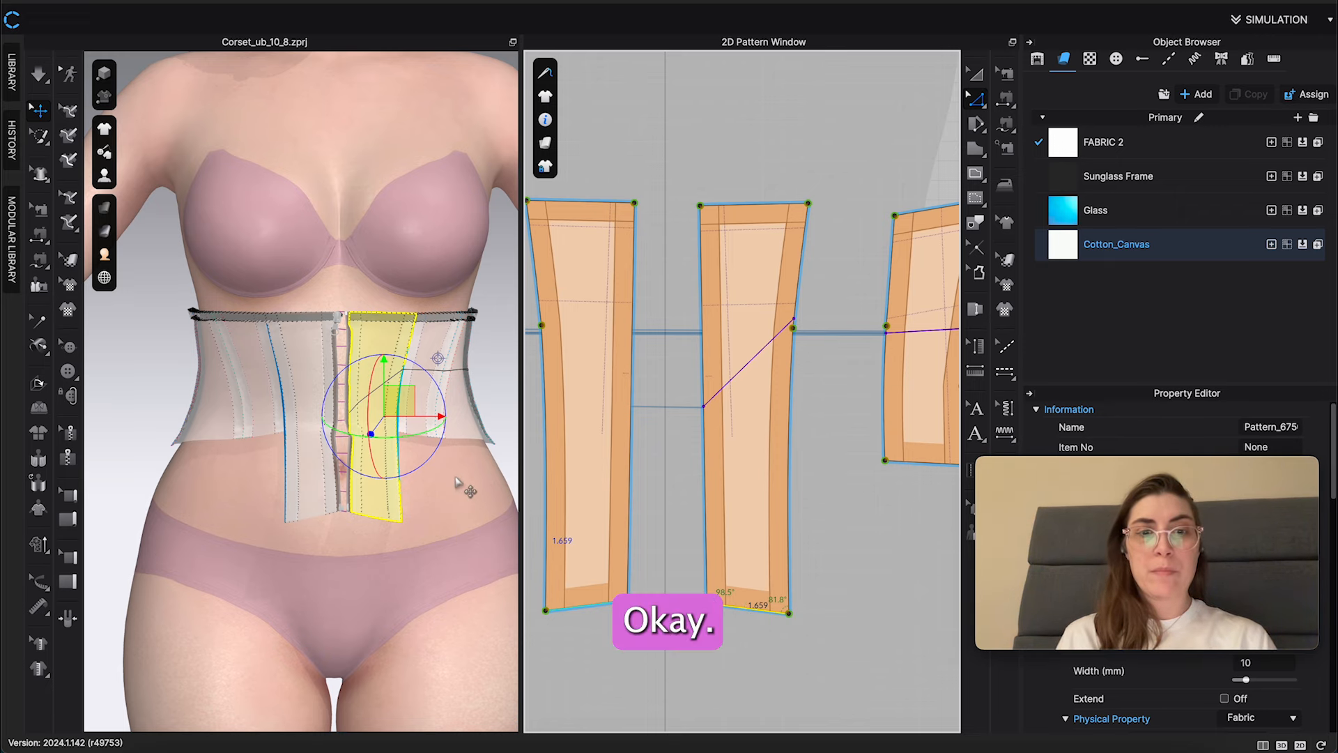
right_drag(456, 481, 342, 516)
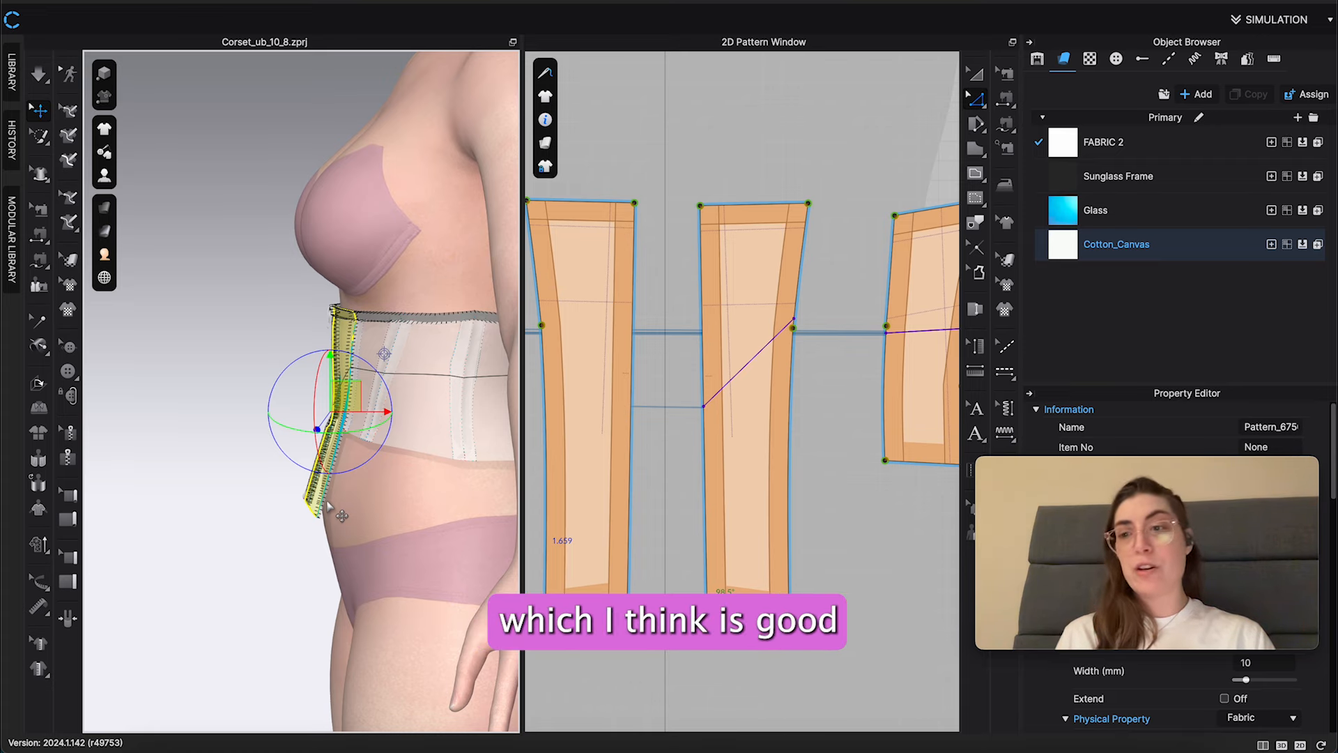
right_drag(327, 502, 408, 503)
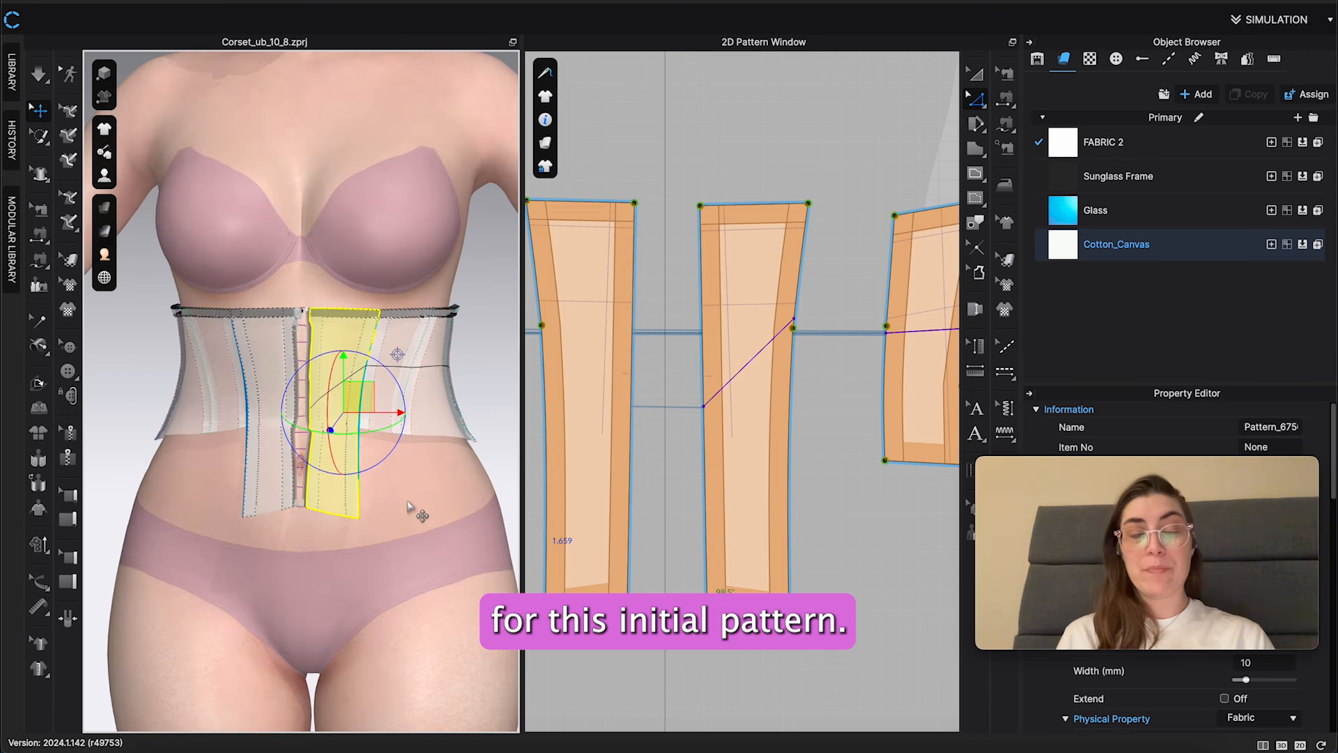
Move the center-front end of the slanted Waist measurement line back up to waist level on the center front panel
click(759, 359)
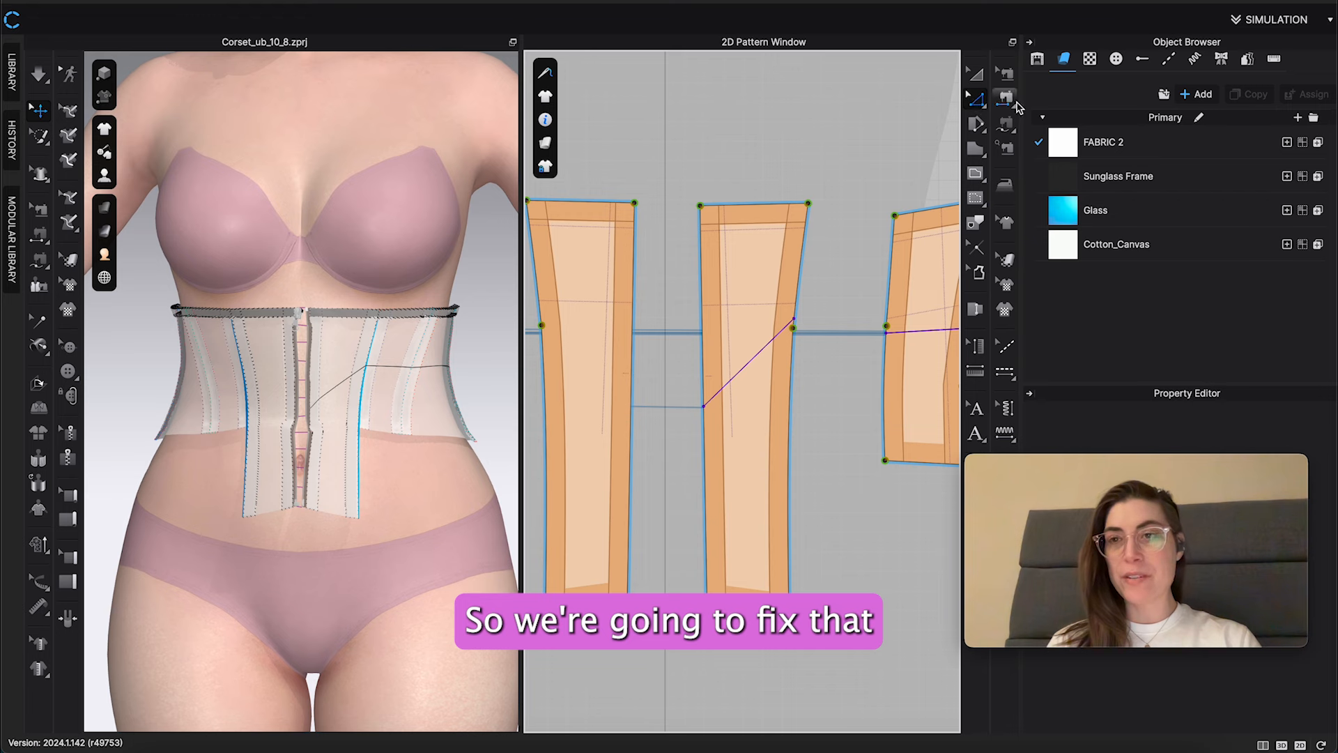
click(978, 347)
drag(703, 405, 704, 325)
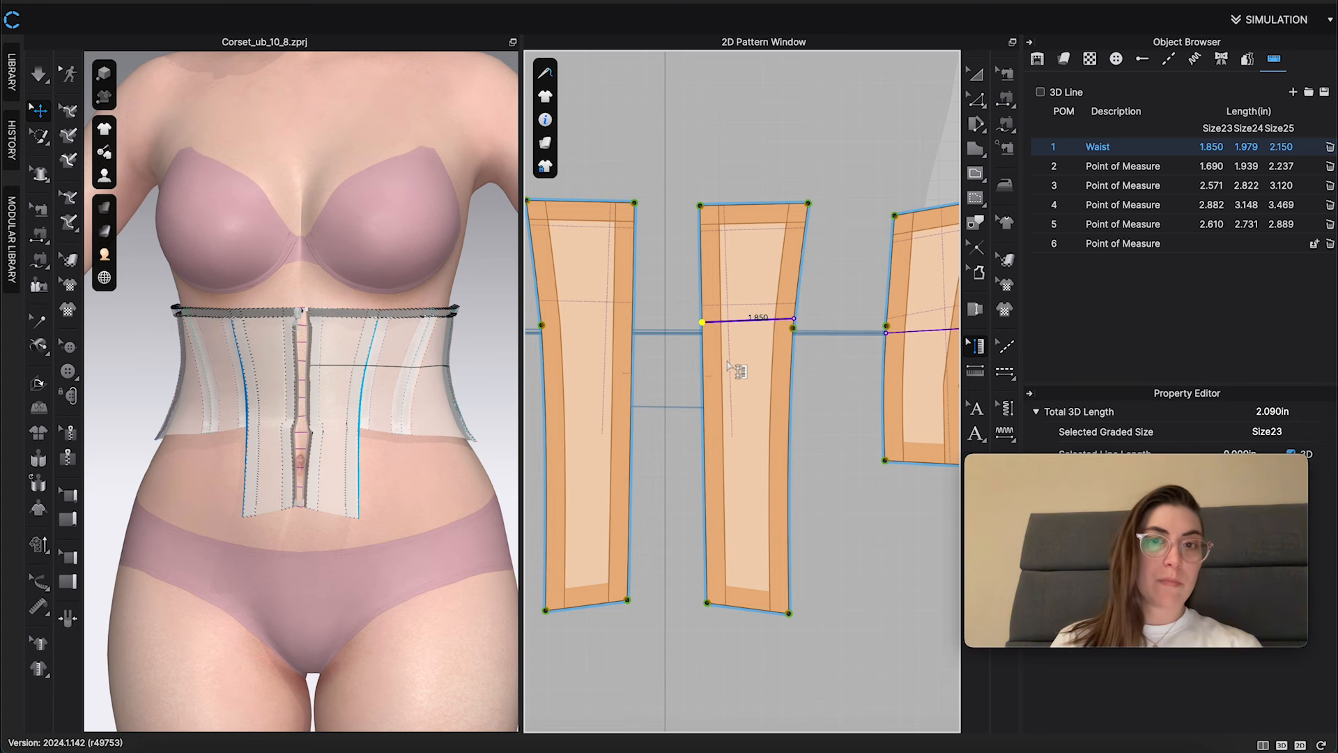
Raise the center front panel's lower outer corner point slightly to reshape the hem
right_drag(458, 528, 446, 519)
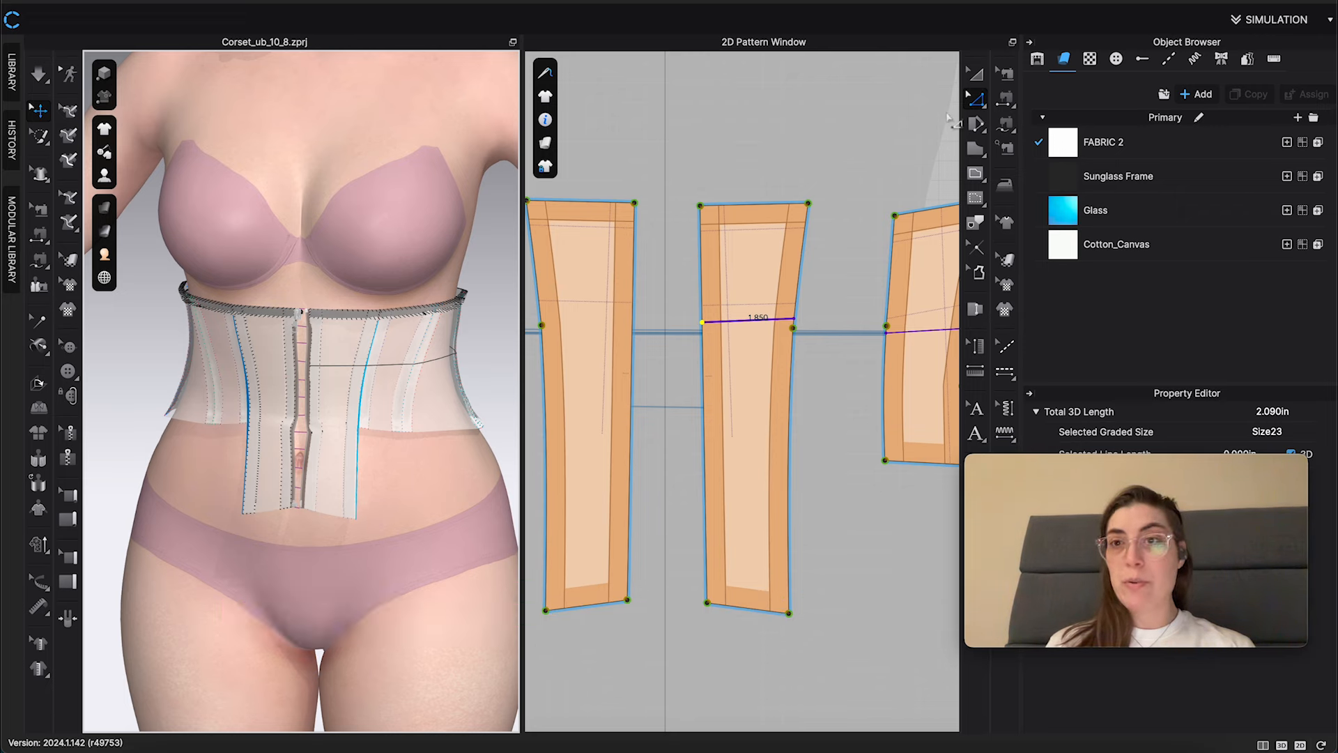
click(789, 614)
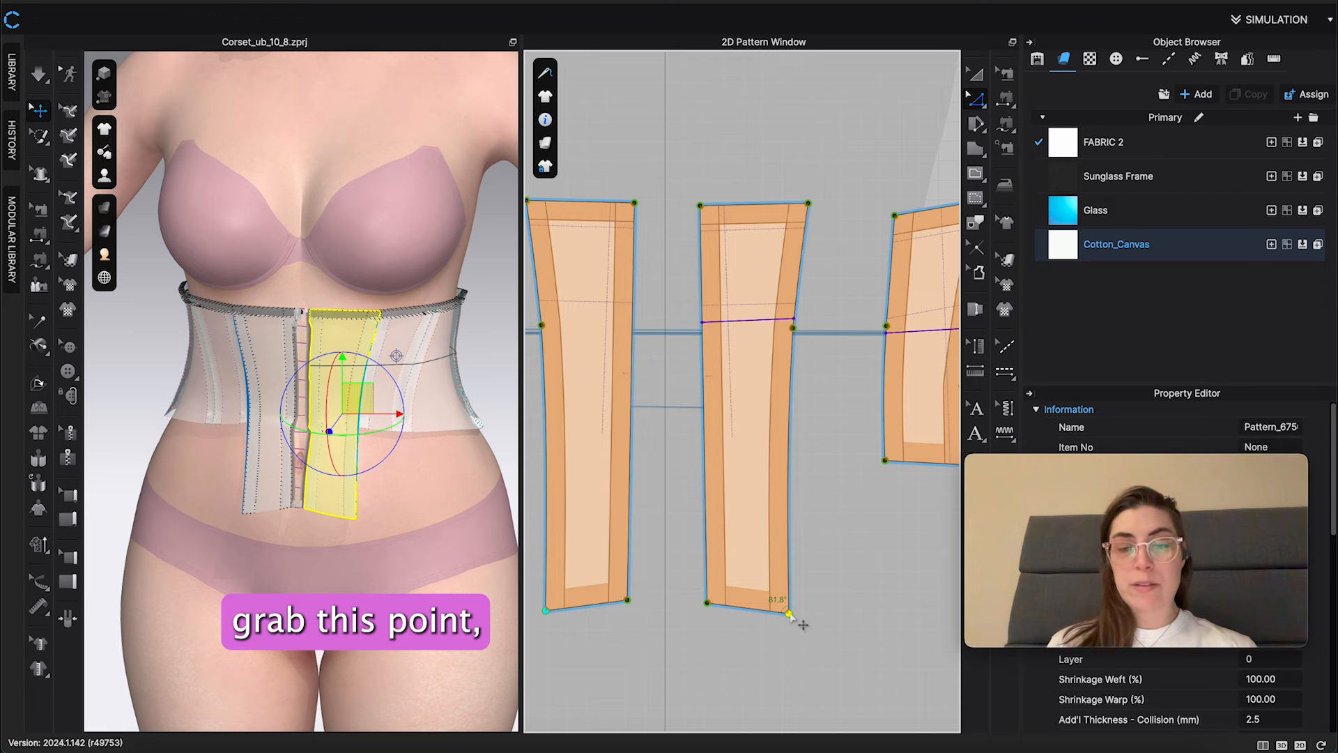
drag(789, 613, 788, 587)
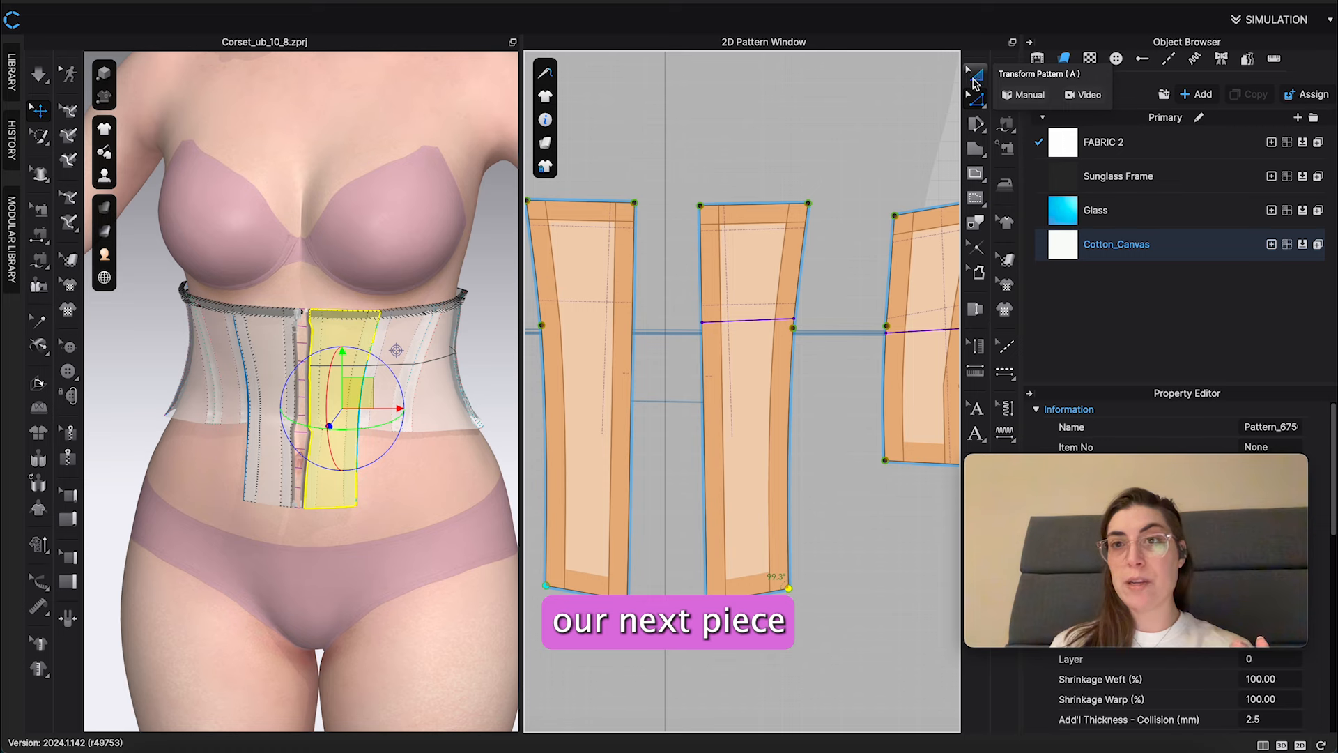
Measure the segments of the center front panel's outer side seam and compare their combined length with the adjoining panel's seam
click(978, 99)
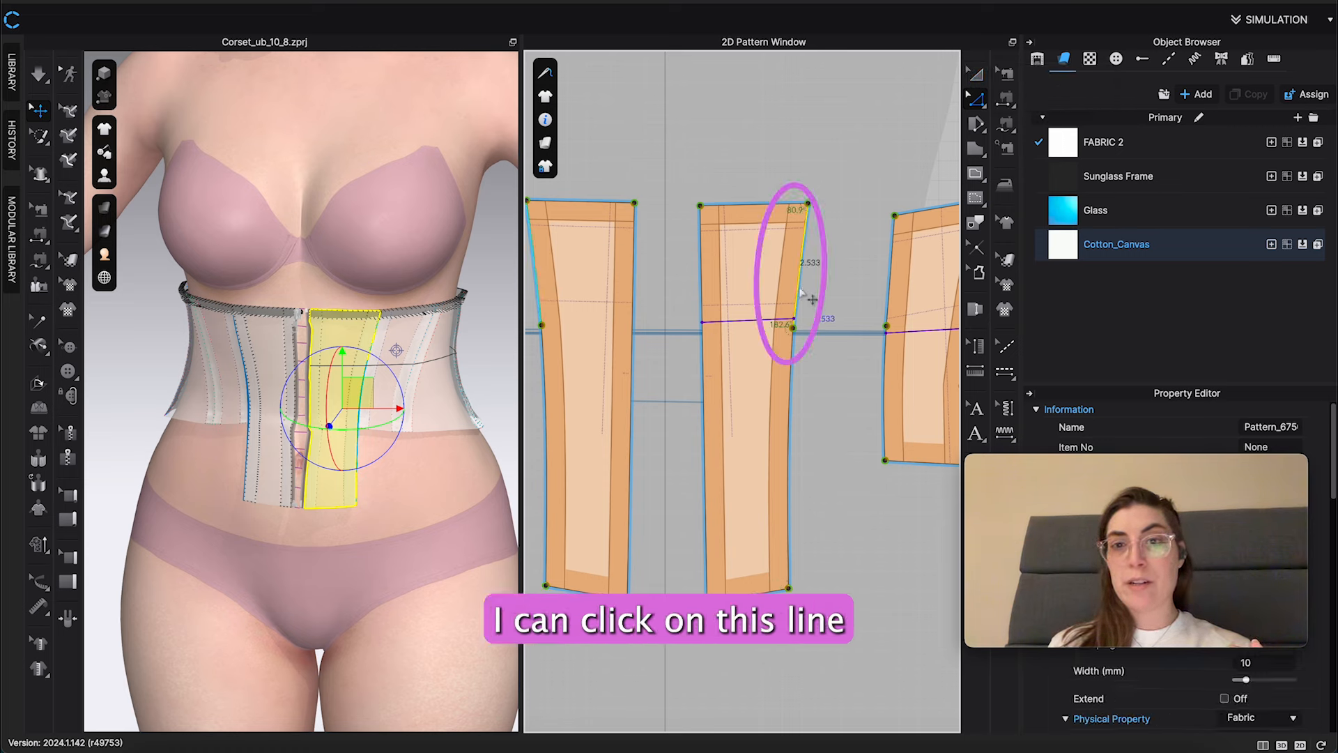
shift+click(791, 372)
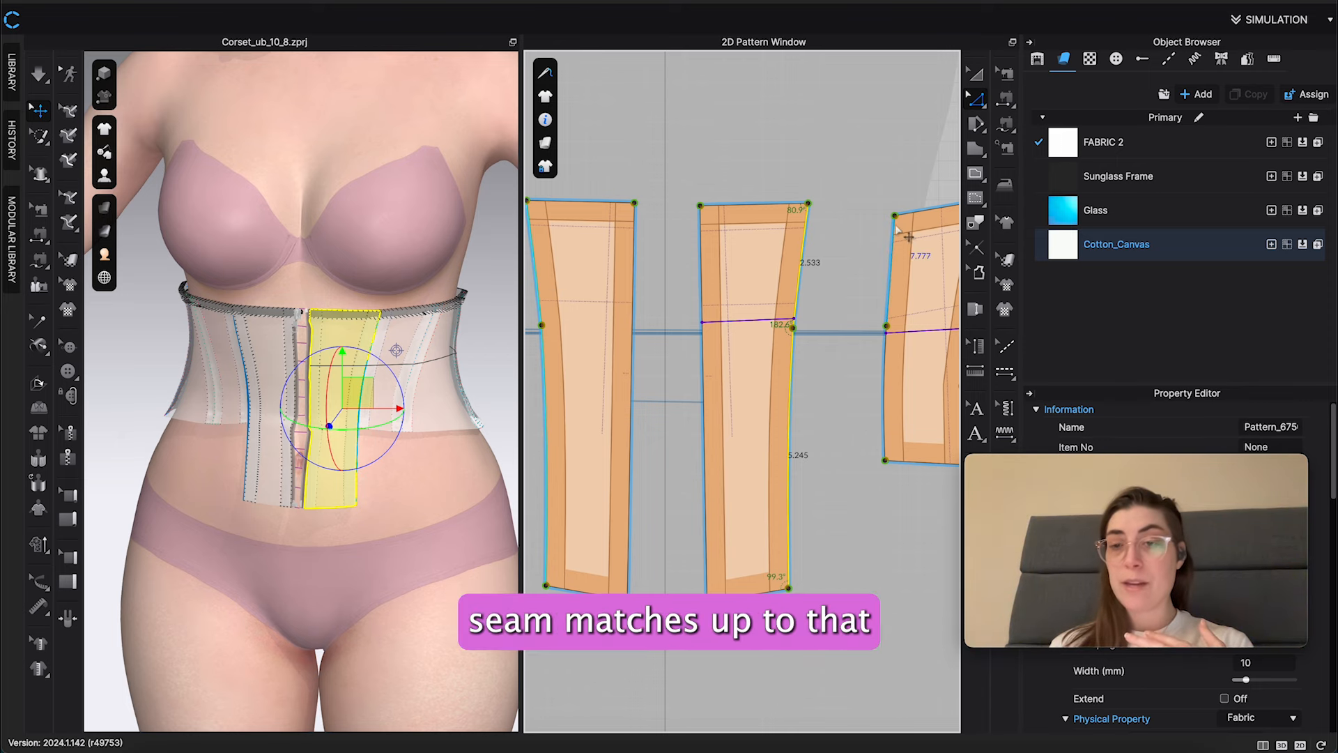
middle_drag(920, 370, 839, 339)
middle_drag(682, 364, 772, 372)
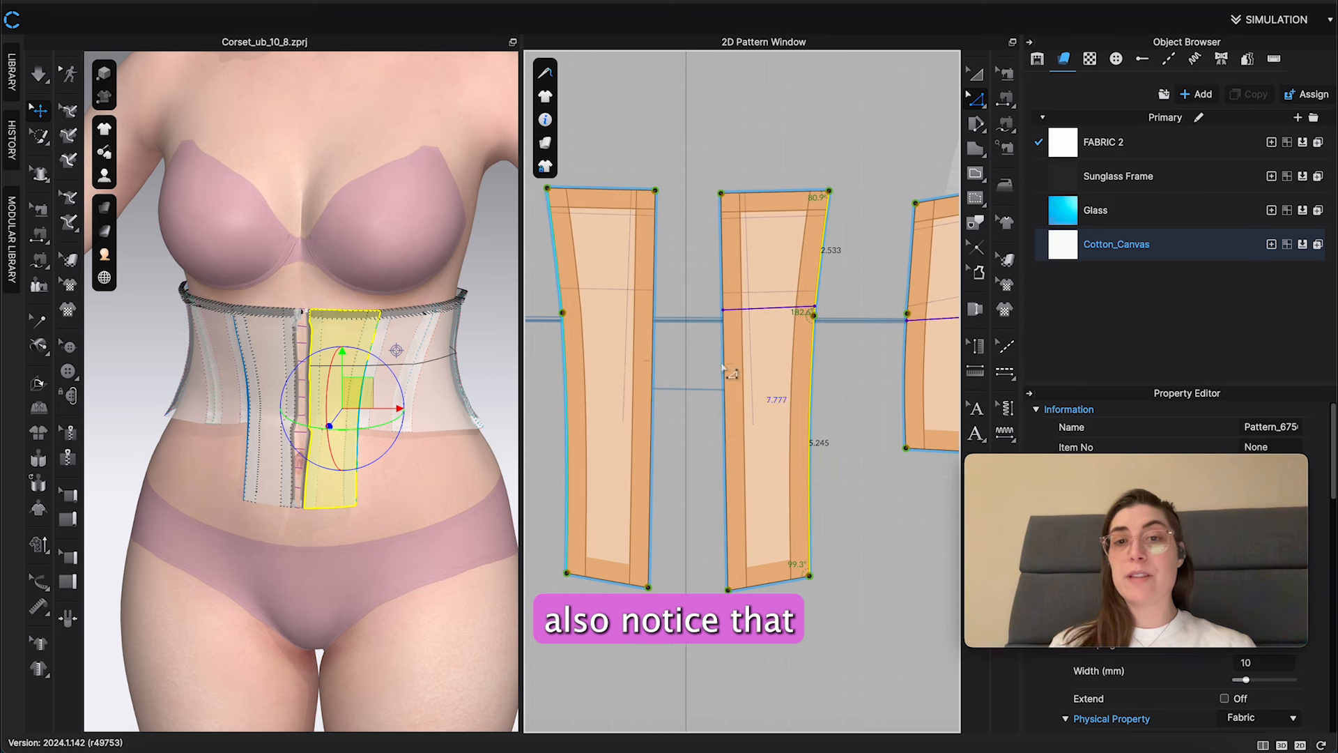
scroll(644, 370, down, 4)
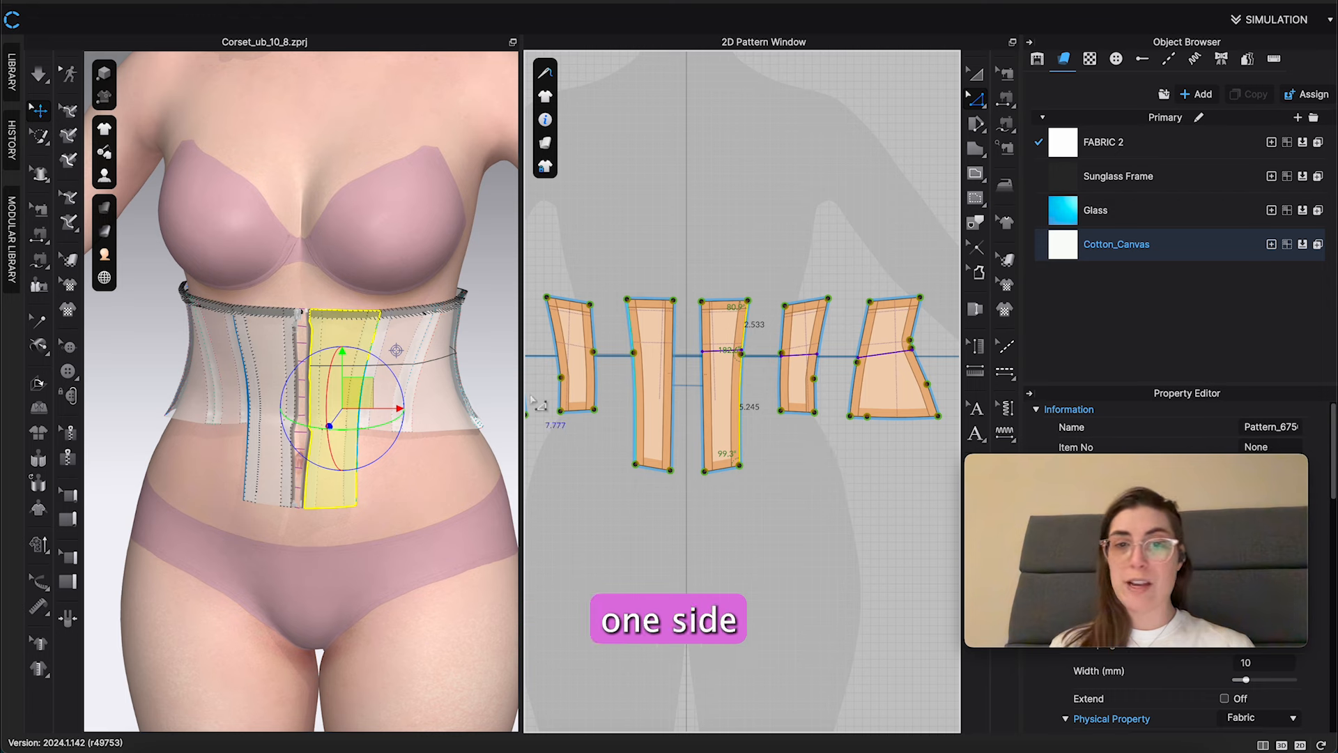
Move the lower edge of the panel beside the center front straight down with Edit Pattern, and slightly raise its lower outer corner point
scroll(815, 408, up, 5)
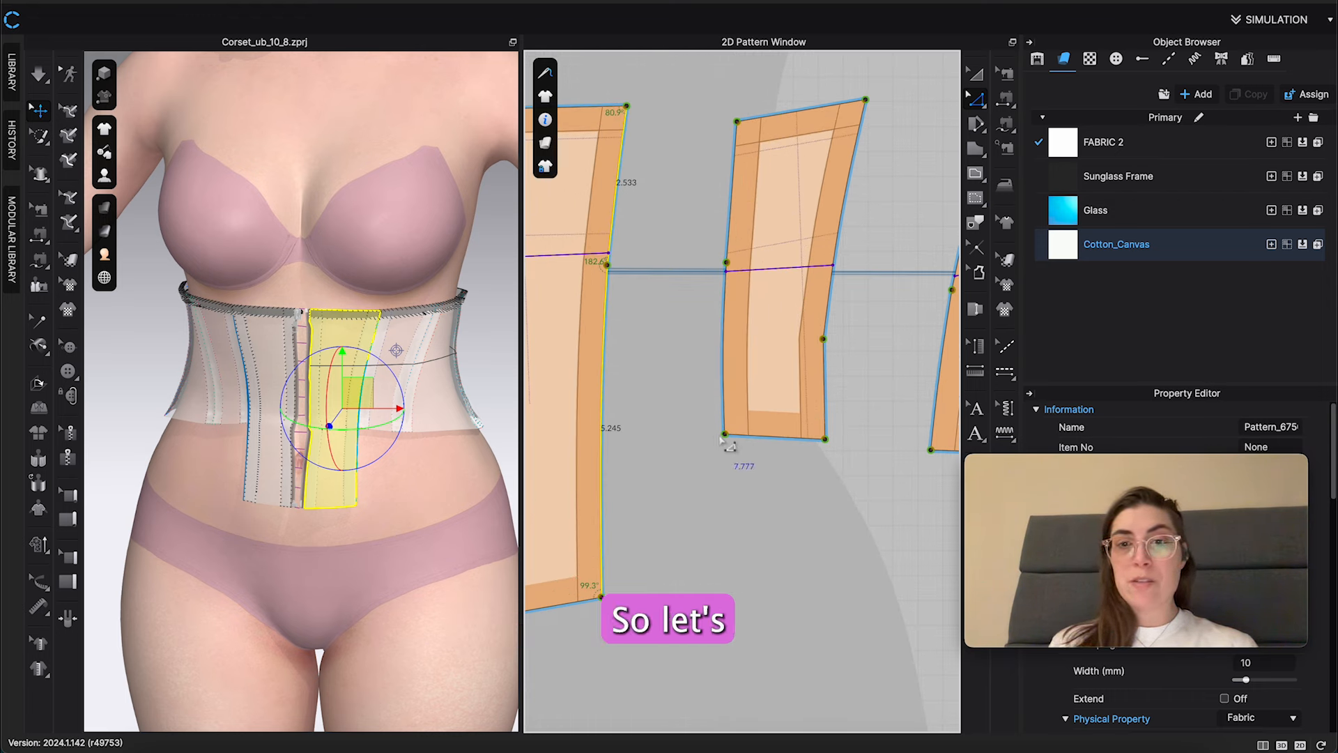
click(725, 435)
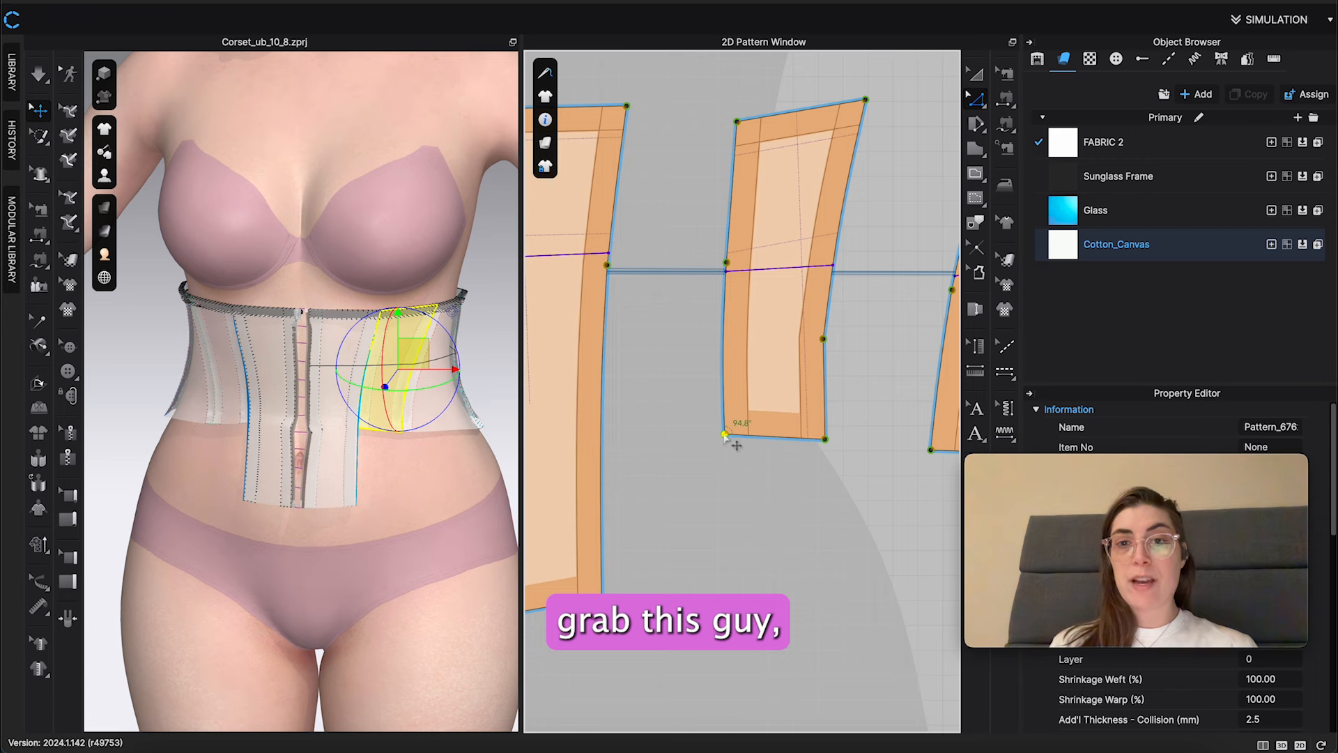
click(820, 488)
click(767, 438)
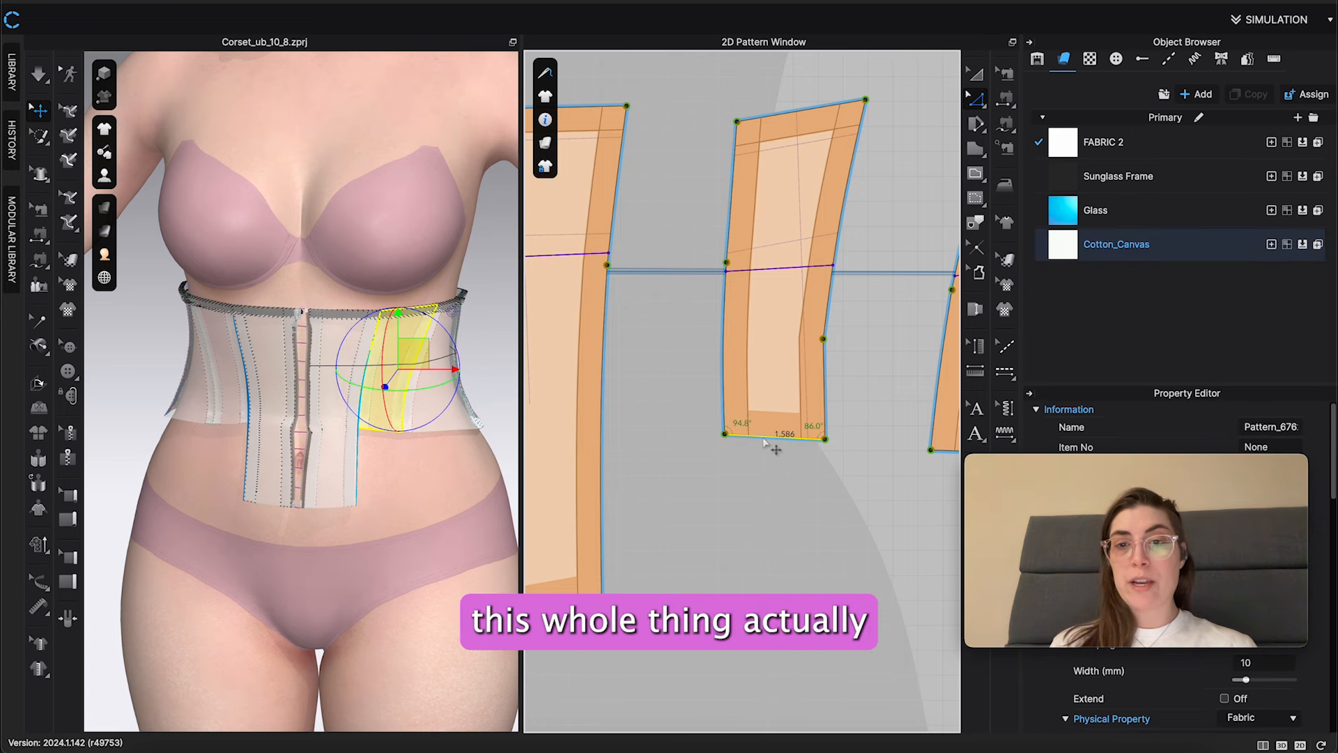
drag(764, 441, 777, 618)
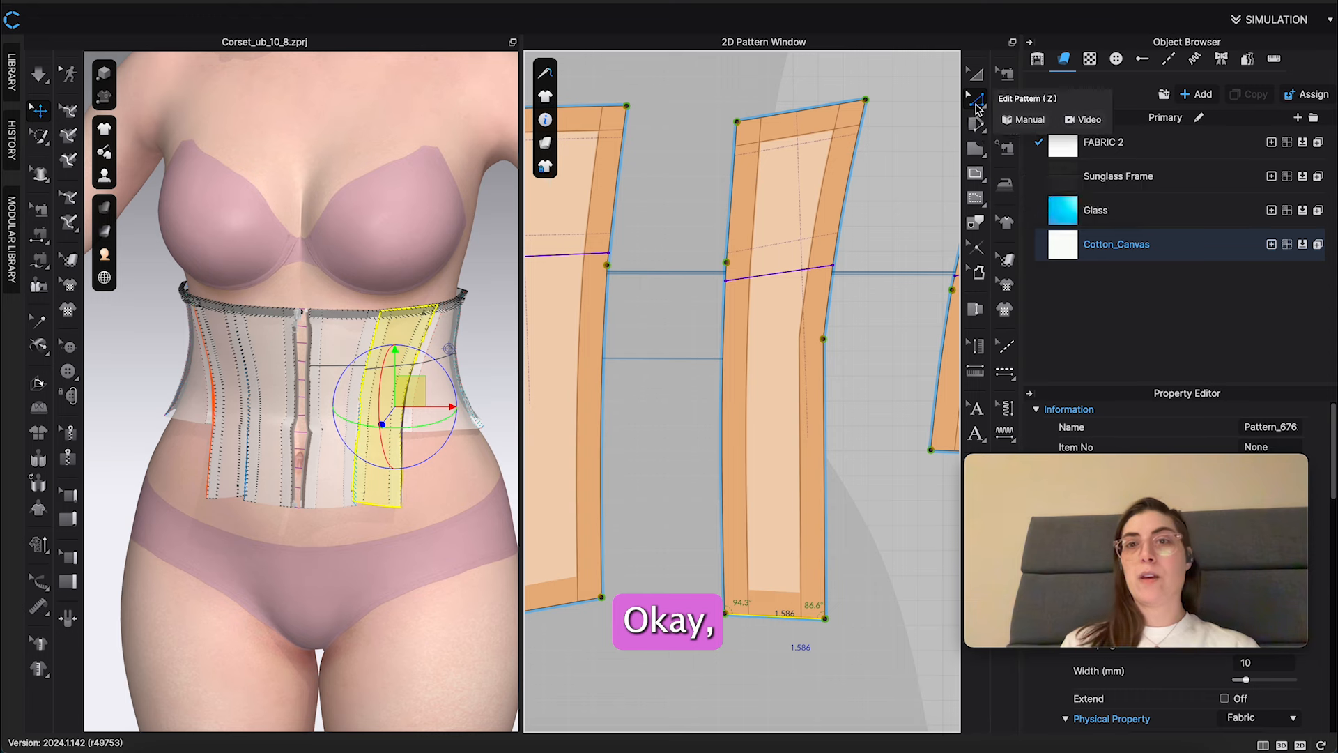
click(908, 152)
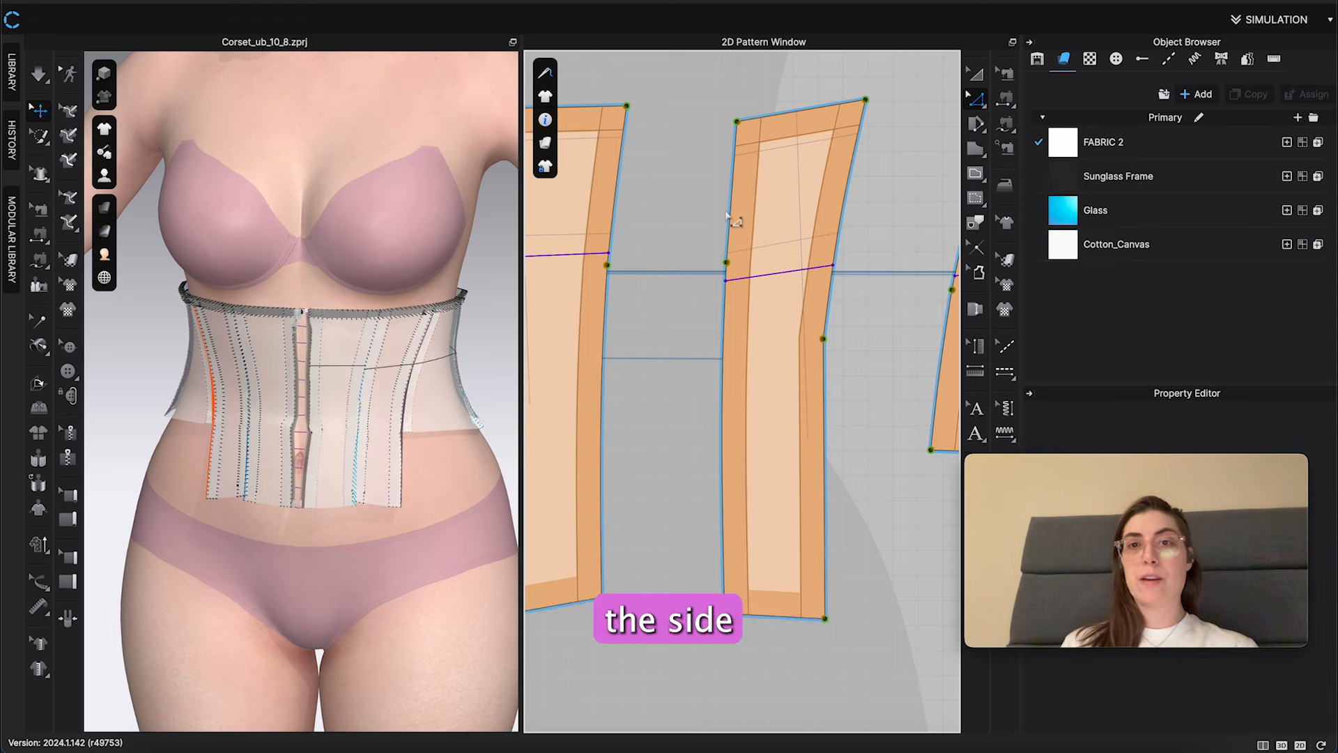
click(730, 220)
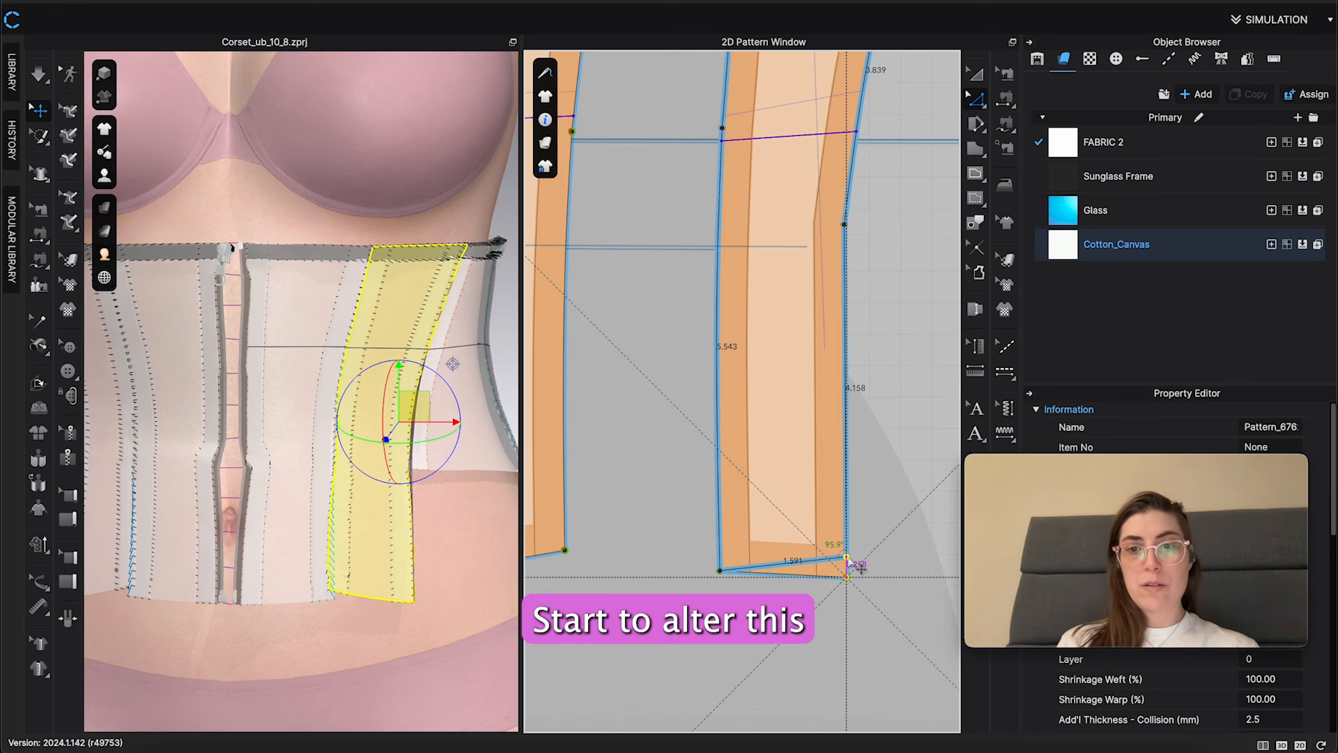
right_drag(376, 633, 397, 633)
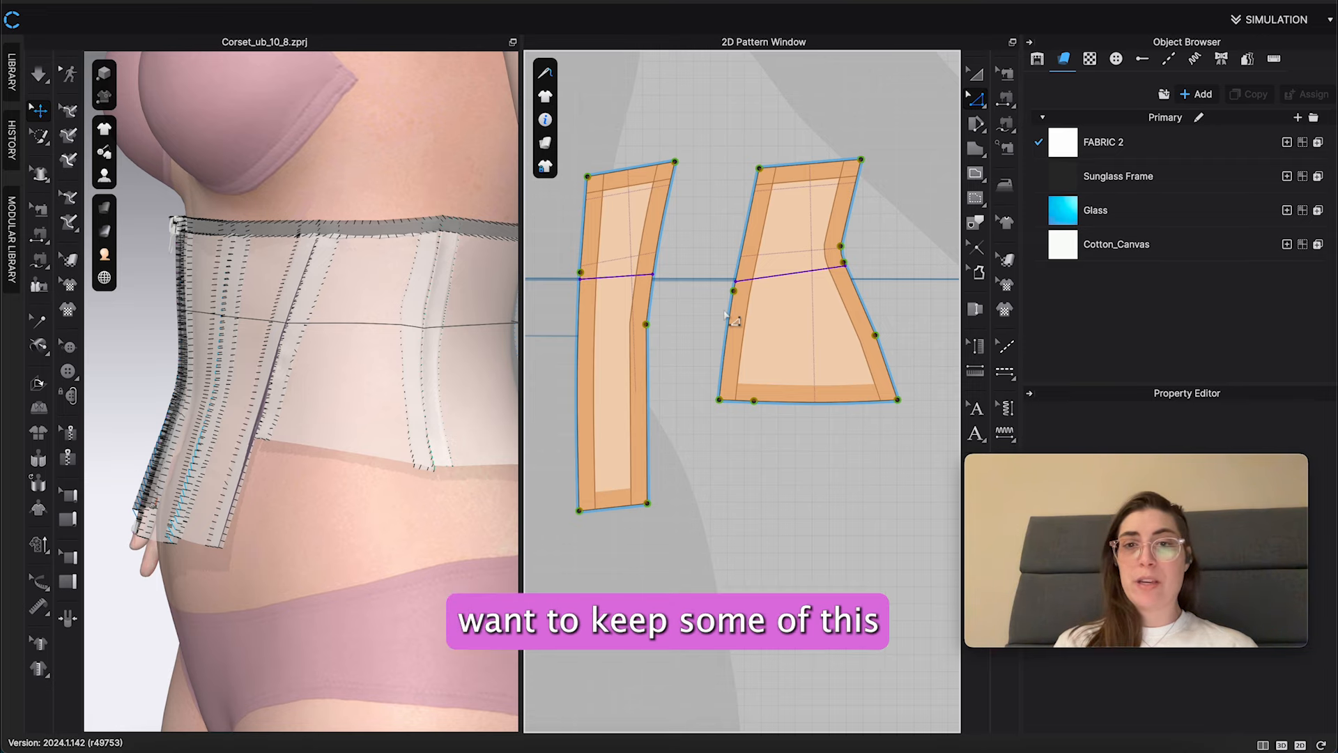
click(720, 402)
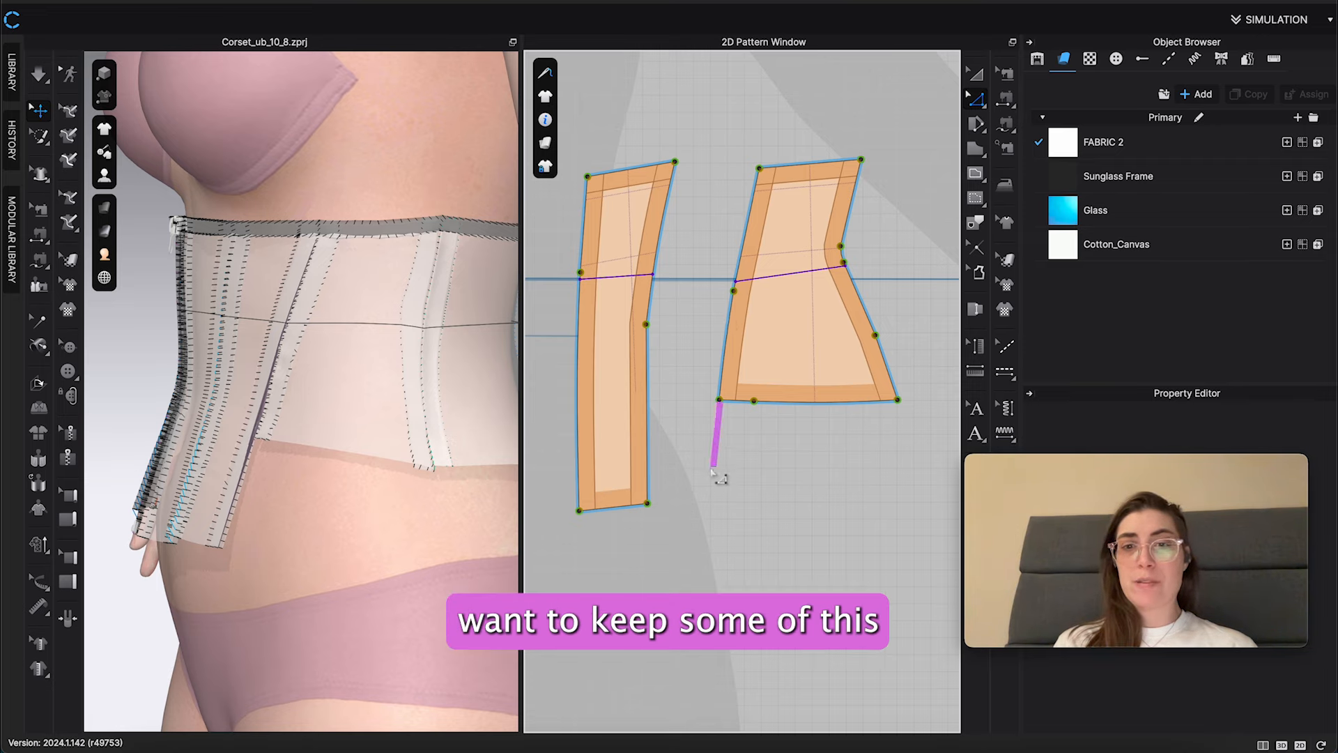
click(898, 400)
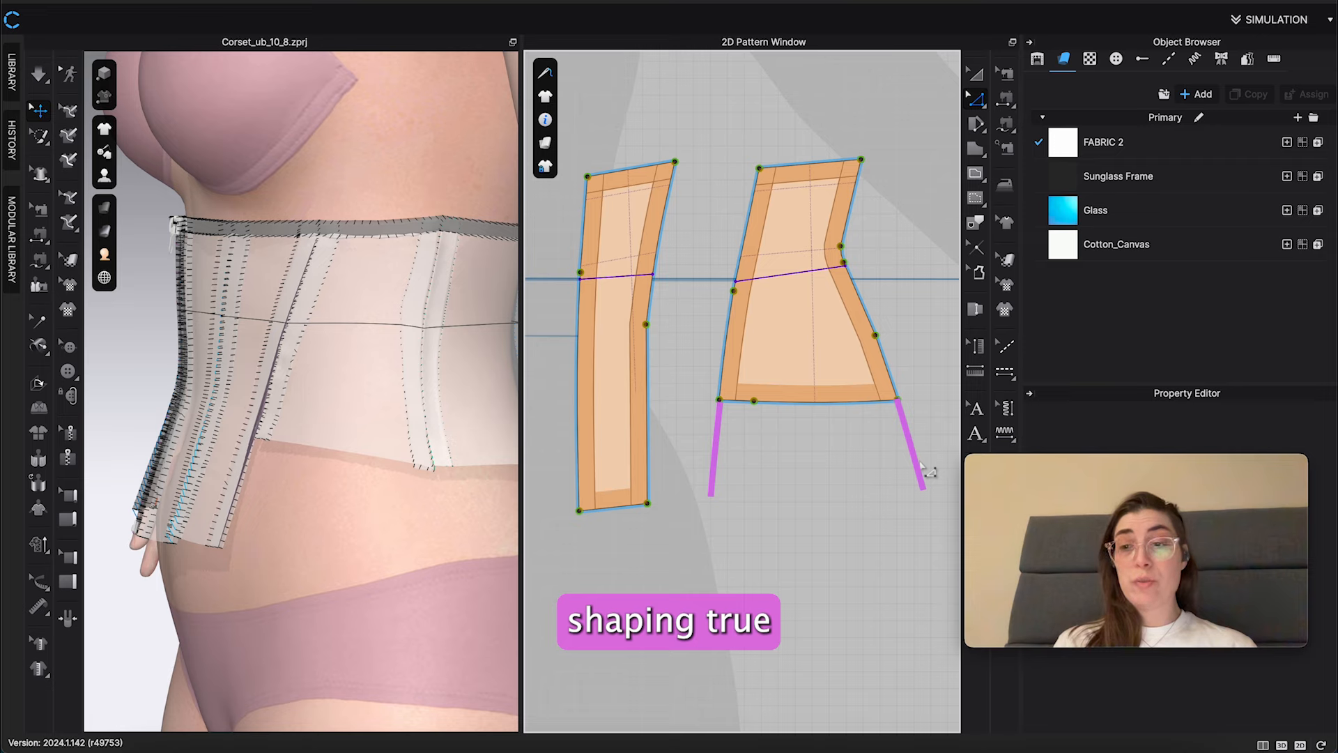
key(Escape)
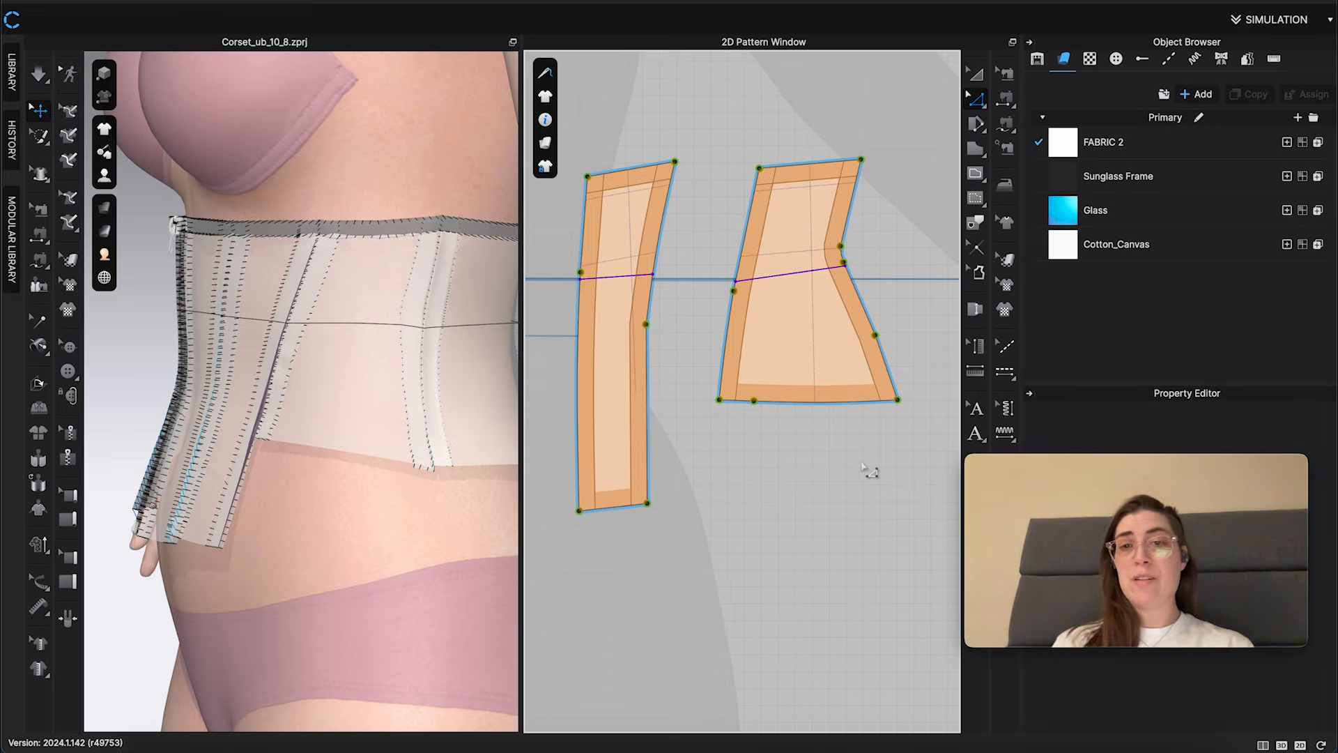
drag(720, 403, 722, 543)
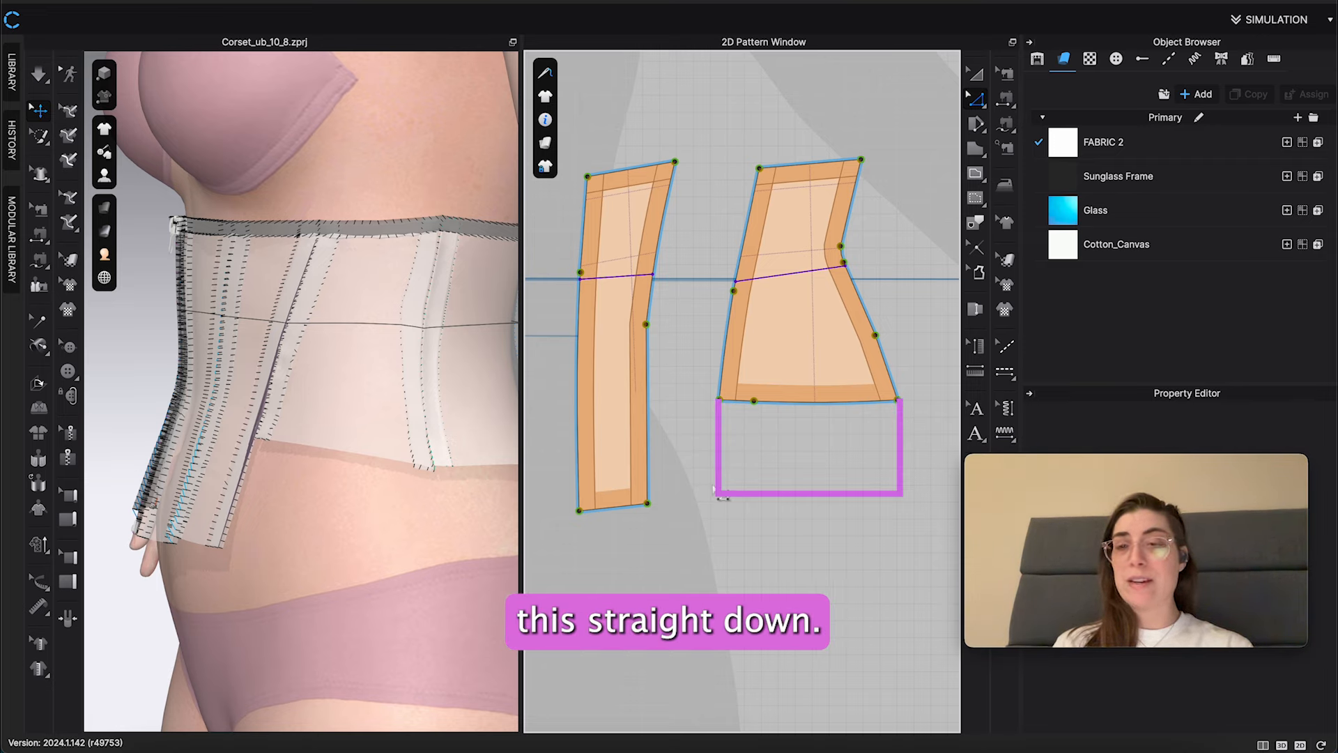
Draw a Polygon extension below the flared side panel with sides about 2.4 in long, a curved 4.7 in hem and an upper edge overlapping the panel
click(979, 151)
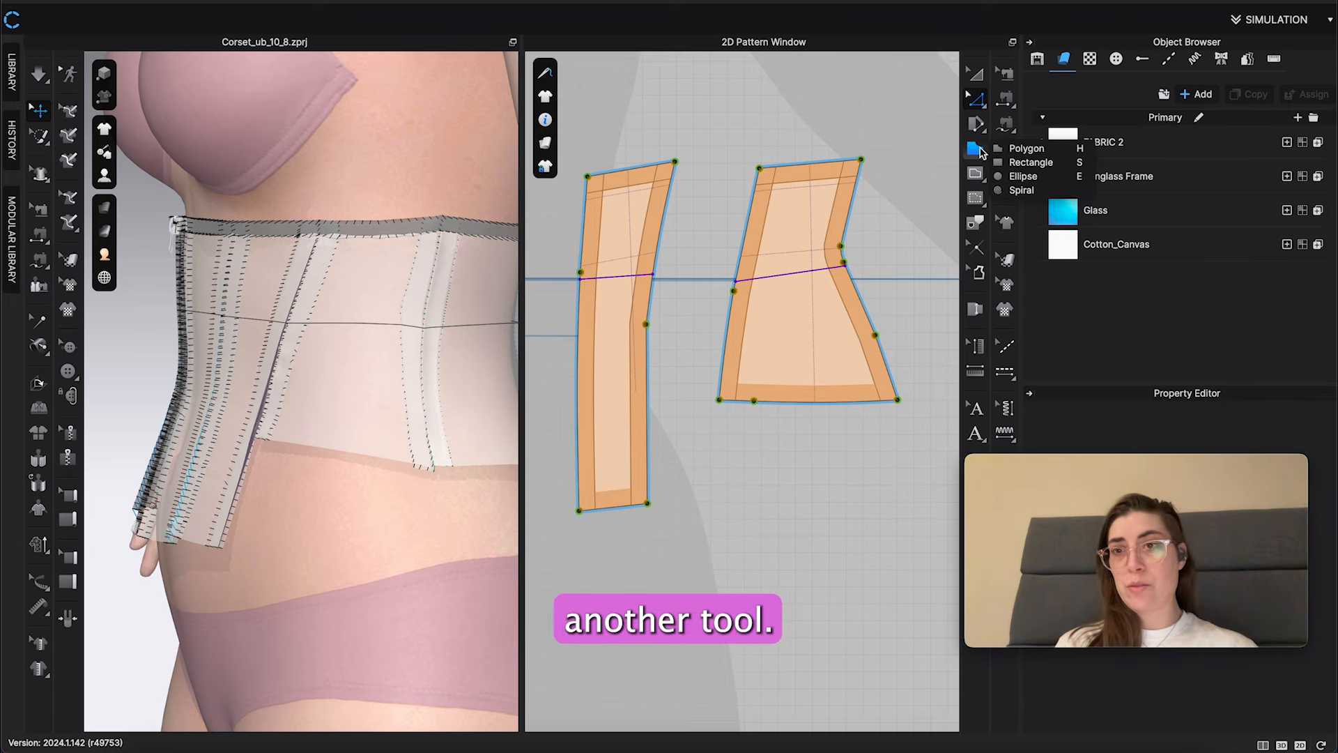
click(1026, 148)
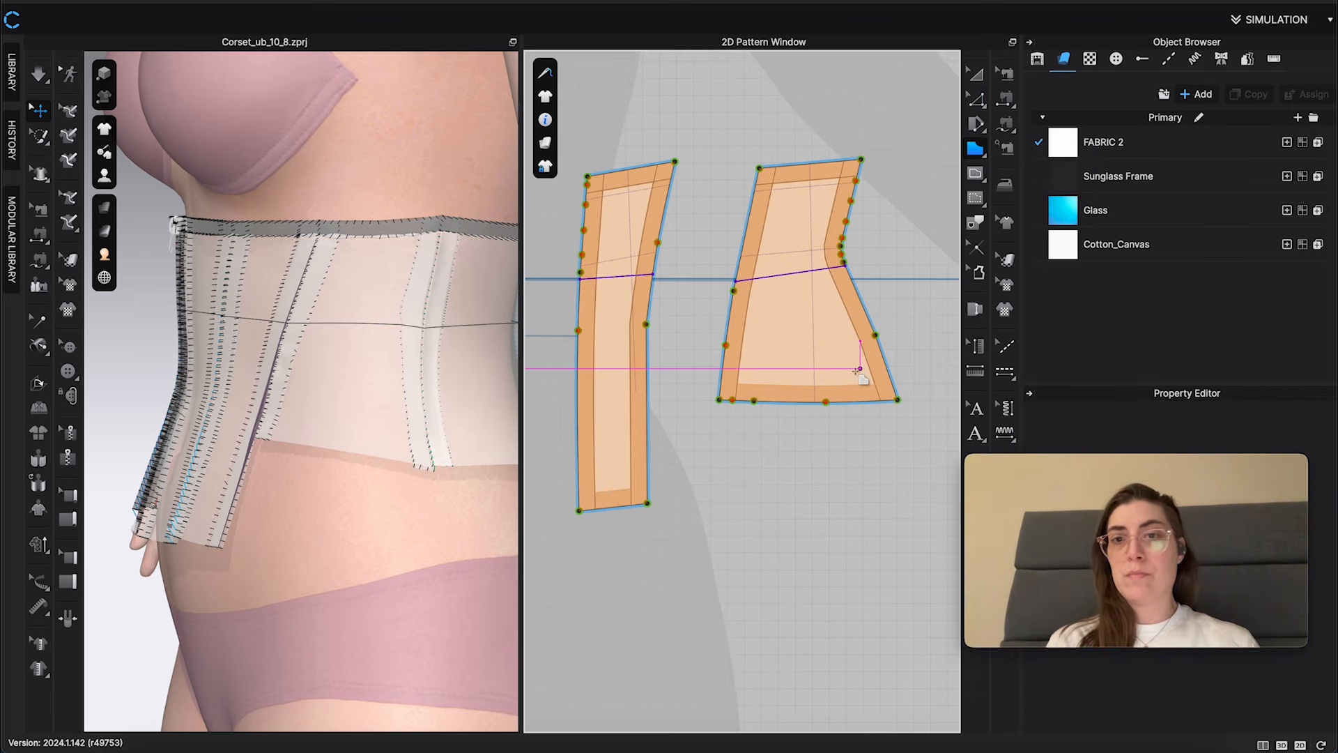
click(719, 400)
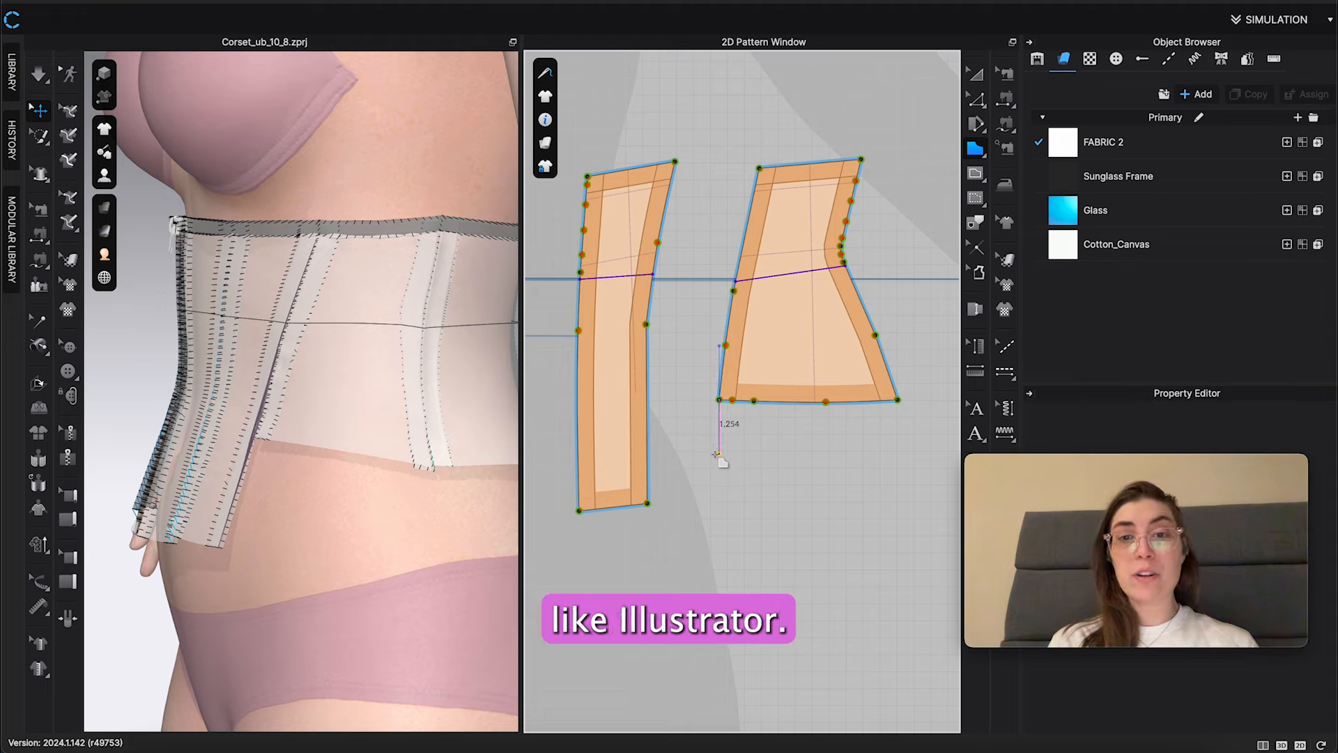
click(713, 502)
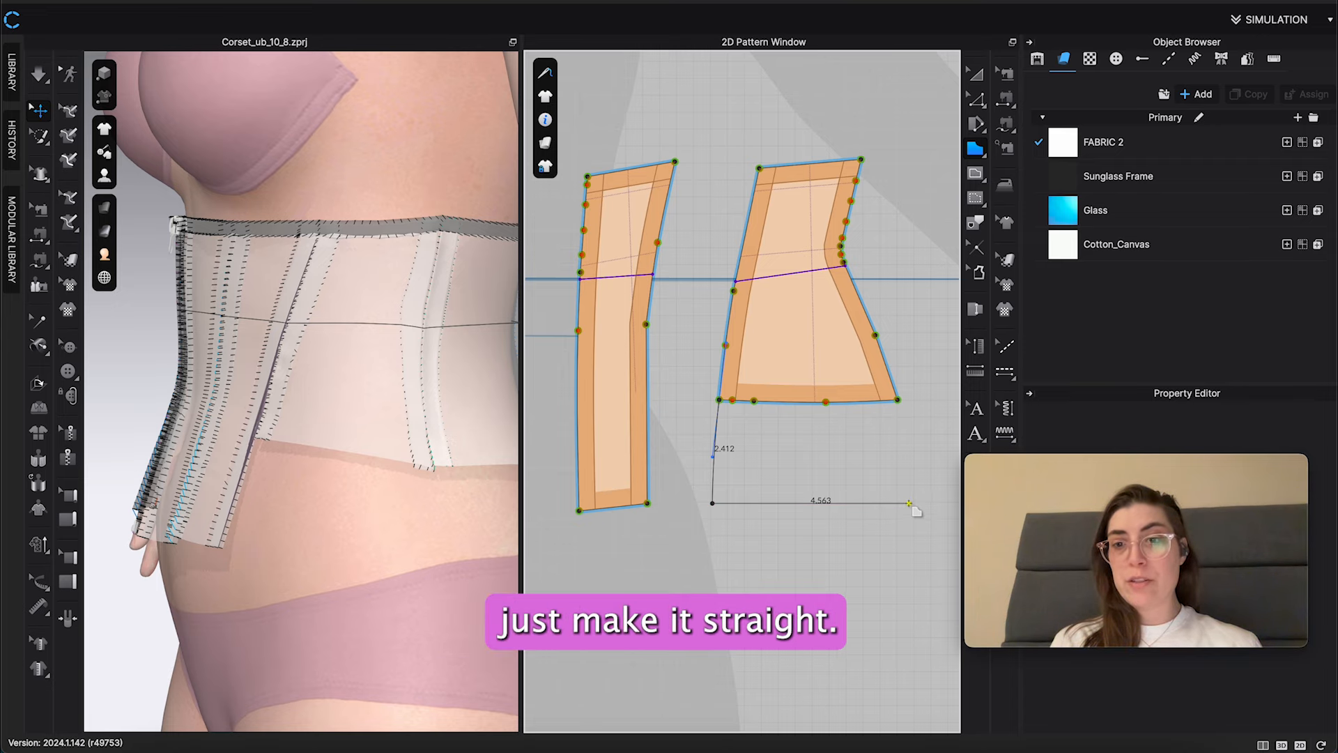
click(909, 503)
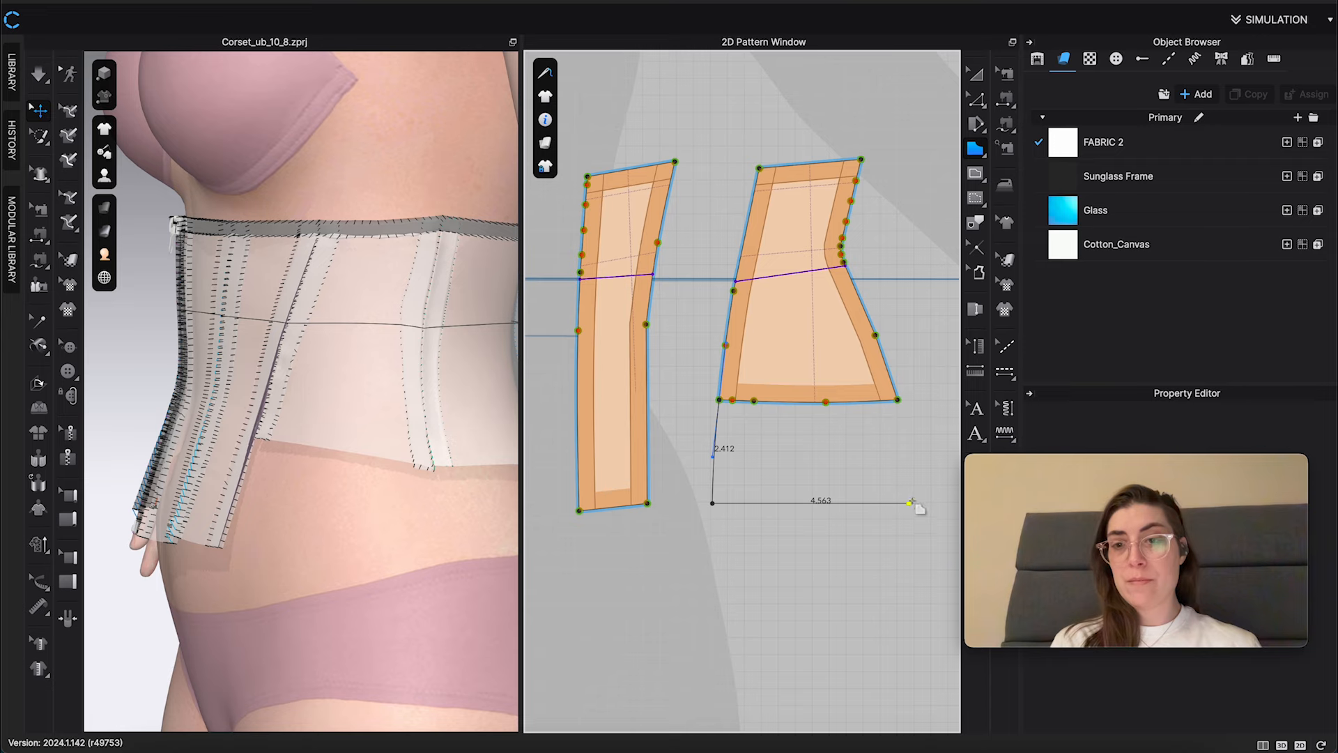
drag(909, 502, 909, 472)
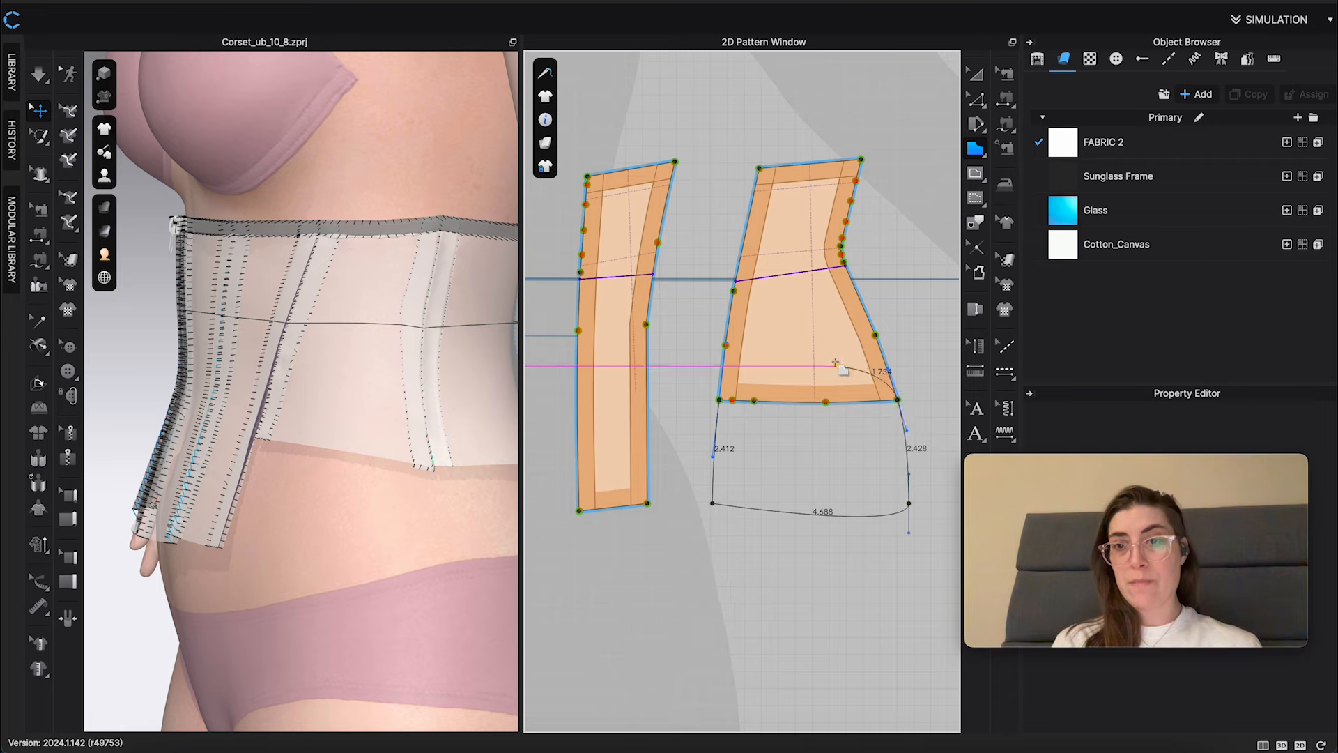
click(836, 364)
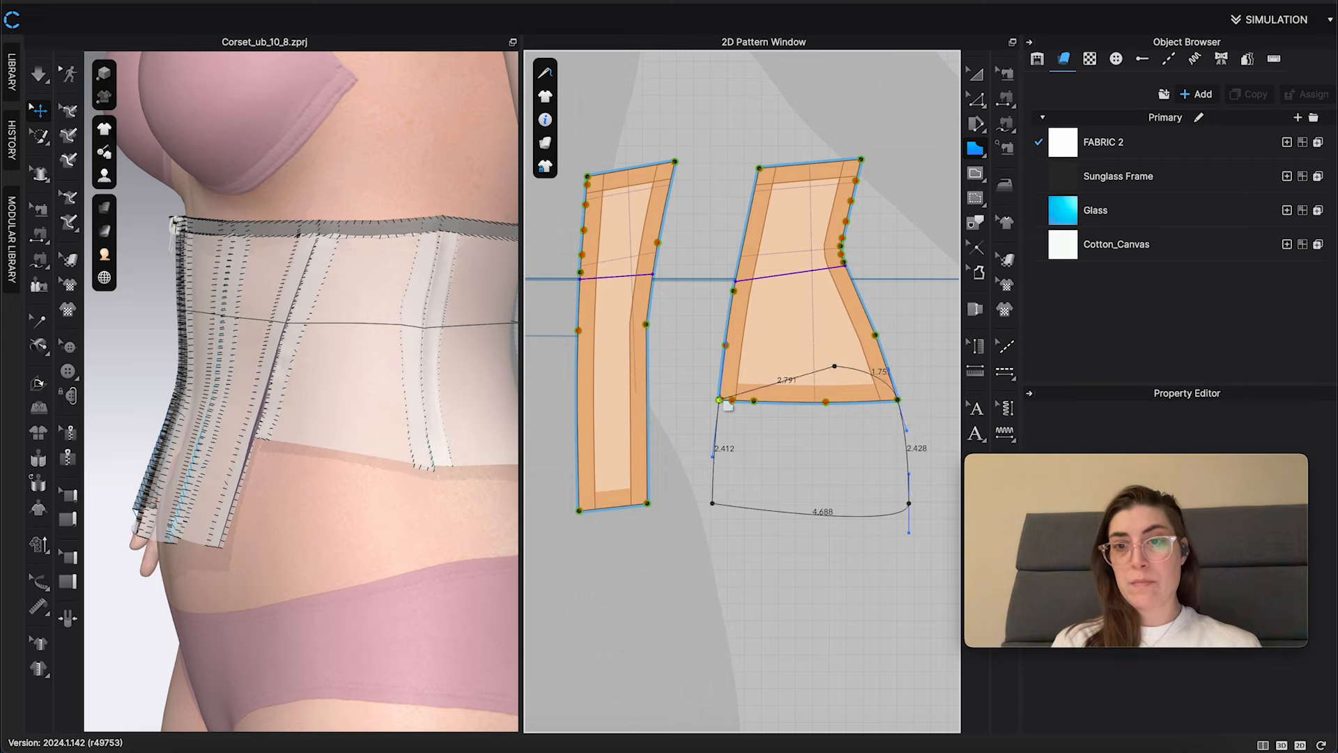
click(719, 399)
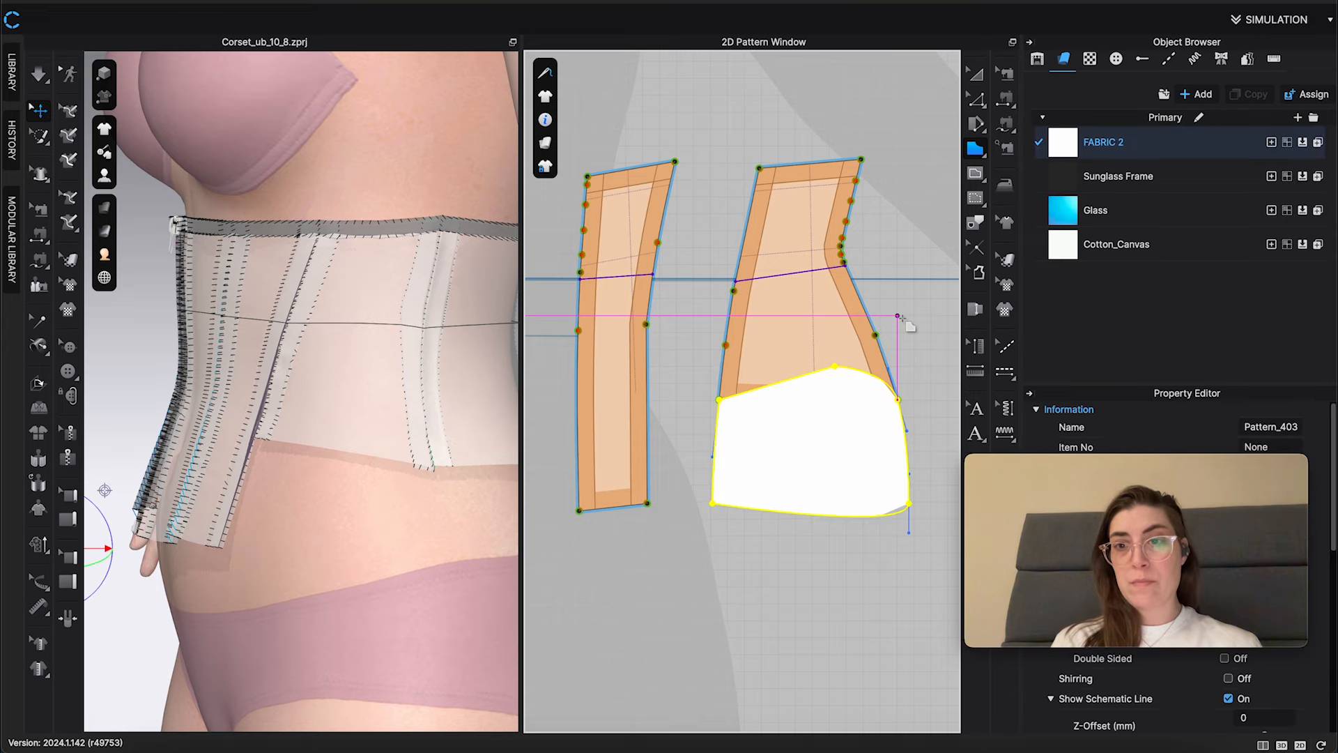
Merge the extension's upper edges with the flared side panel's lower edge, and move the merged piece back up in line with its neighbor
click(977, 78)
shift+click(830, 333)
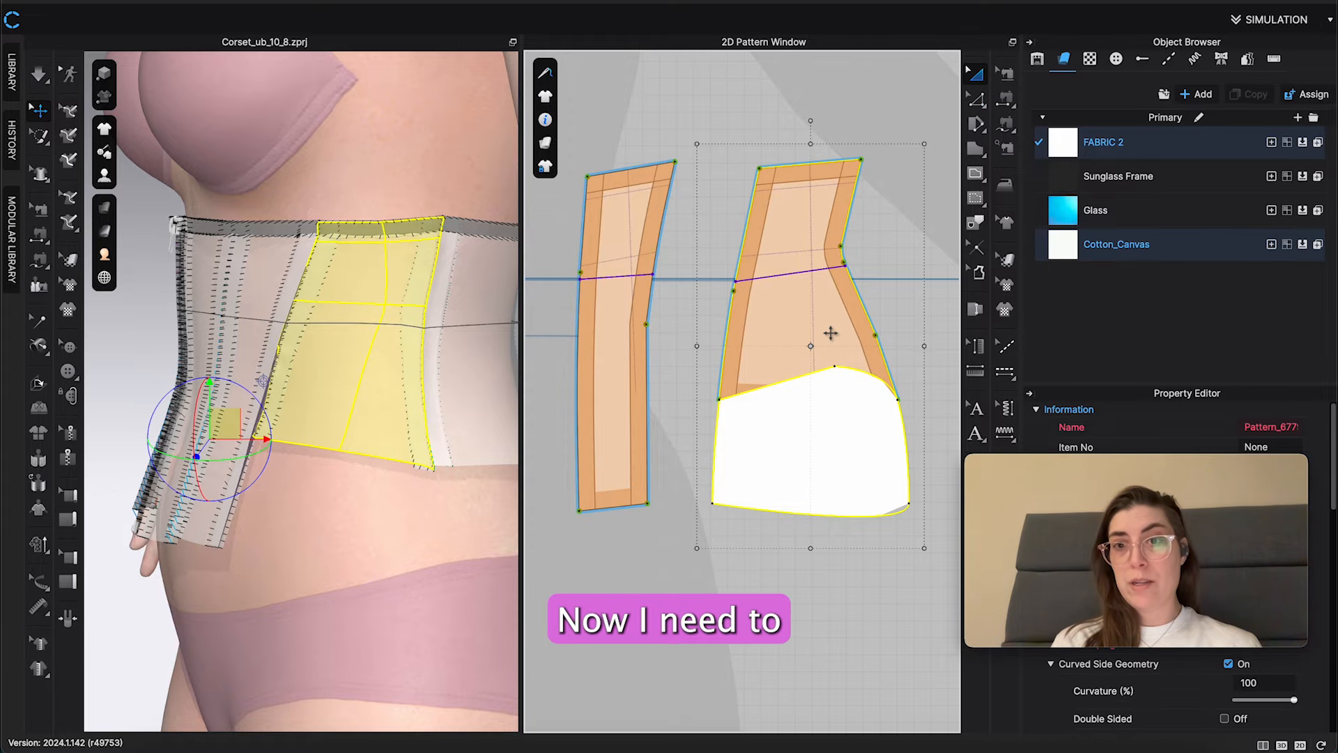
right_click(830, 333)
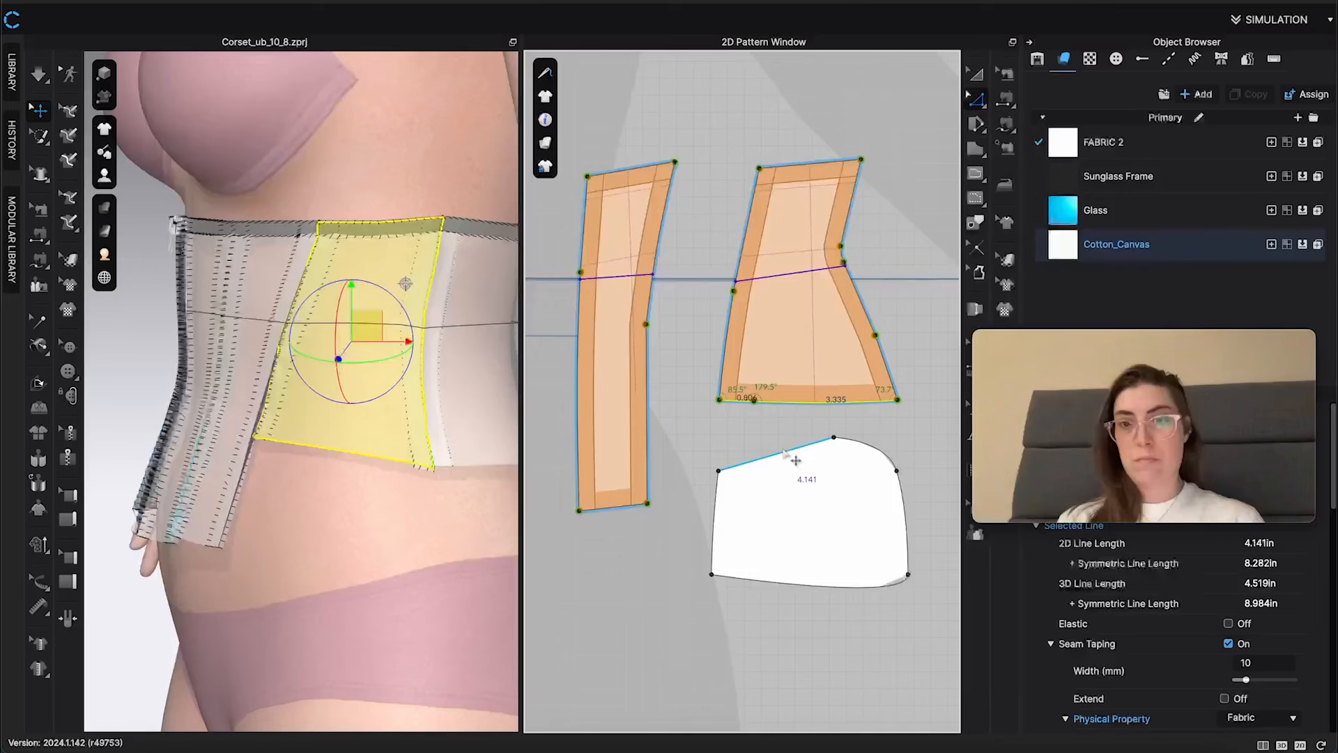
click(795, 449)
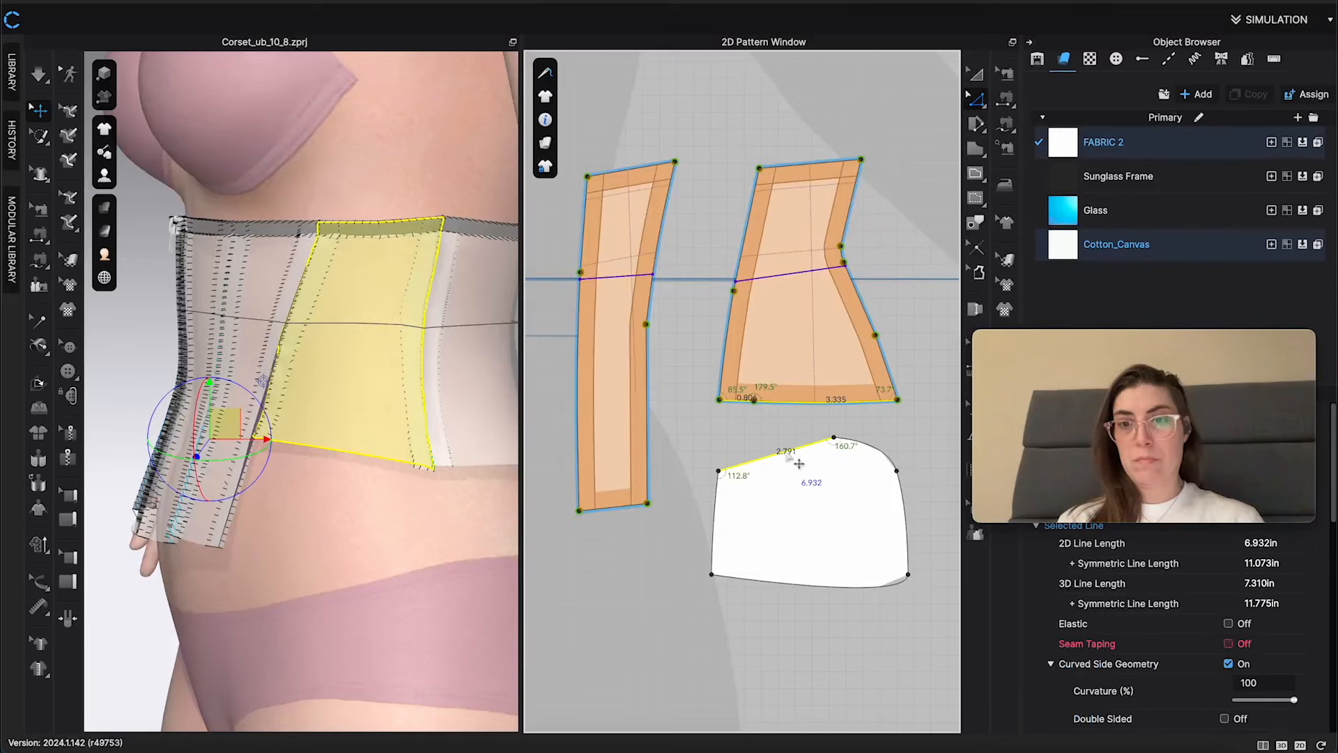
shift+click(887, 455)
right_click(886, 456)
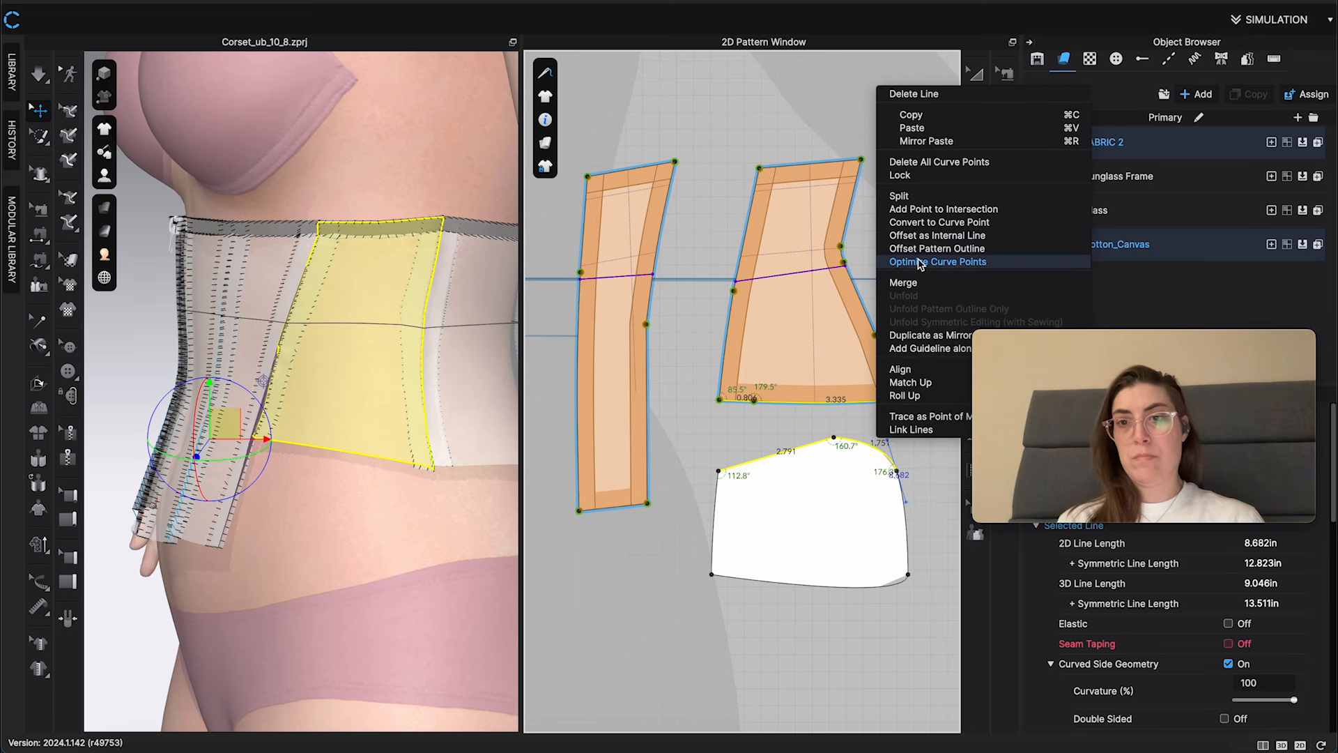
click(905, 282)
key(a)
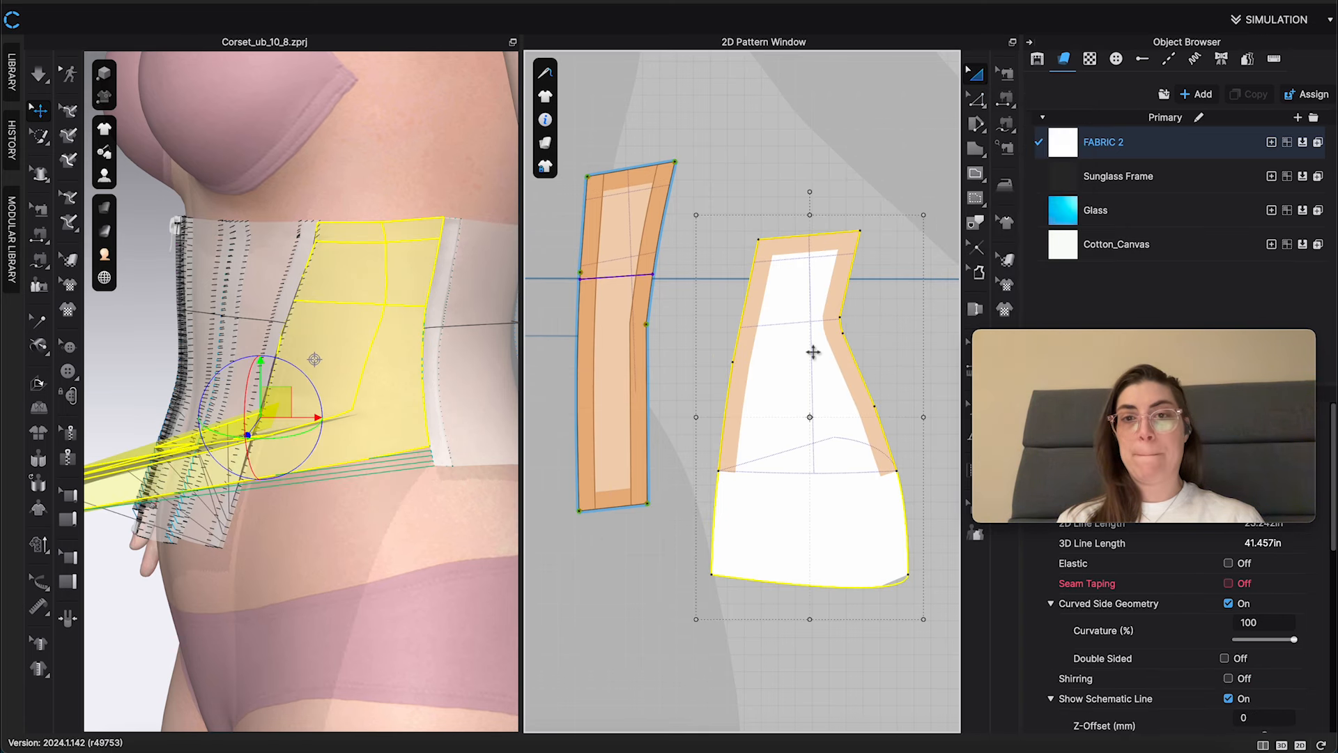
drag(812, 354, 806, 289)
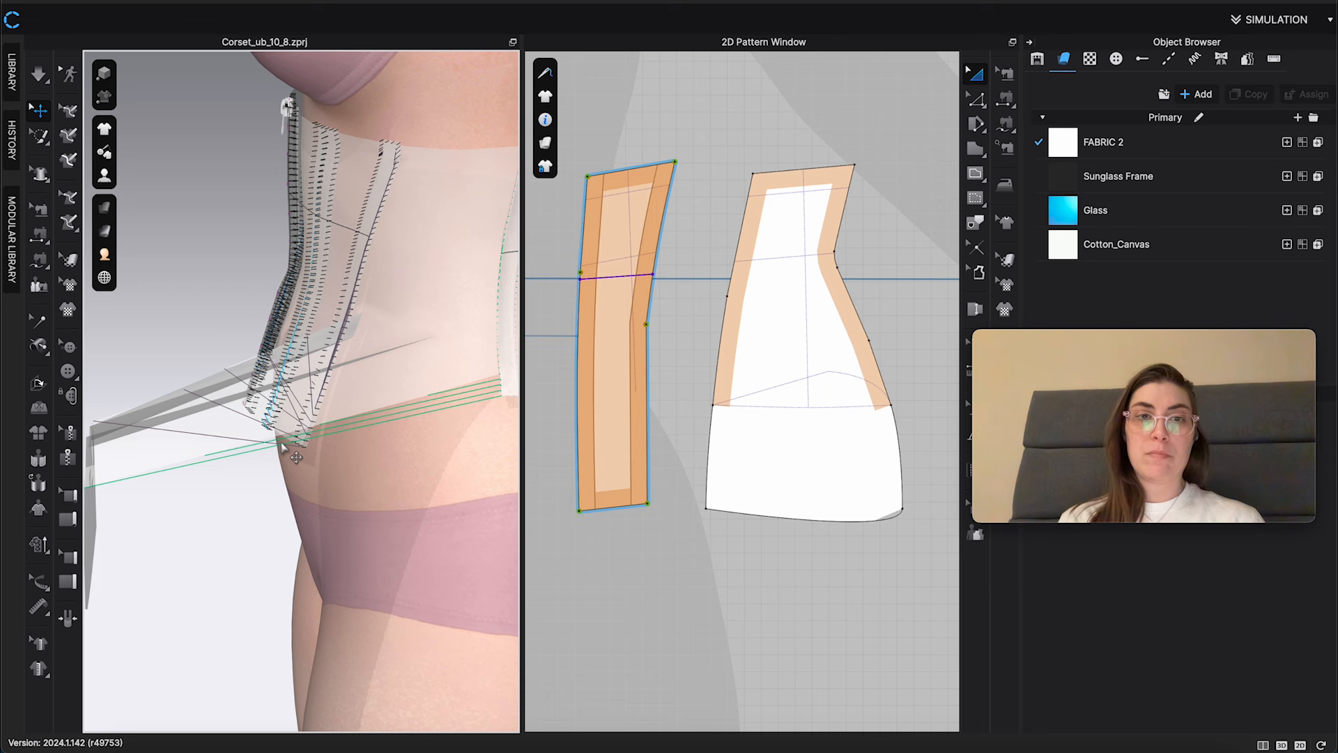
Reset the 3D arrangement of the merged side panel to flatten its distorted shape on the avatar
right_drag(282, 448, 310, 451)
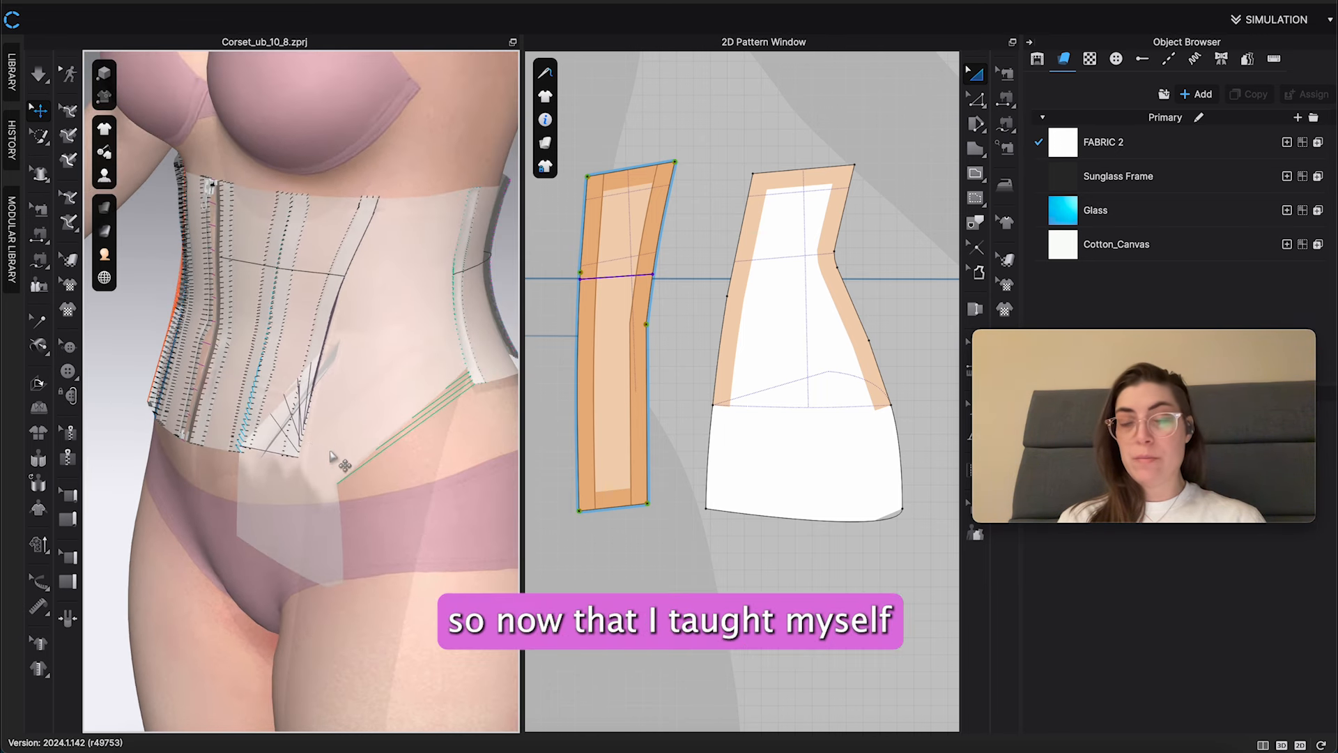
middle_drag(370, 490, 360, 449)
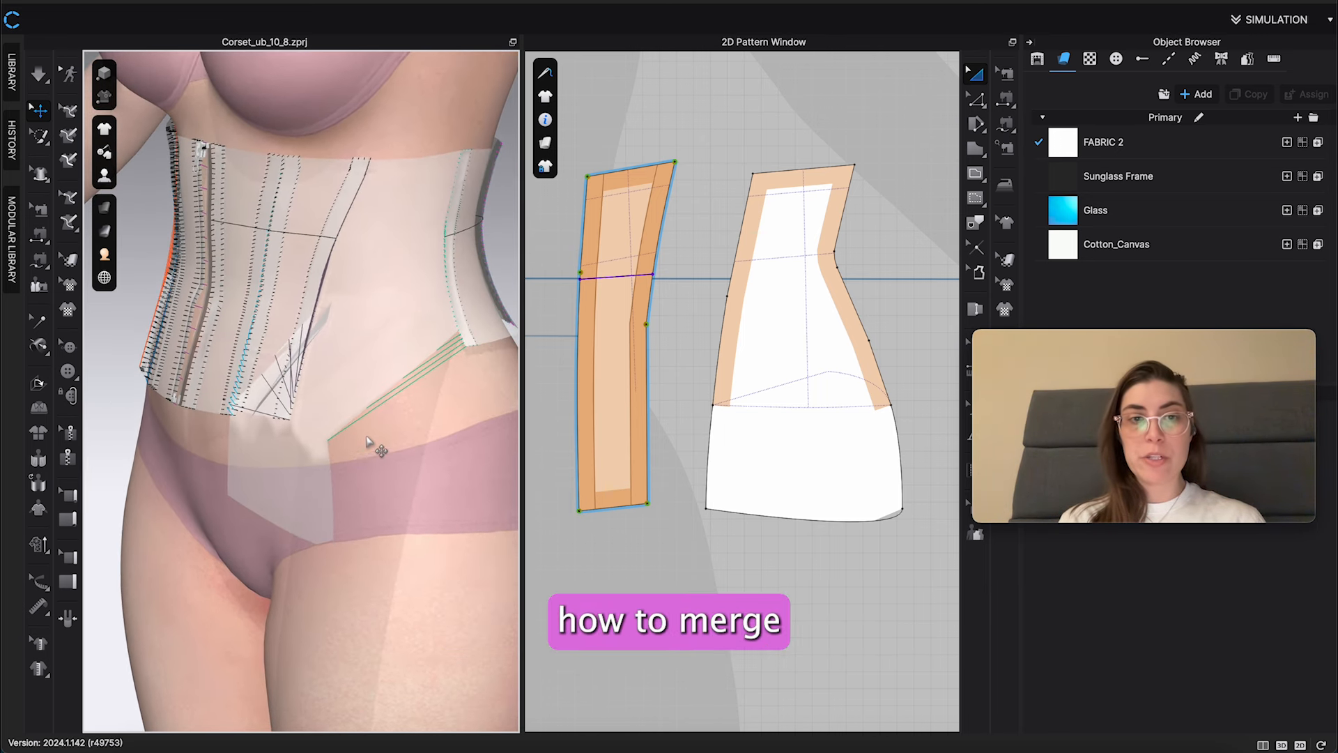
right_drag(343, 384, 231, 359)
right_drag(388, 432, 353, 447)
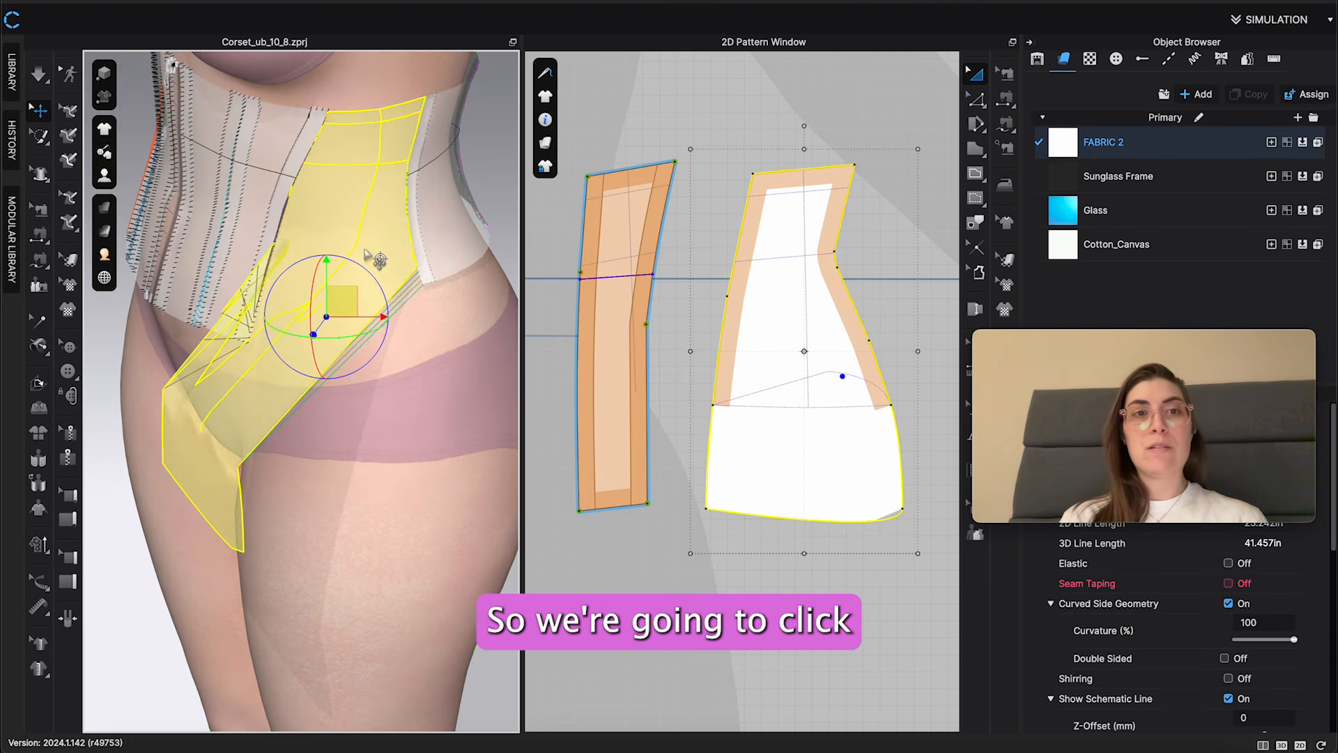
right_click(345, 235)
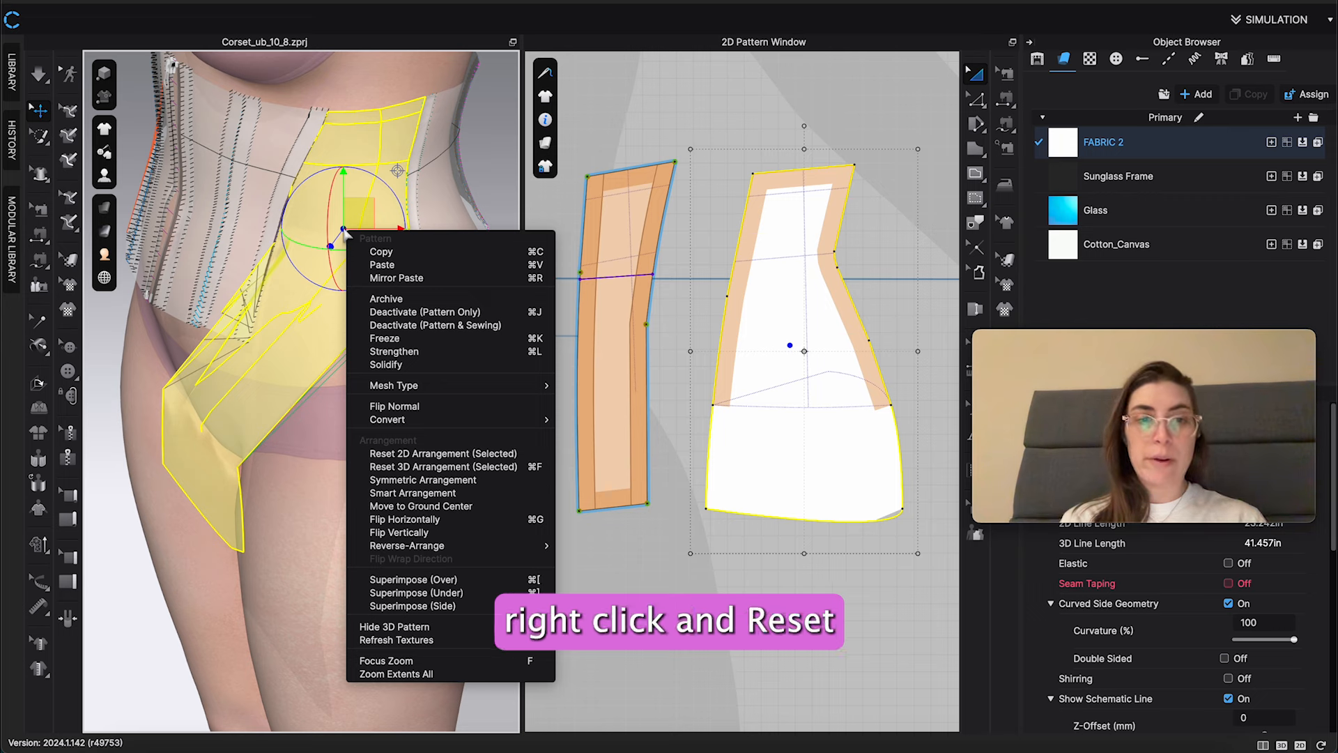
click(440, 467)
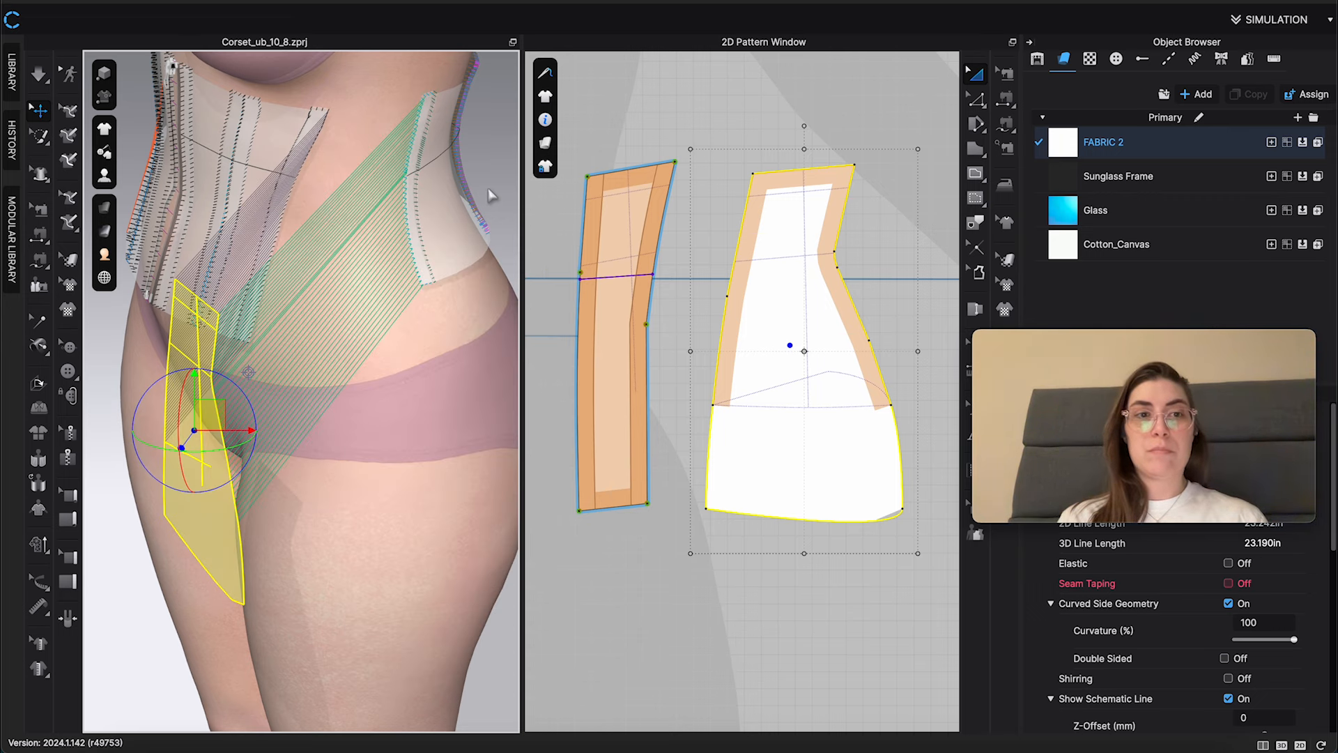
mouse_move(304, 477)
right_down()
mouse_move(339, 457)
mouse_move(312, 485)
mouse_move(329, 487)
right_up()
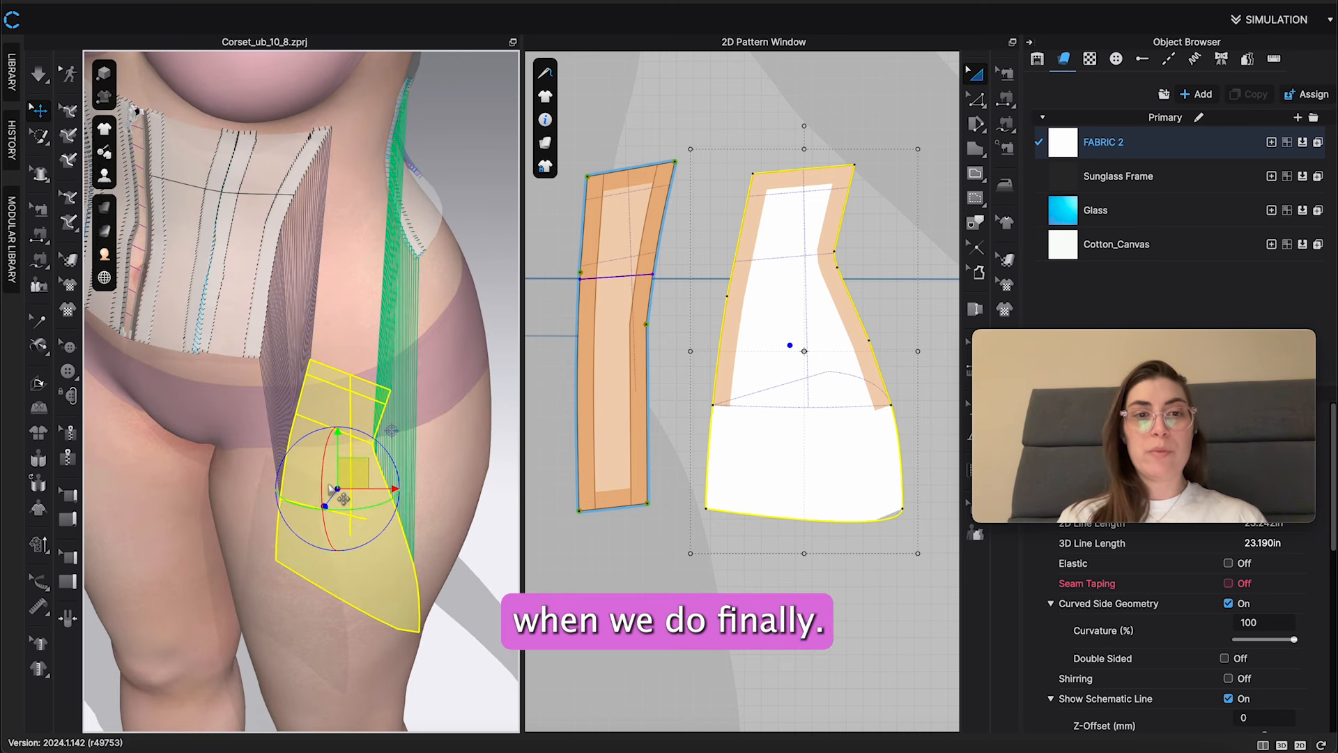
Move the merged side panel up to waist level in 3D and bring it closer to the avatar's hip, between its neighboring panels
click(370, 527)
drag(370, 527, 382, 298)
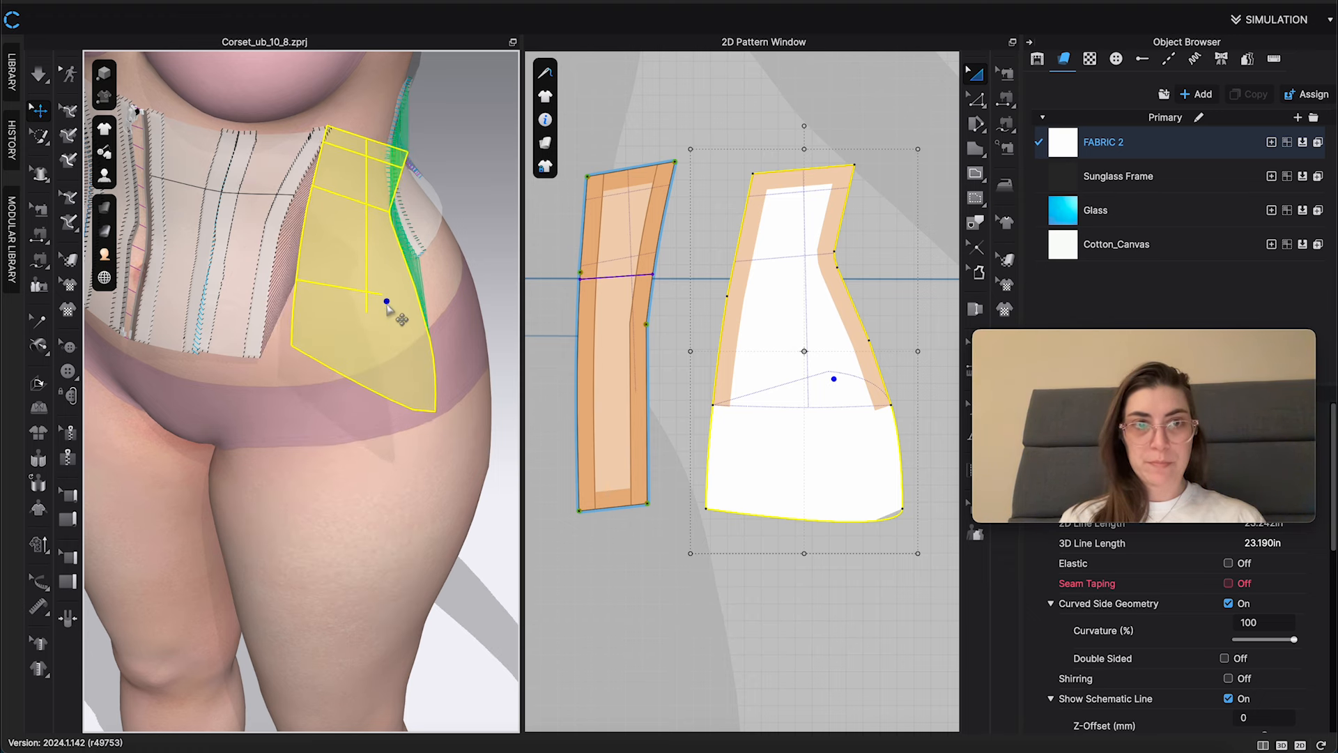
right_drag(382, 299, 254, 391)
right_drag(345, 418, 351, 439)
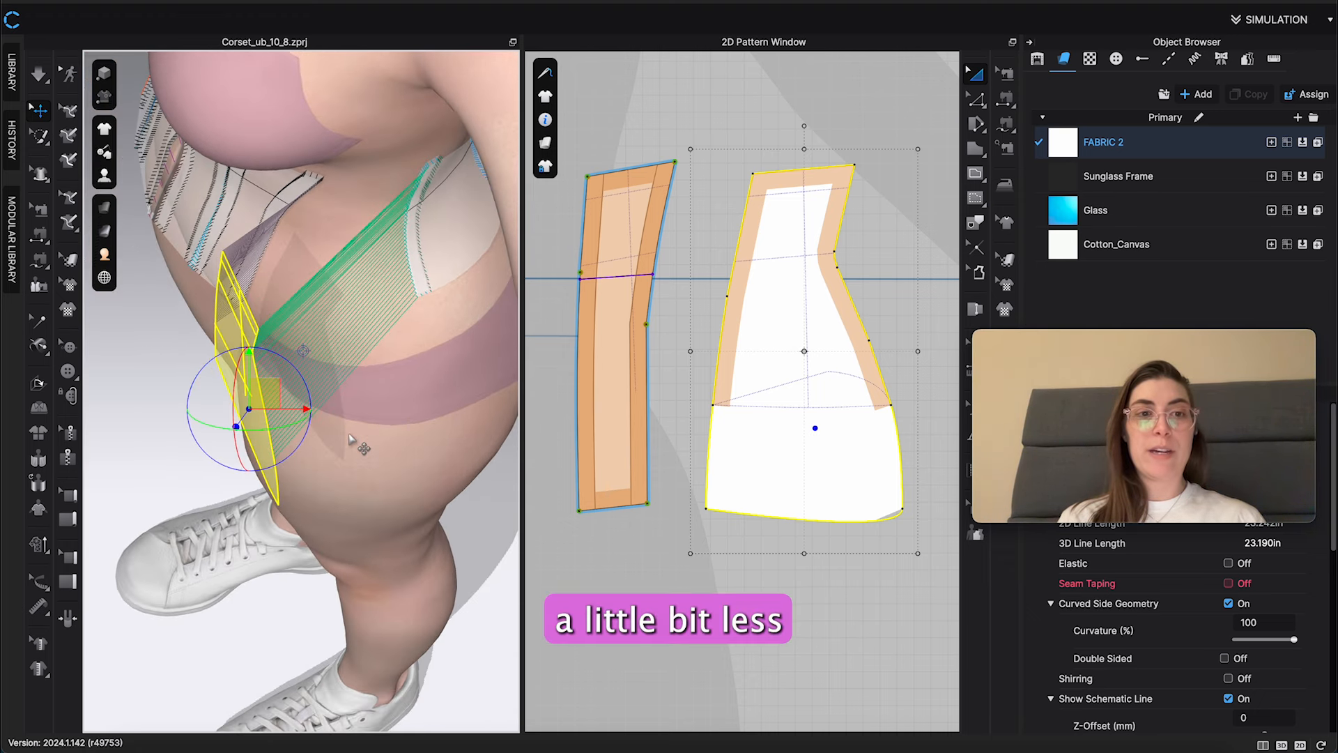
drag(297, 444, 312, 420)
drag(234, 404, 314, 357)
click(359, 368)
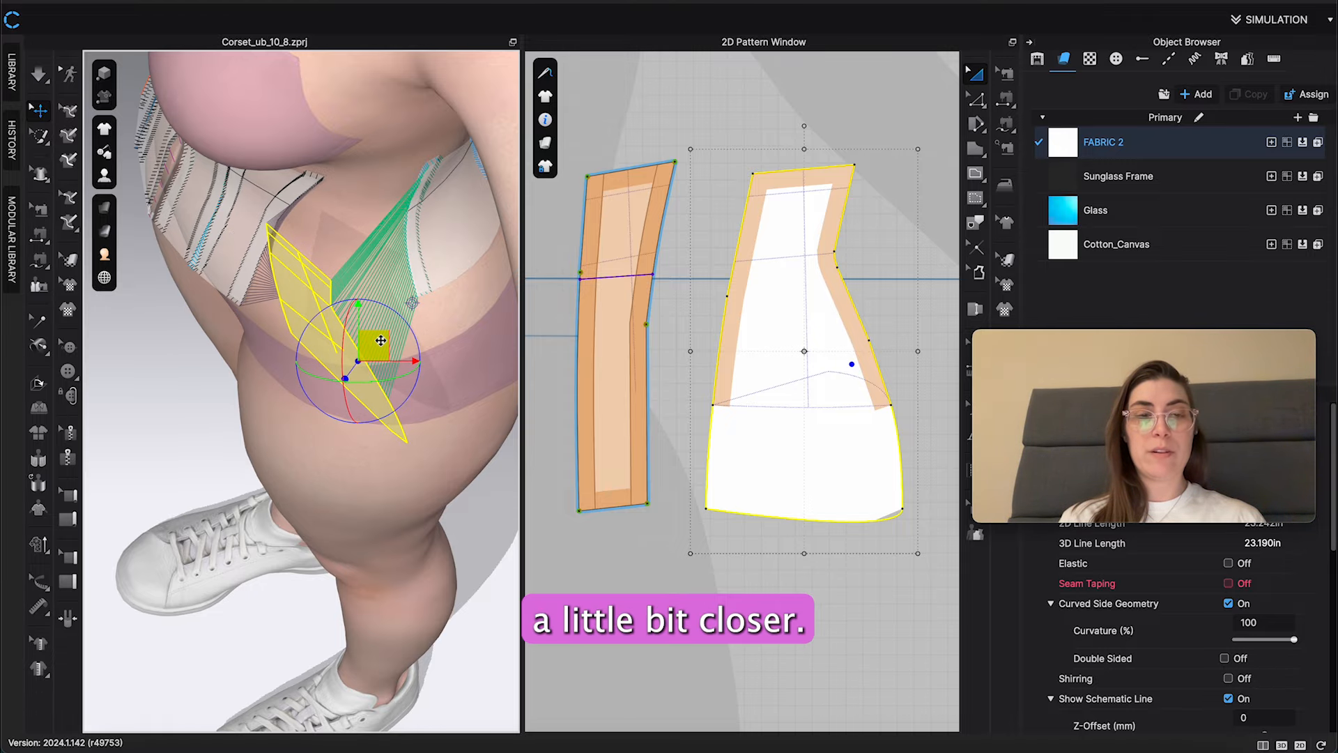
right_drag(381, 340, 400, 304)
drag(373, 347, 369, 355)
right_drag(370, 355, 423, 291)
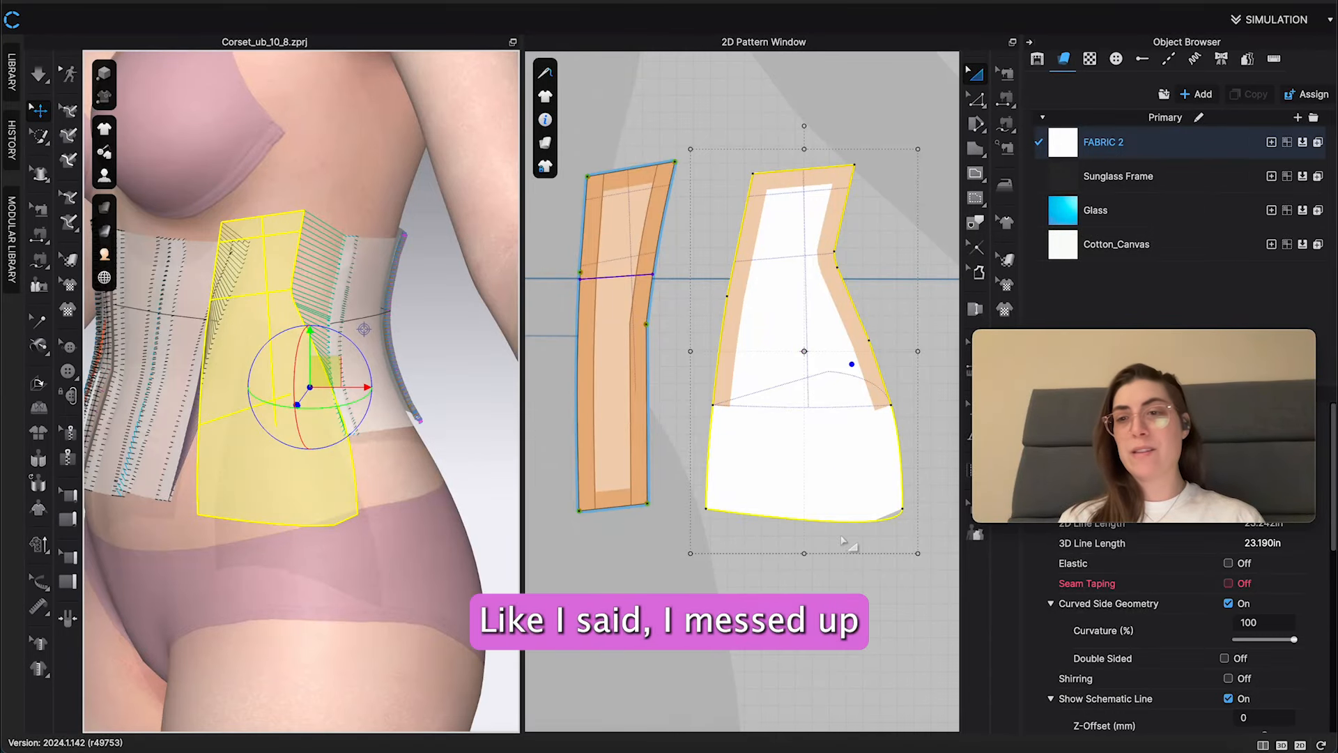
right_drag(376, 563, 382, 521)
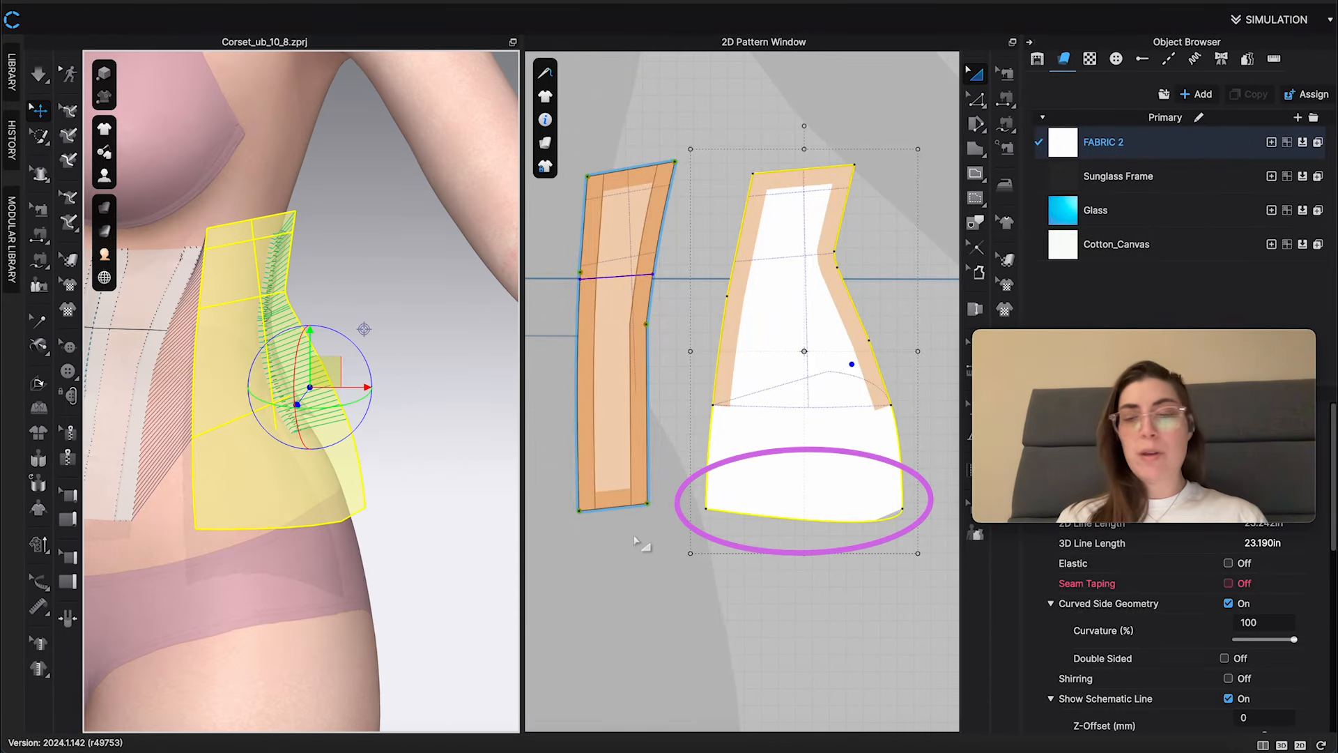
Measure the full back-facing seam of the merged side panel and the matching seam of the next panel toward the back
scroll(847, 472, up, 2)
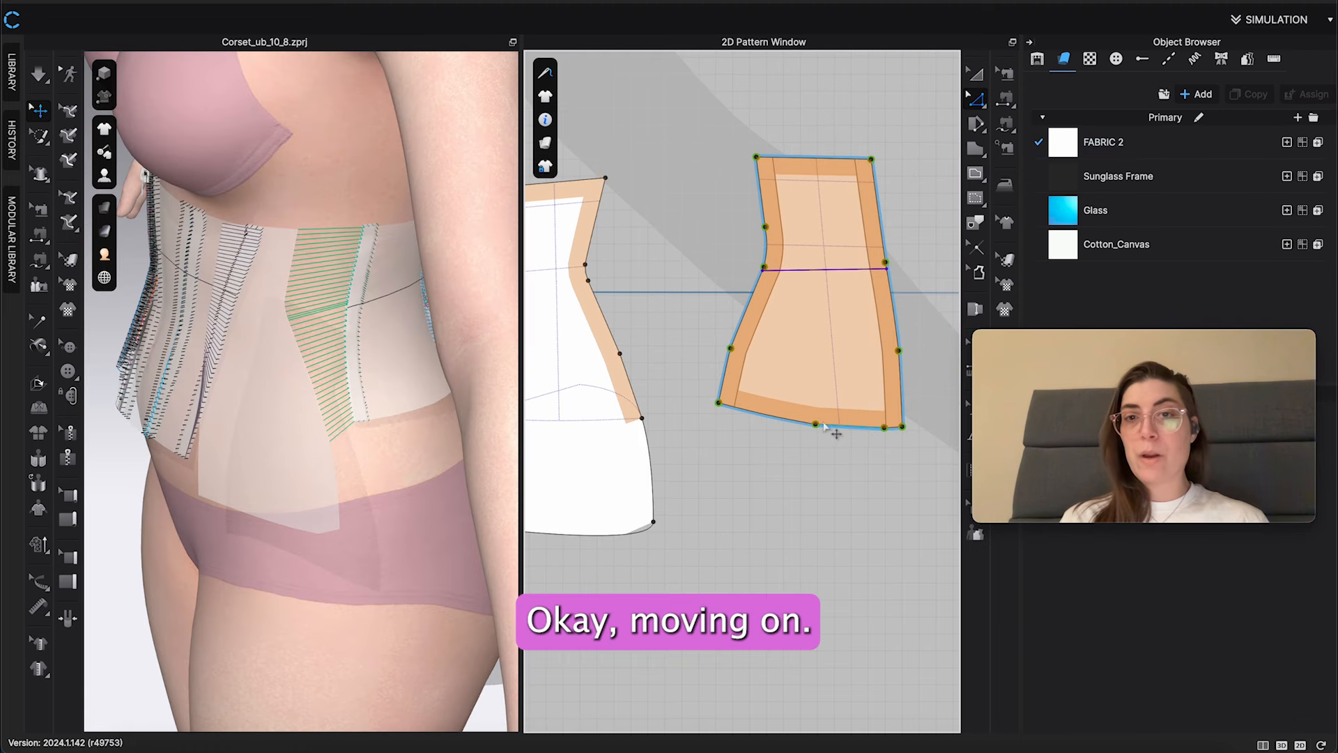
click(595, 248)
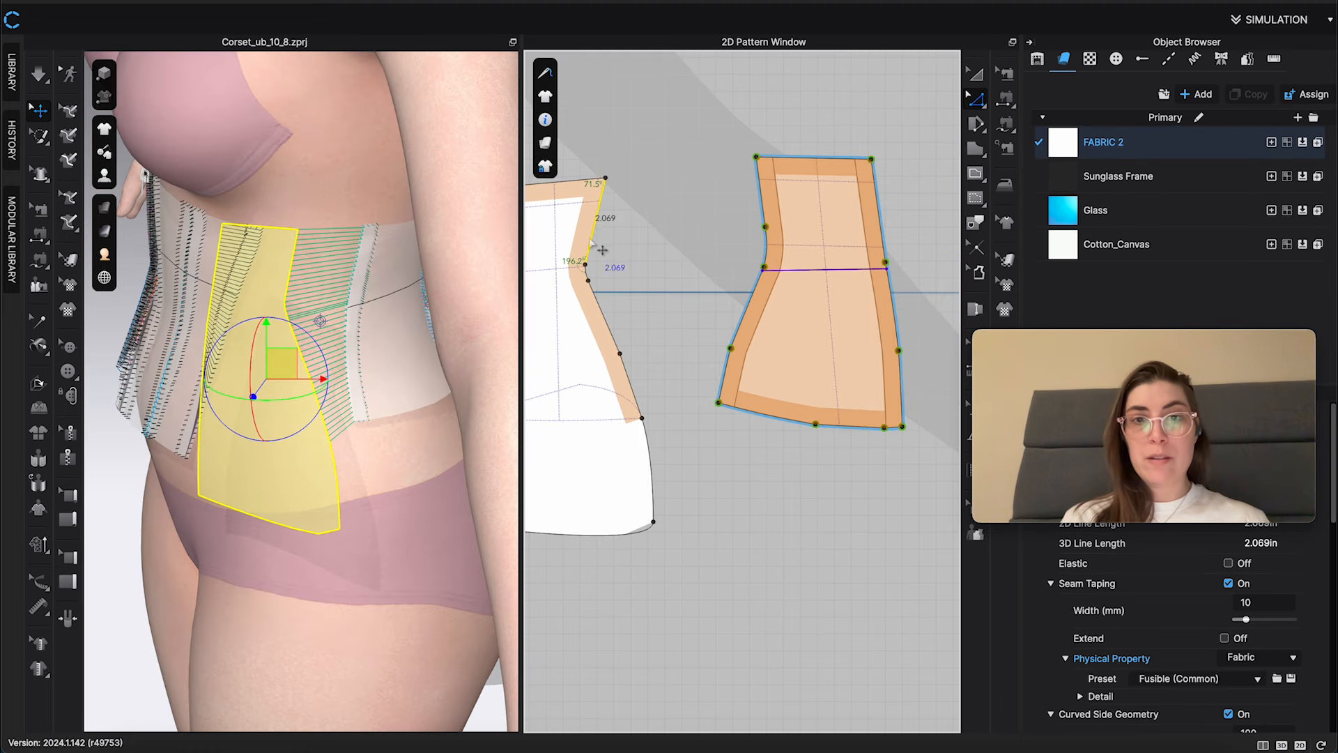
click(593, 283)
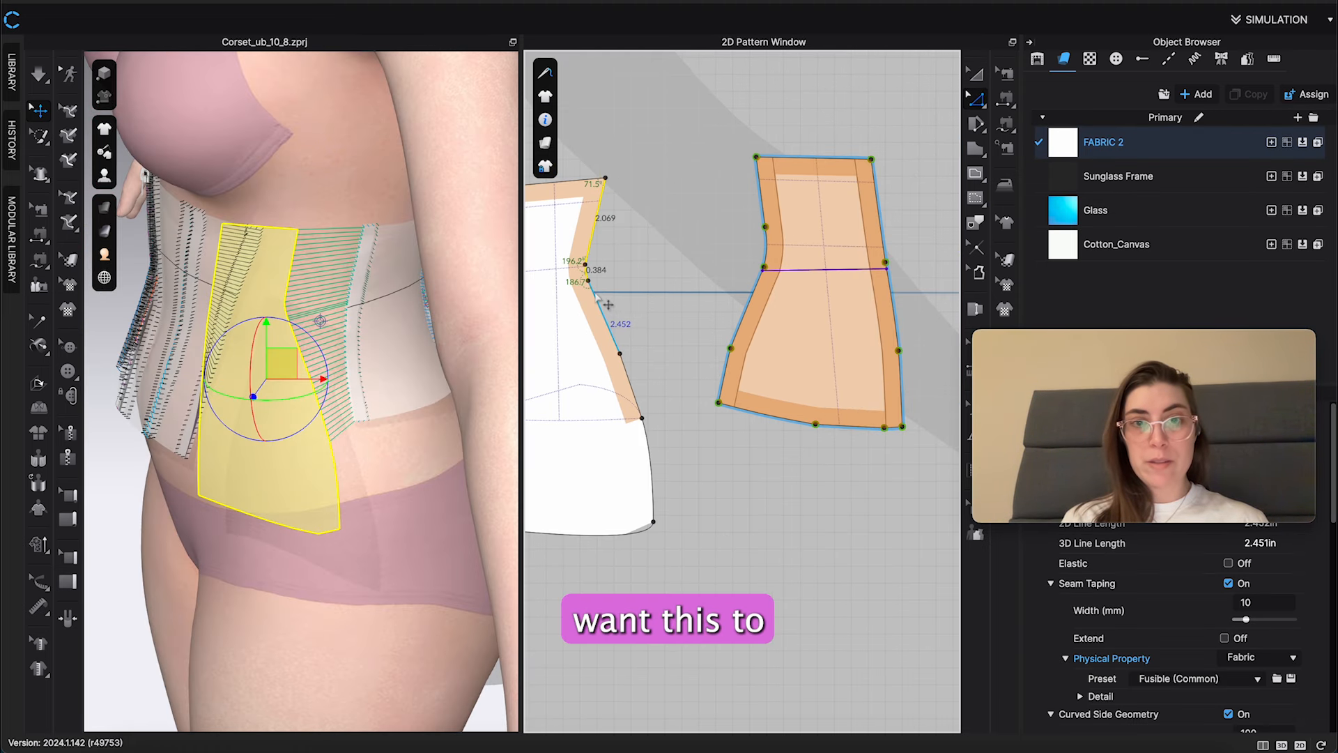
click(642, 418)
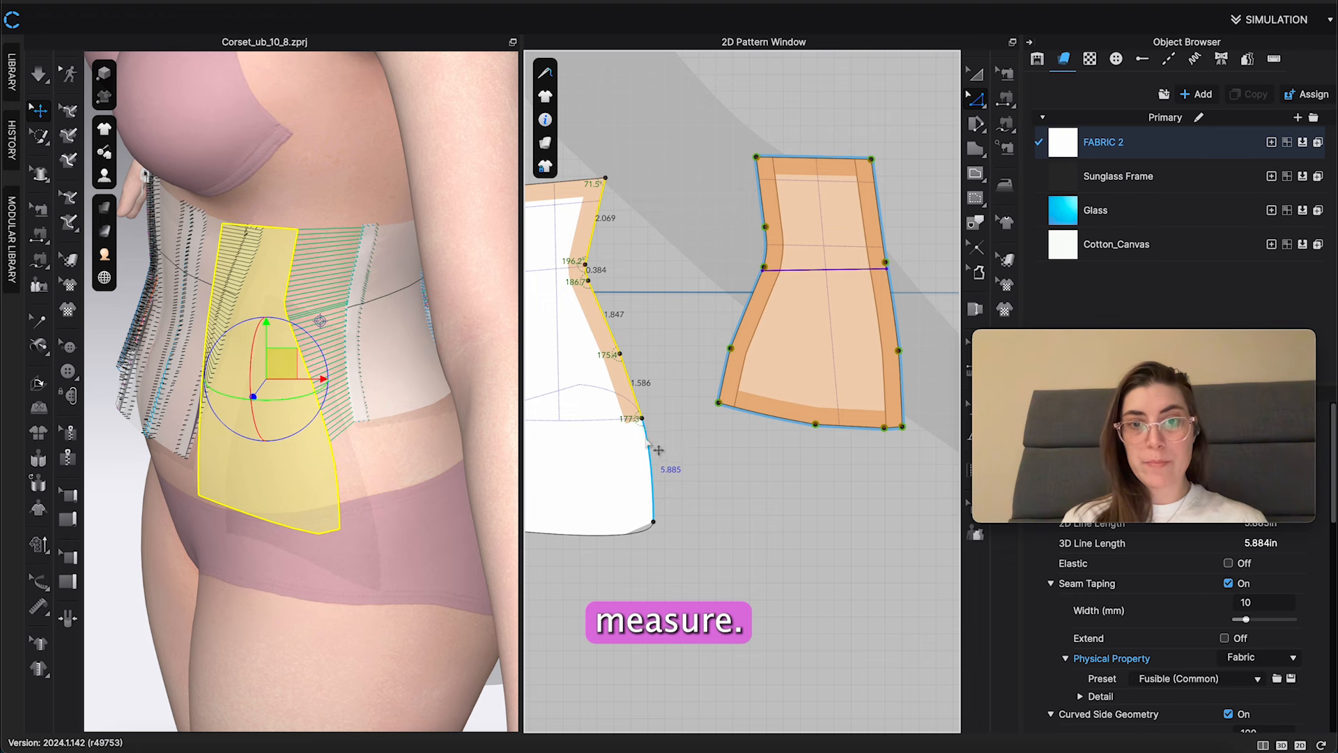
click(658, 450)
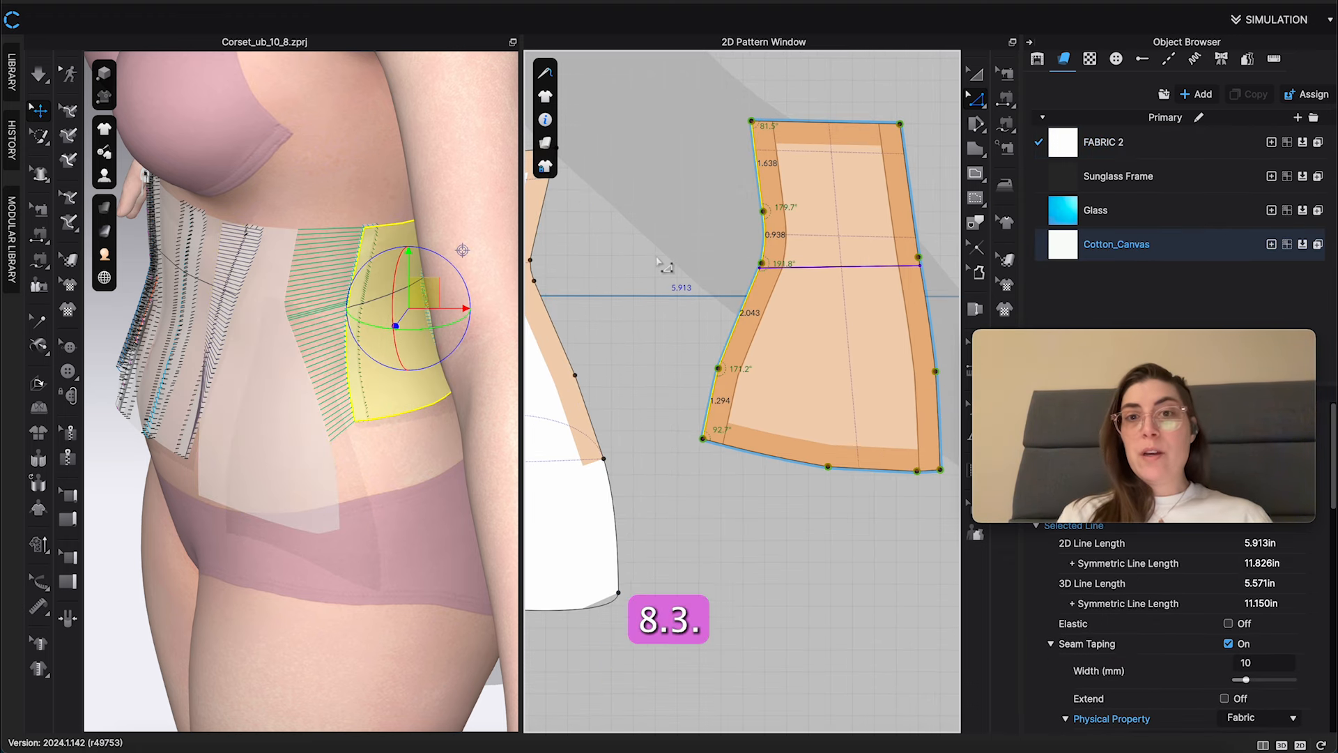
scroll(662, 269, down, 5)
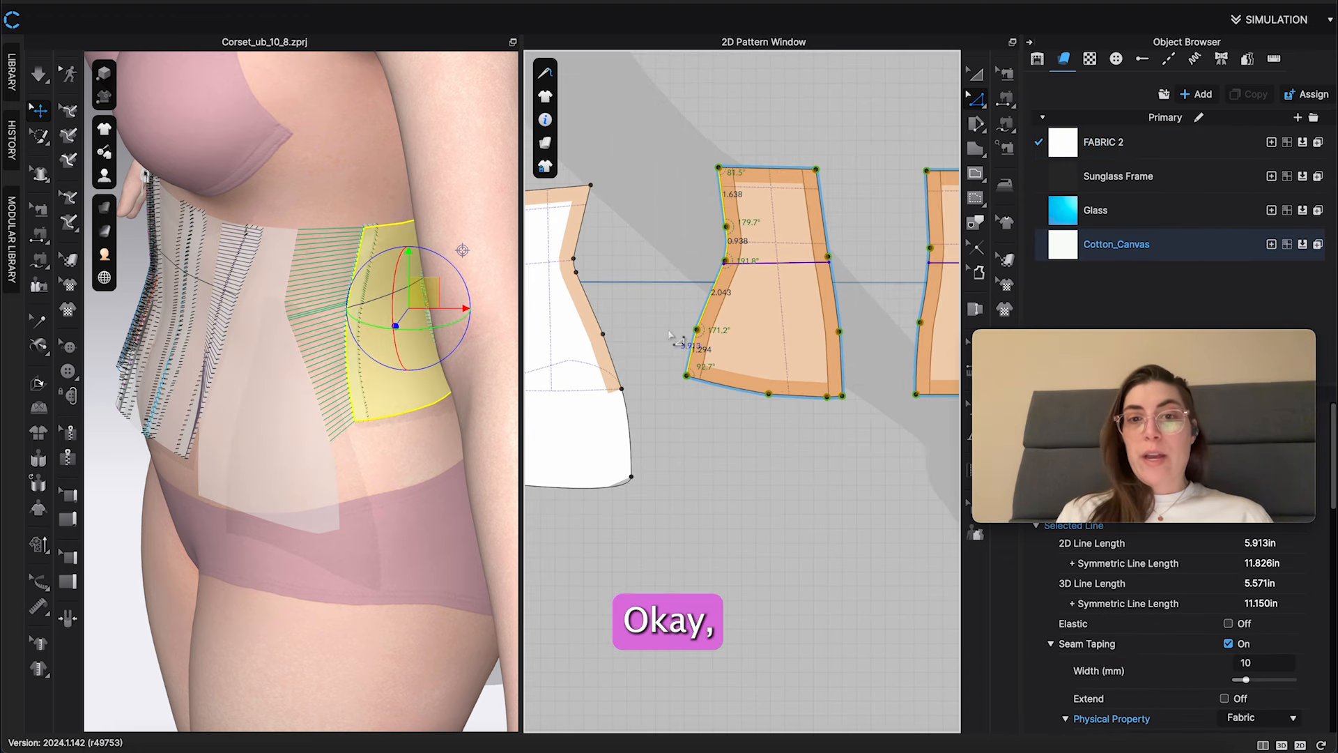
Draw a Polygon extension below the next back panel with sides about 2.8 and 2.6 in, a curved 4.7 in hem and a 4.5 in upper edge
right_drag(684, 414, 769, 364)
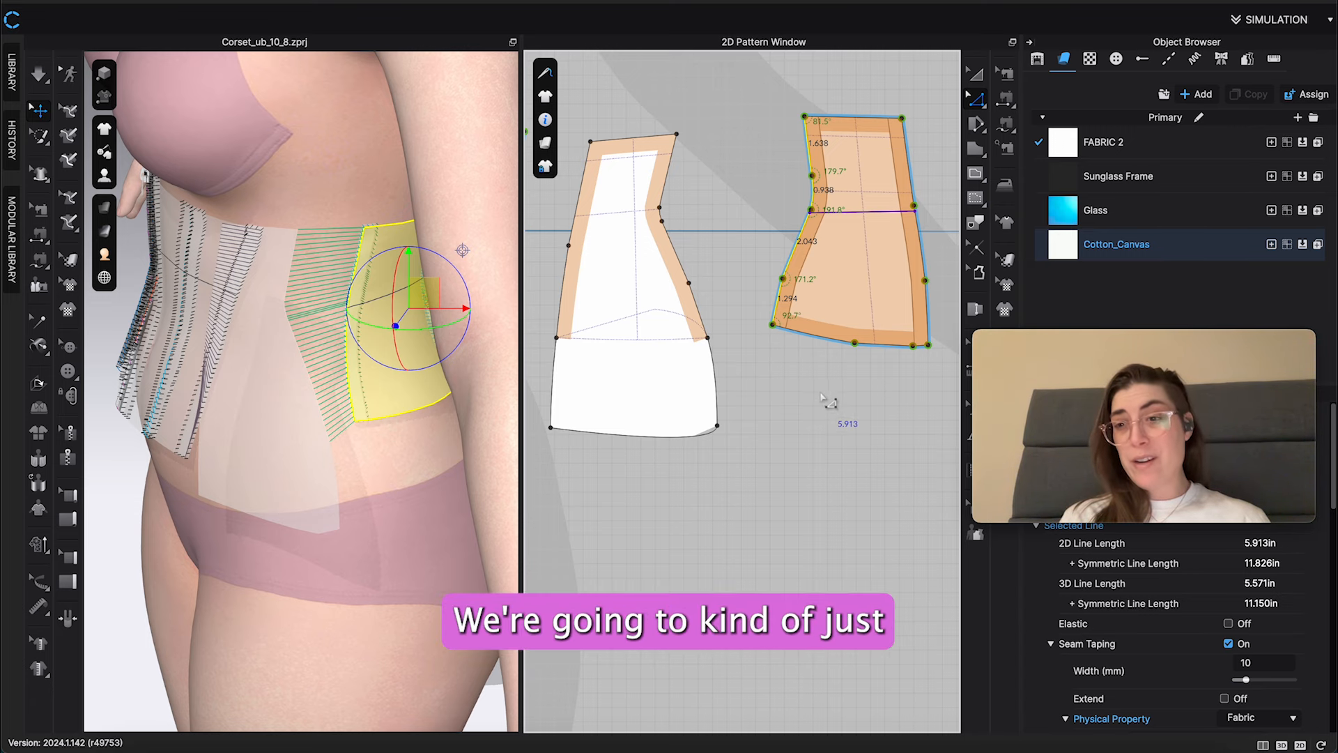
right_drag(831, 401, 805, 395)
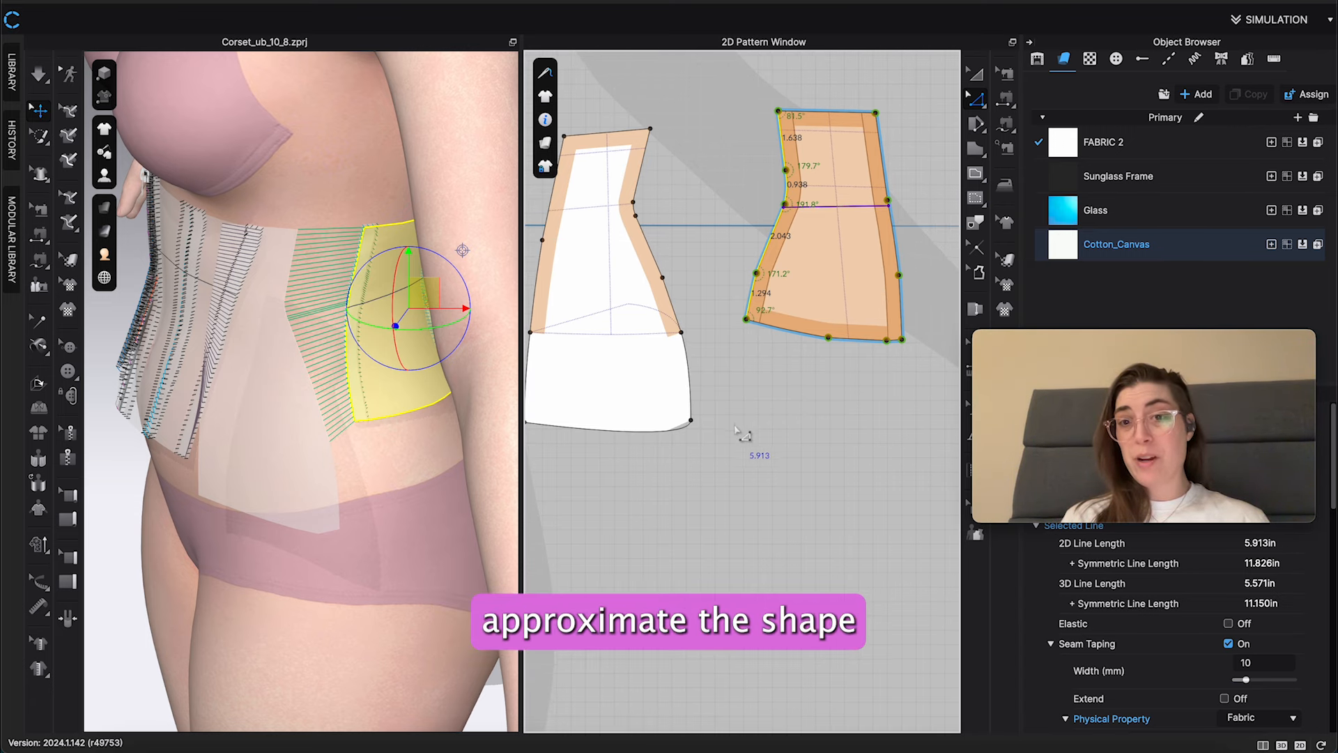
click(976, 149)
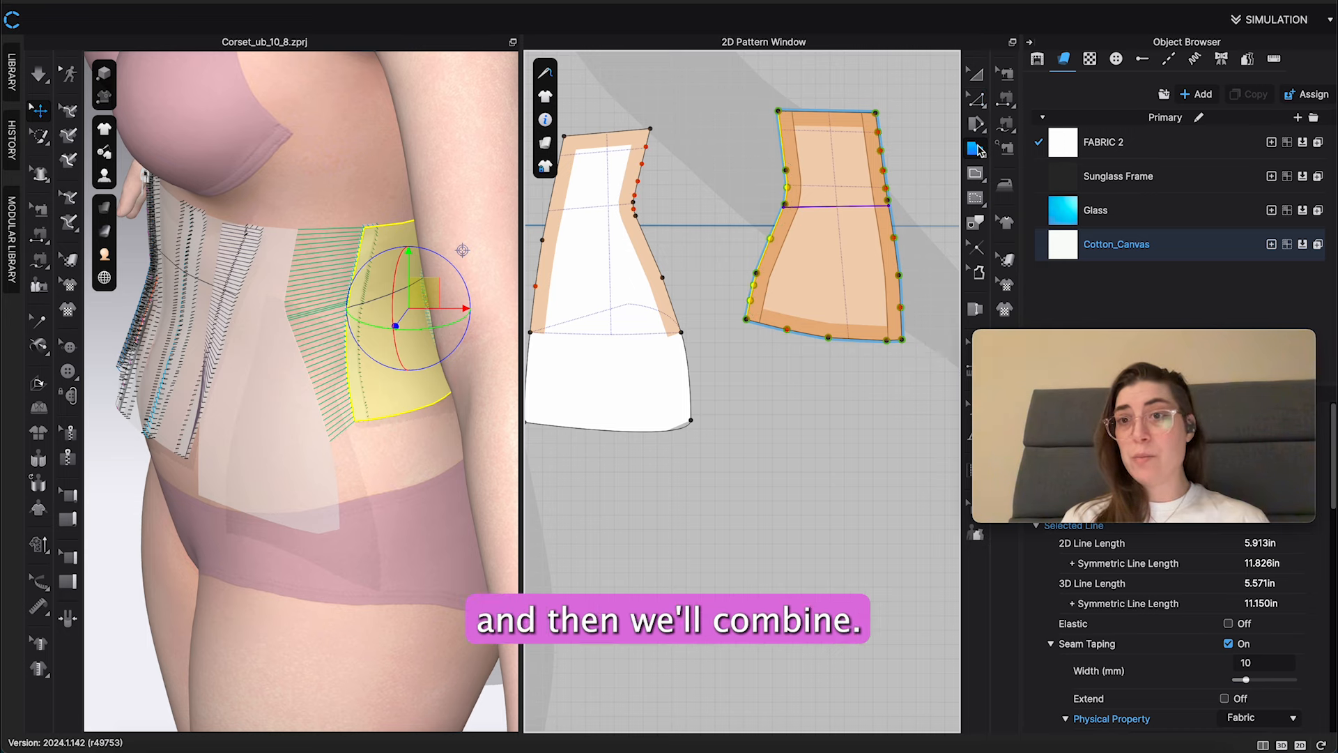
click(746, 319)
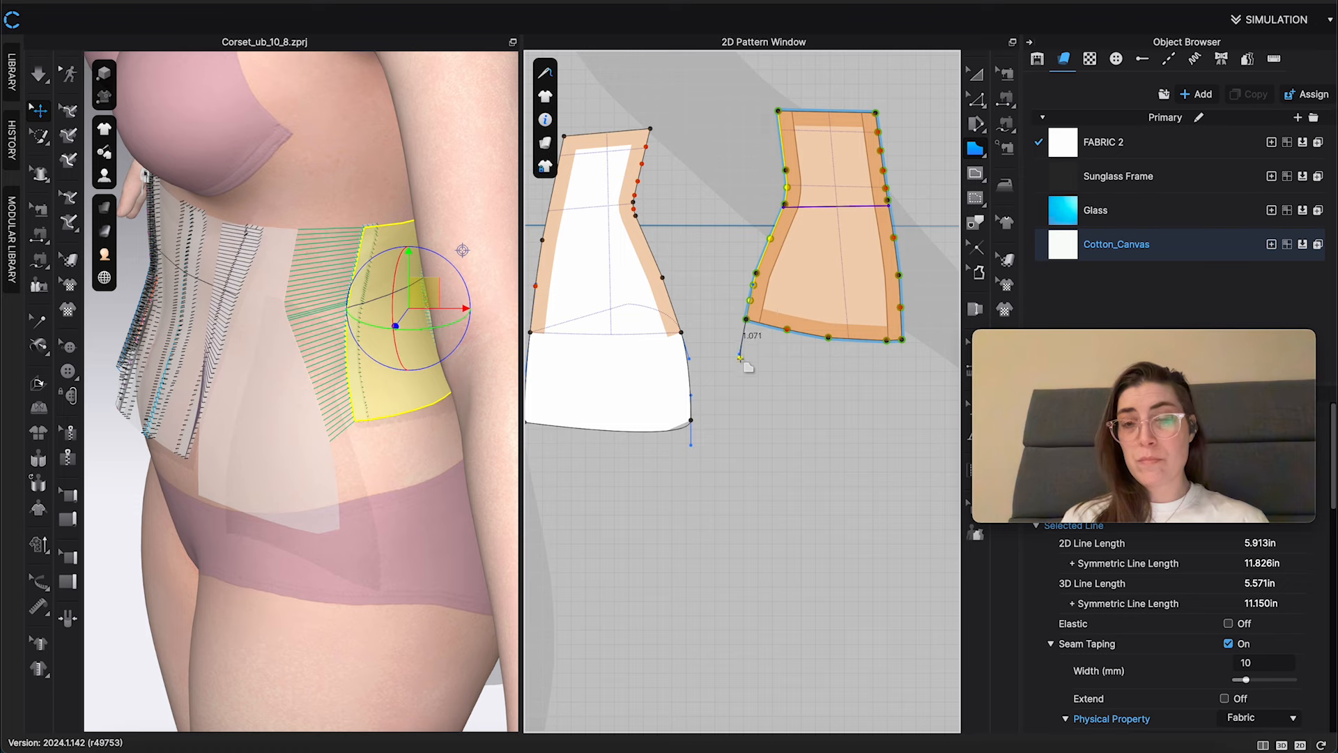
click(736, 423)
click(819, 434)
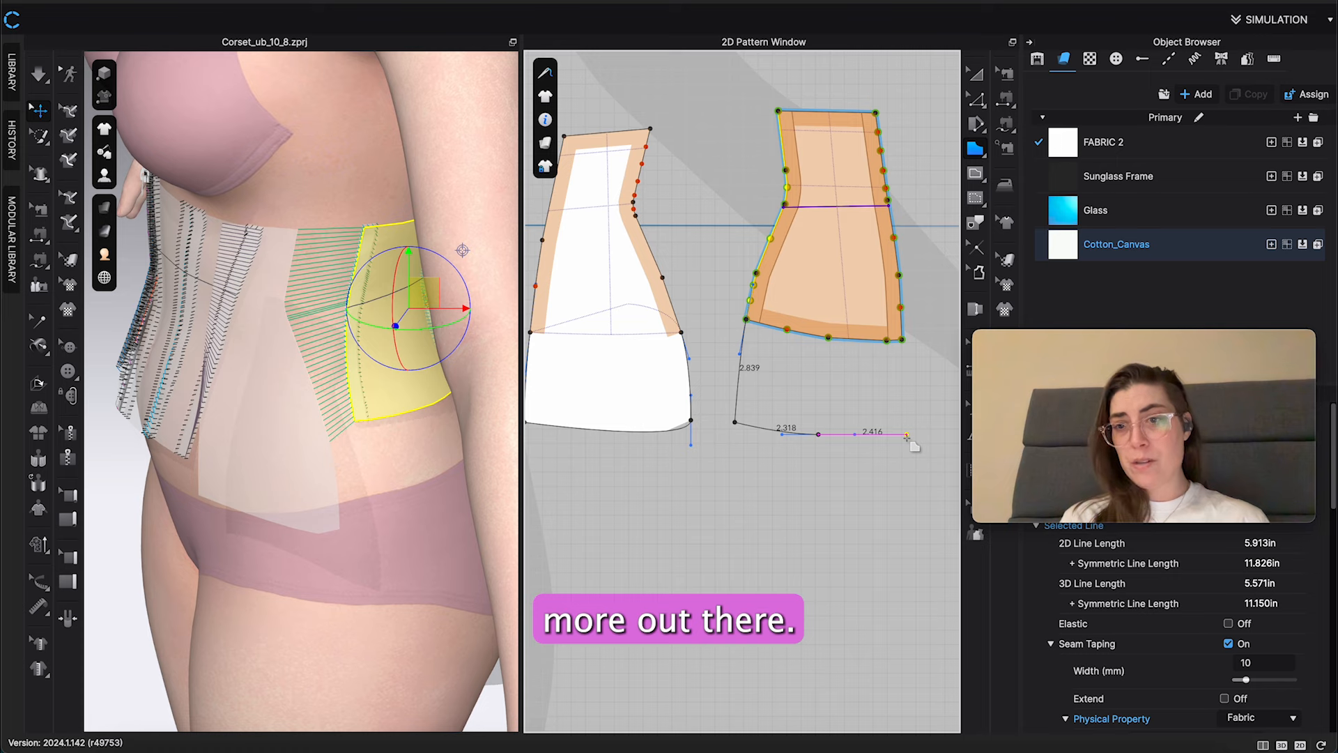
click(902, 340)
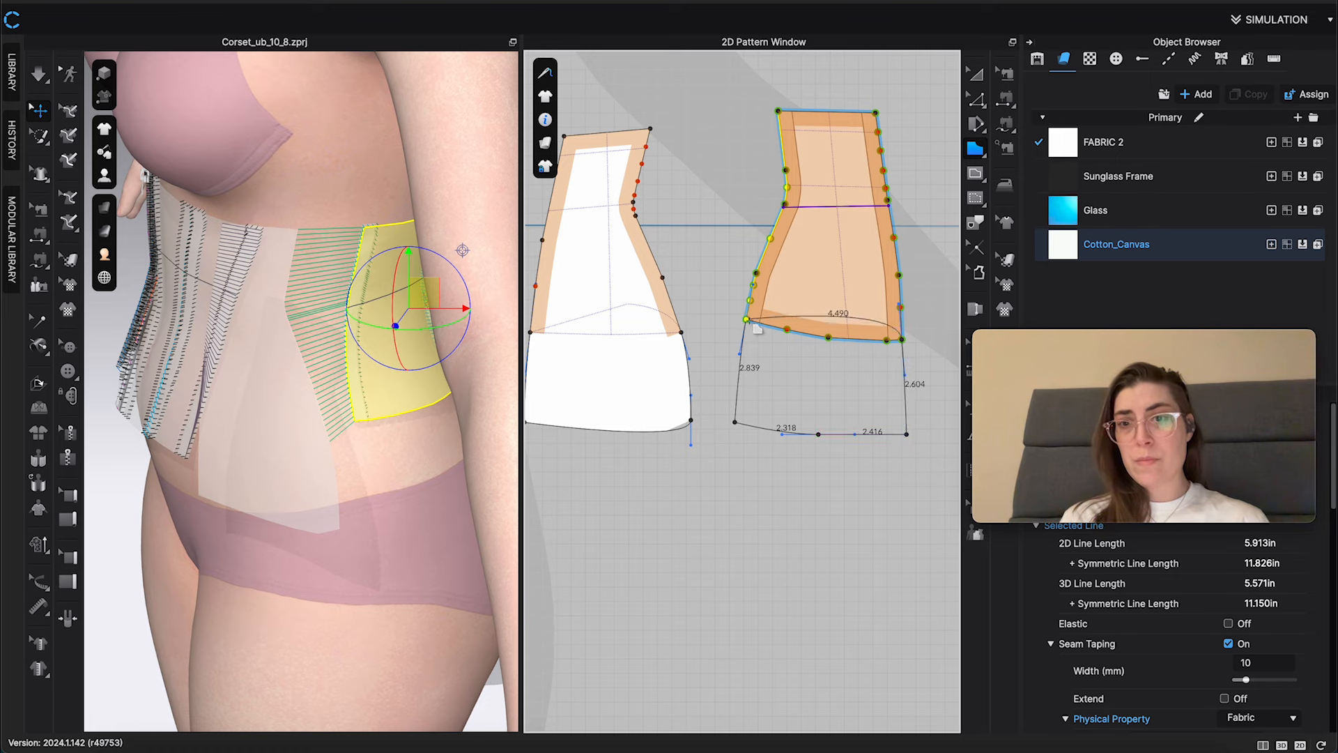
click(747, 320)
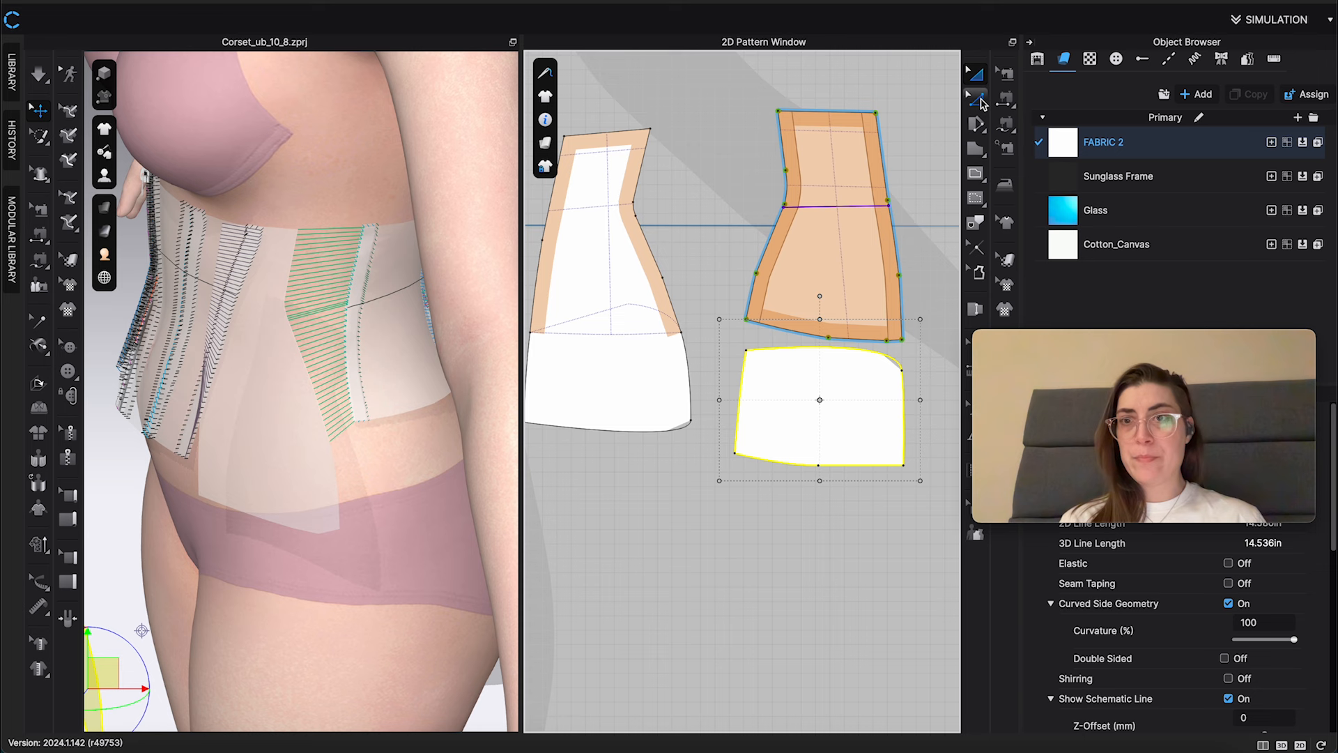
Merge the new extension's upper edge with all the lower edge segments of the panel above it
click(977, 100)
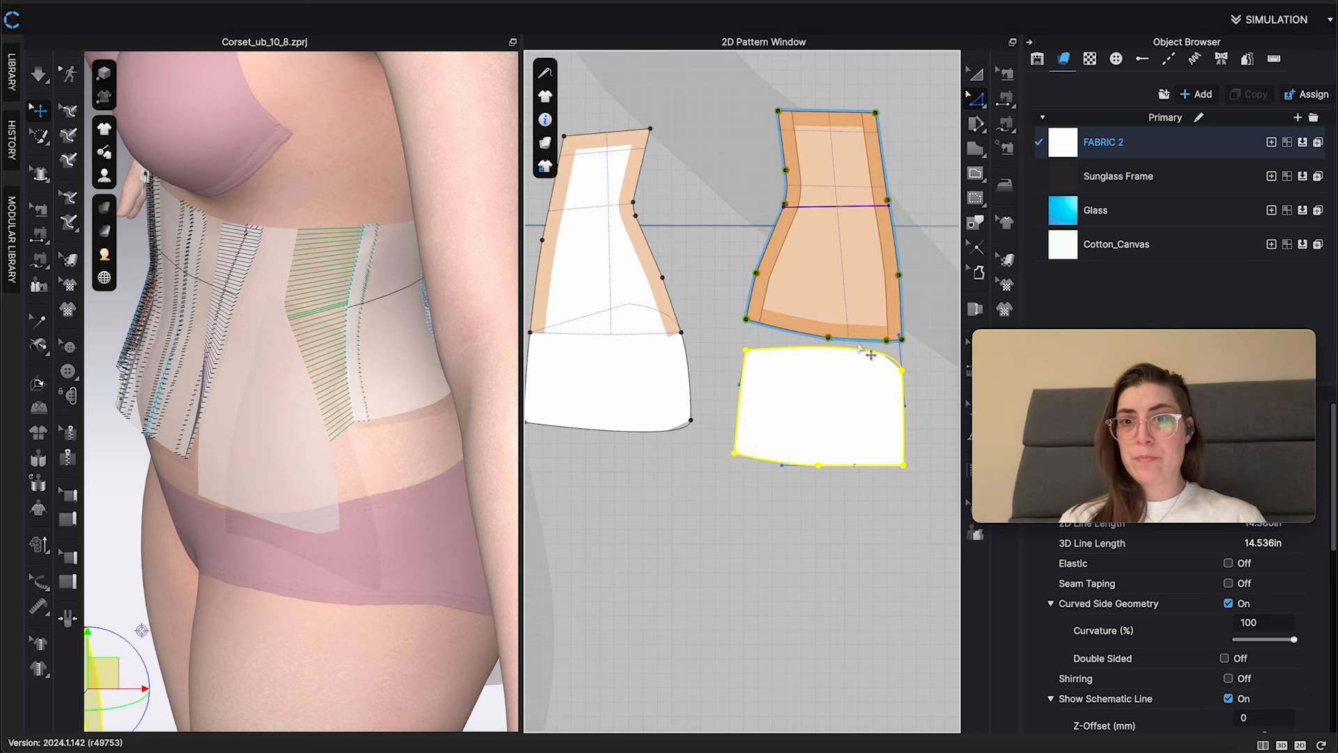
click(858, 346)
shift+click(864, 337)
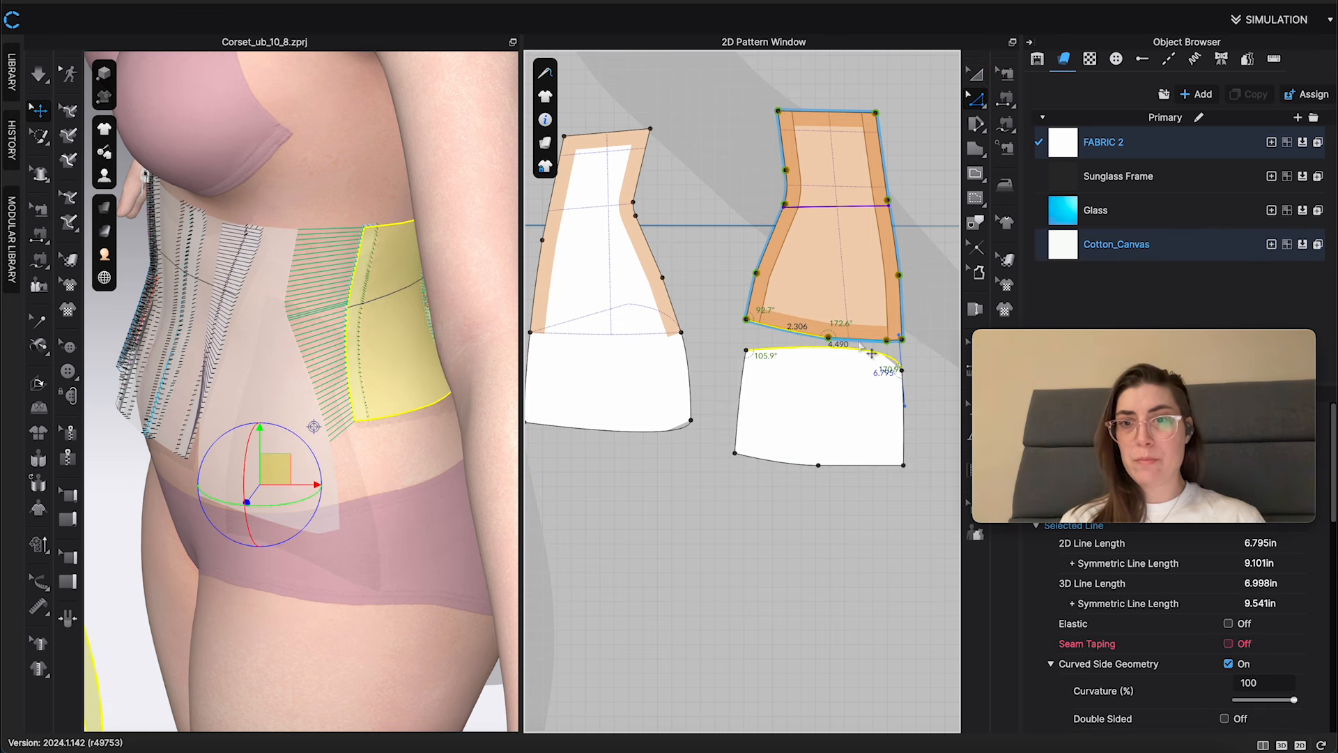
shift+click(897, 341)
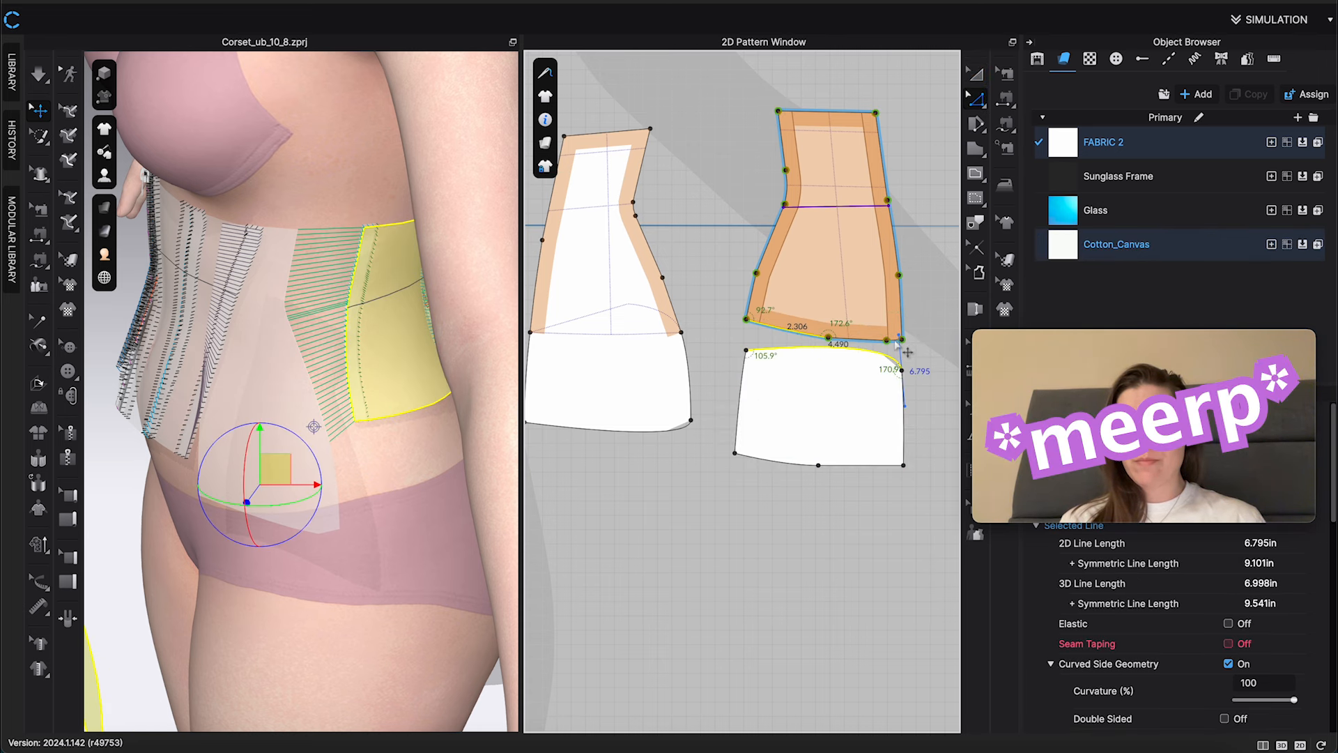
scroll(892, 350, up, 3)
right_click(864, 315)
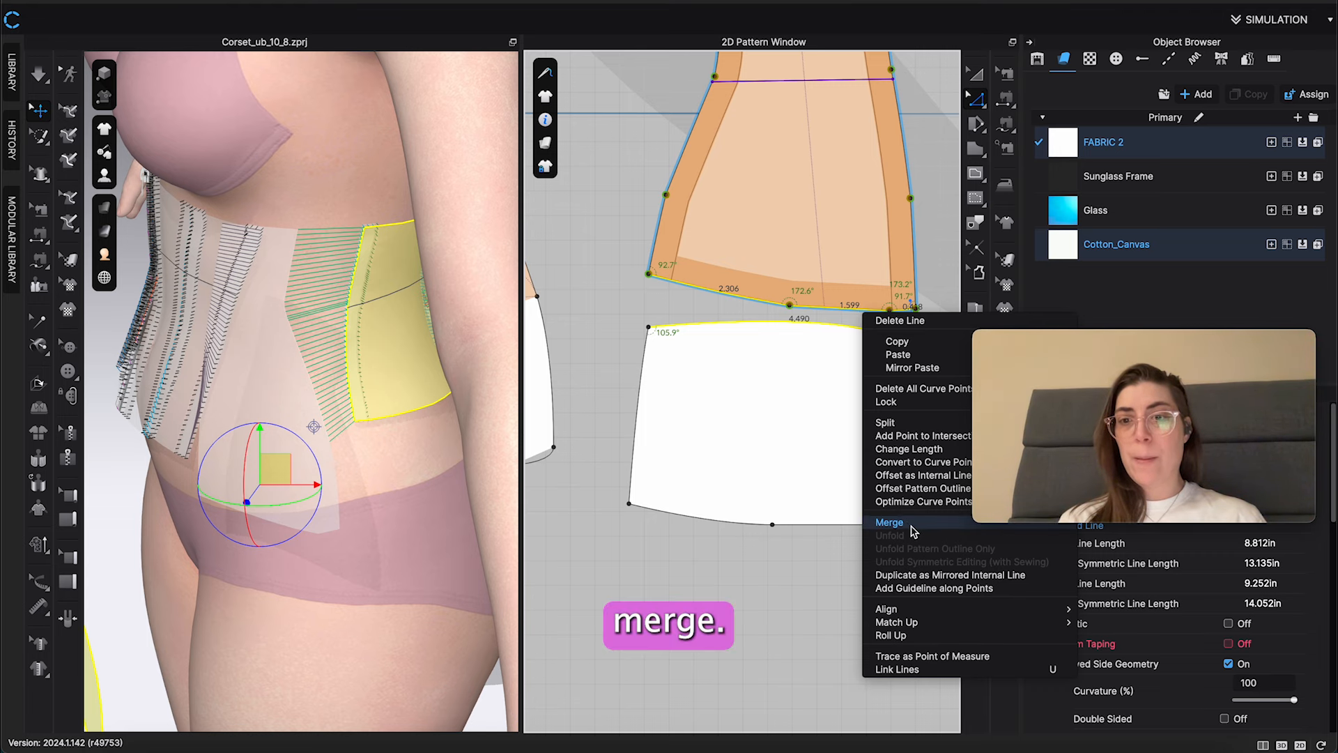
click(889, 523)
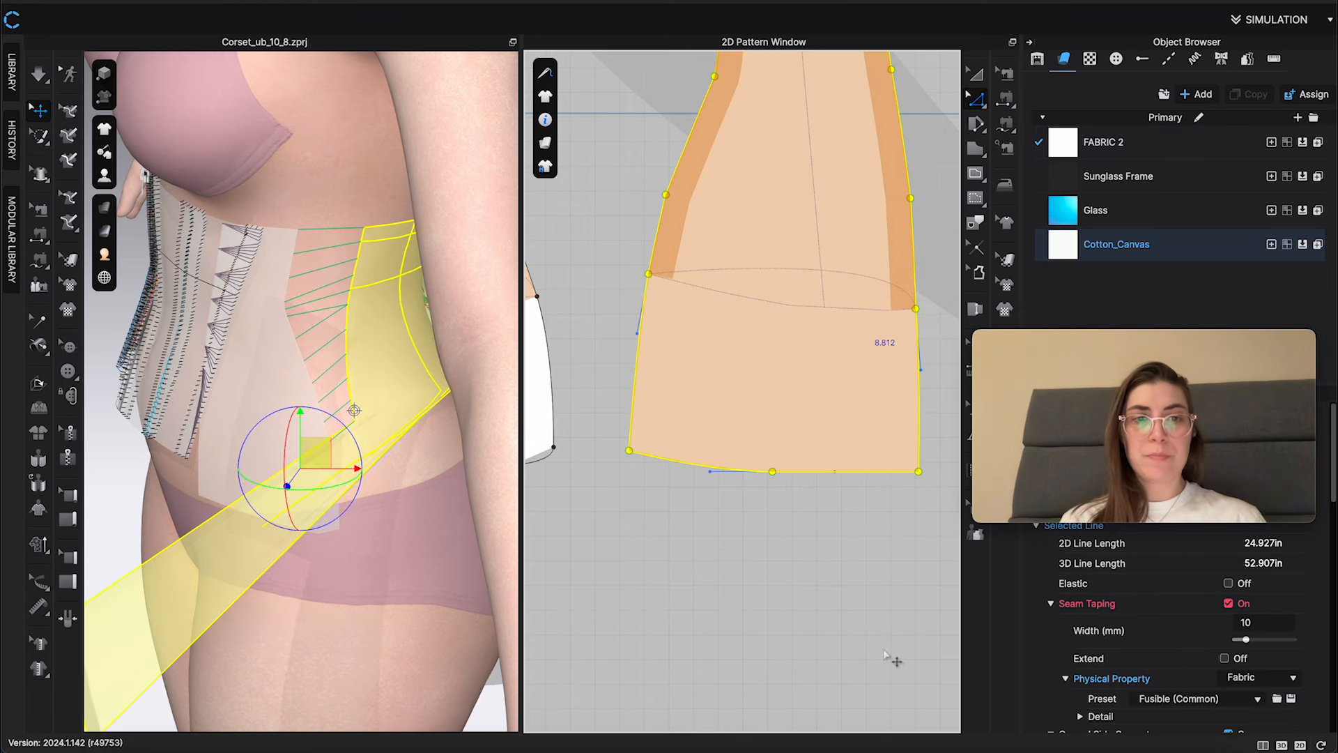
scroll(892, 550, down, 2)
click(905, 114)
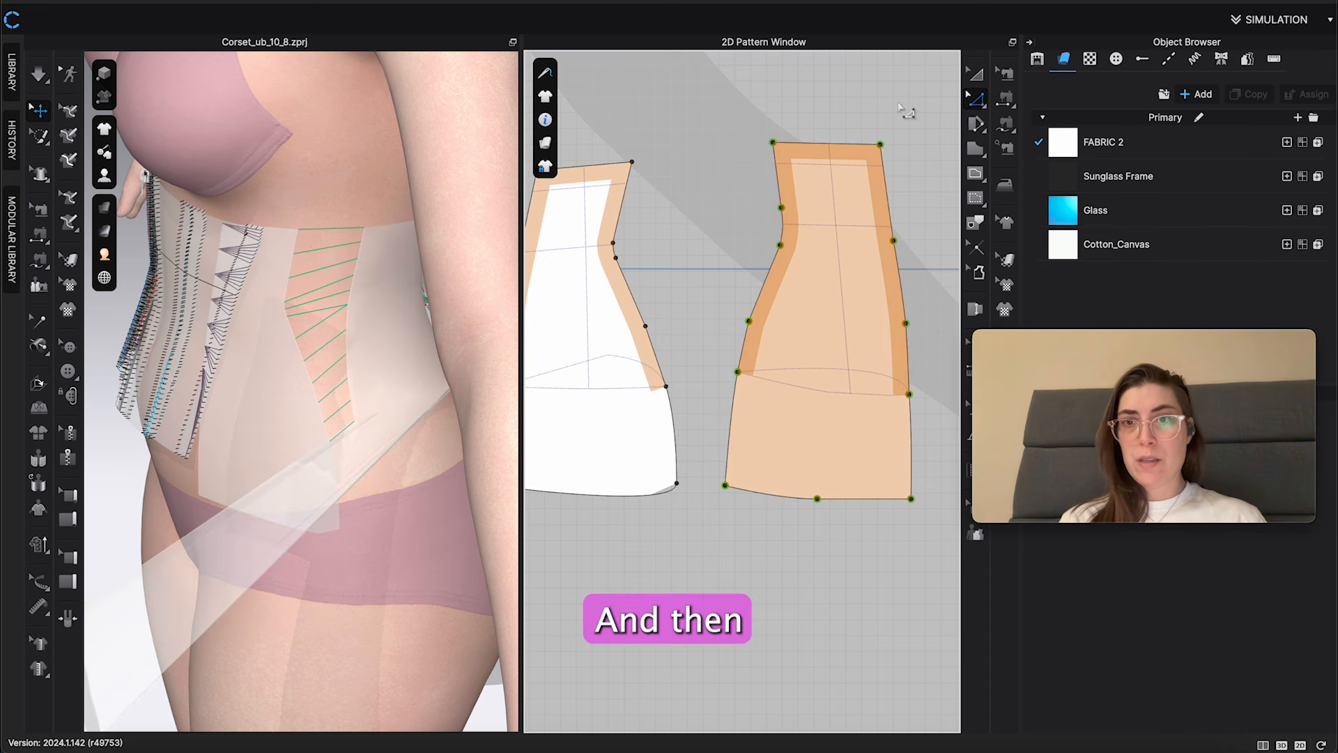
Measure the total length of the newly merged panel's front-facing seam and of the matching back-facing seam on the flared side panel
click(735, 390)
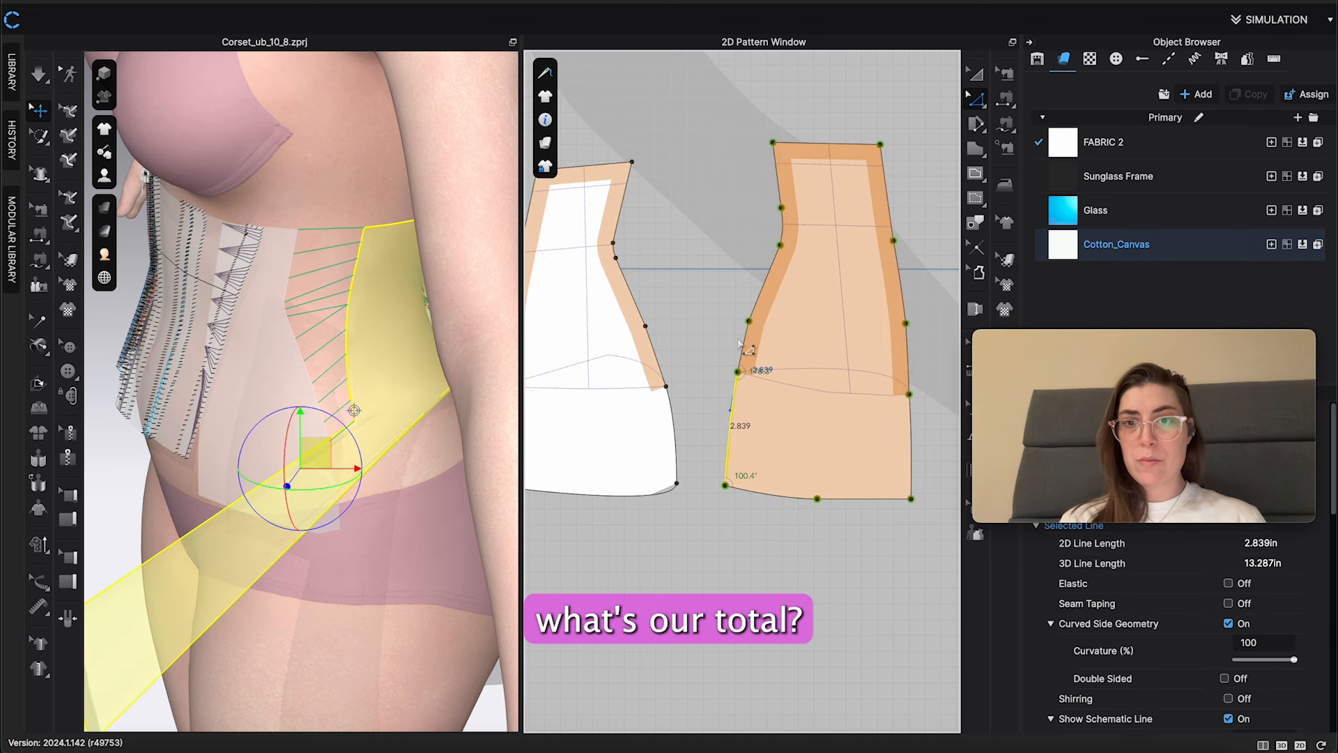
shift+click(761, 299)
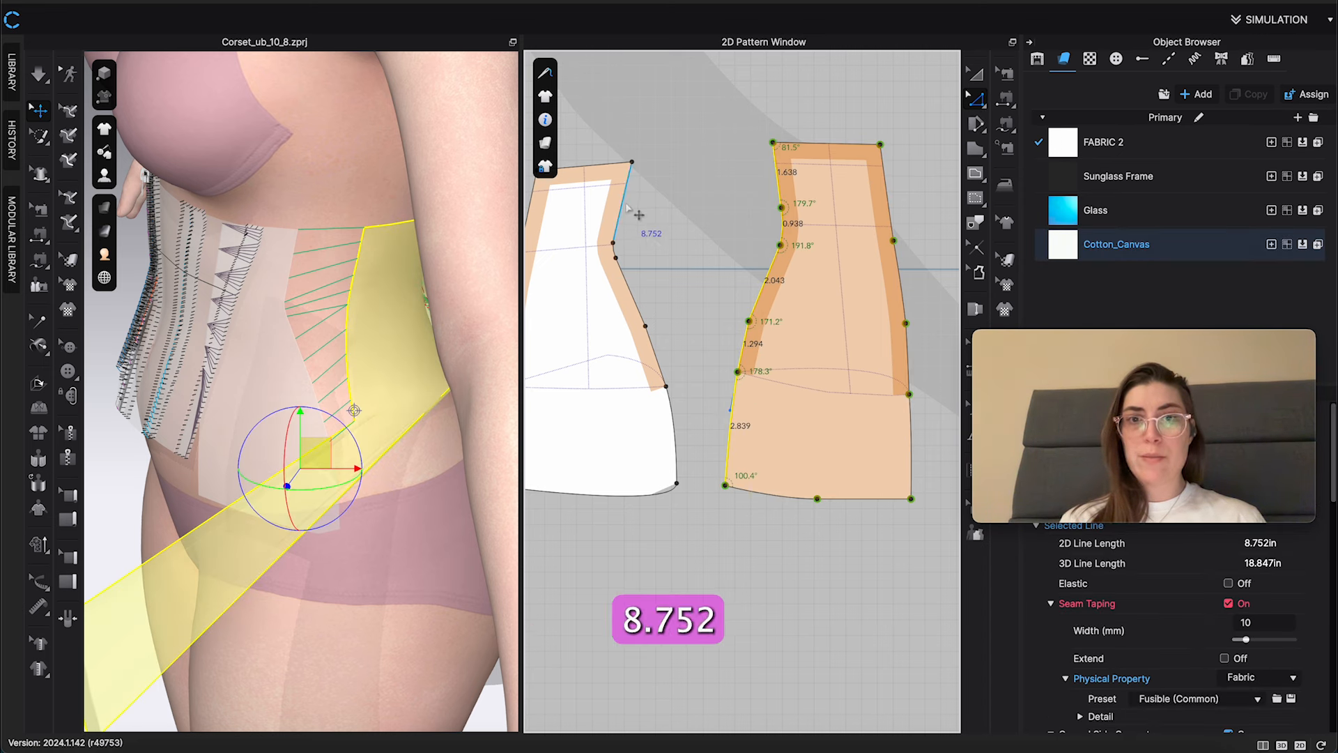
click(625, 203)
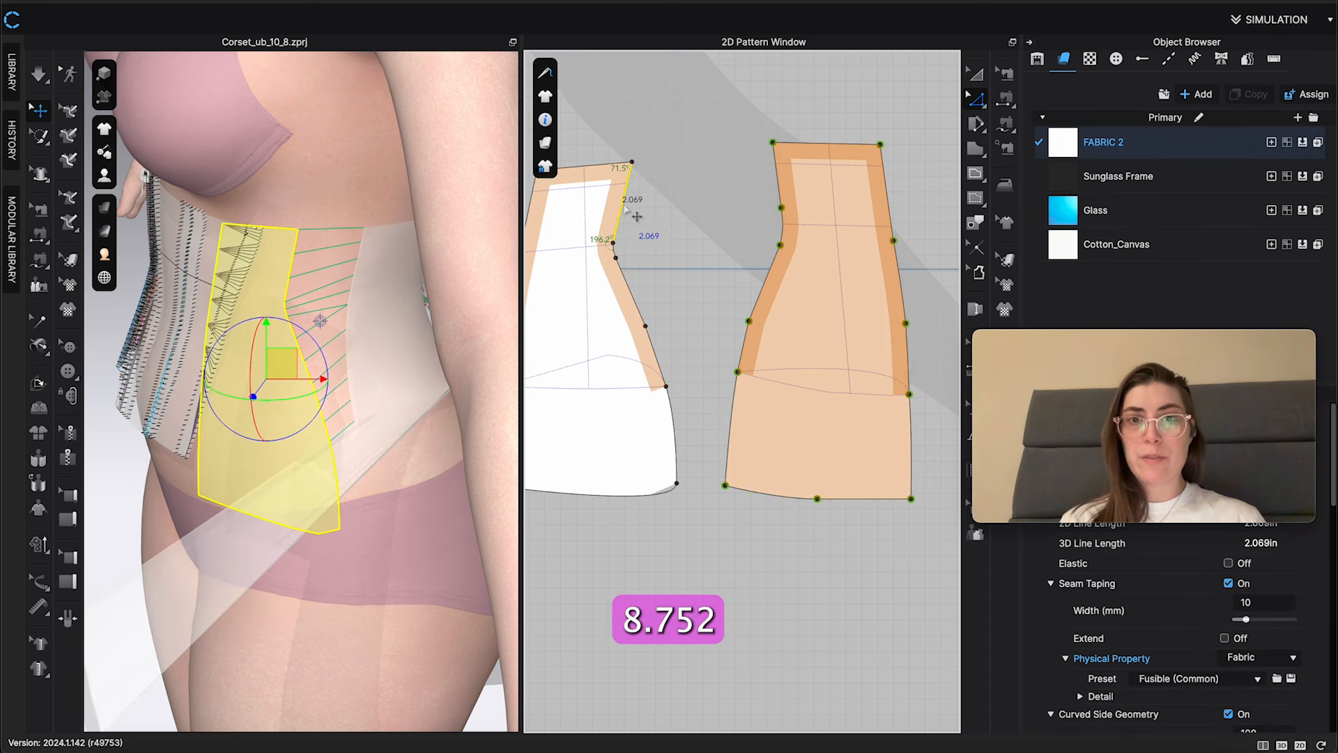
shift+click(626, 283)
shift+click(656, 357)
shift+click(673, 411)
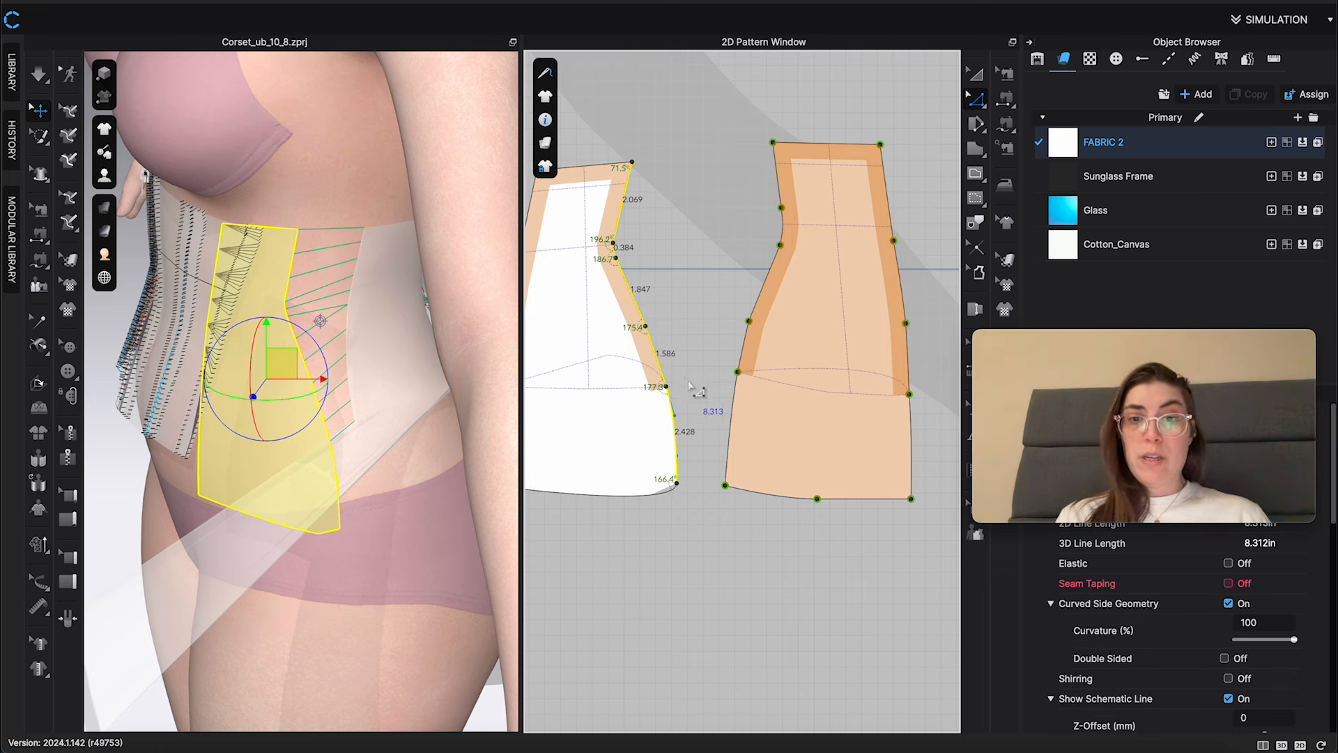
Raise the merged panel's three hem points so the extension's front-facing side is about 2.4 in, and measure that panel's full front-facing seam
click(744, 416)
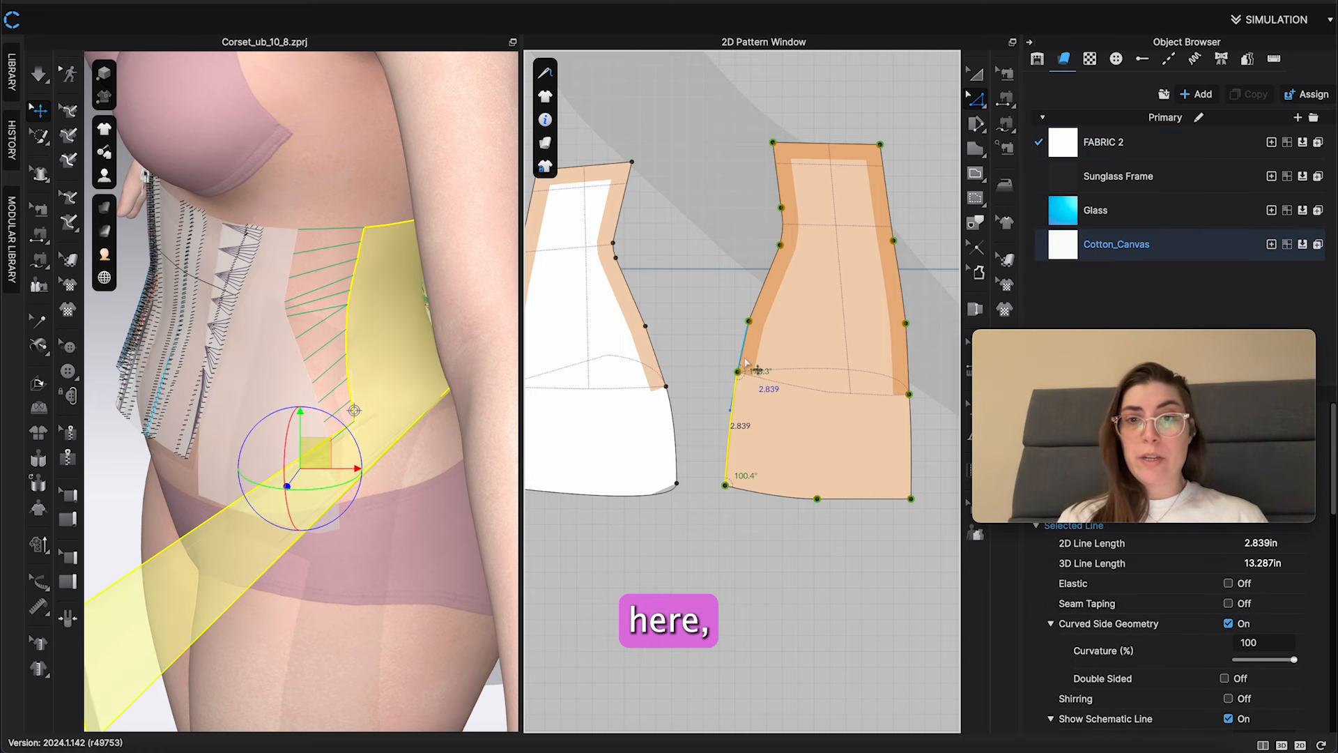
drag(741, 493, 743, 484)
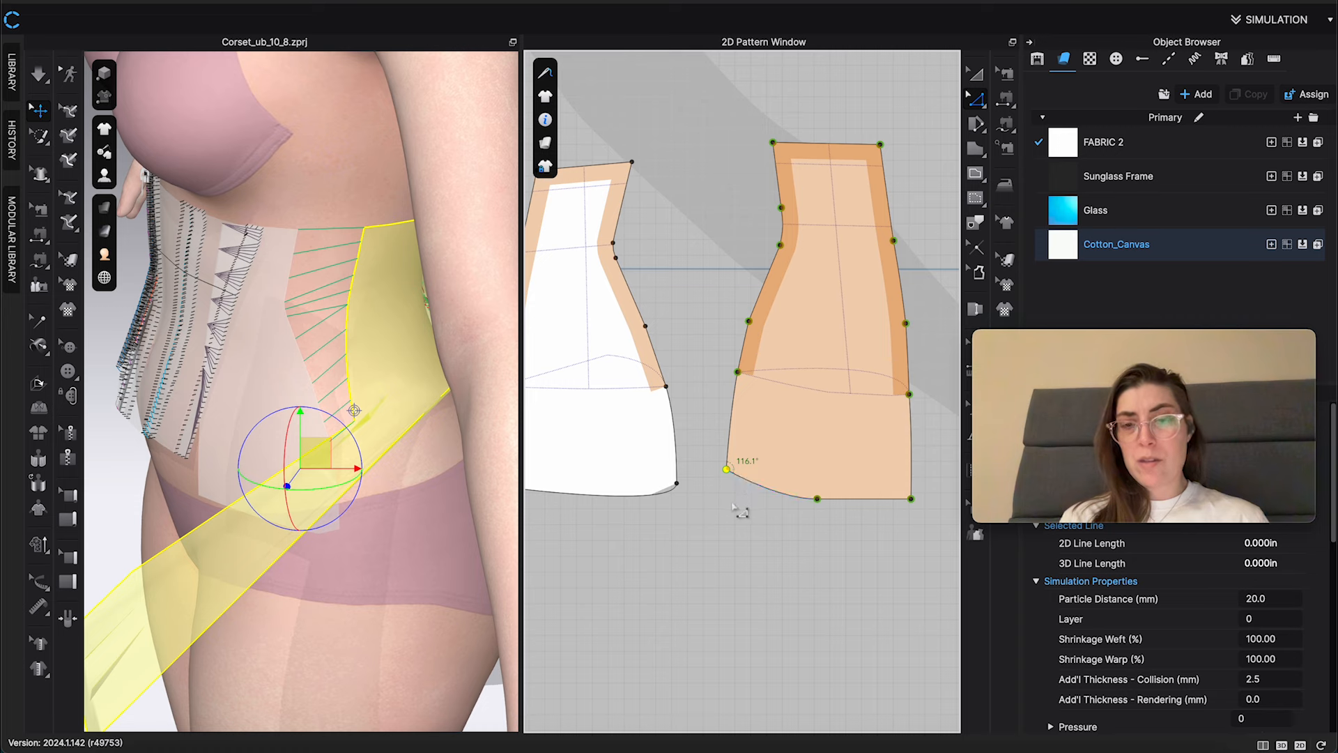
drag(818, 502, 818, 486)
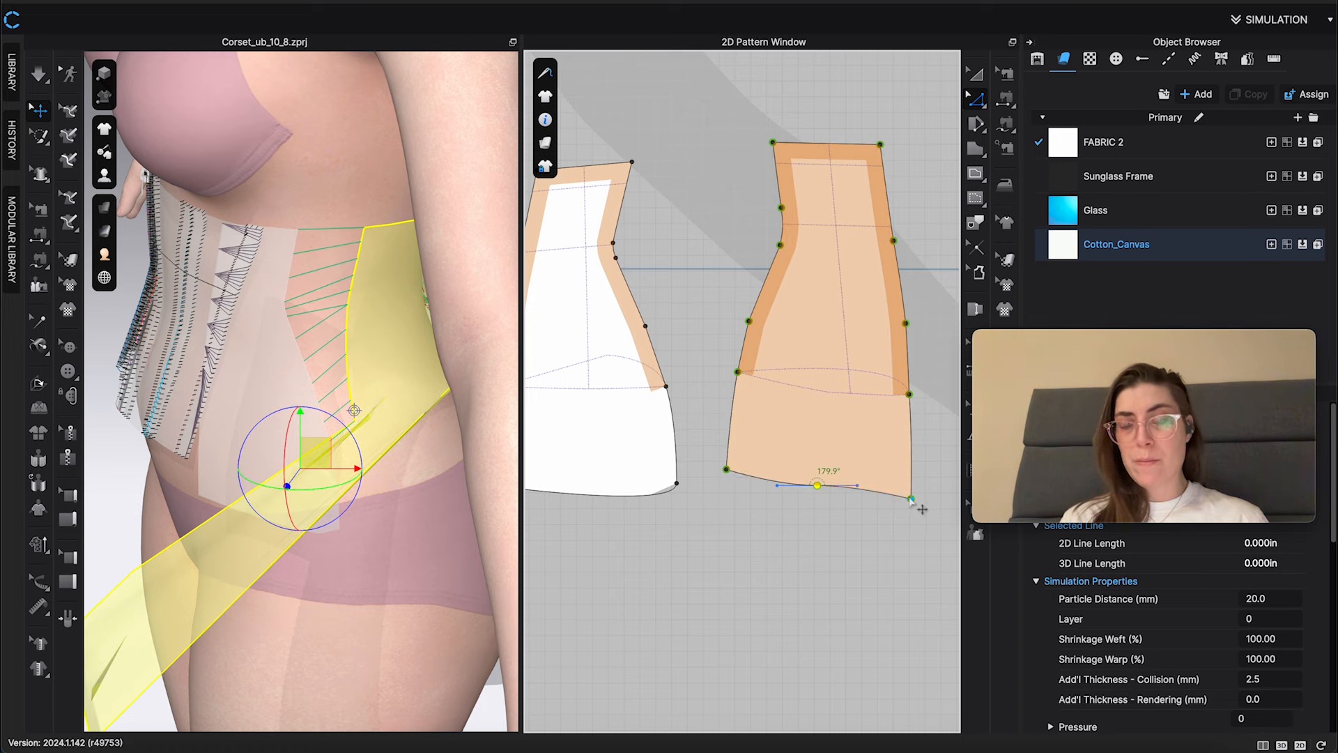
mouse_move(912, 499)
mouse_down()
mouse_move(923, 496)
mouse_move(913, 483)
mouse_up()
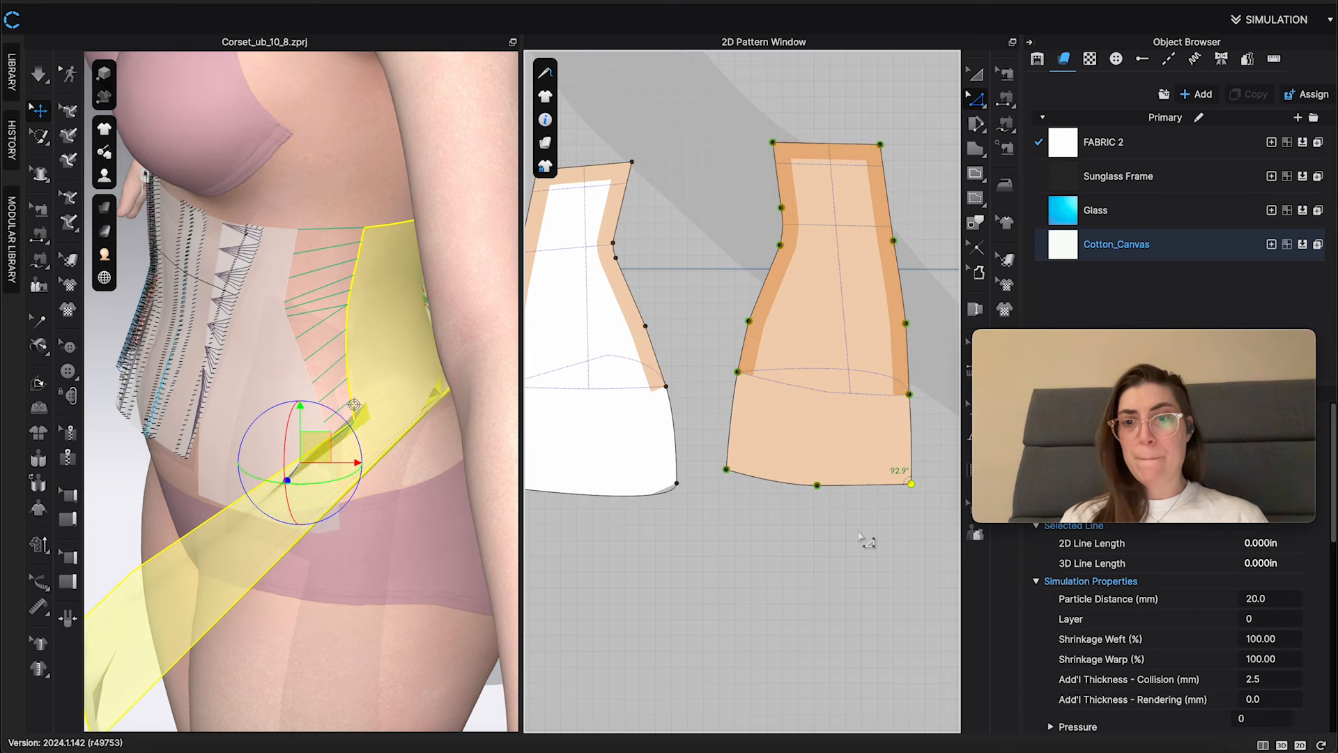
click(866, 543)
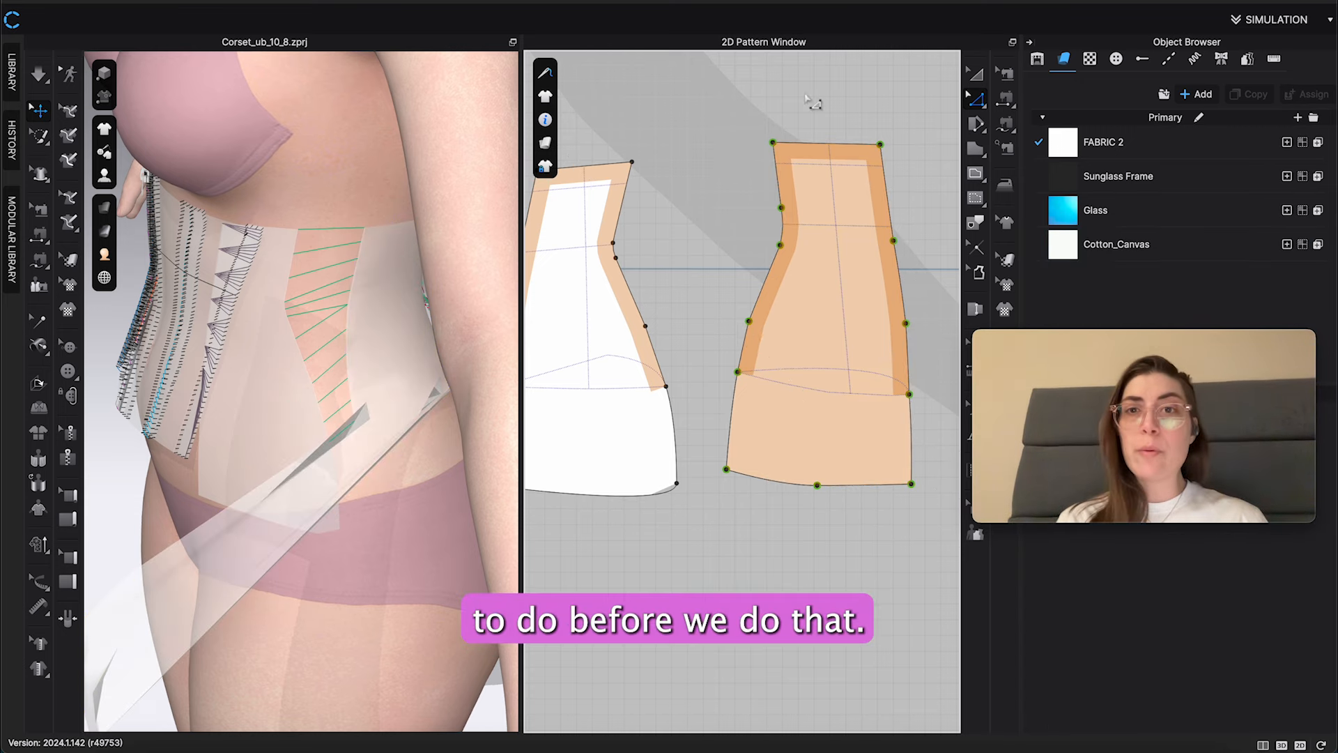
drag(683, 119, 790, 508)
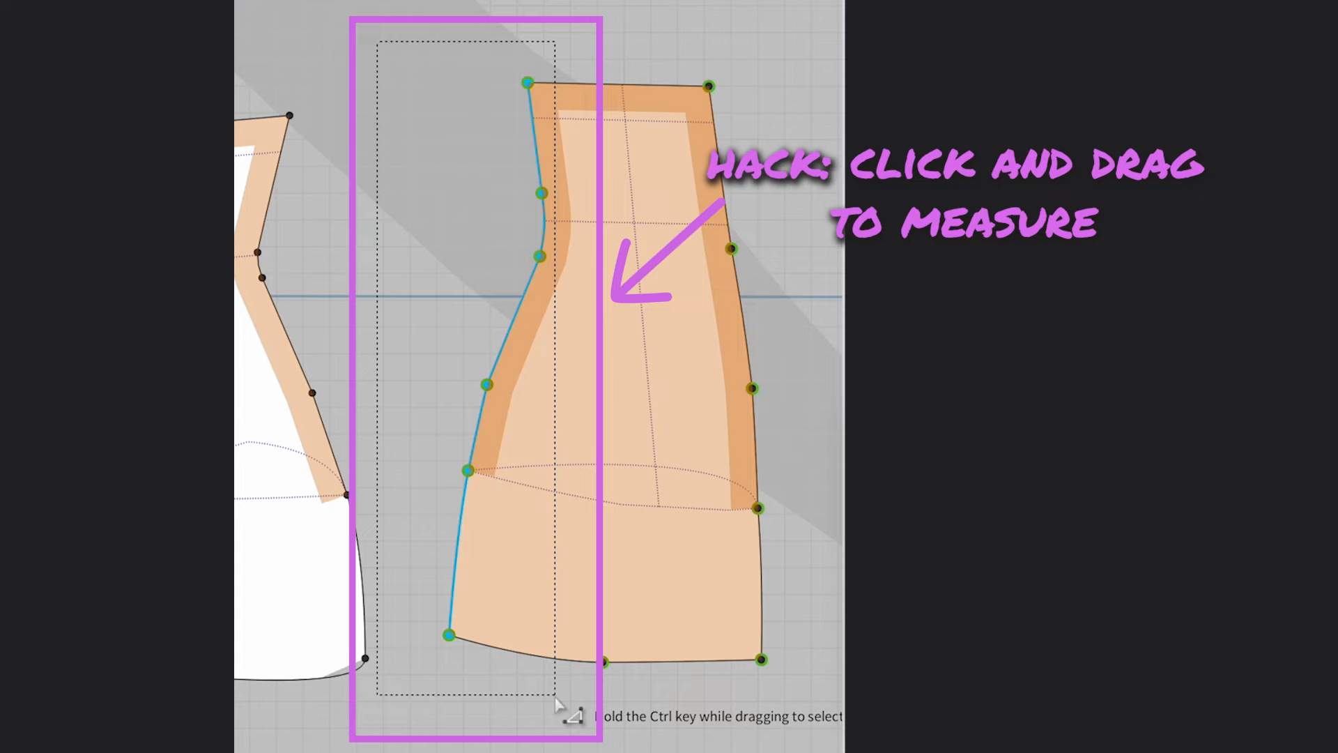
drag(558, 704, 557, 705)
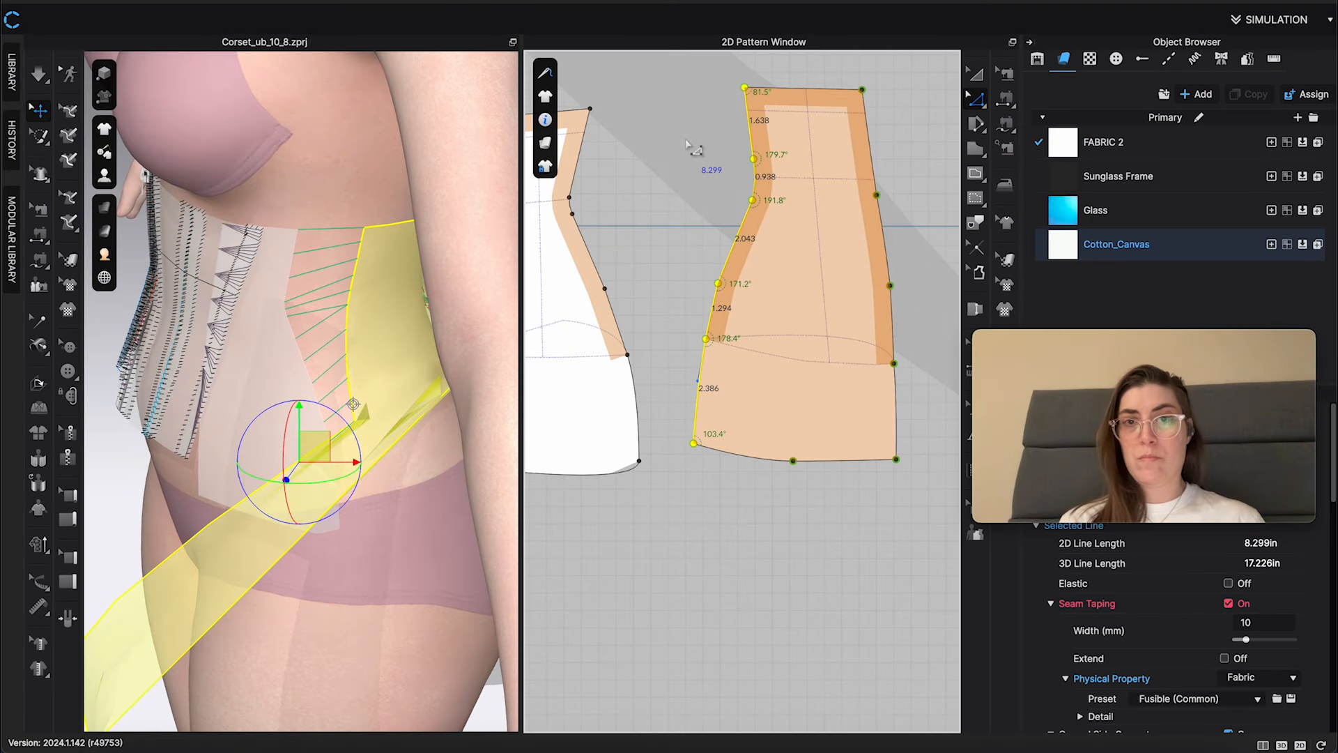
Measure the flared side panel's full back-facing seam and the newly extended back panel's back-facing seam
drag(658, 93, 573, 528)
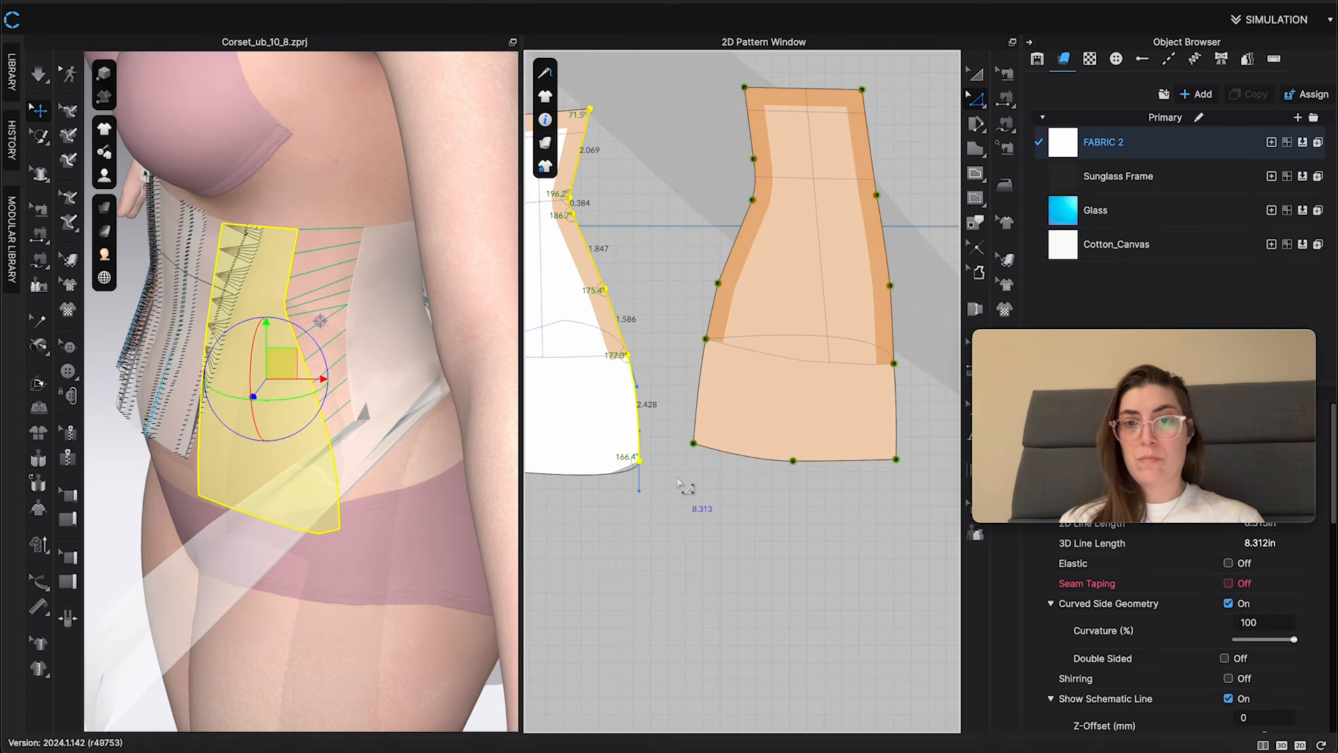
click(697, 486)
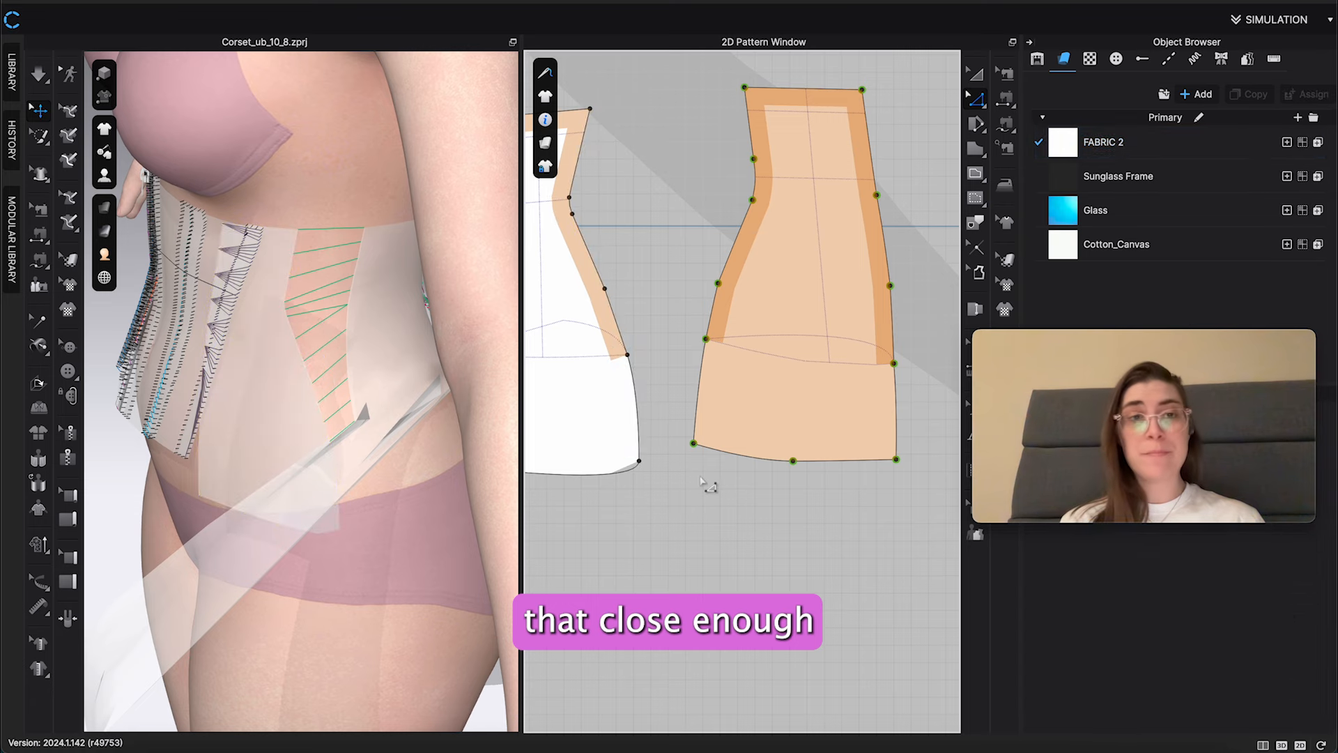
scroll(461, 492, down, 6)
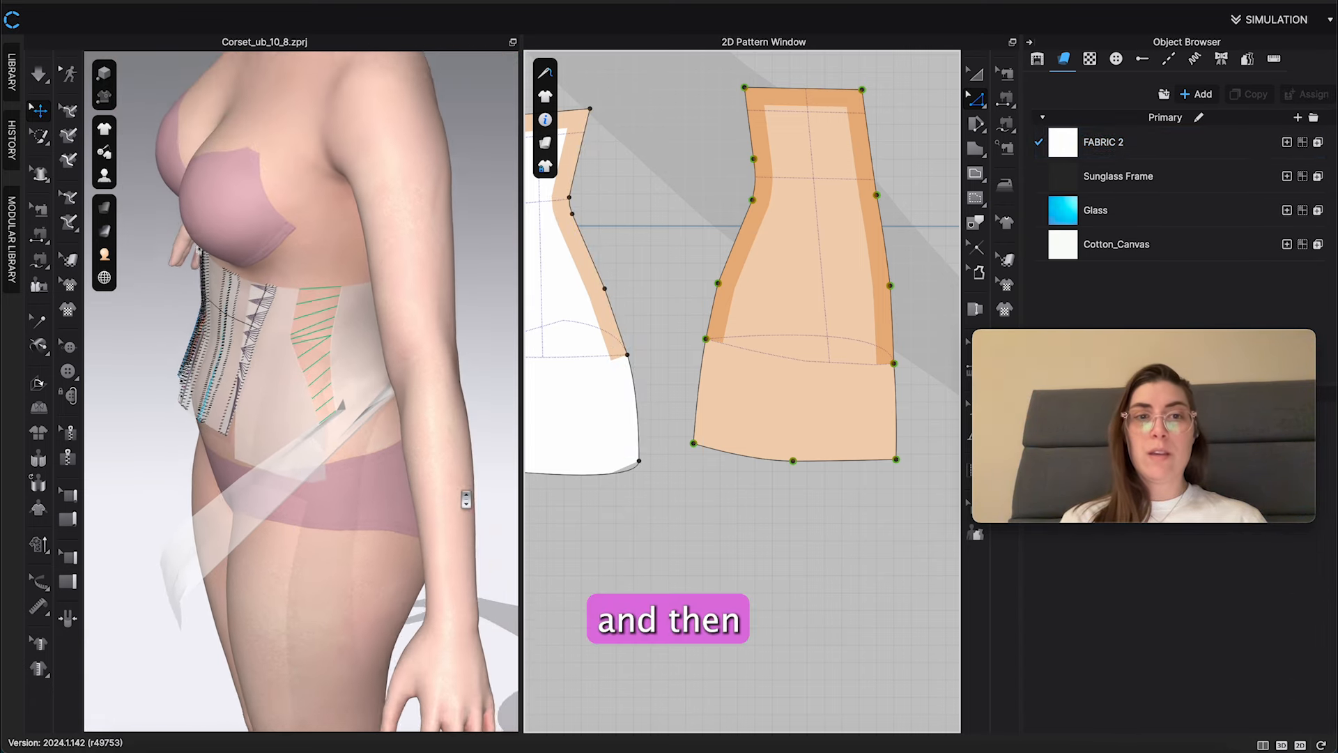
right_drag(461, 492, 339, 437)
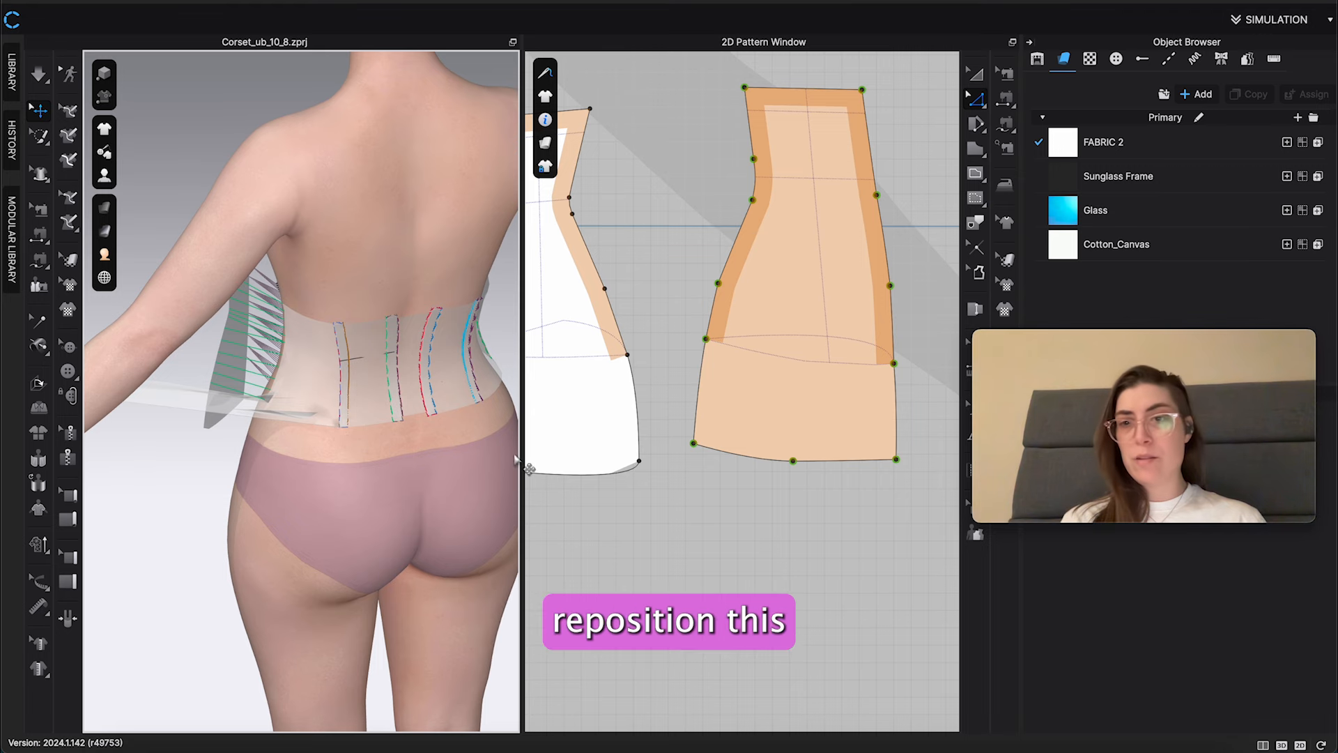
middle_drag(872, 388, 621, 421)
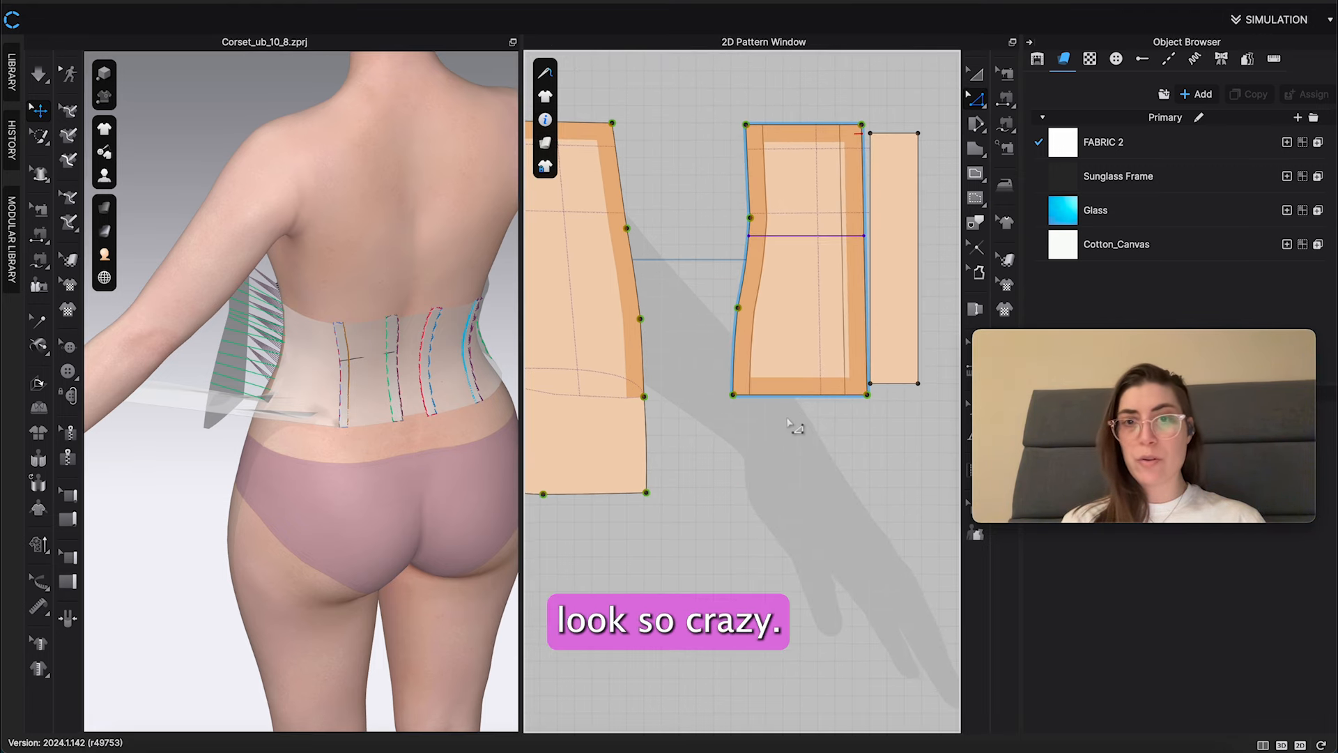
click(646, 481)
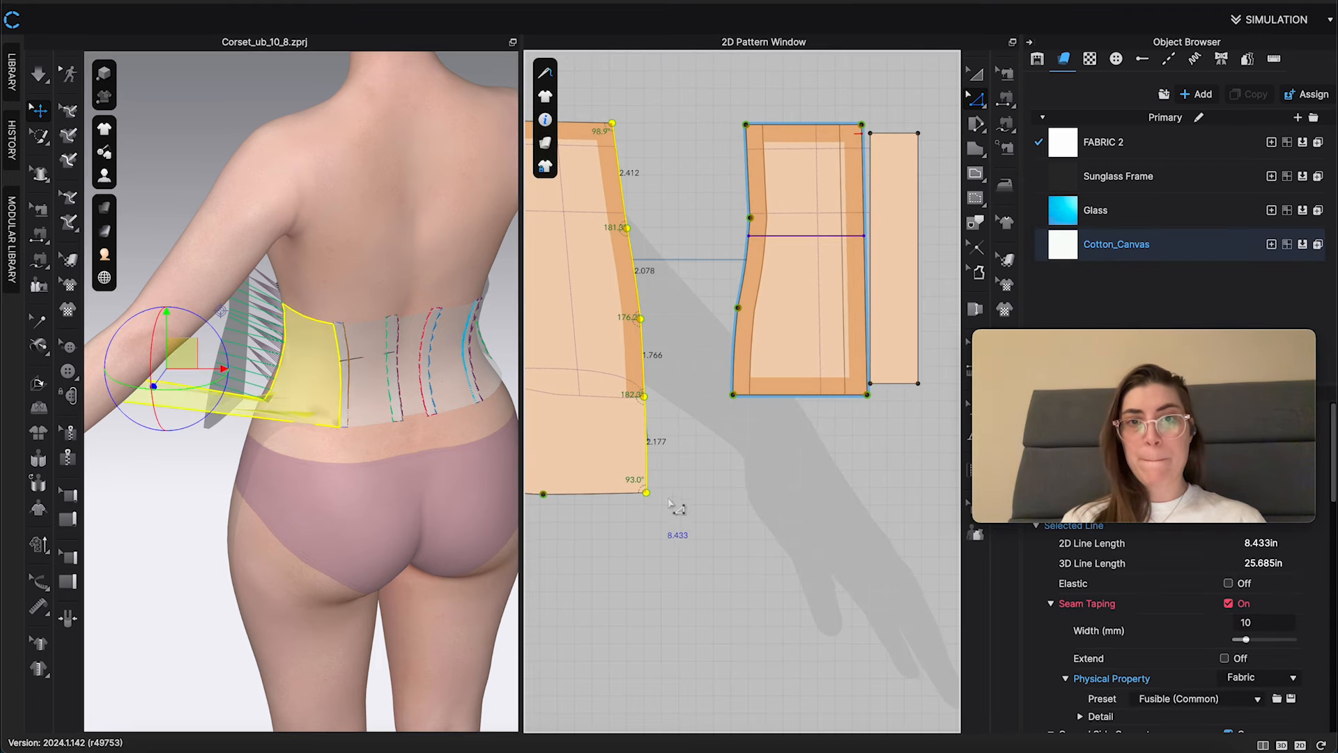
click(727, 468)
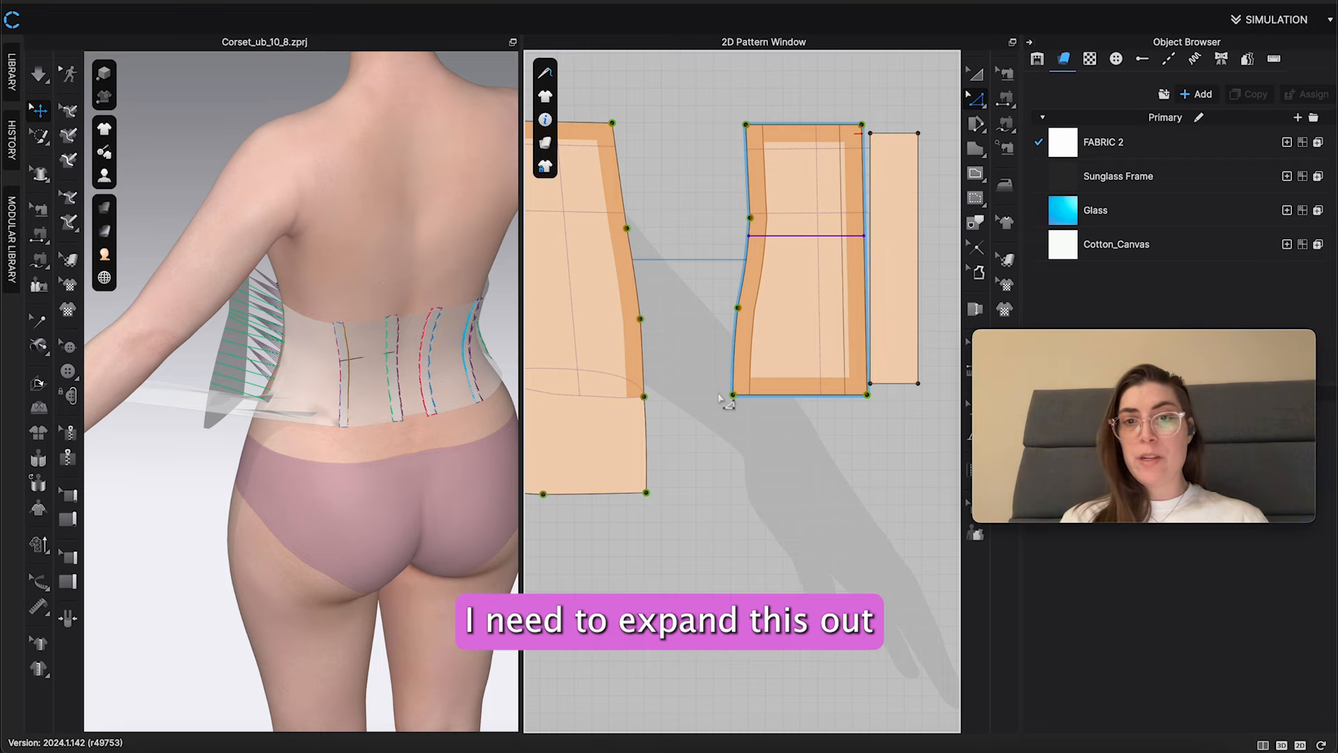
Extend the center back panel by moving its hem edge straight down about 2.2 in, and measure the neighbouring panel's adjoining seam
click(799, 398)
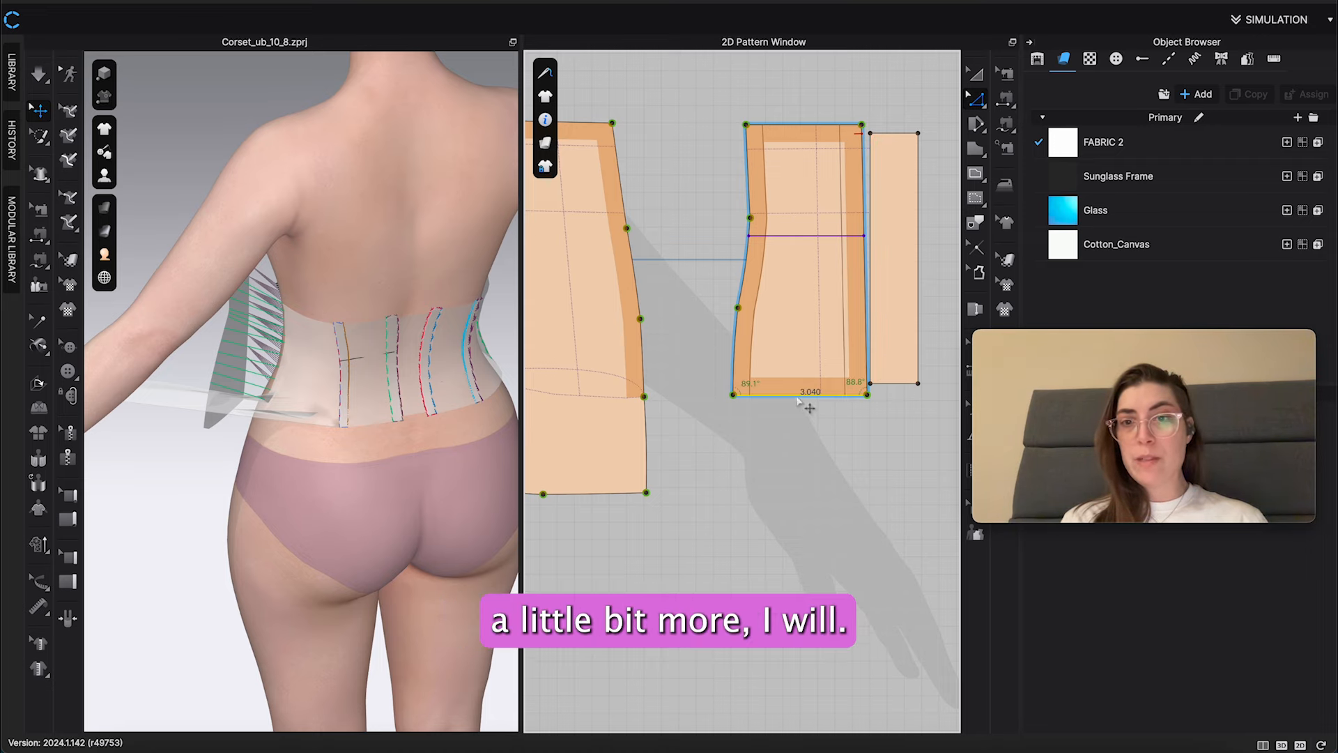
drag(788, 457, 593, 552)
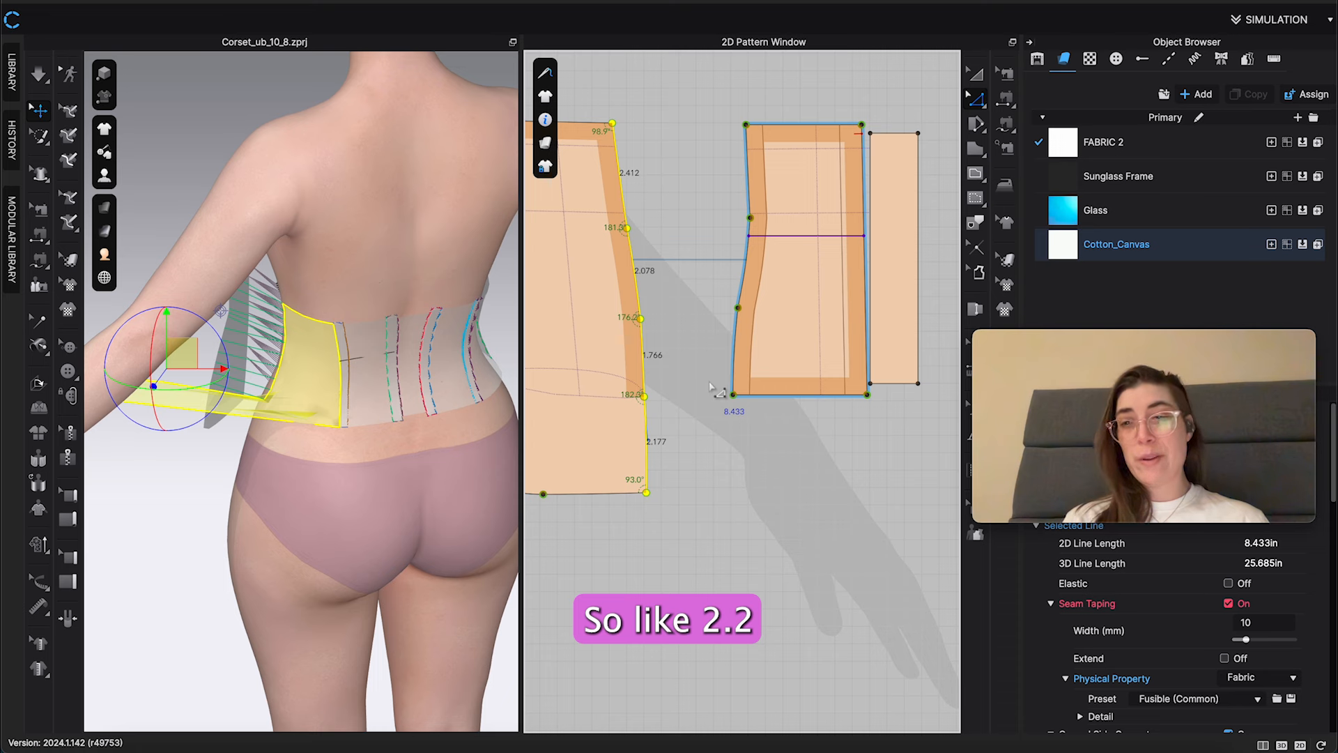
click(867, 446)
drag(815, 397, 797, 494)
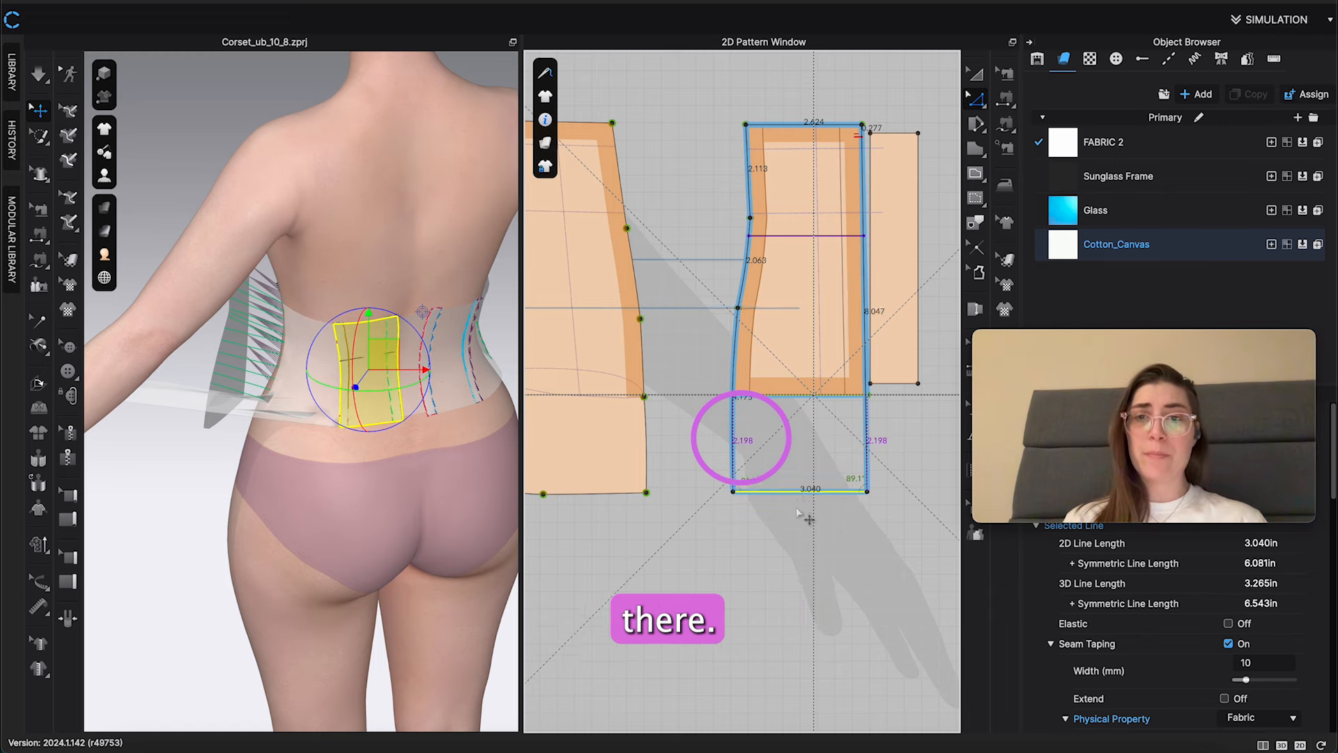
drag(800, 541, 614, 524)
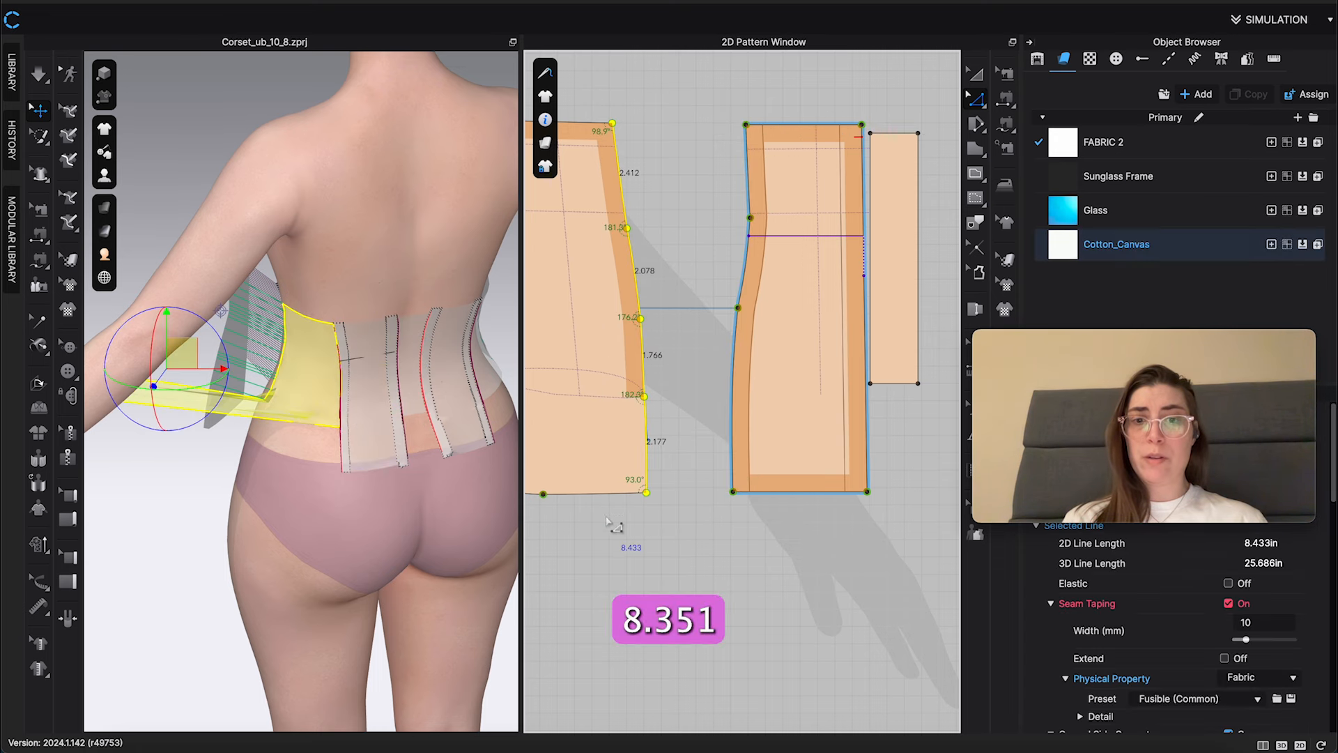
click(749, 545)
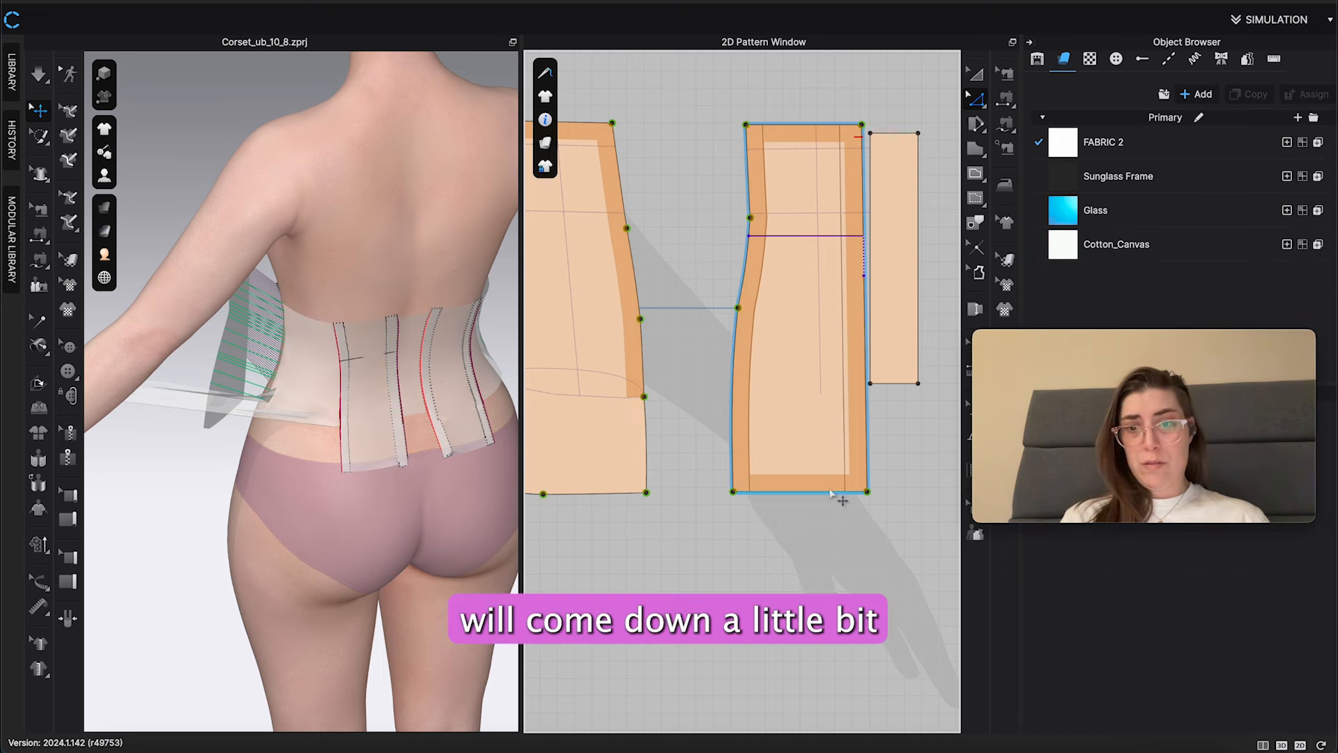
Lower the center back panel's hem until its lowest front-facing segment is about 4.3 in, and measure both adjoining seams
click(829, 493)
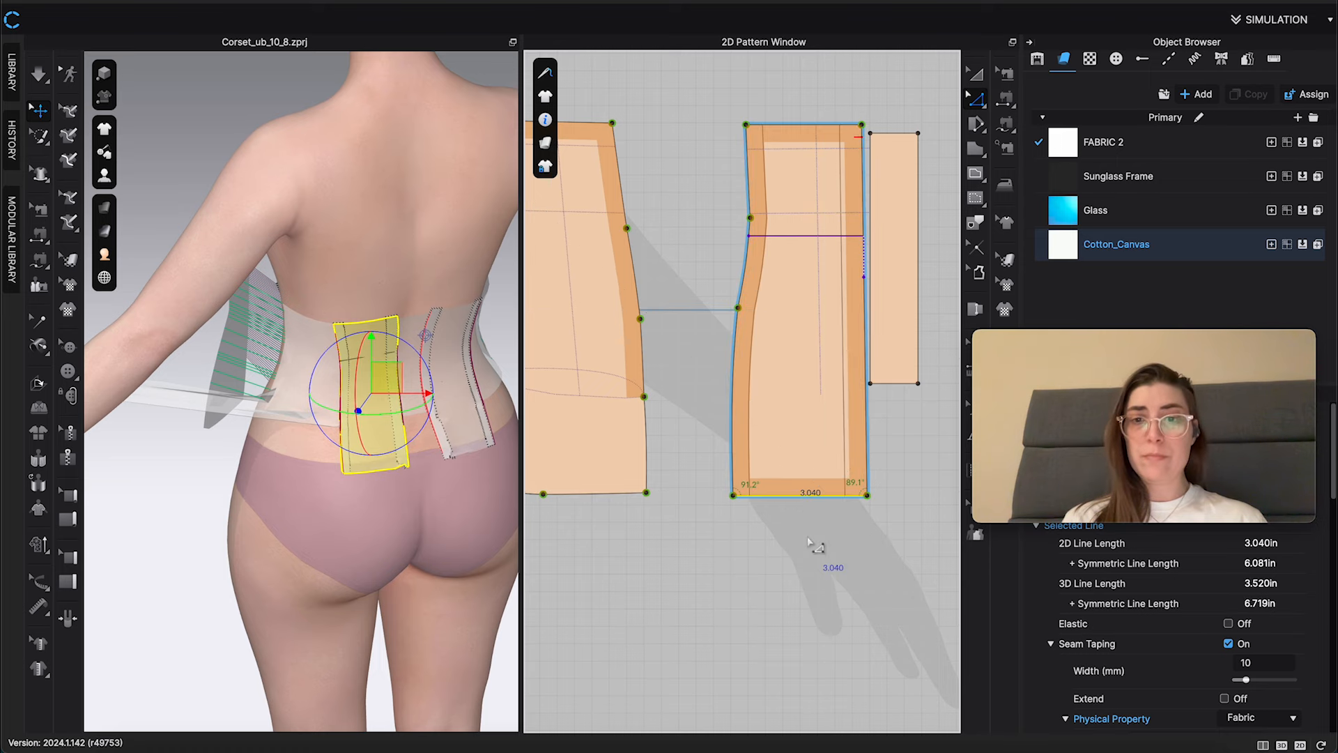
drag(806, 544, 675, 159)
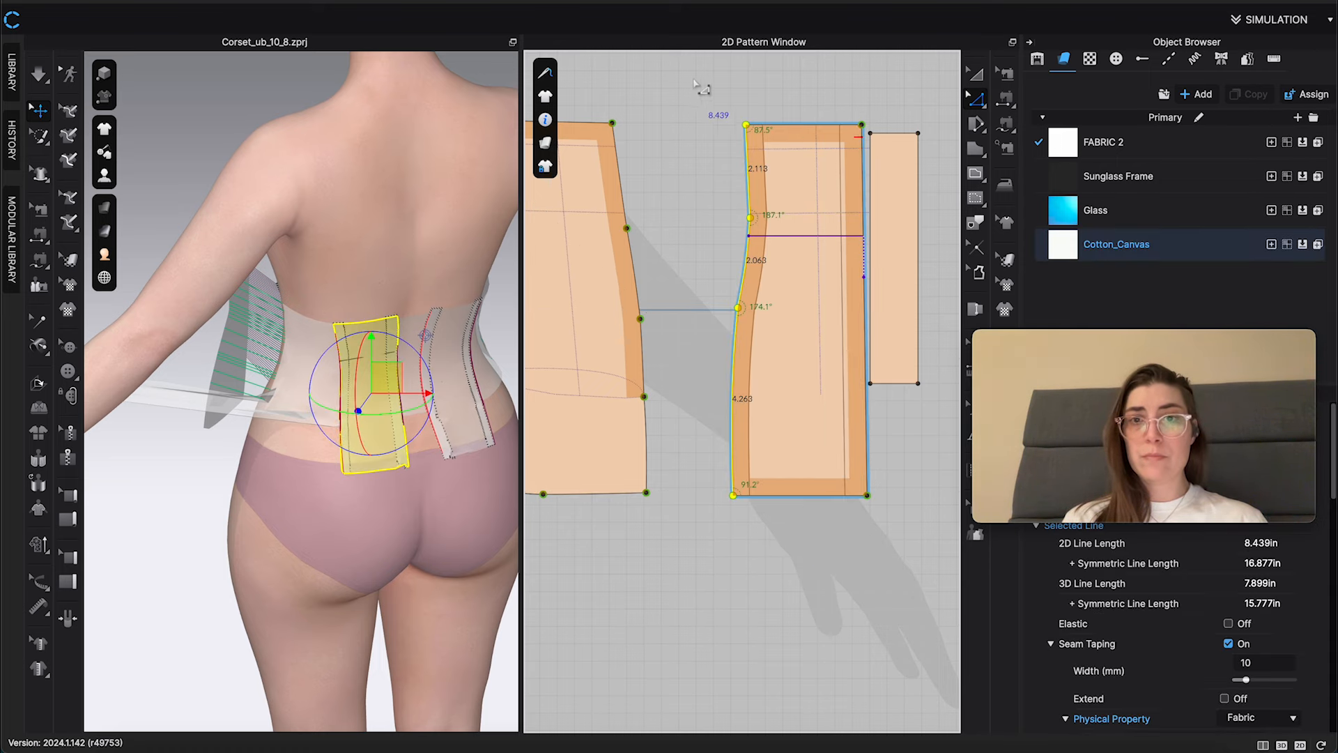
drag(695, 83, 603, 506)
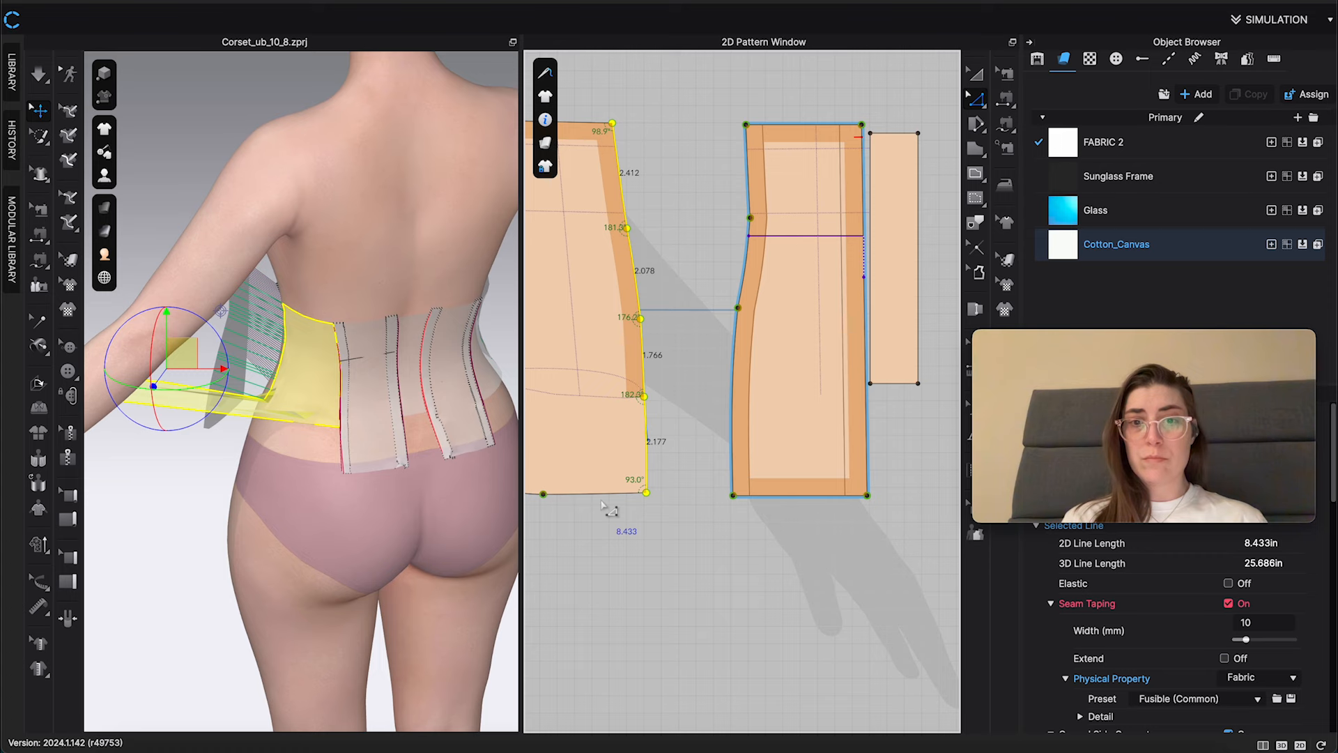
click(725, 558)
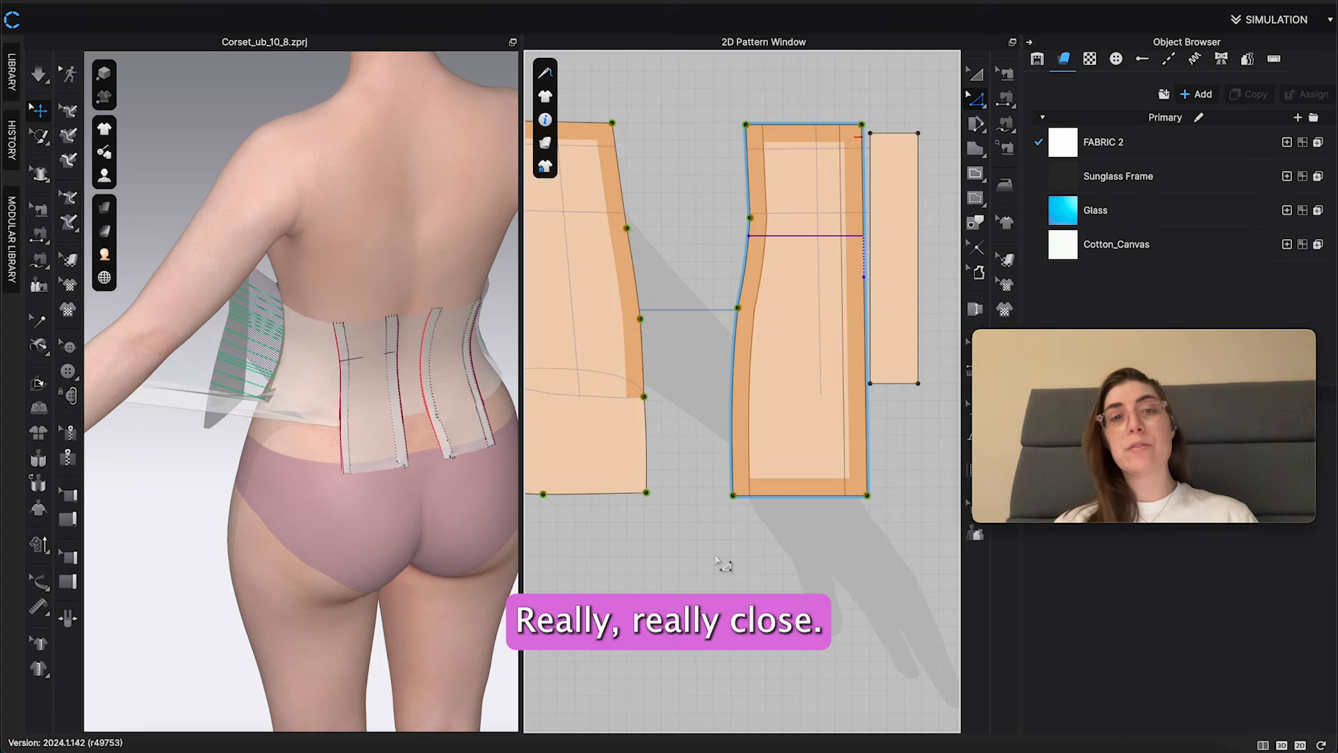
Move the center back panel's front-facing hem corner slightly outward and down to flare the lower edge
right_drag(304, 505, 304, 482)
right_drag(587, 561, 660, 541)
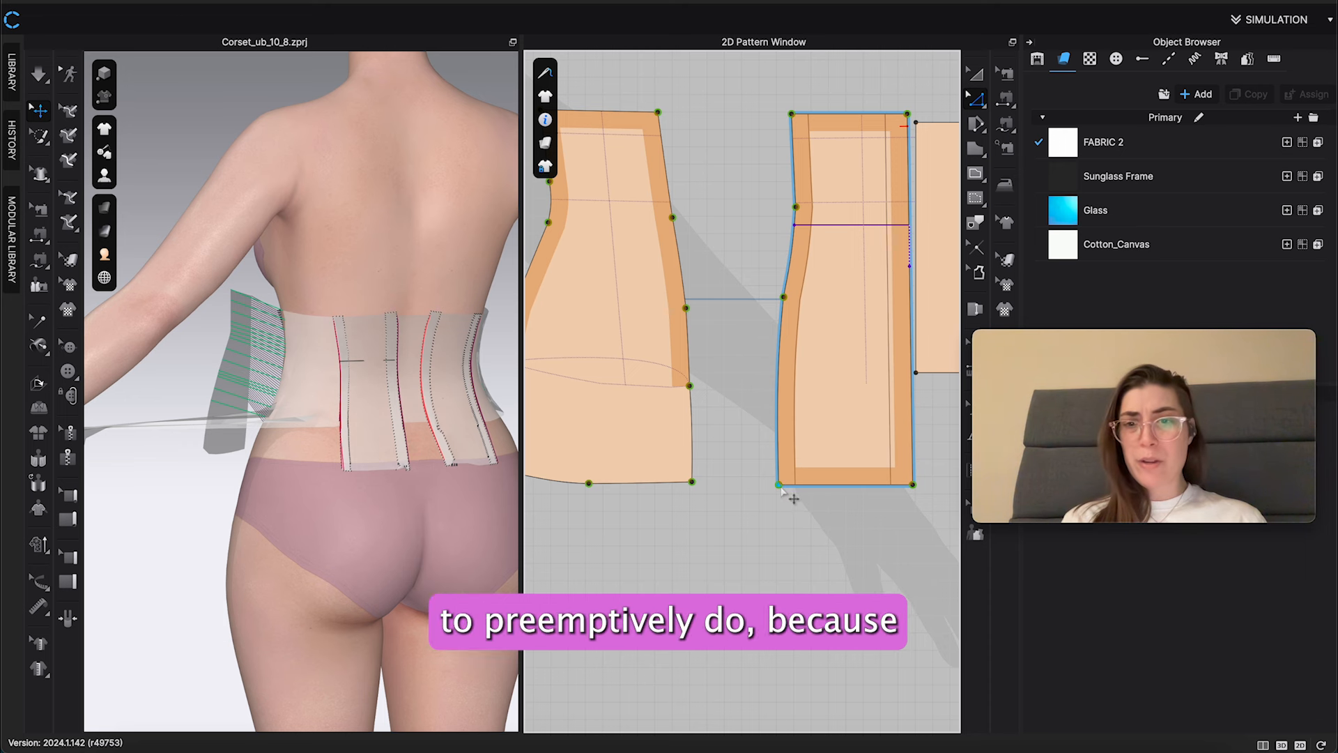
drag(779, 486, 765, 503)
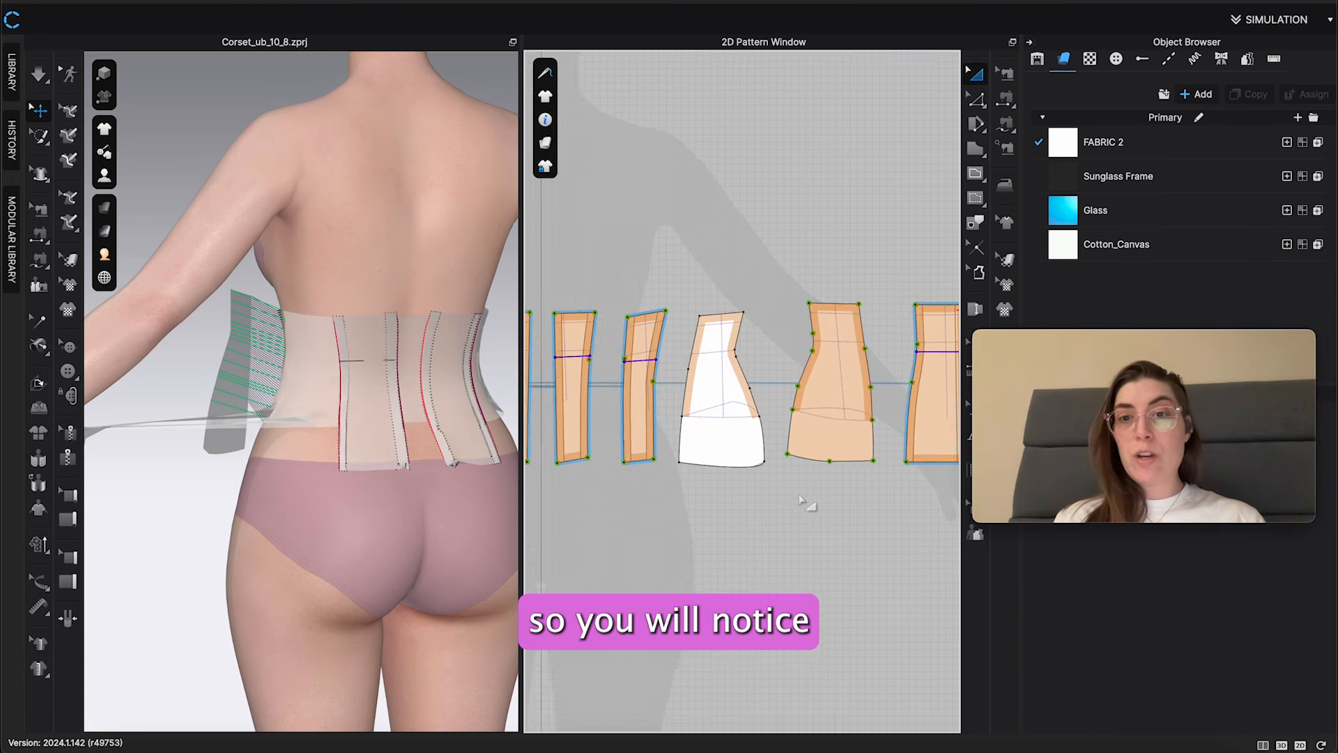
Delete the two unextended flared panels on the opposite side of the corset pattern
middle_drag(558, 502, 912, 476)
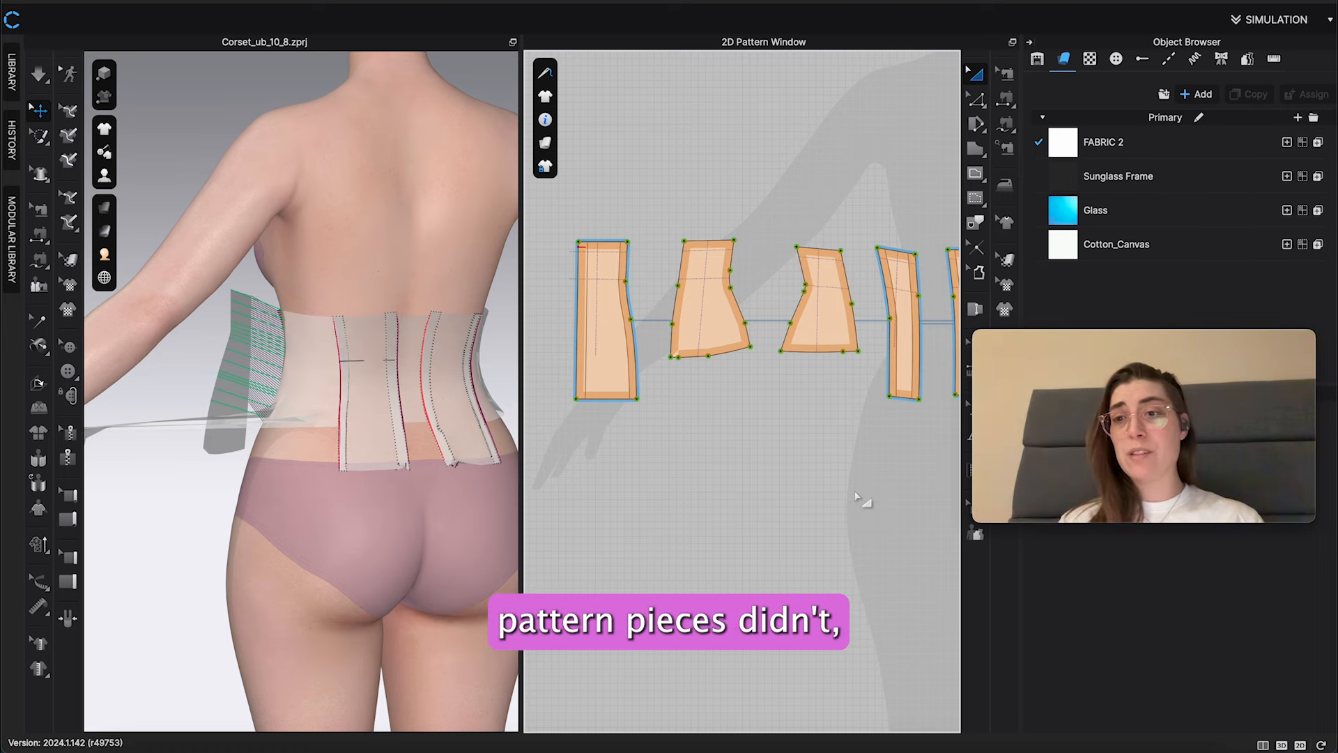
scroll(833, 382, down, 5)
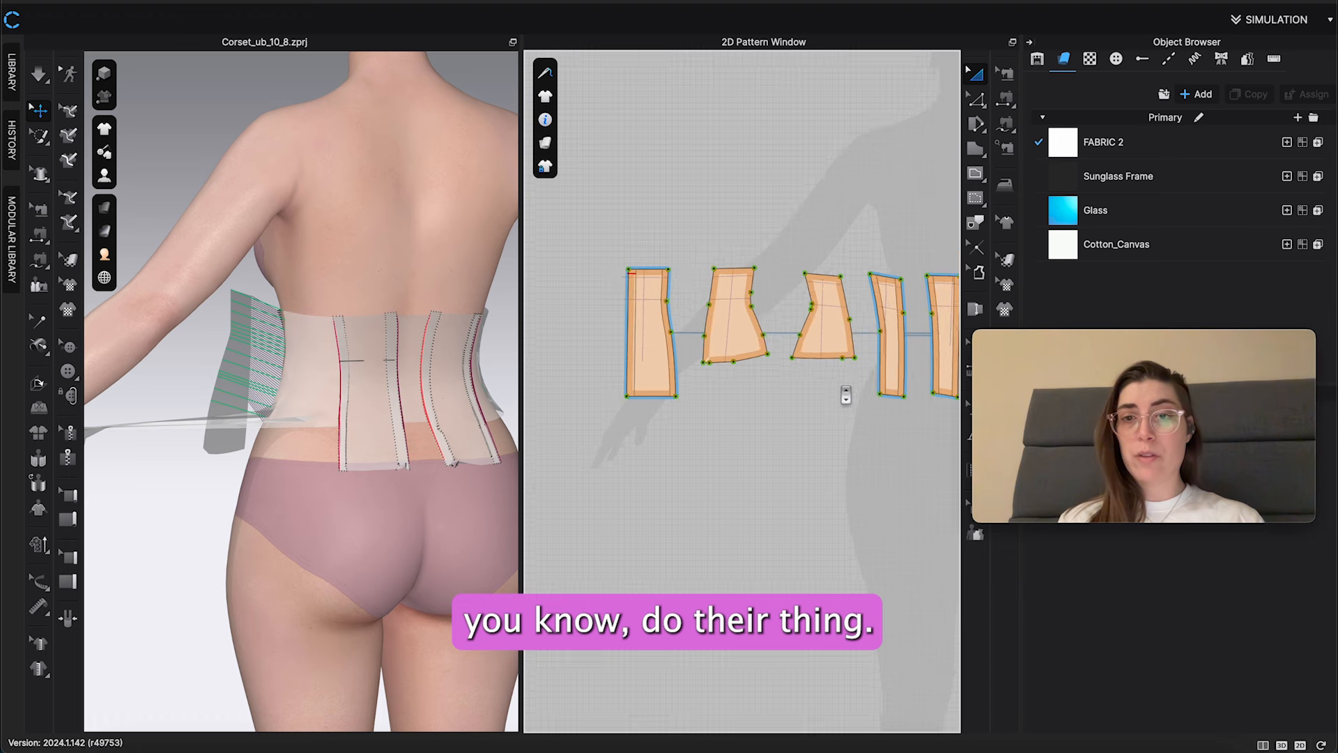
click(756, 306)
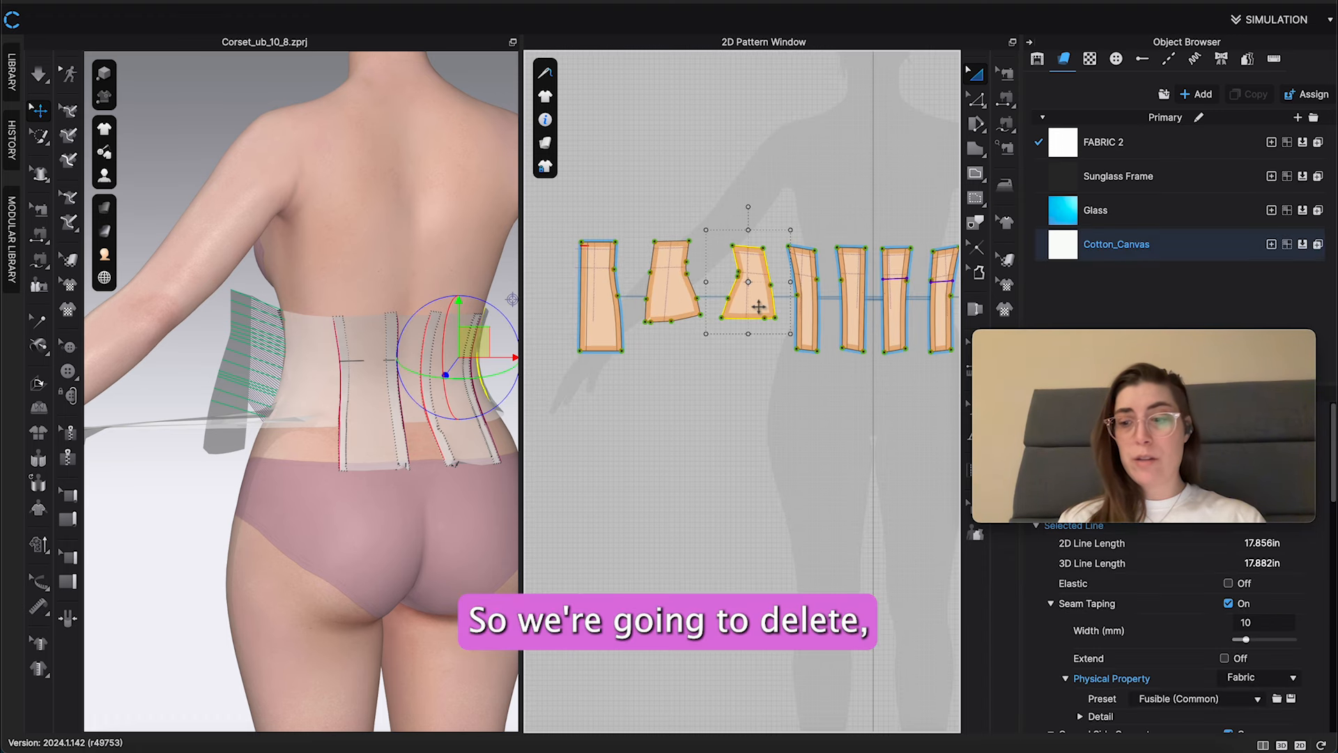
key(Delete)
click(667, 305)
key(Delete)
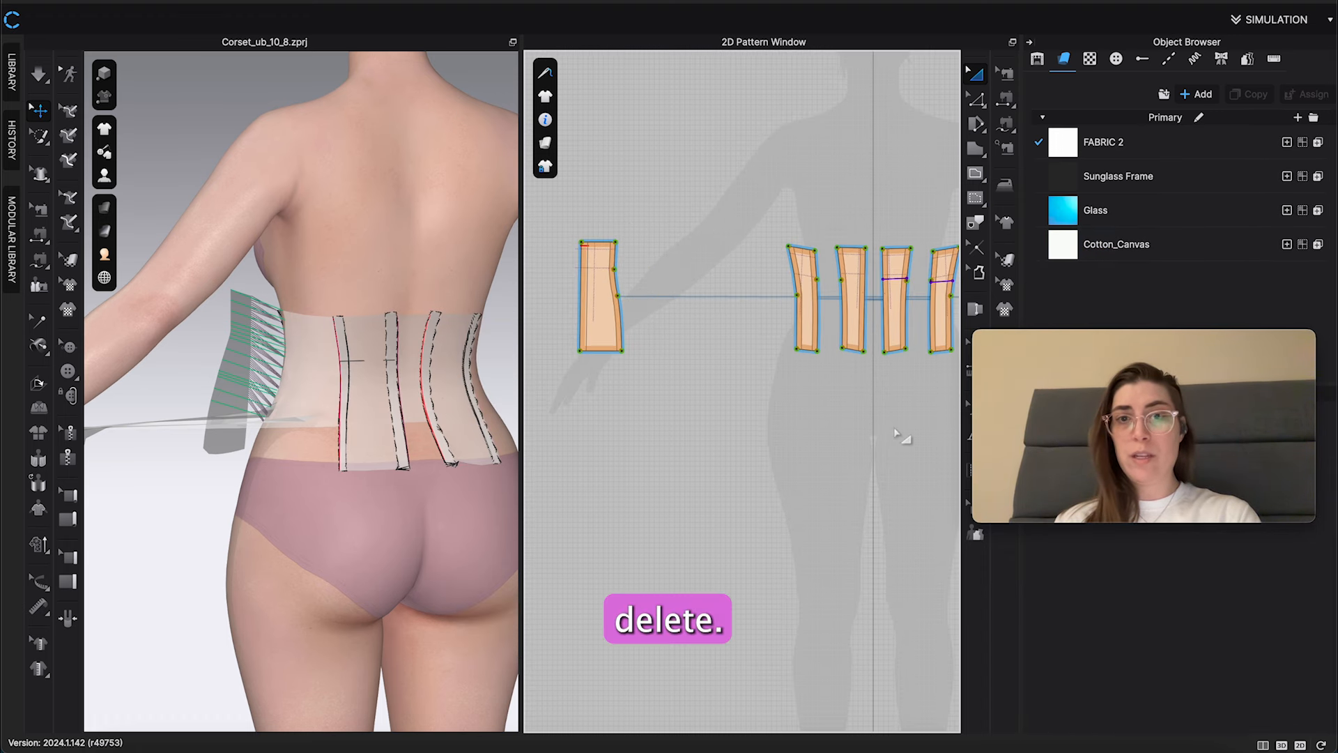
Compare the properties of the white flared side panel with those of the adjacent extended back panel
middle_drag(902, 439, 662, 407)
click(764, 298)
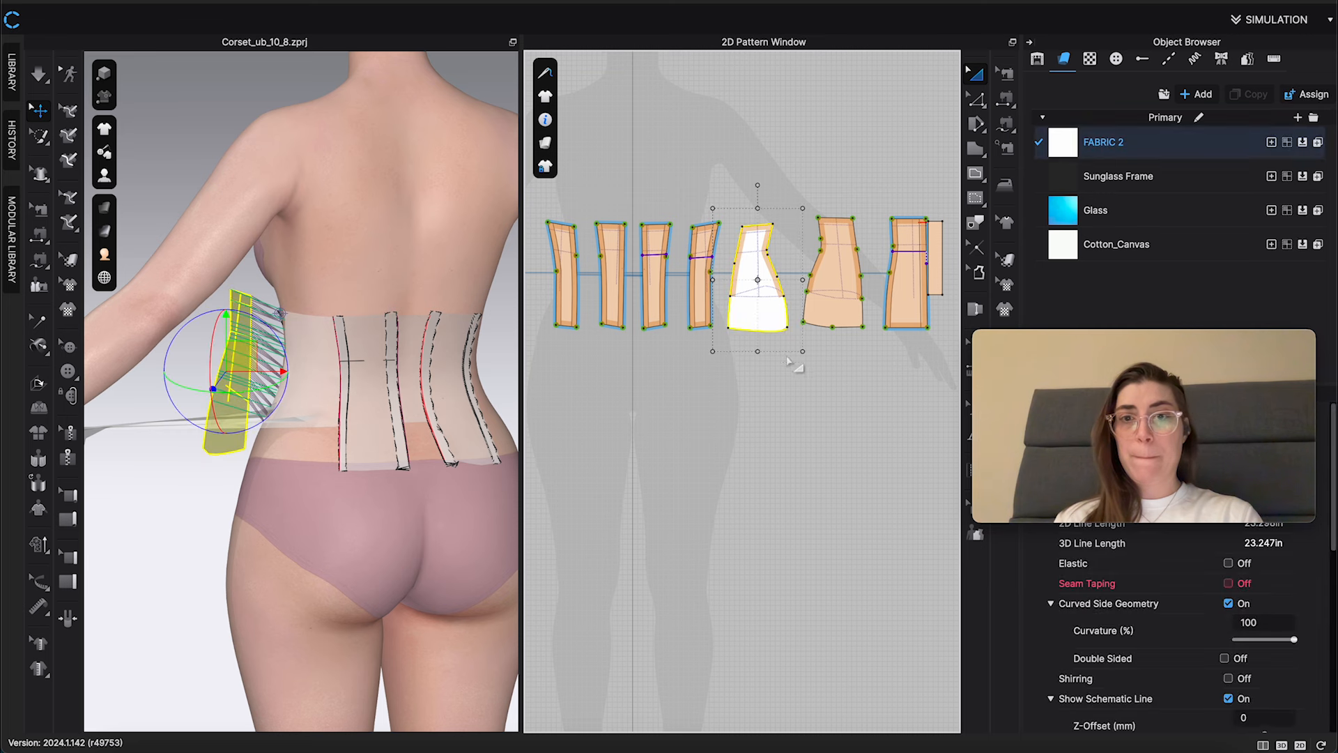
click(848, 376)
click(848, 317)
click(851, 398)
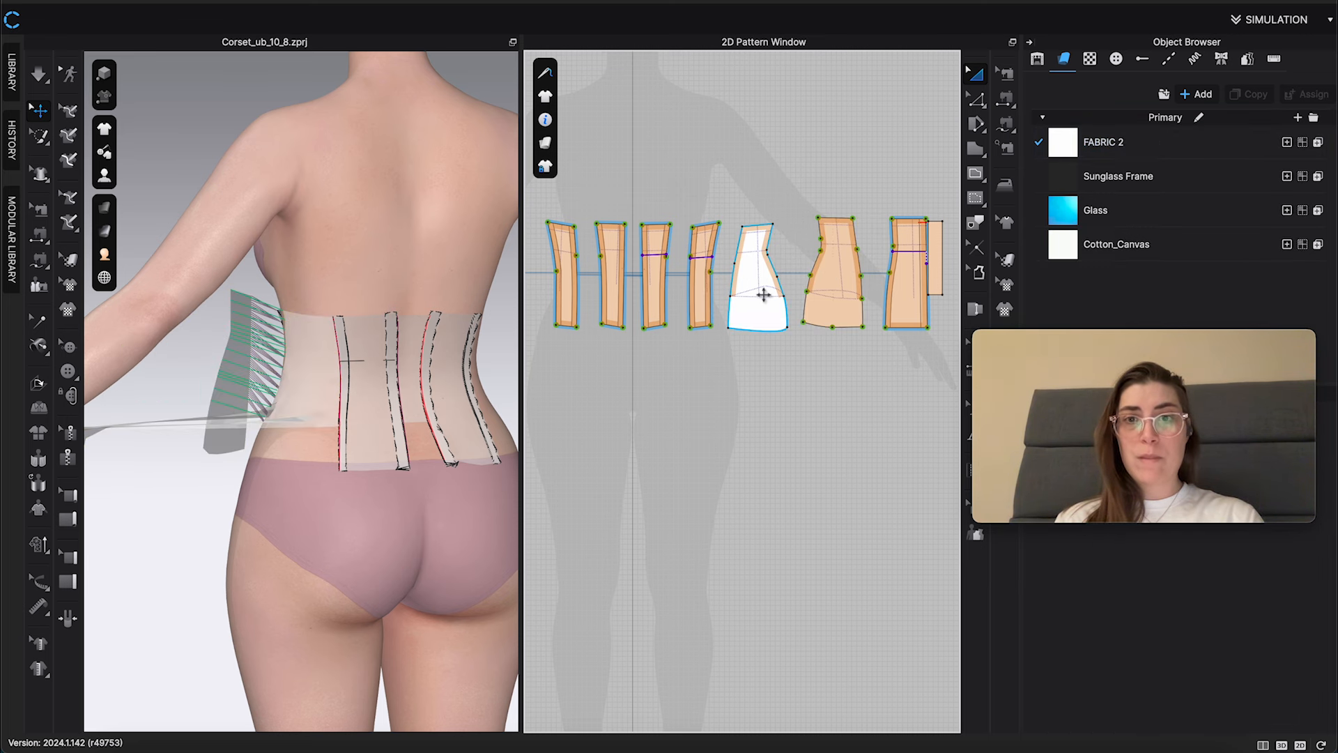
click(765, 295)
click(789, 424)
click(757, 310)
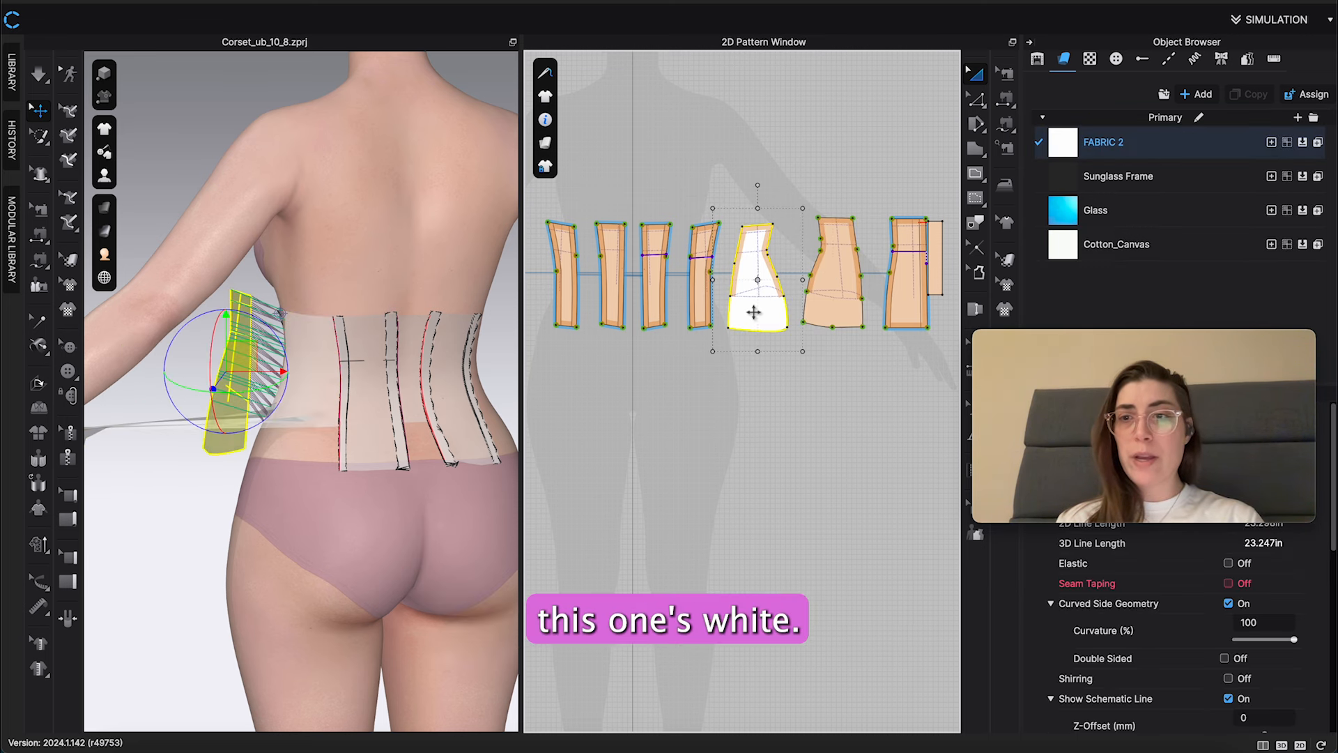
click(840, 295)
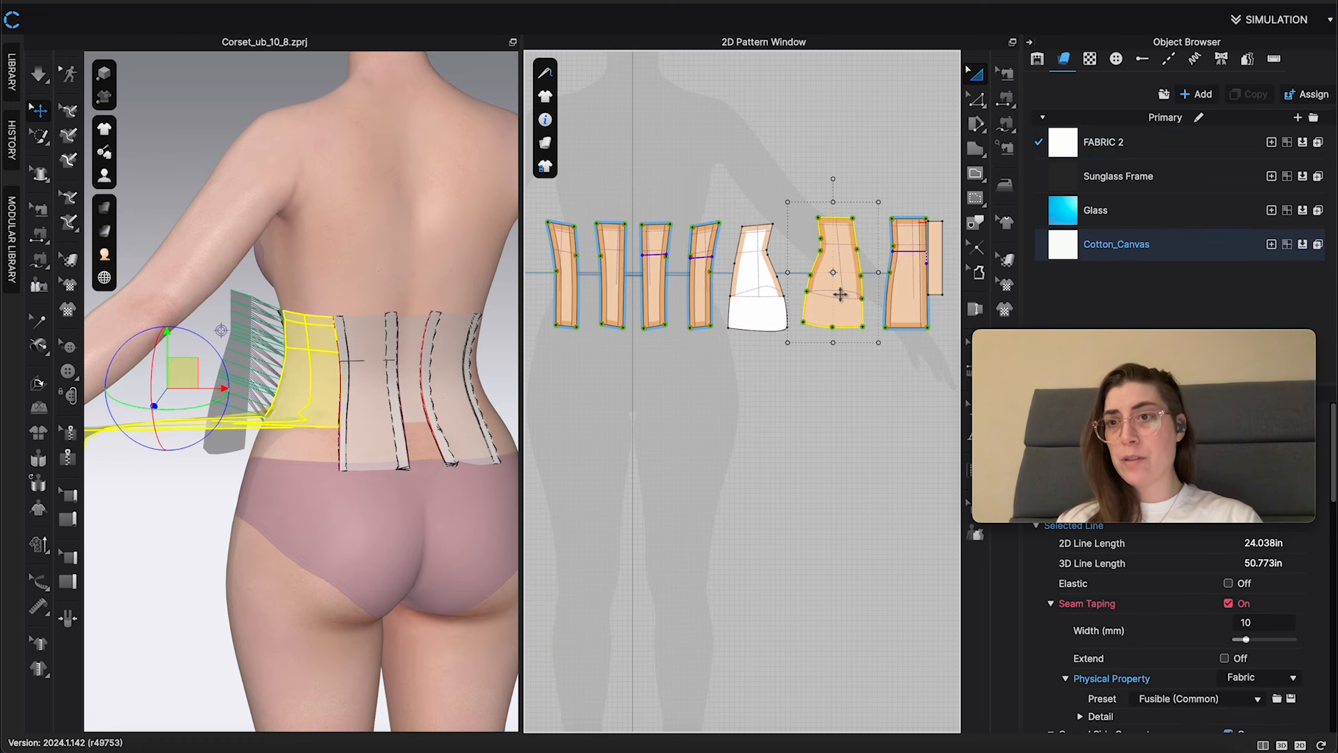
Check the adjacent back panel's bond settings and turn on Bond for the white side panel with the Fusible (Common) preset
click(766, 309)
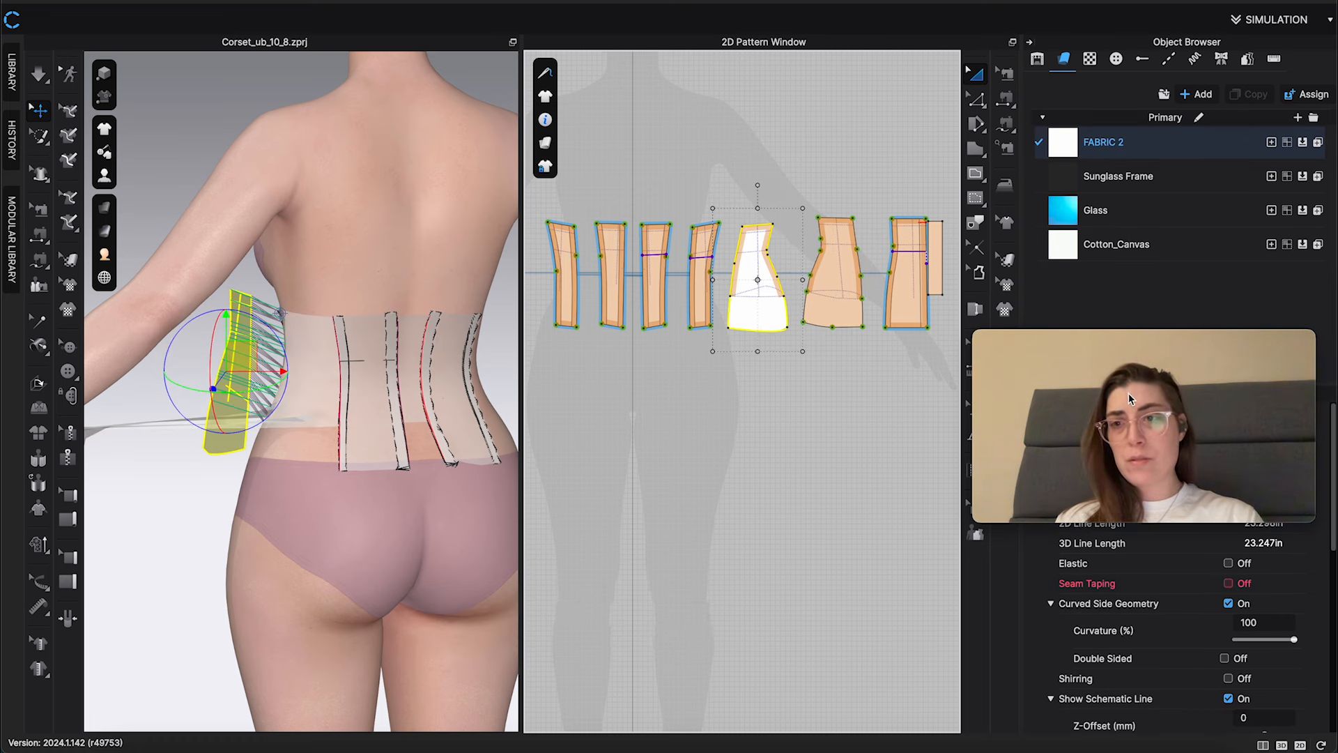
scroll(1092, 544, down, 5)
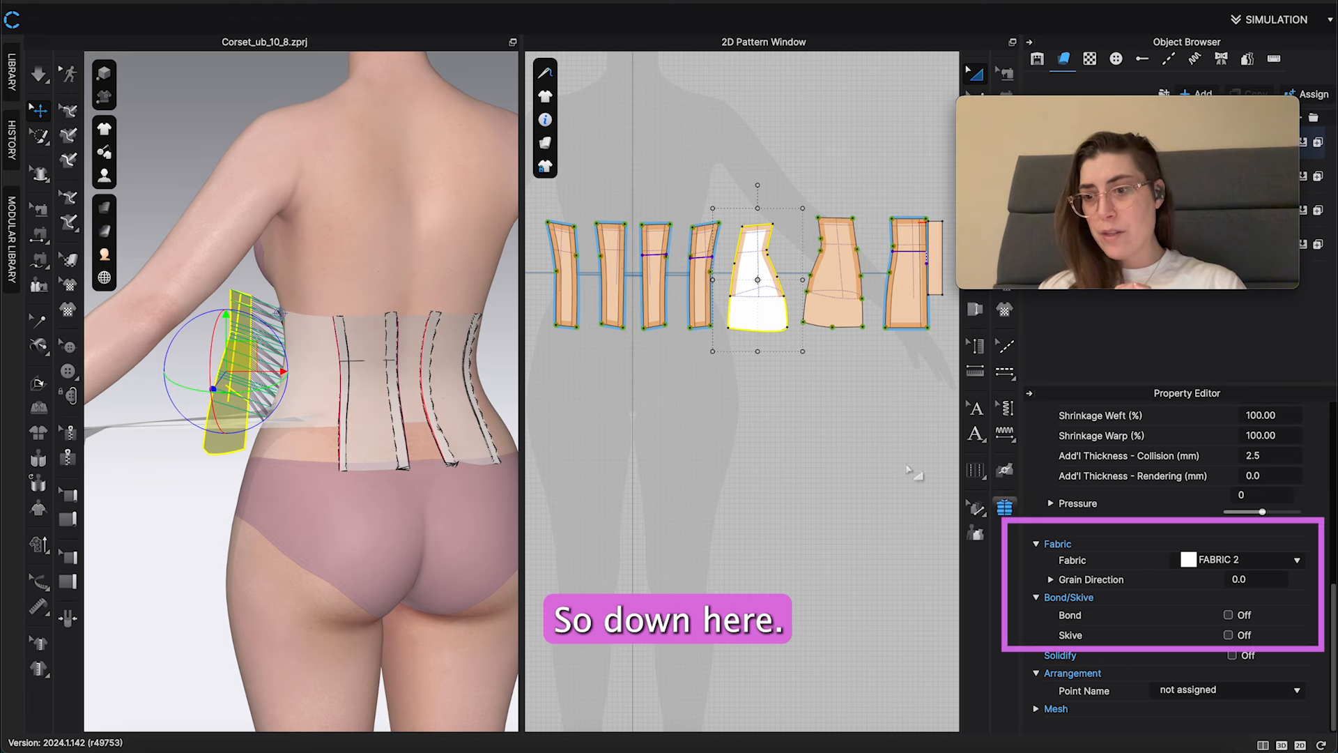
click(832, 309)
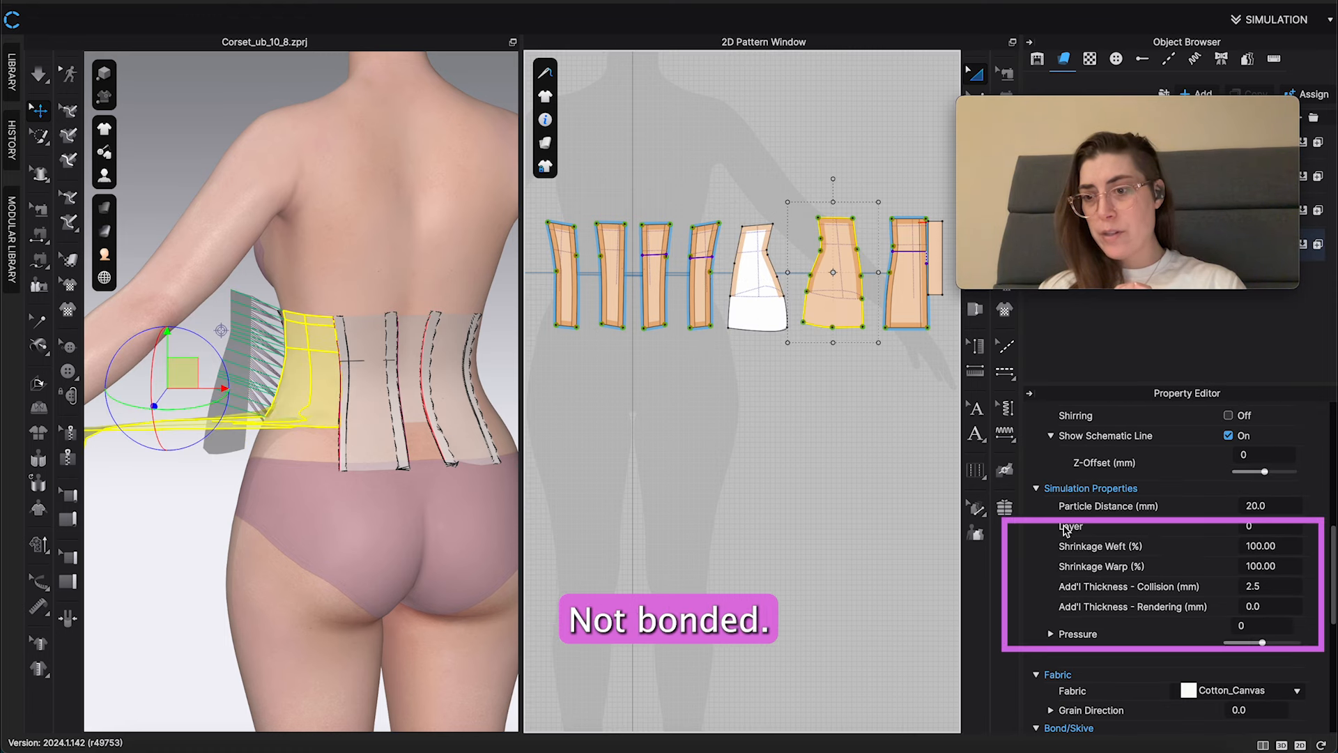
scroll(1066, 529, down, 4)
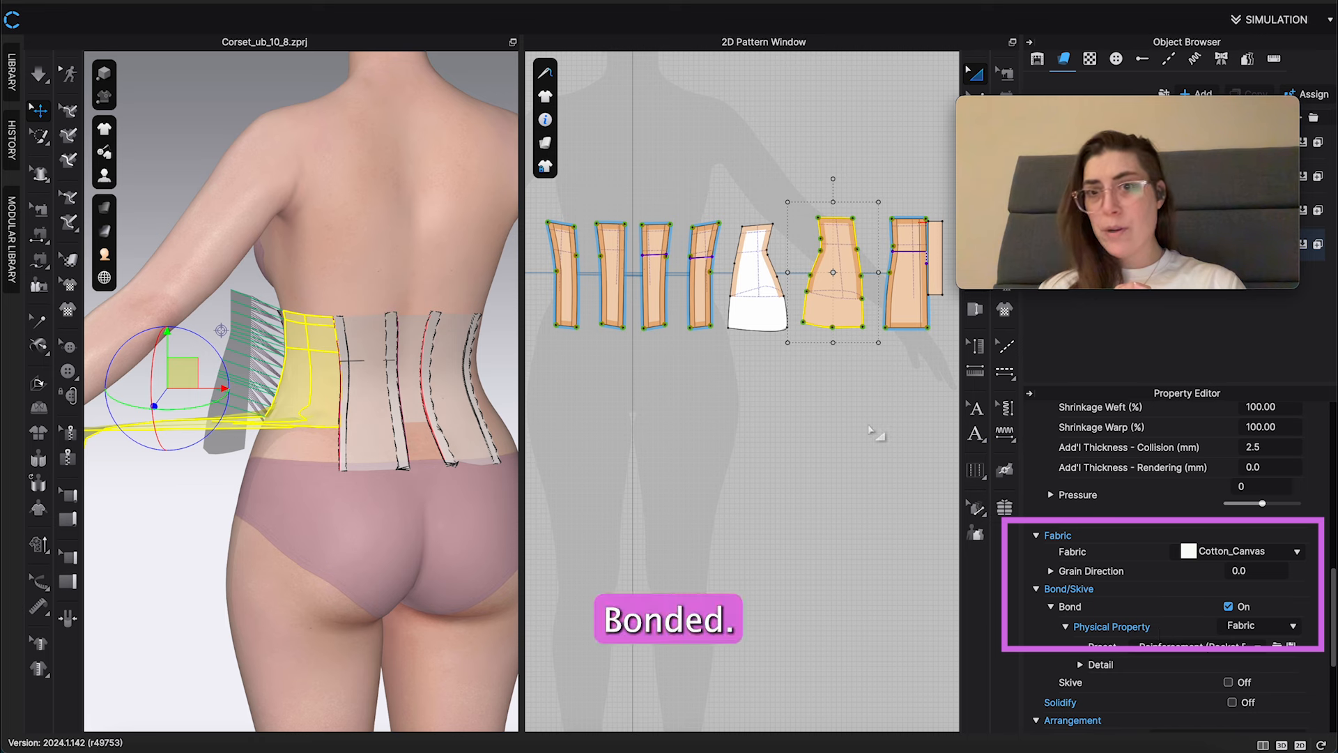
click(766, 310)
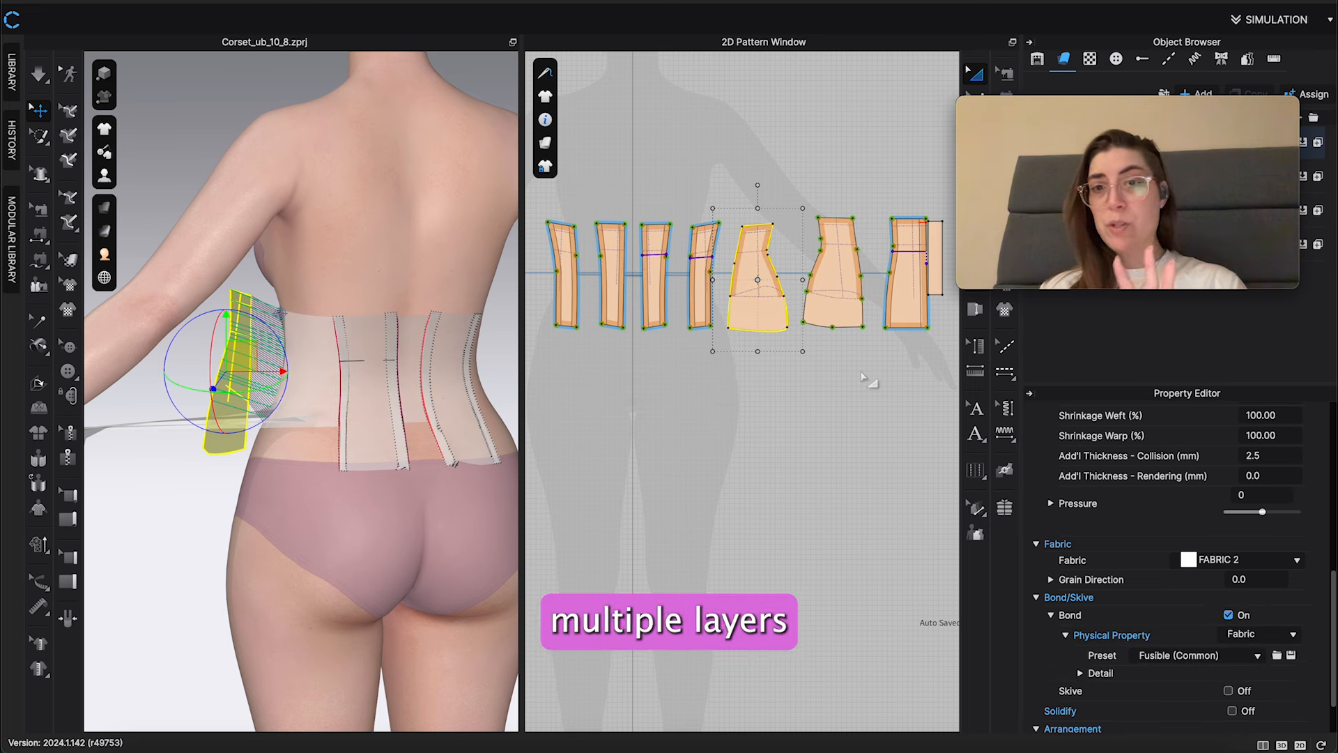
click(861, 374)
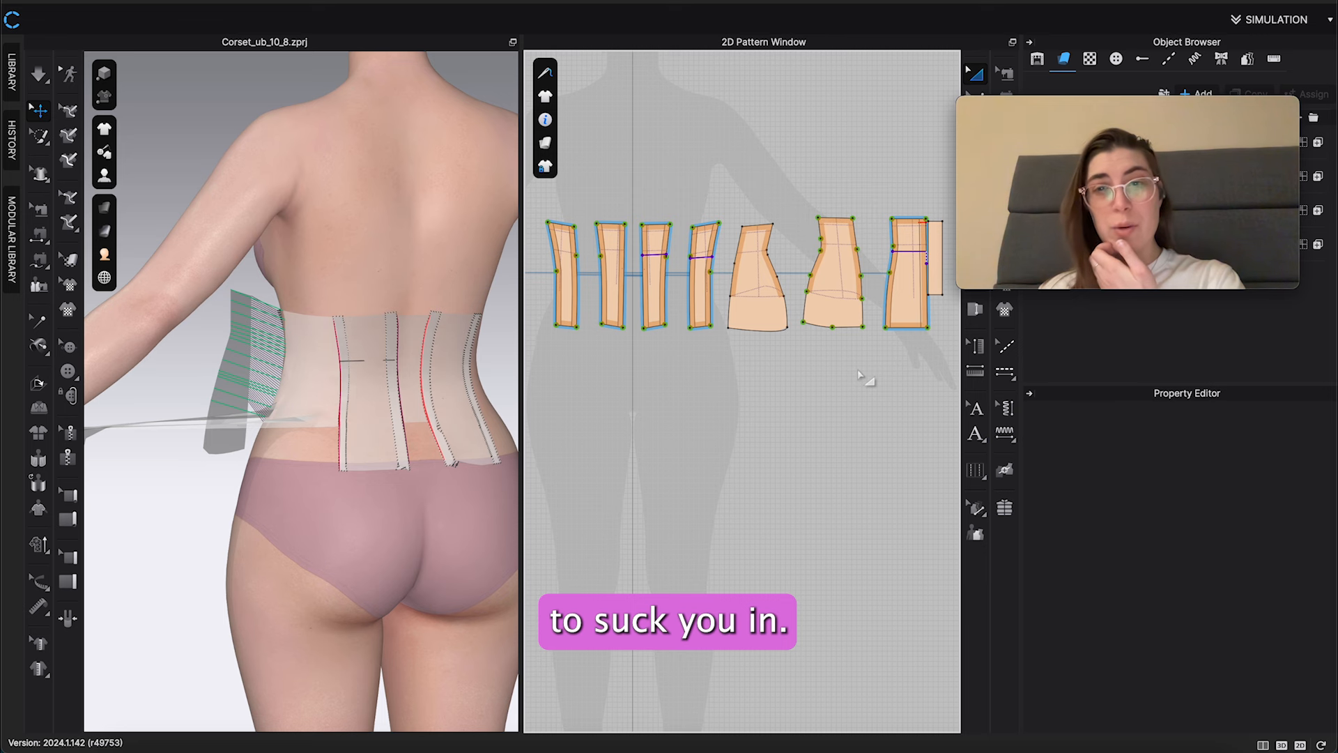
Clone the white flared side panel as a symmetric pattern with sewing and place the copy beside the opposite side's narrow panels
click(767, 298)
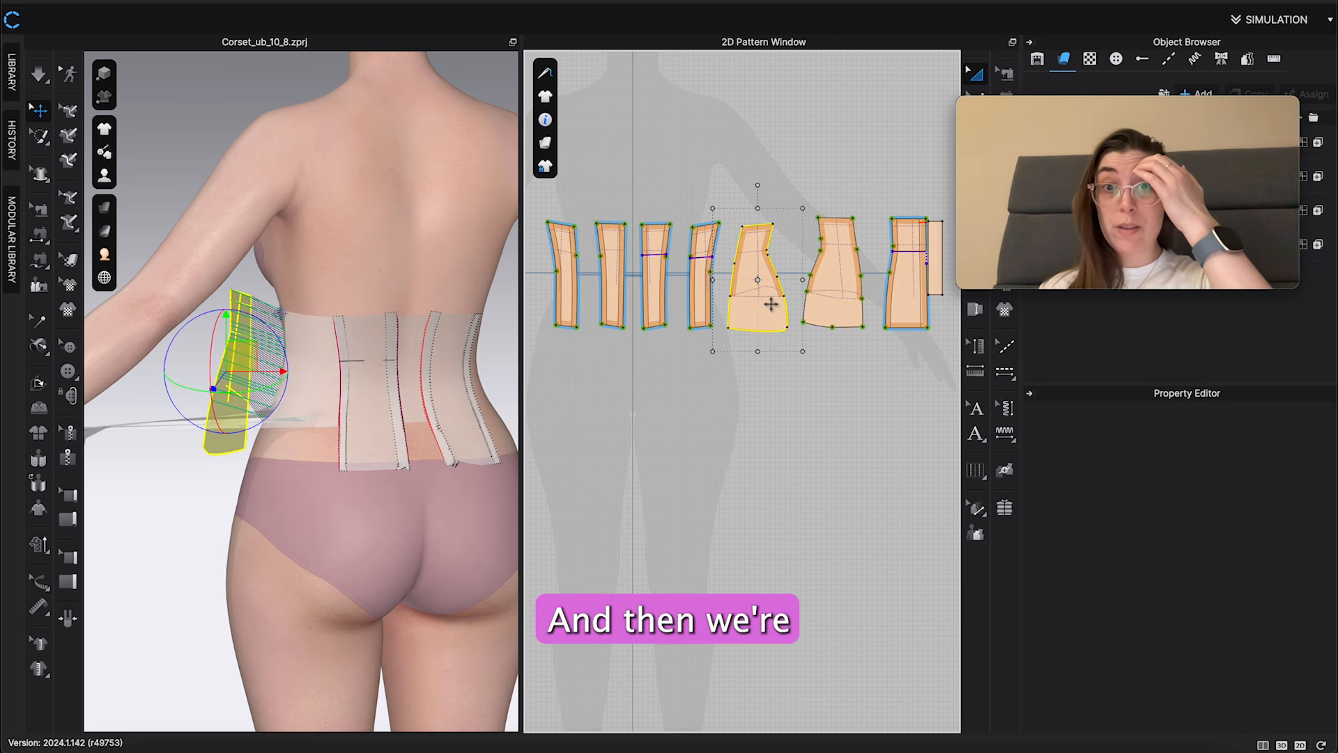
right_click(769, 304)
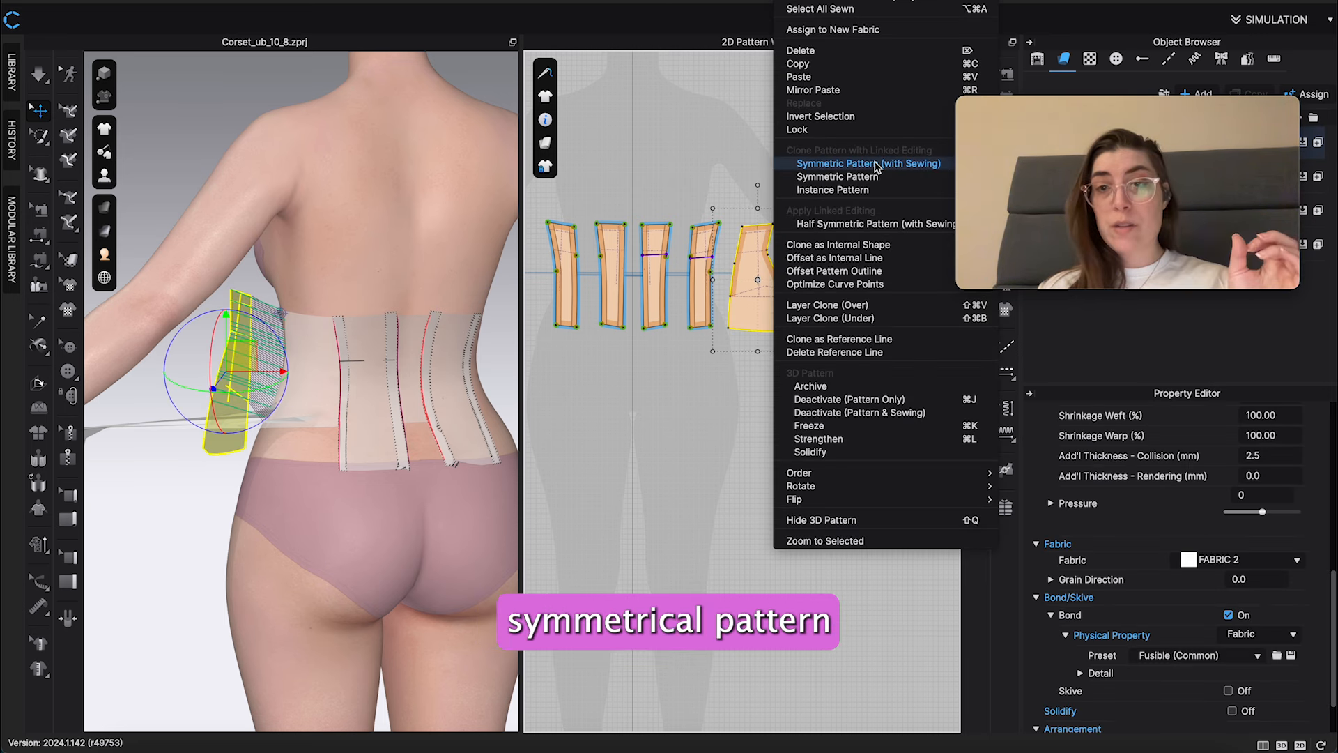
click(876, 166)
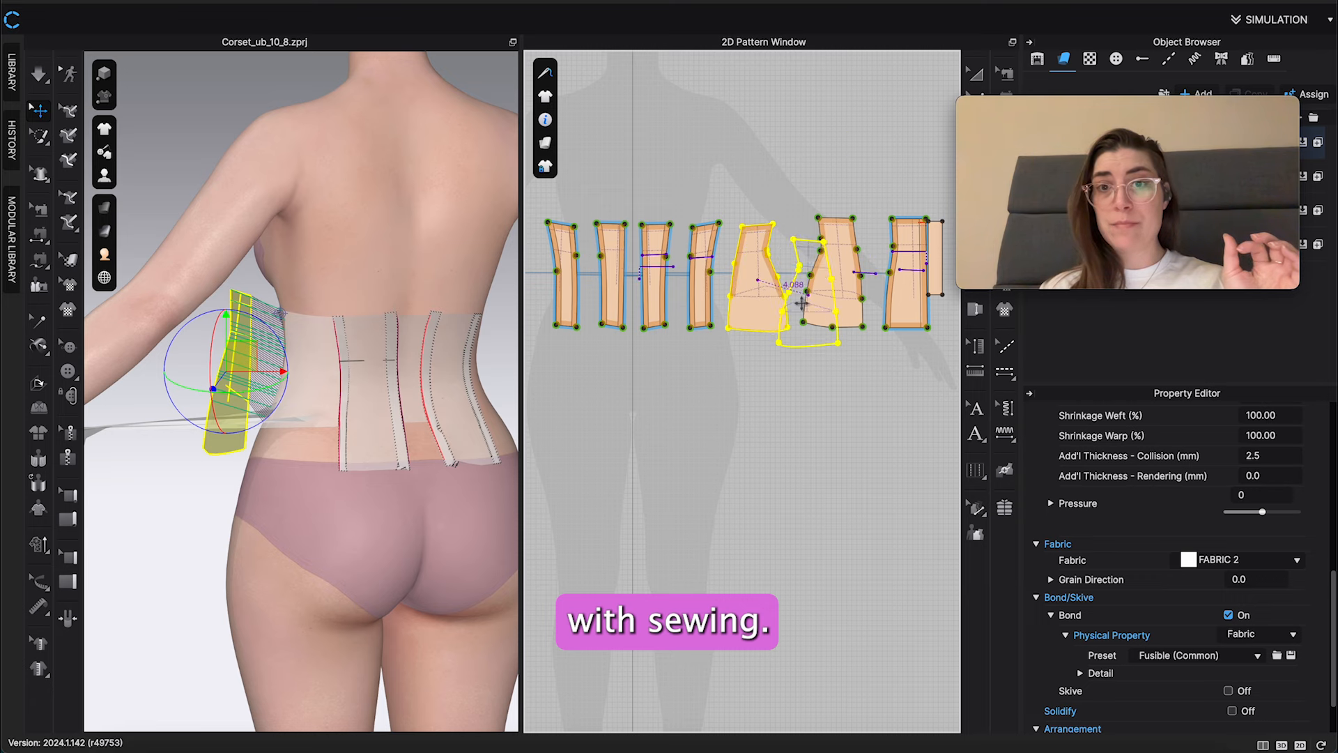
middle_drag(604, 393, 850, 390)
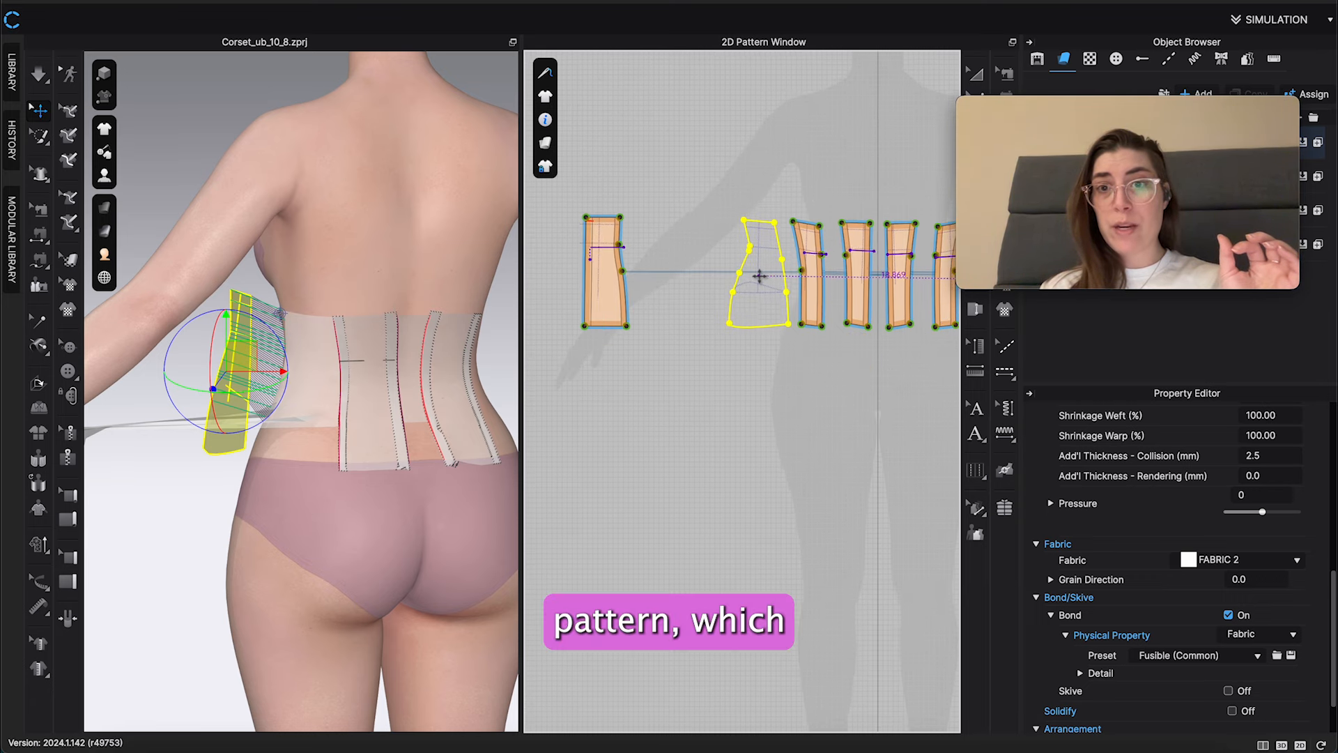
click(755, 274)
click(827, 413)
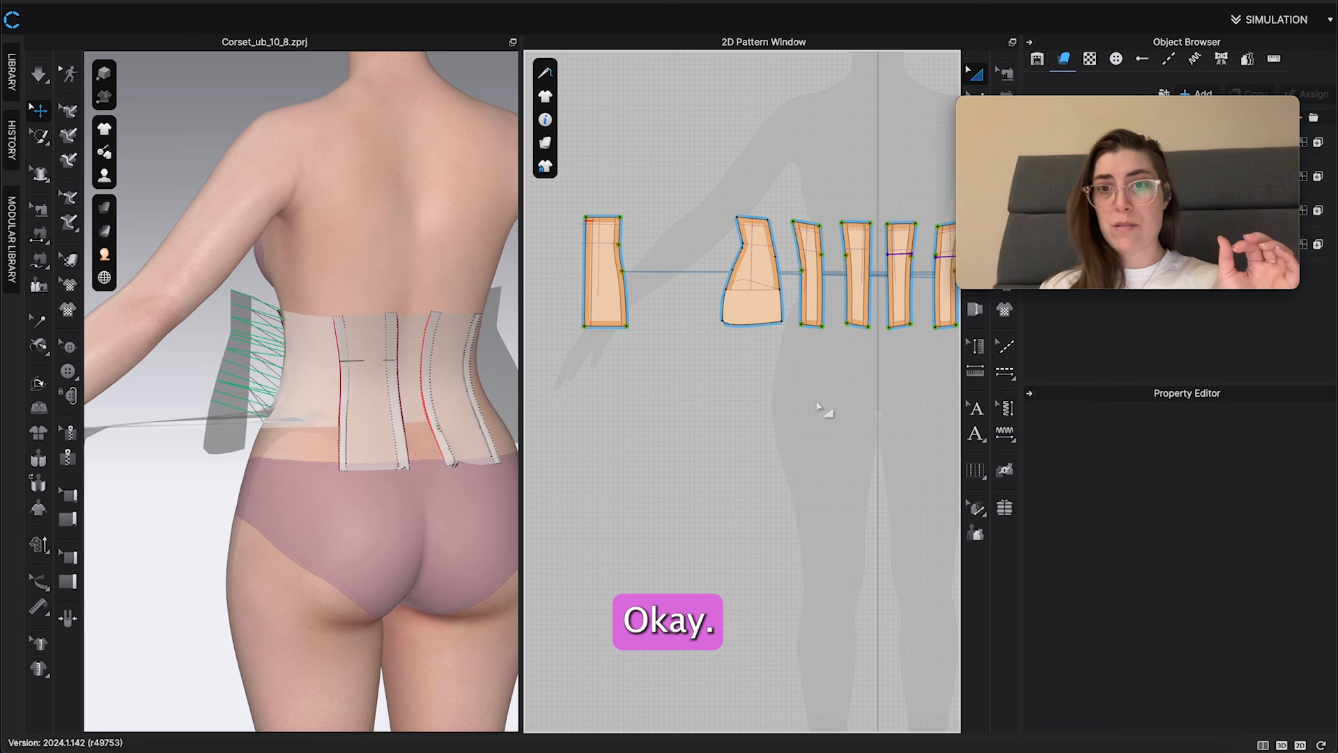
Clone the extended flared back panel as a symmetric pattern with sewing and place it between the opposite white side panel and center back panel
middle_drag(906, 403, 608, 413)
click(766, 315)
right_click(773, 312)
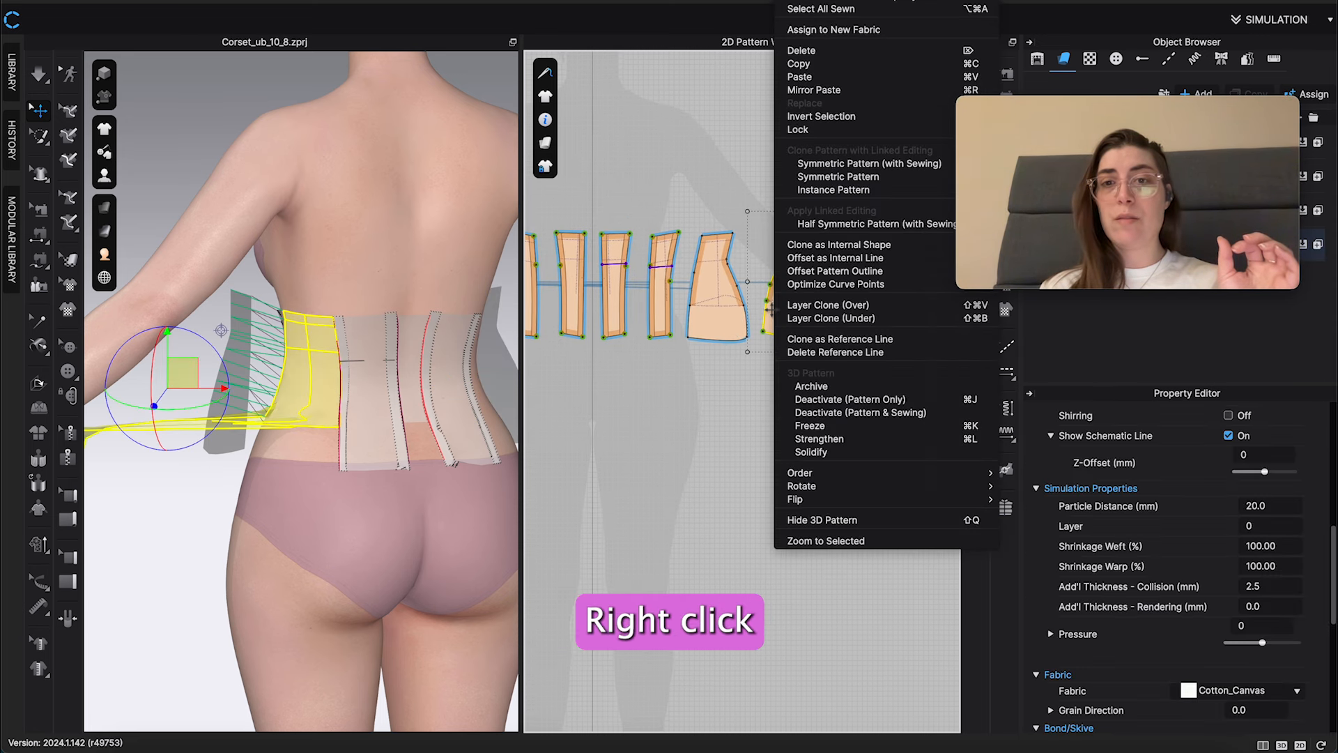
click(864, 164)
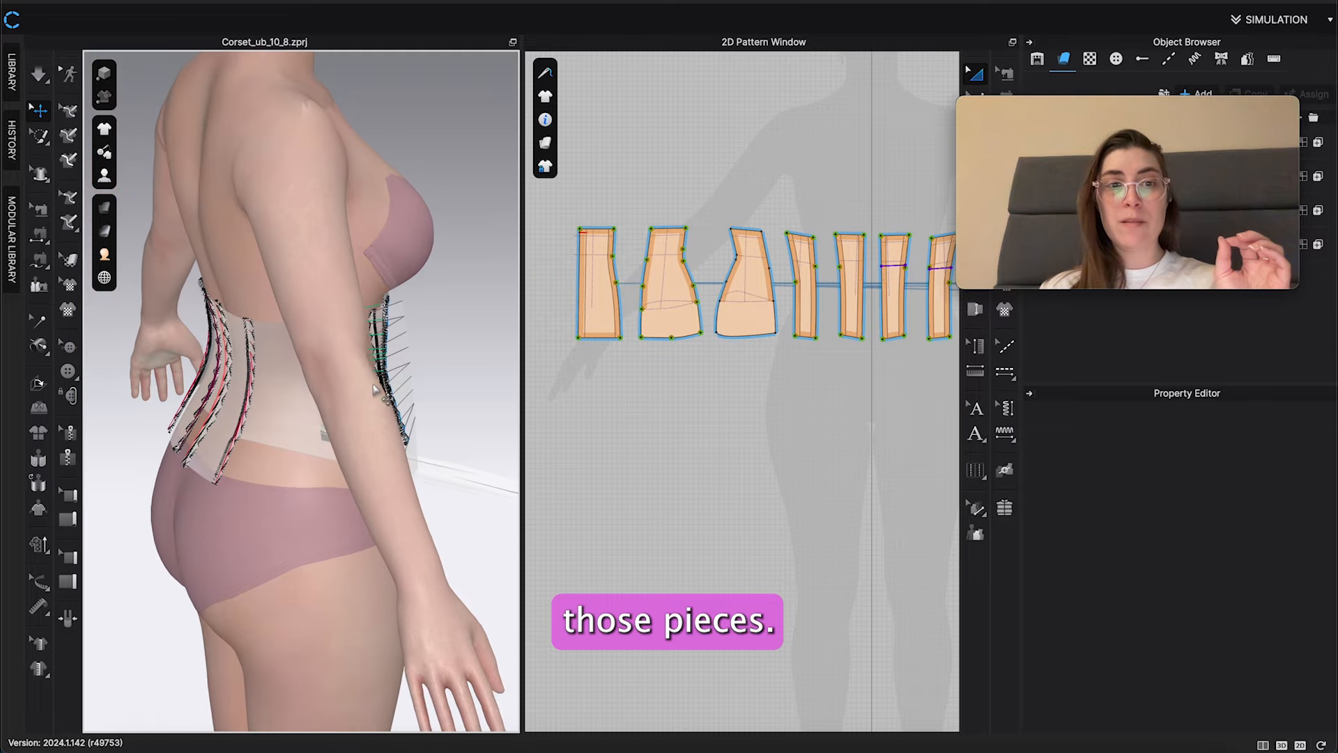
Reset the 3D arrangement of the distorted flared back panel that was merged with its extension
right_drag(352, 403, 285, 555)
middle_drag(286, 557, 418, 352)
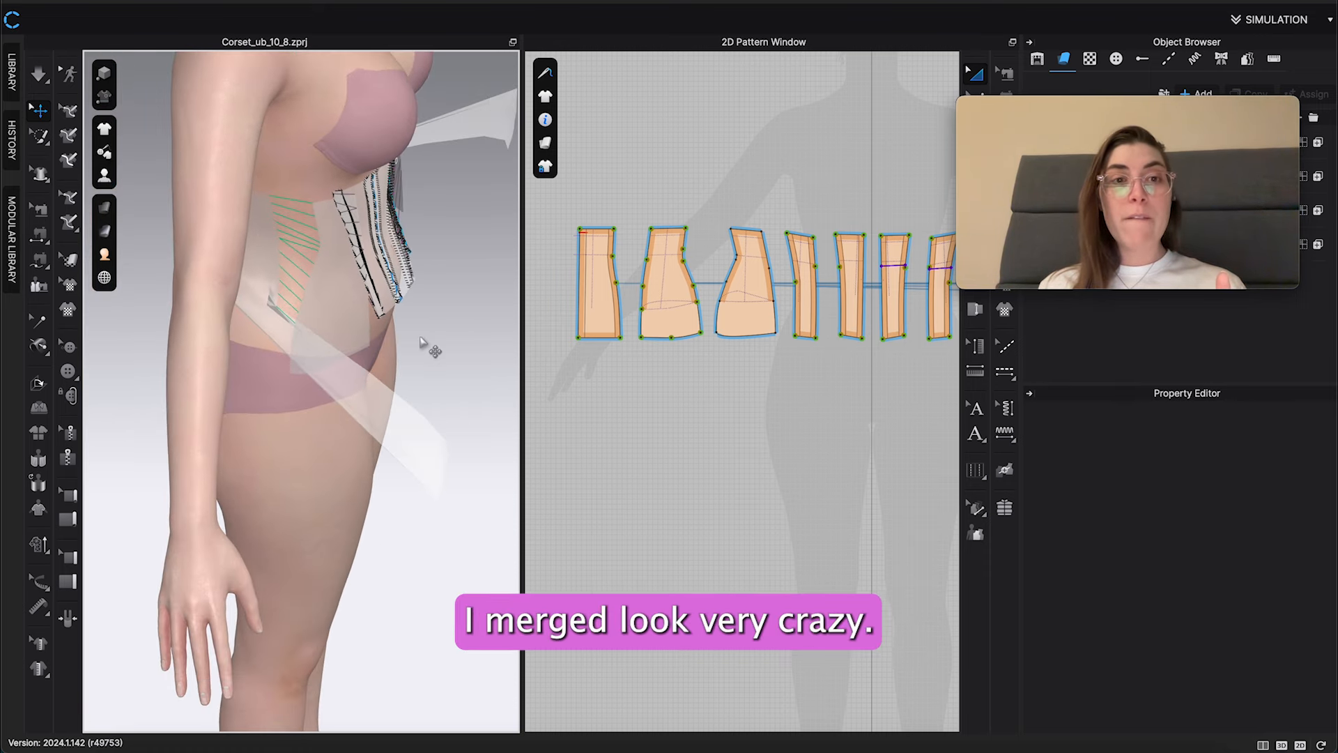
right_drag(417, 344, 421, 344)
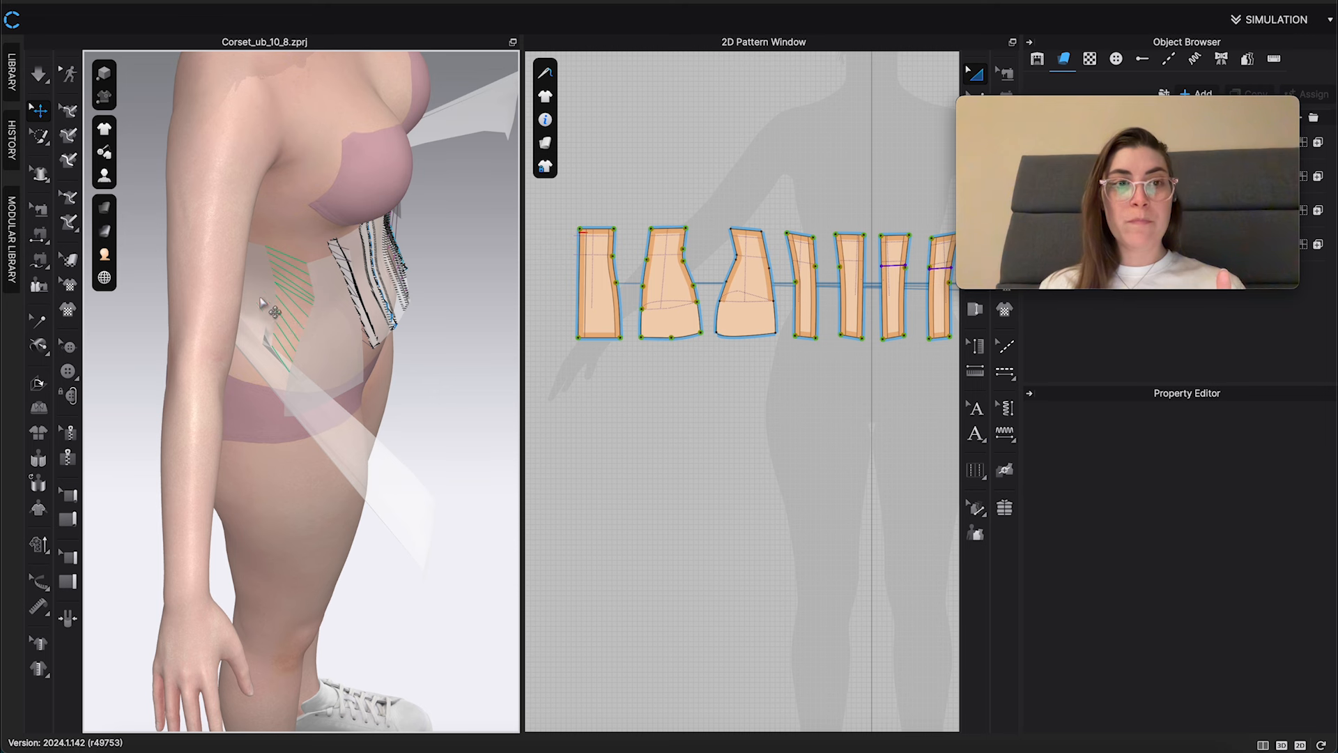
click(262, 302)
right_click(262, 302)
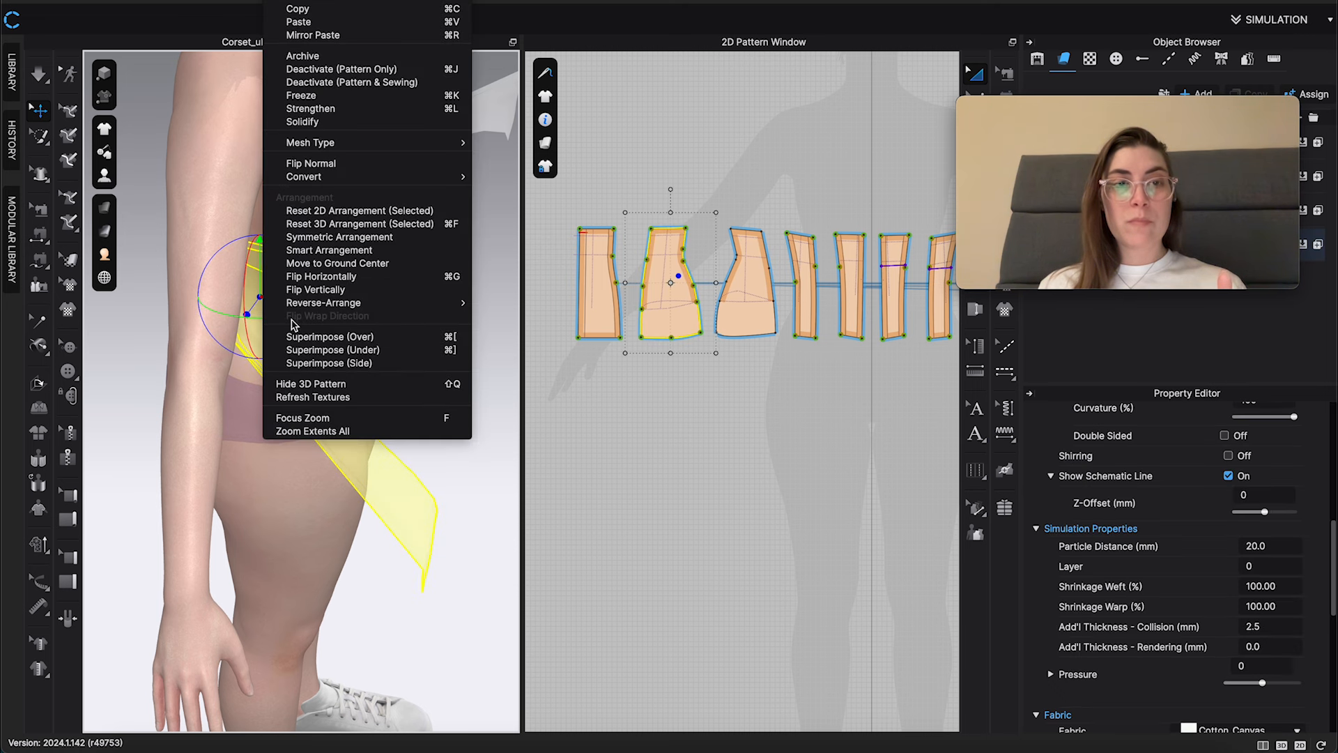
click(398, 224)
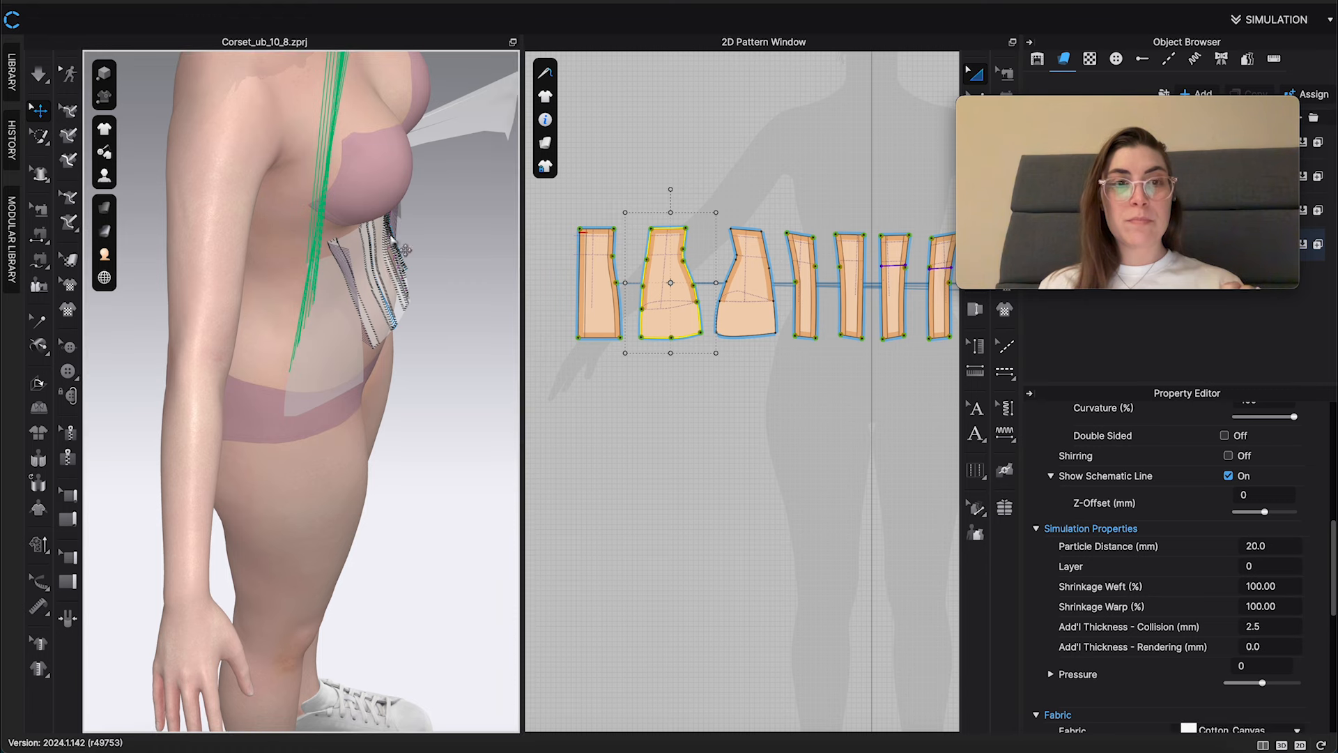
Bring the reset flared panel down from above the avatar's head to waist height behind the body
scroll(358, 309, down, 10)
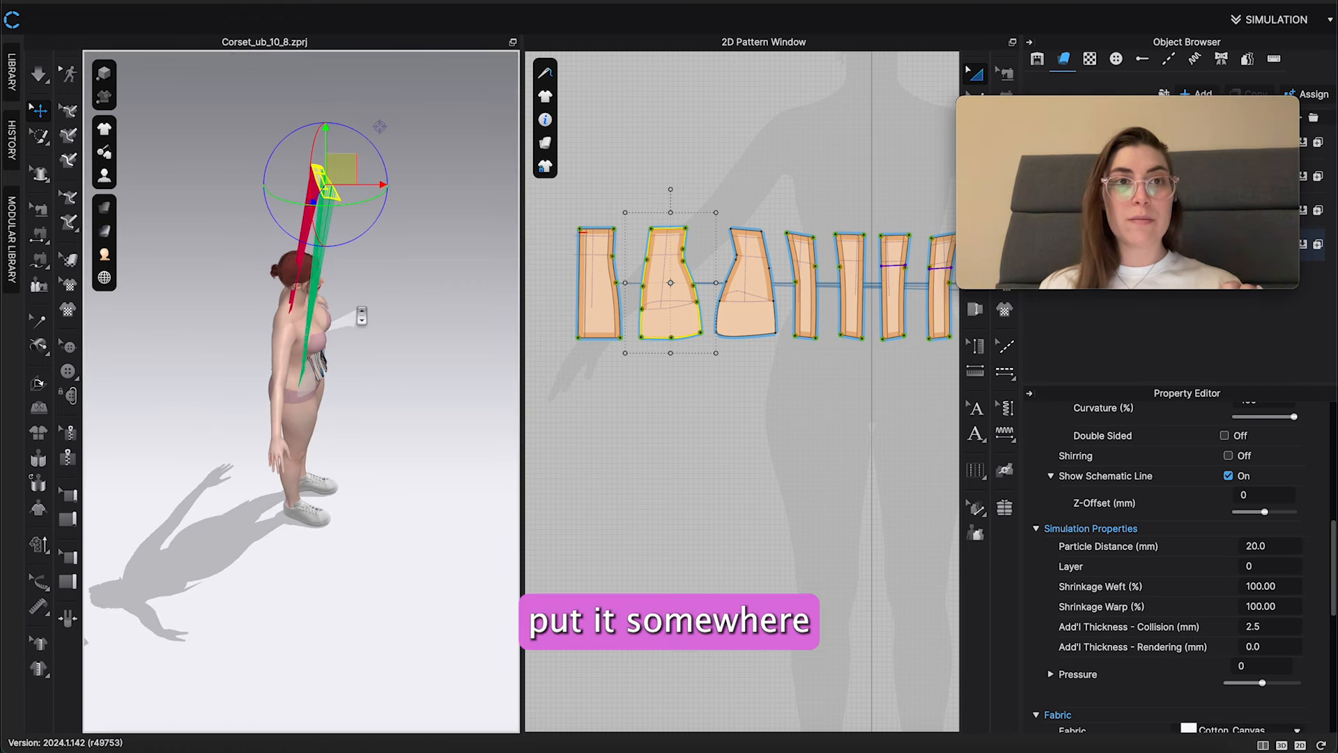
right_drag(355, 218, 334, 295)
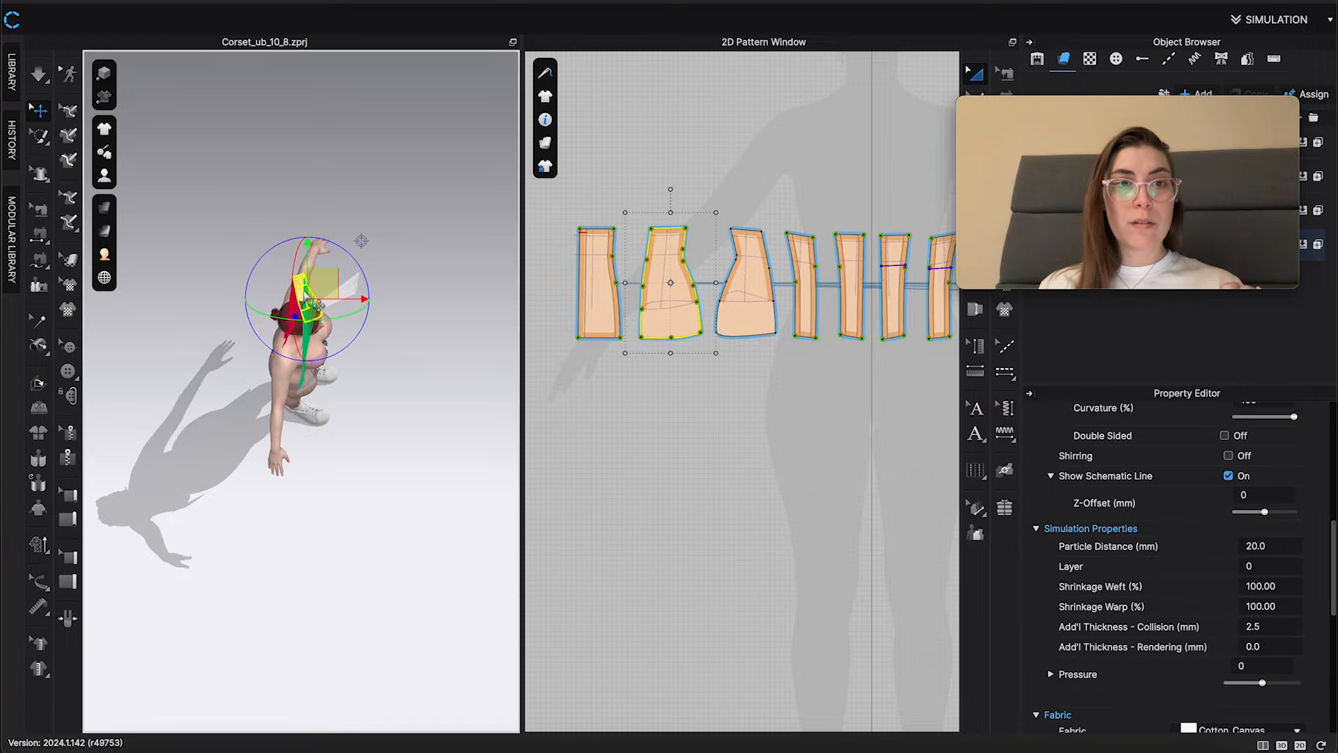
drag(300, 290, 294, 333)
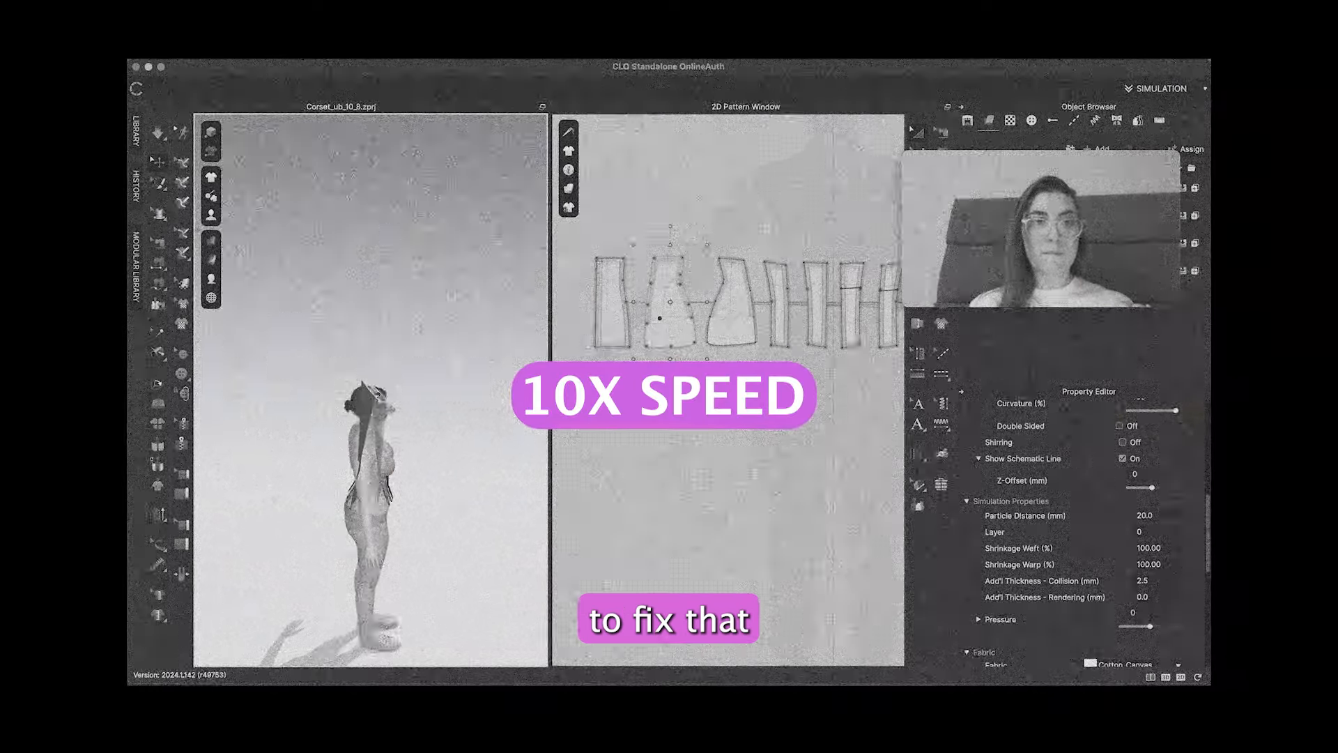
right_drag(390, 551, 335, 543)
drag(390, 514, 354, 483)
right_drag(353, 483, 310, 488)
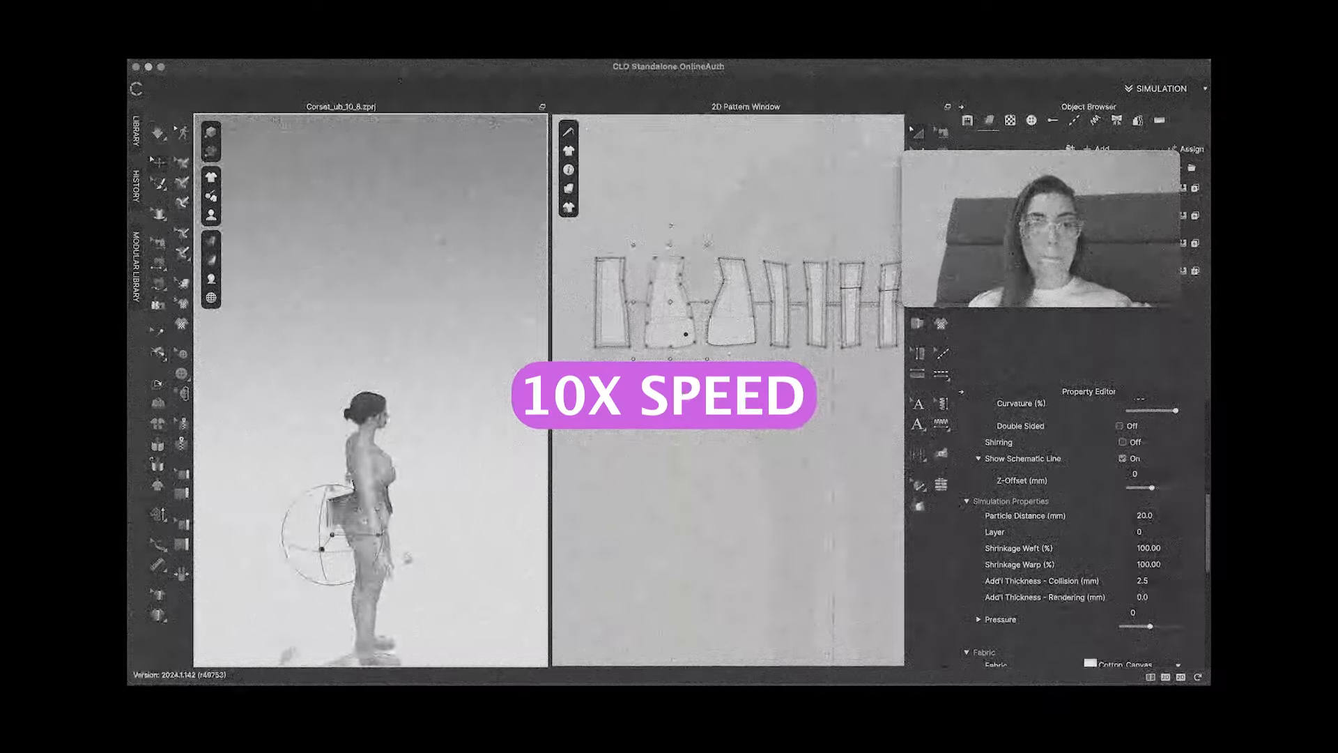
Position the flared panel in 3D just outside the avatar's hip, beside the back panels, clear of body collisions
scroll(335, 488, up, 5)
drag(328, 492, 390, 463)
right_drag(390, 463, 380, 530)
right_drag(424, 390, 363, 348)
drag(307, 481, 322, 493)
scroll(335, 488, up, 5)
right_drag(355, 446, 446, 419)
drag(331, 335, 349, 301)
mouse_move(390, 419)
right_down()
mouse_move(384, 349)
mouse_move(379, 419)
right_up()
right_drag(206, 386, 313, 388)
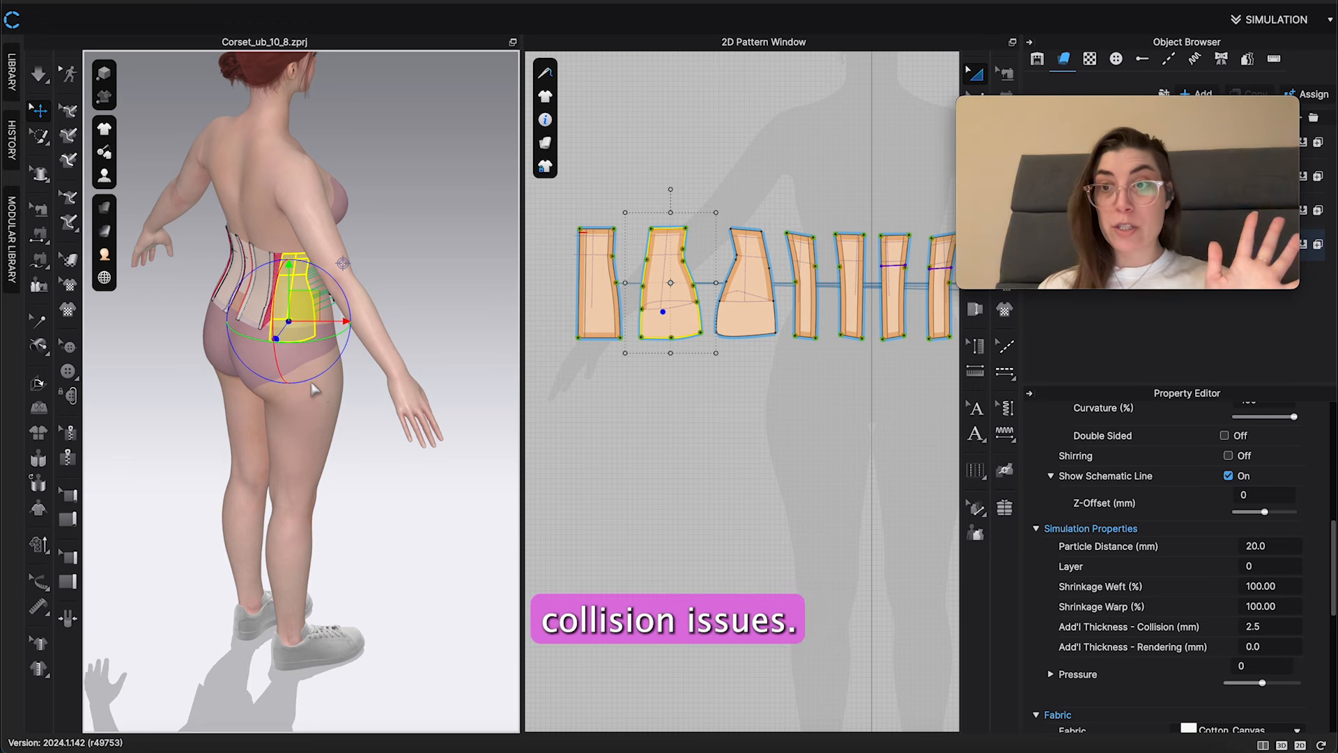
Select the distorted matching flared panel on the other side of the body for the same 3D rearrangement
right_drag(313, 387, 472, 377)
click(311, 432)
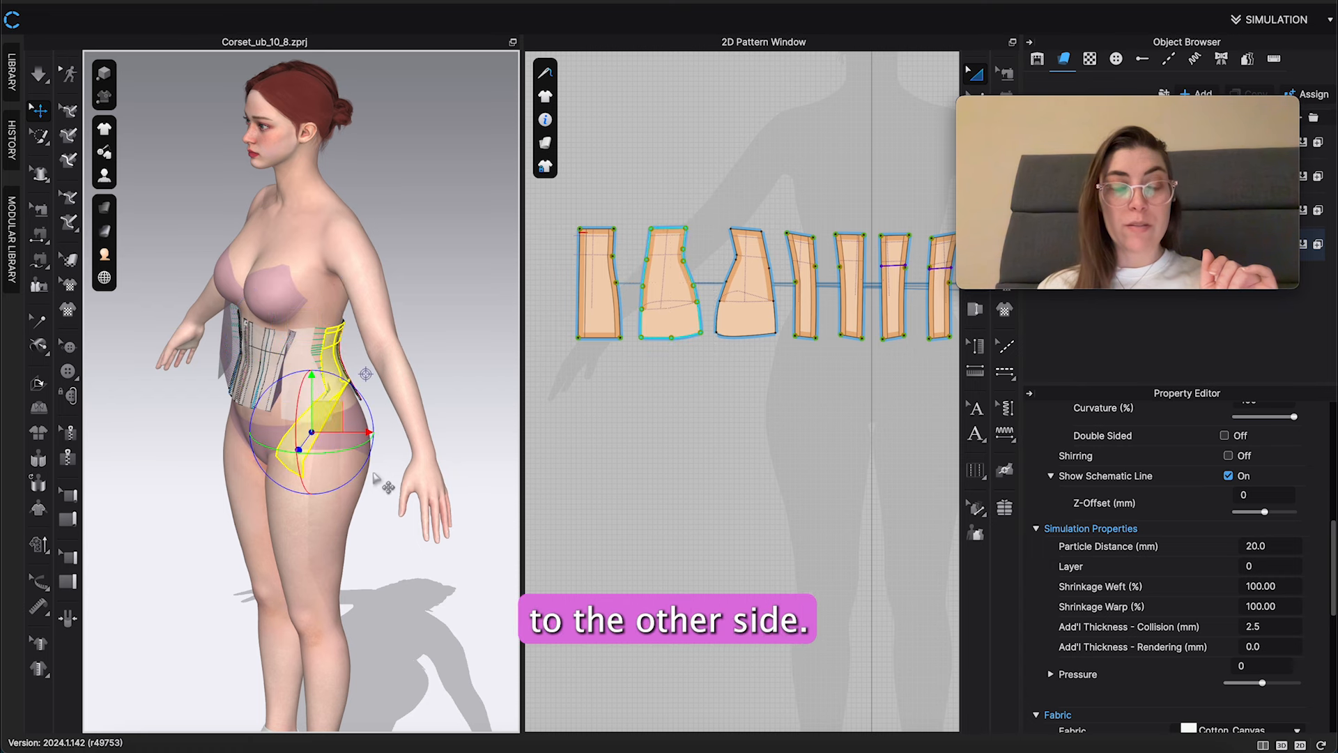
right_drag(373, 474, 382, 509)
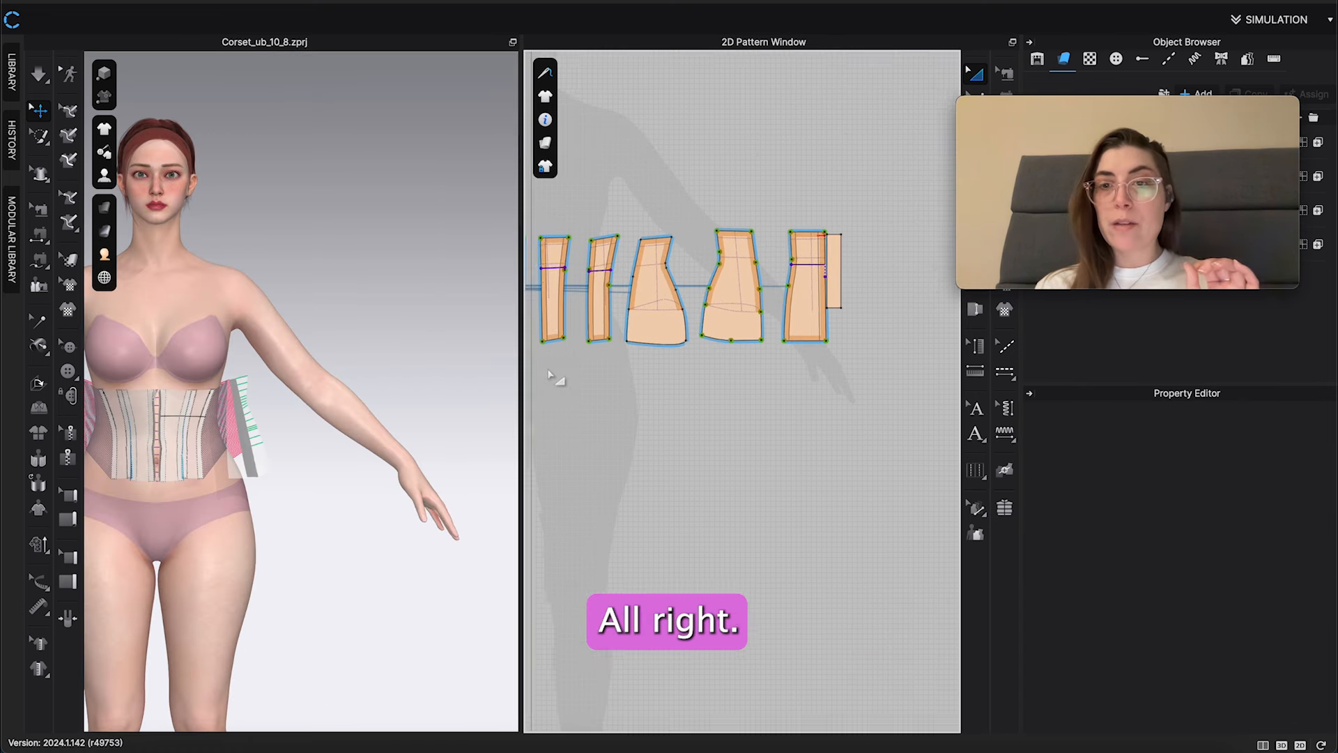
Stretch the modesty panel's lower edge downward to just above the hem level of the adjacent center back panel
scroll(662, 374, up, 2)
scroll(864, 341, up, 4)
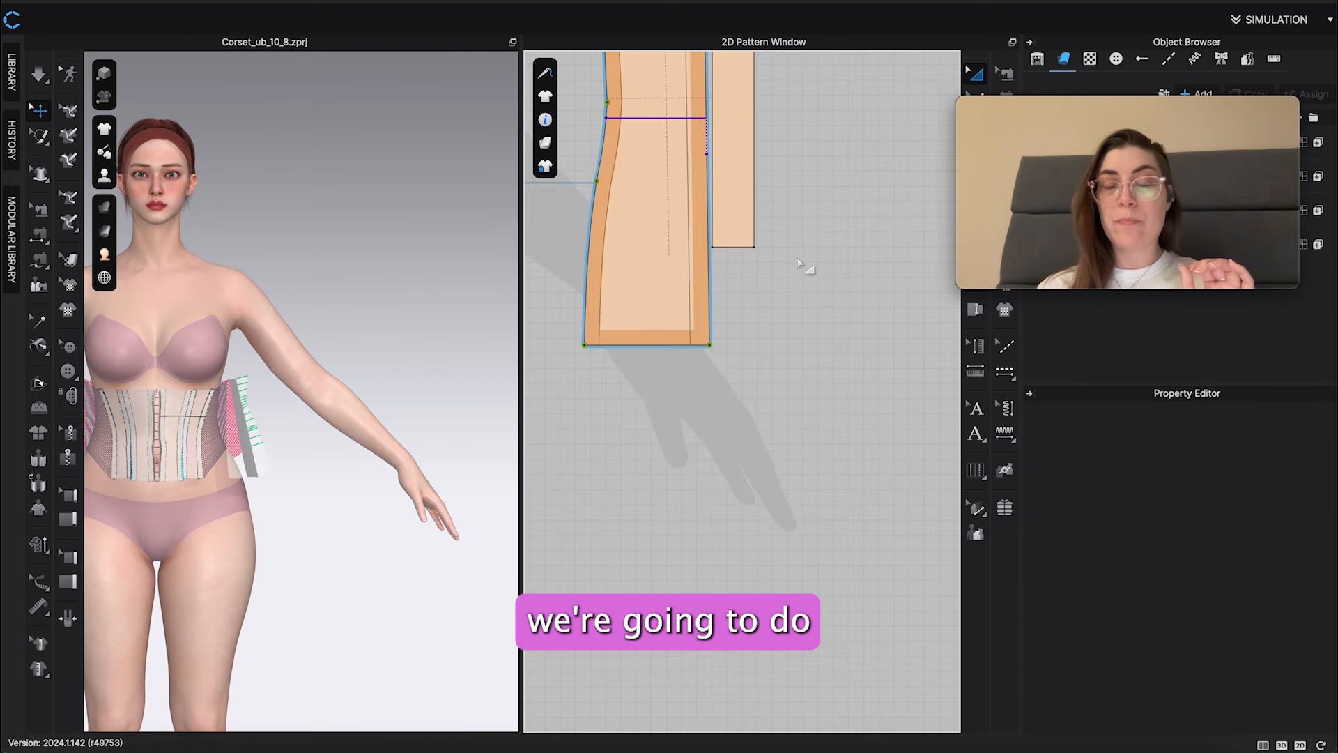
right_drag(800, 262, 824, 397)
click(751, 352)
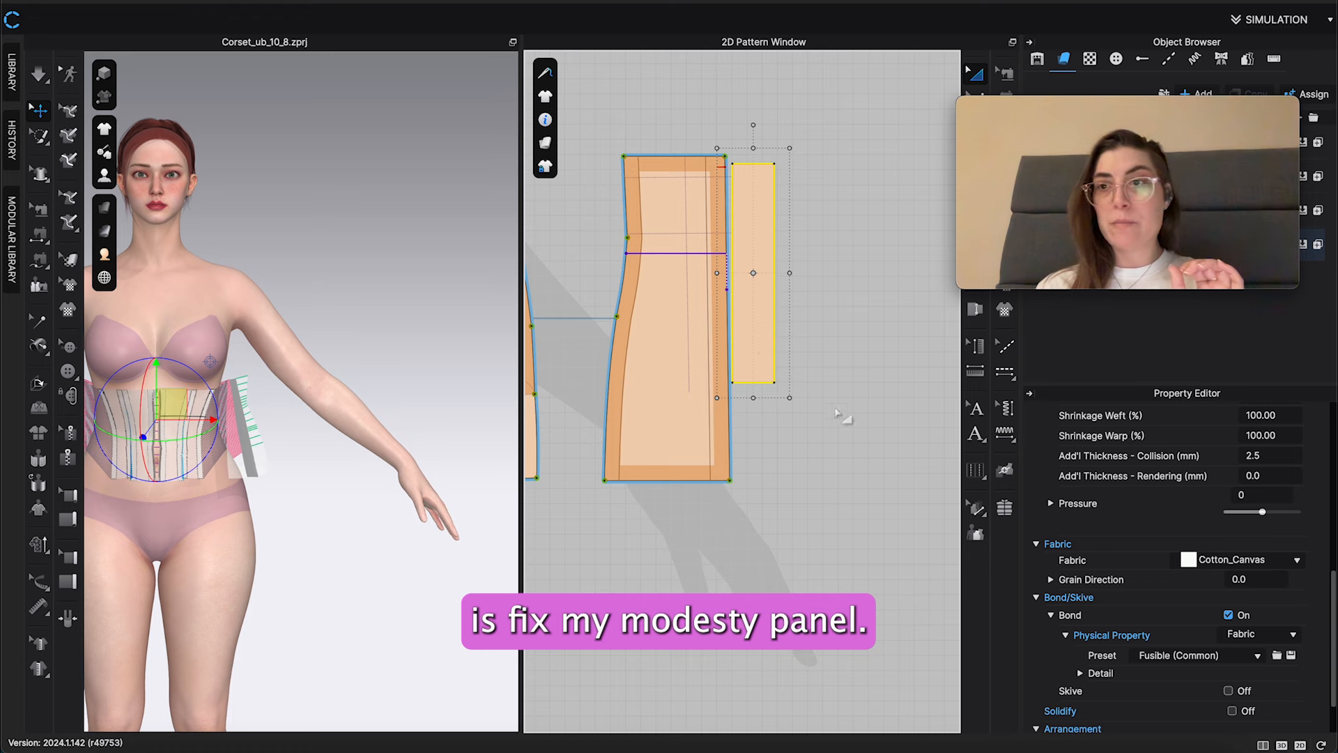
click(842, 415)
click(751, 357)
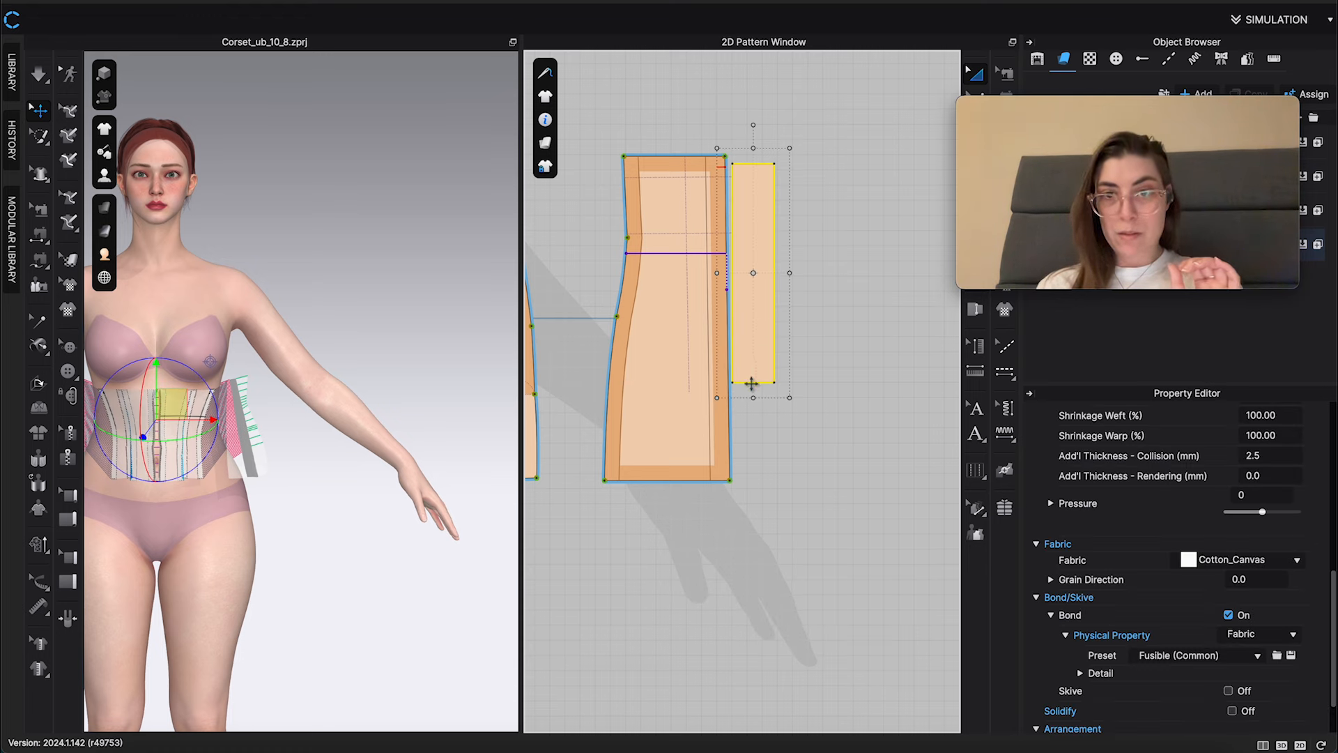
drag(753, 398, 753, 479)
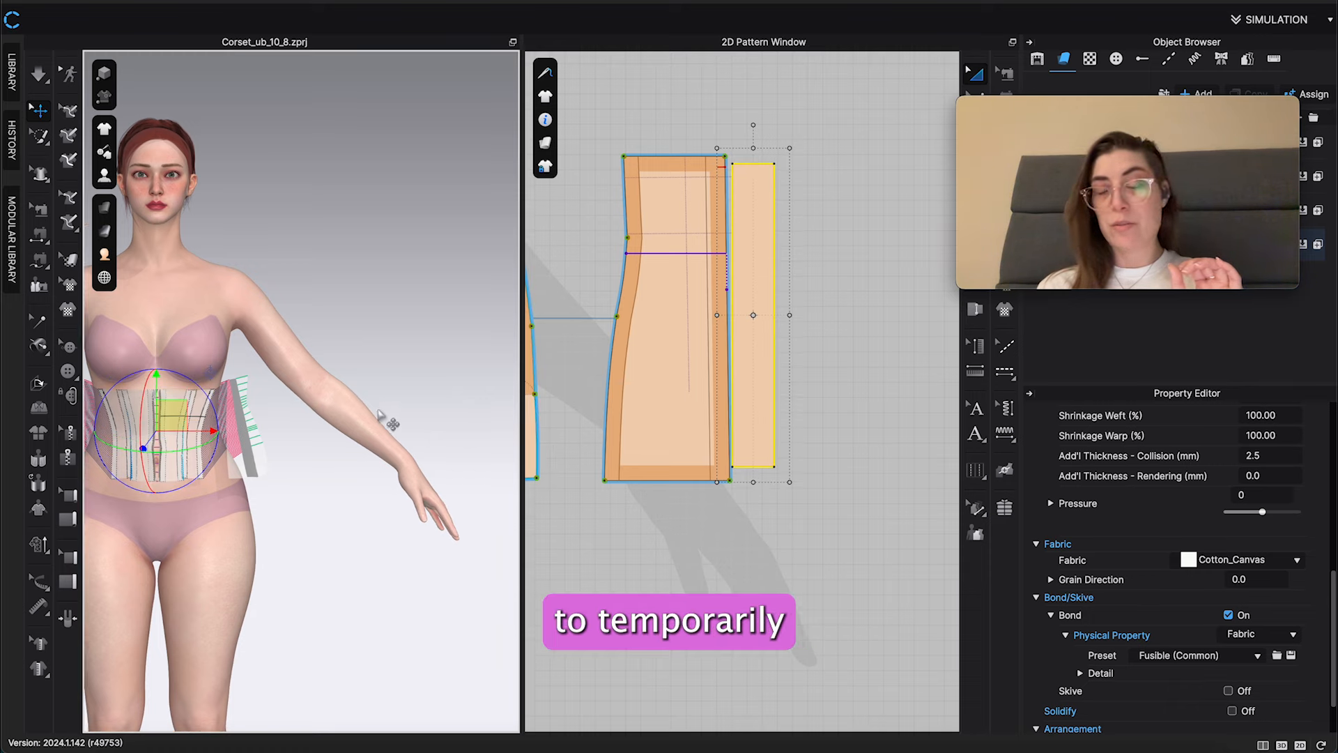
Examine the placement of the corset panels and their sewing around the avatar's waist in the 3D view
right_drag(380, 413, 405, 429)
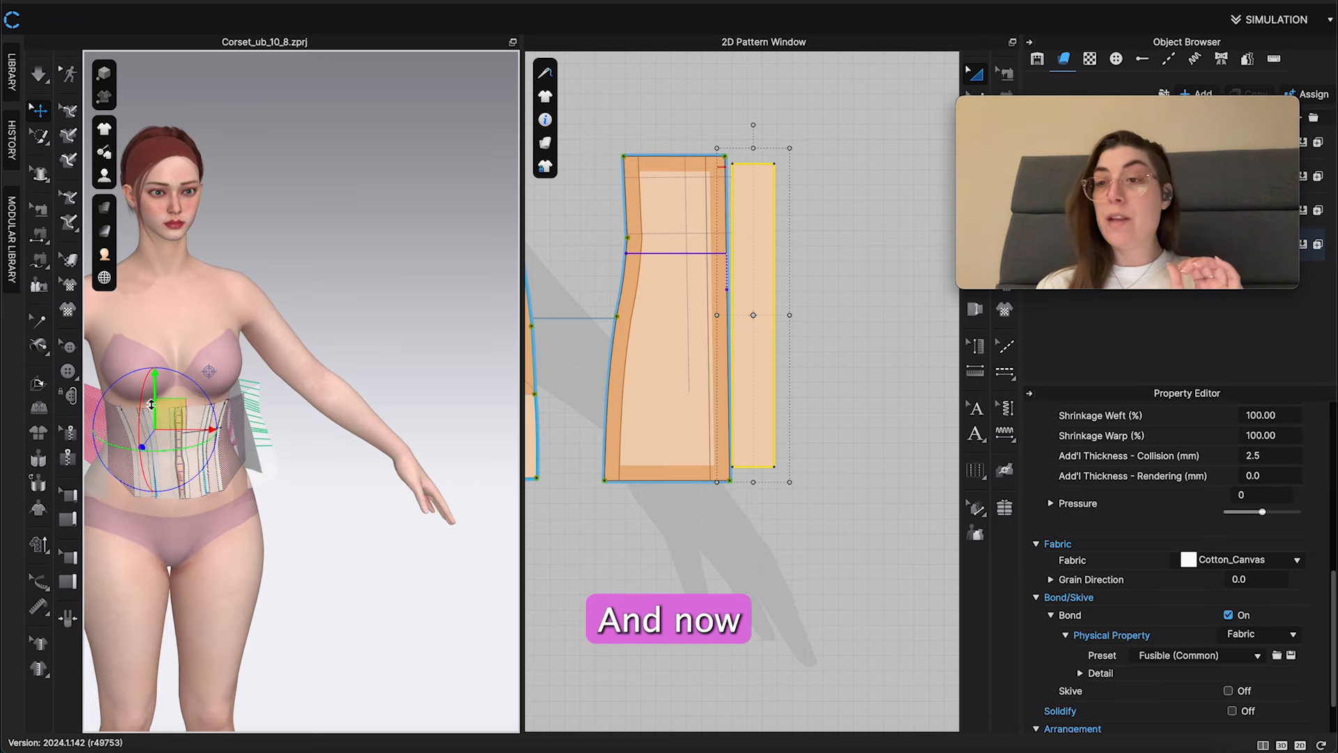
right_drag(201, 406, 335, 369)
scroll(336, 370, down, 3)
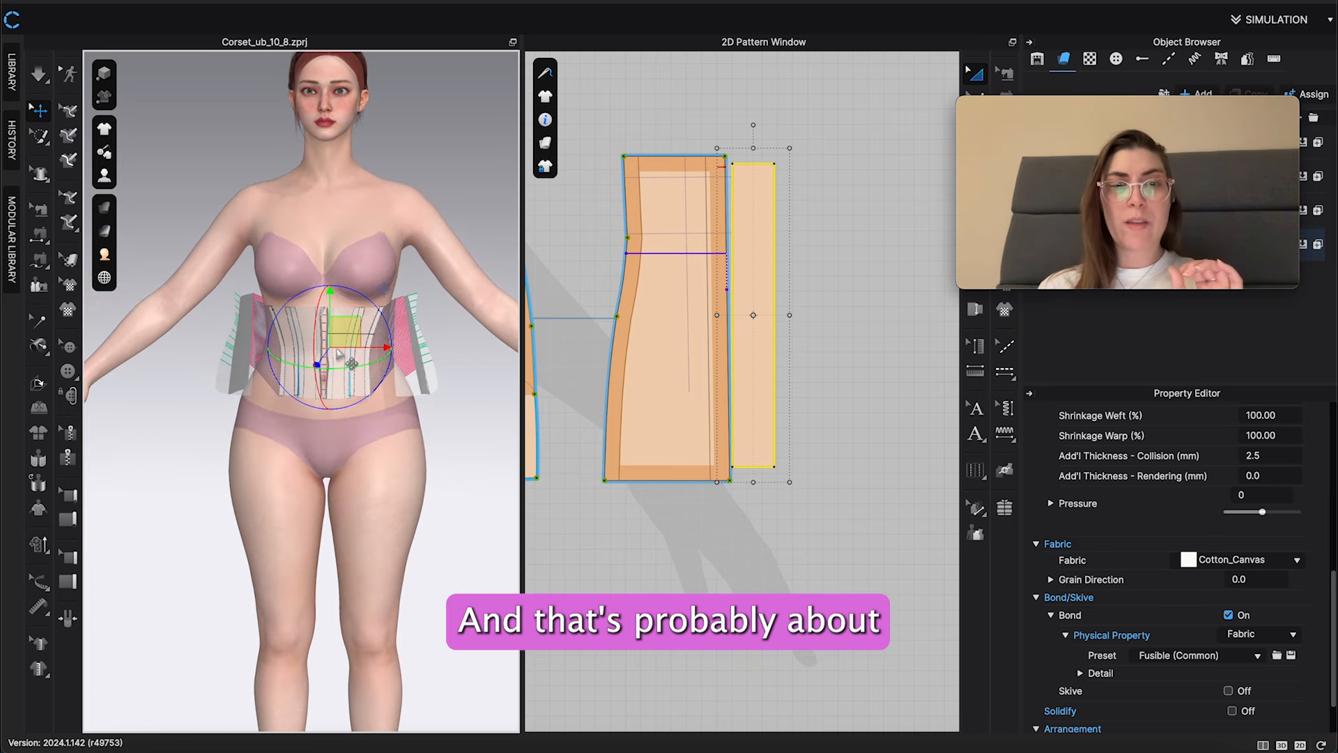
scroll(338, 357, down, 3)
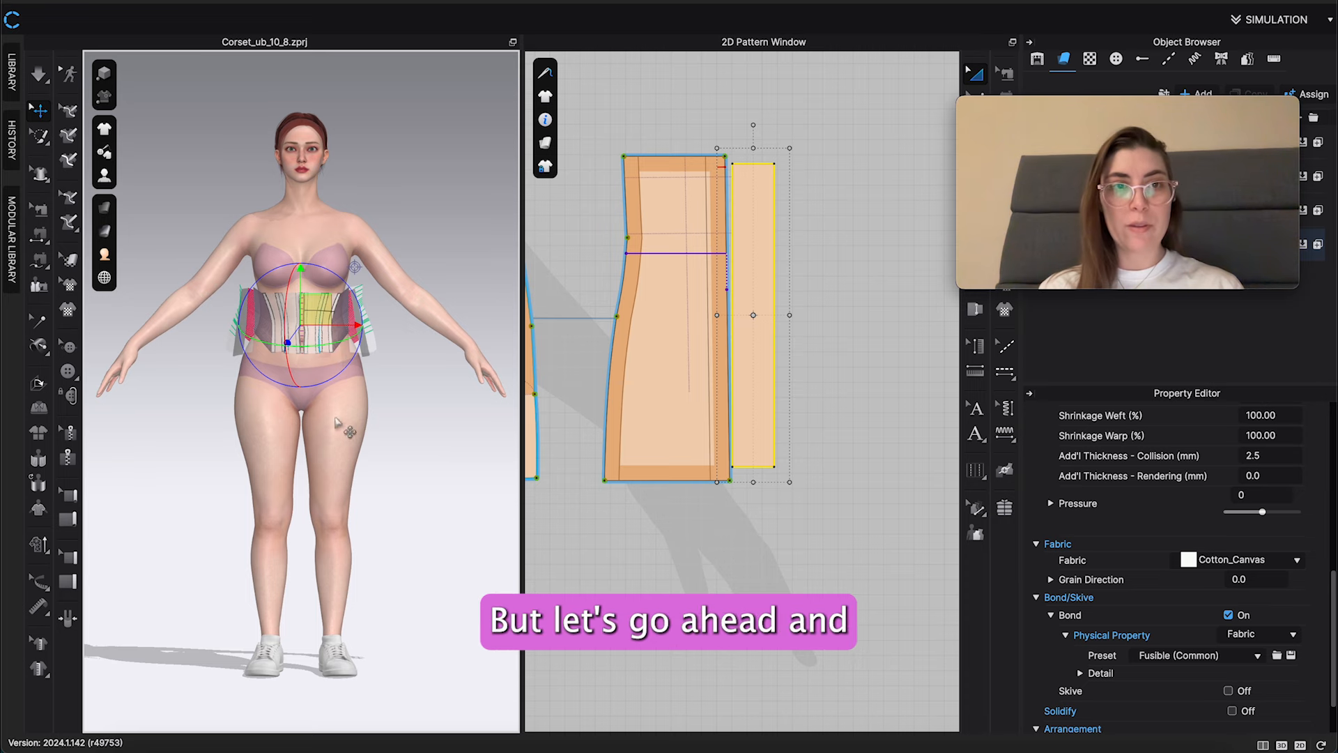
click(461, 459)
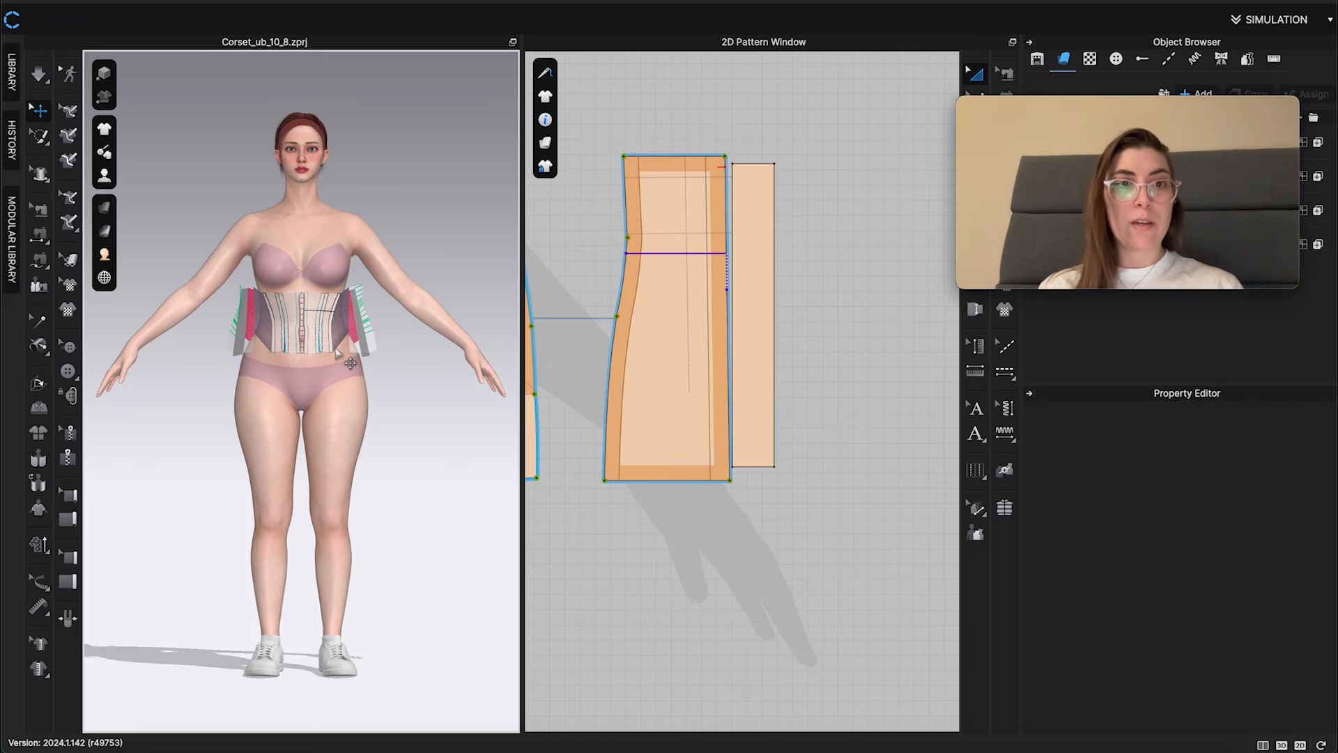
scroll(391, 391, up, 5)
right_drag(441, 342, 438, 352)
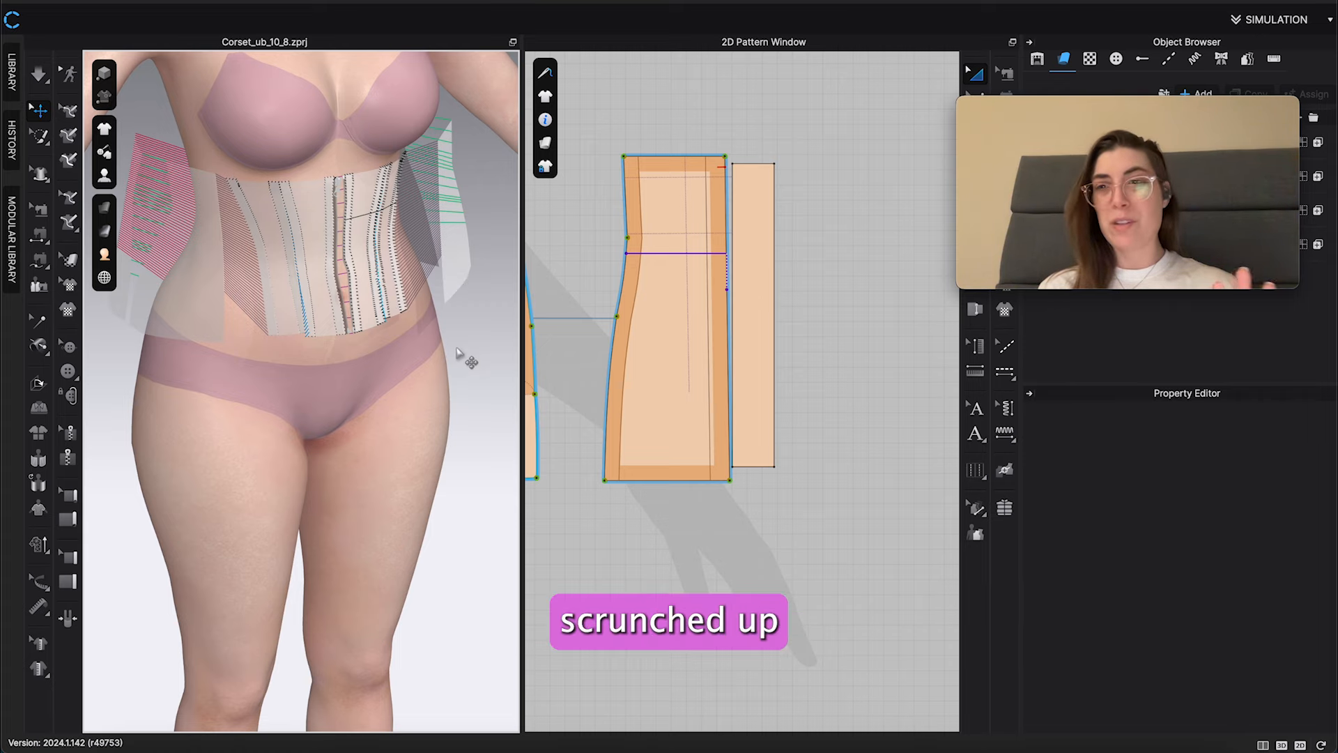
right_drag(457, 351, 423, 330)
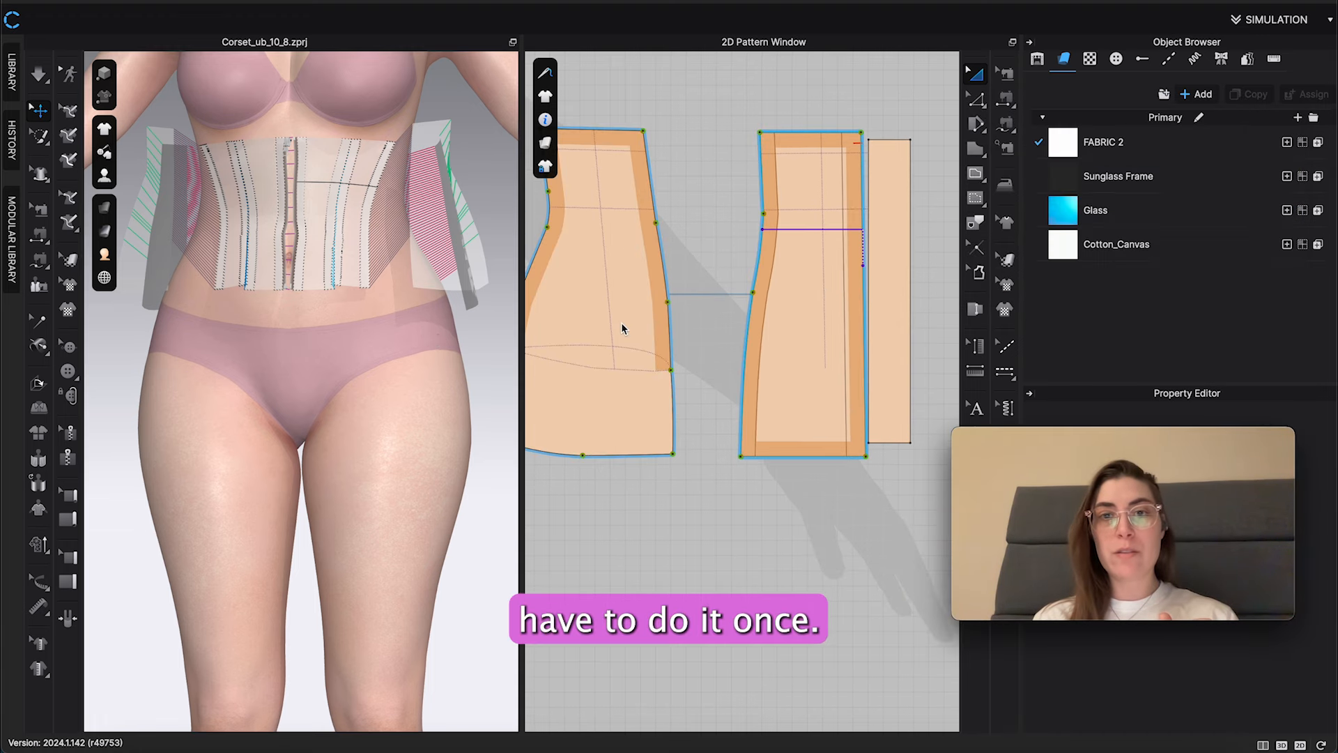
Compare the sewn edge lengths of the adjoining front panels and examine how their seams meet at the hem in 3D
middle_drag(622, 324, 892, 325)
middle_drag(721, 337, 692, 339)
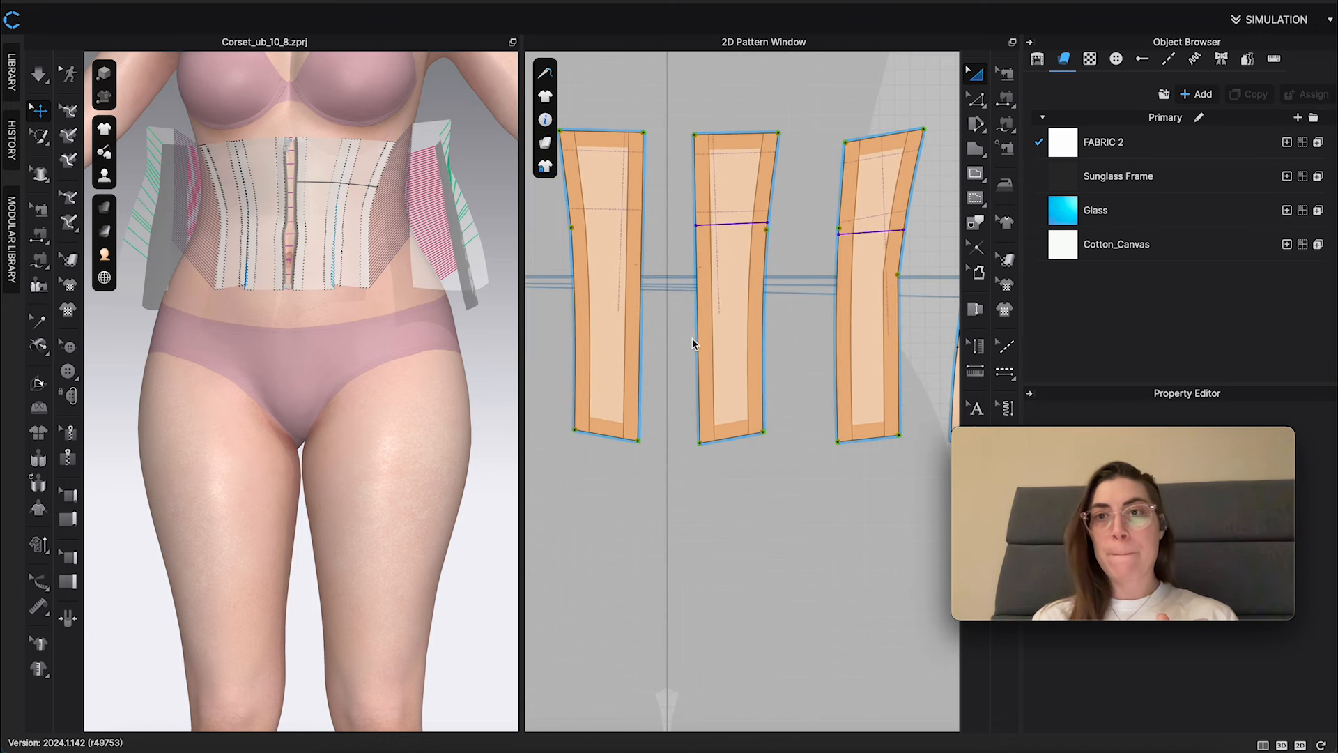
click(1007, 75)
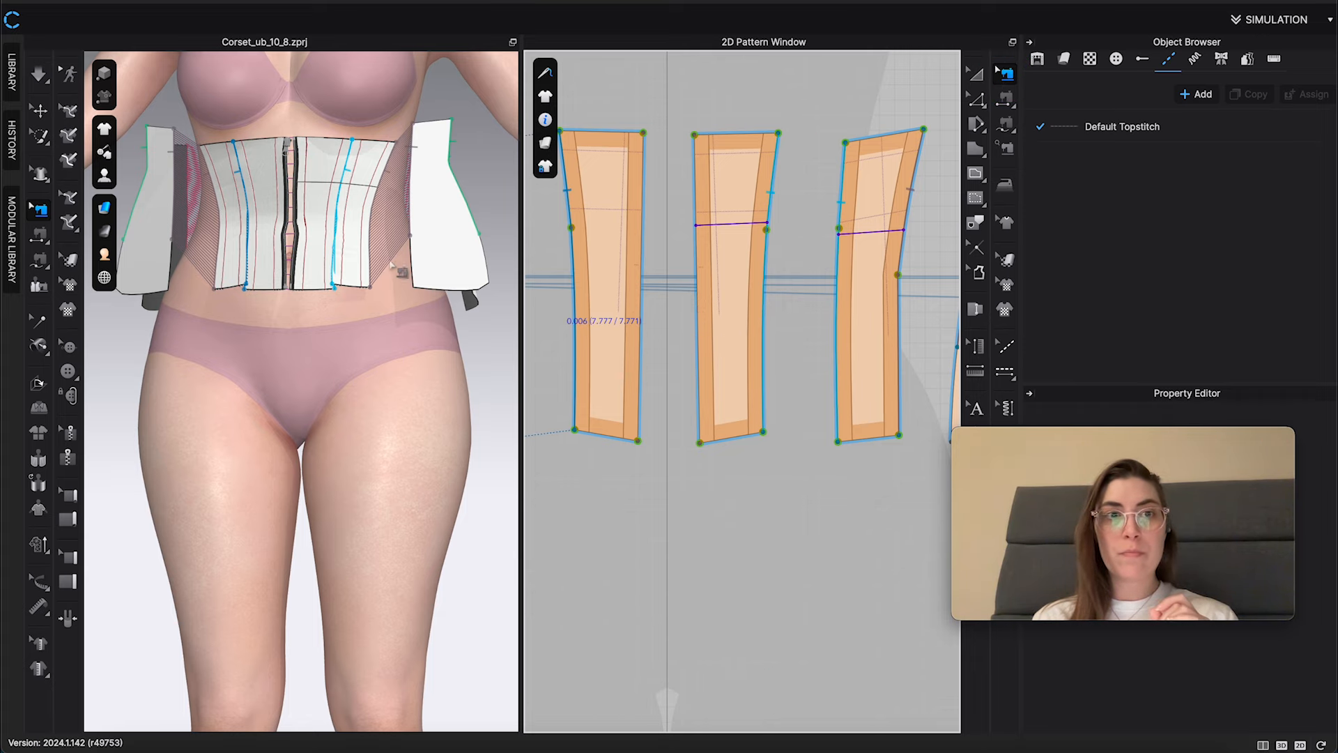
scroll(348, 268, up, 3)
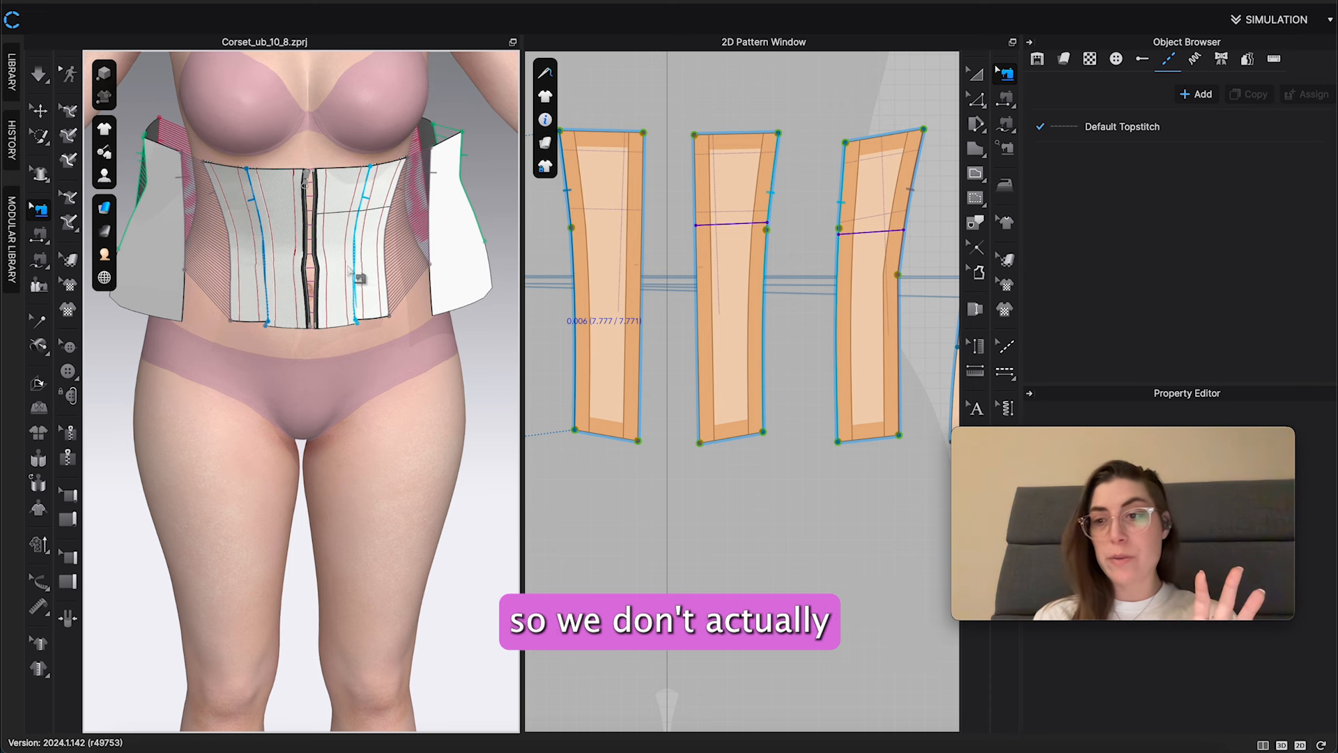
scroll(355, 274, up, 5)
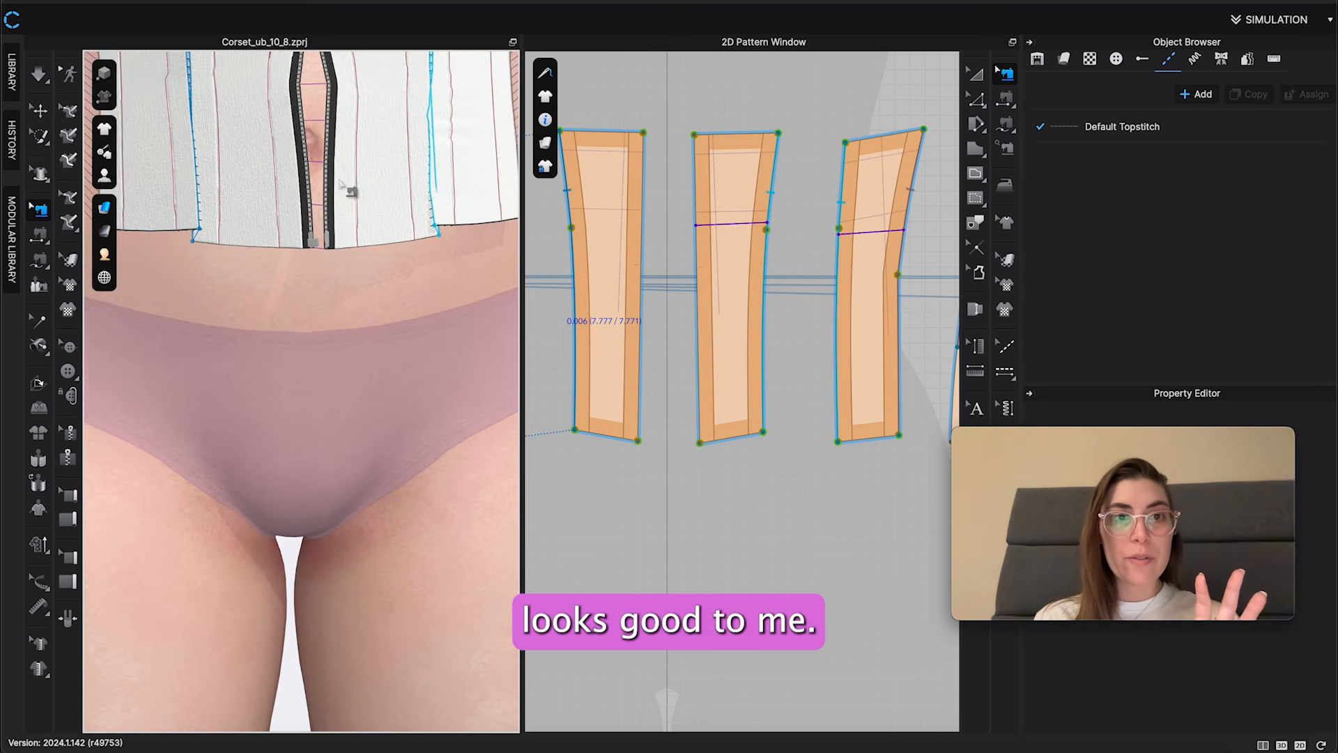
middle_drag(348, 192, 343, 394)
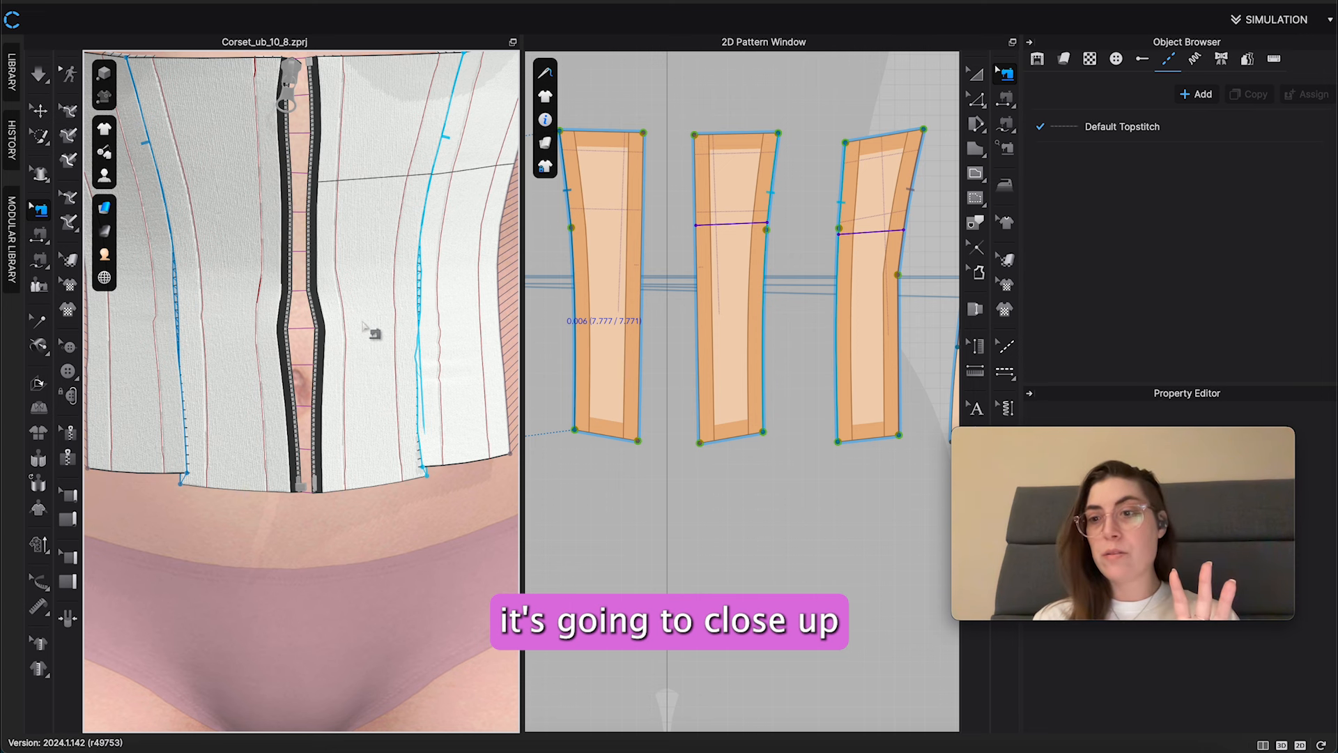
right_drag(363, 323, 332, 315)
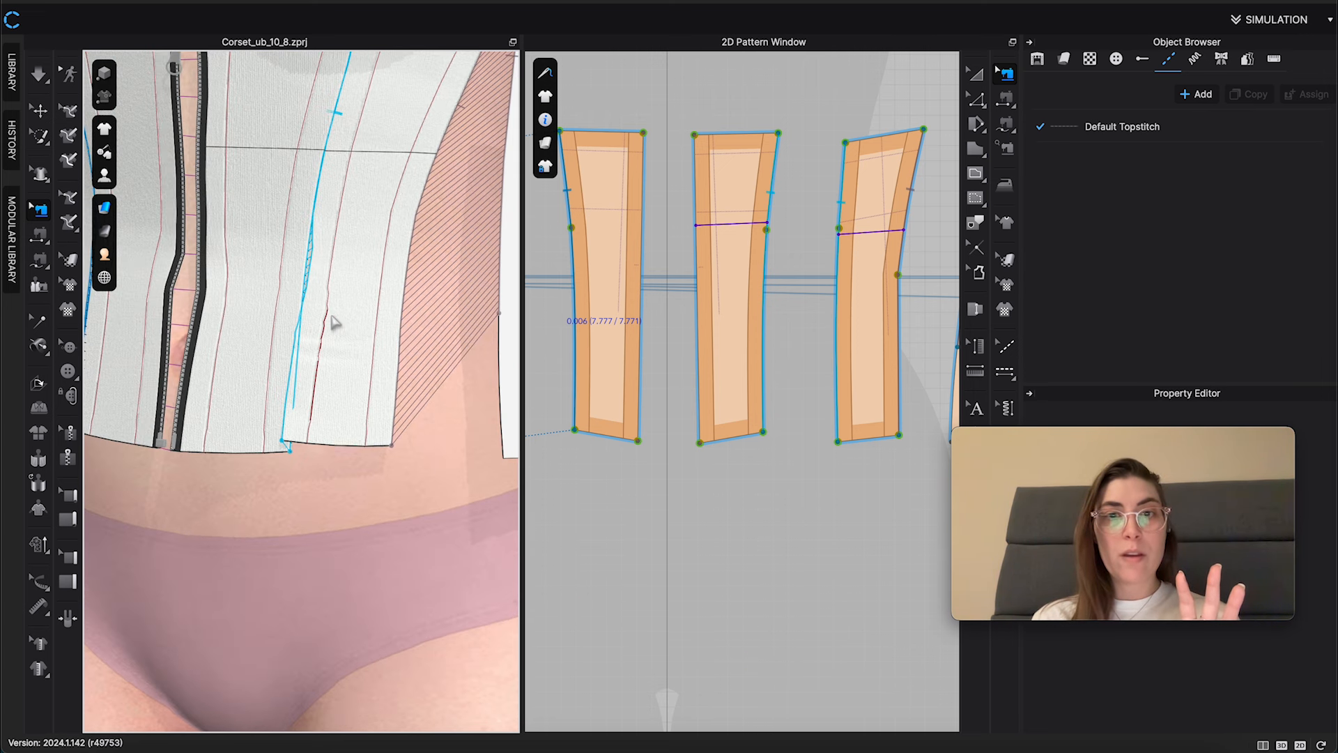
click(767, 303)
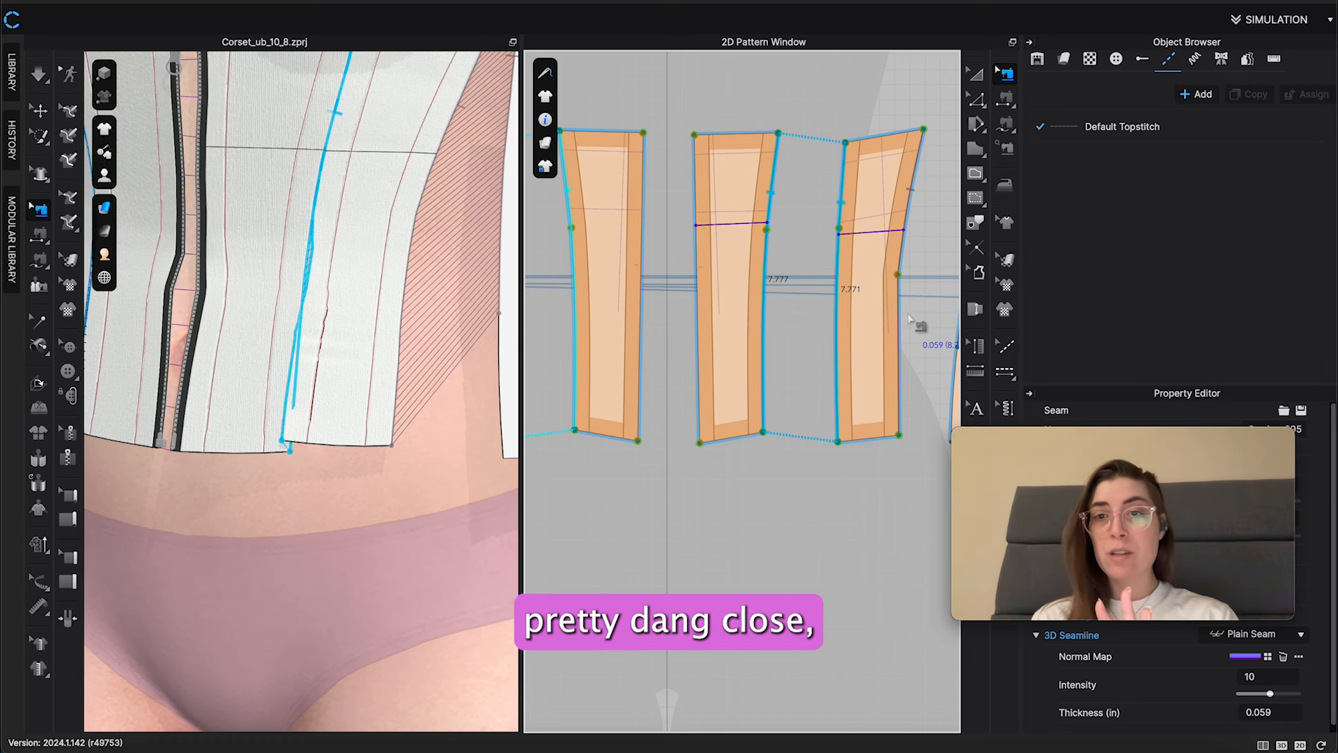
Extend the flared front panel's front sewing line to its bottom corner, and both sides of the seam joining the two flared panels to the hem
right_drag(909, 318, 678, 304)
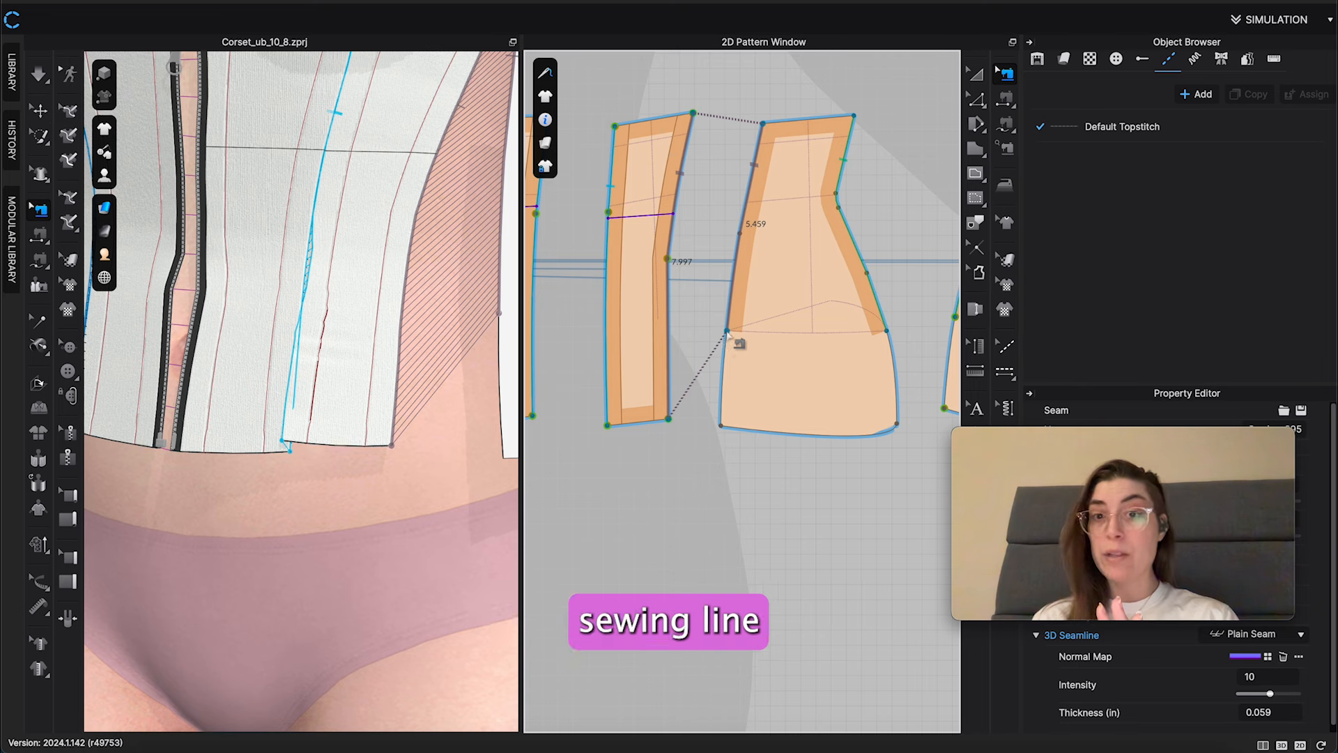
drag(726, 333, 722, 427)
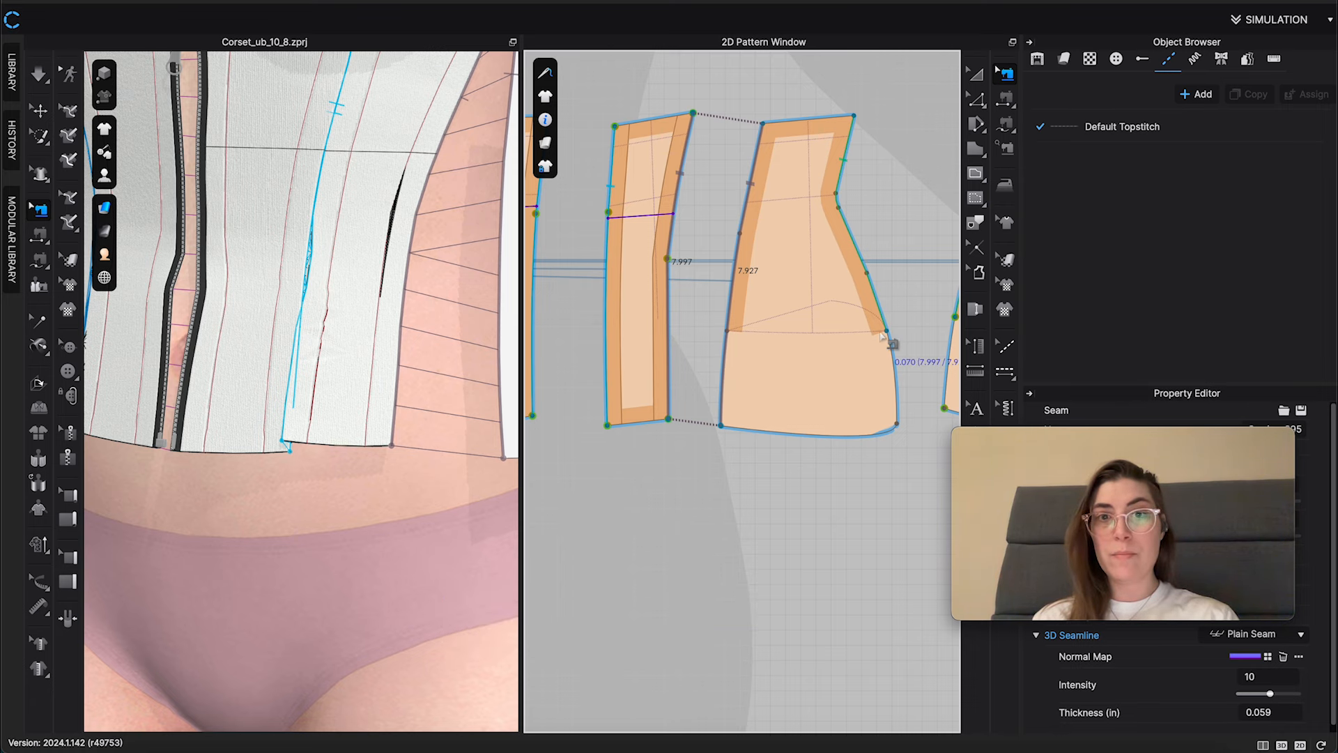
middle_drag(706, 327, 732, 292)
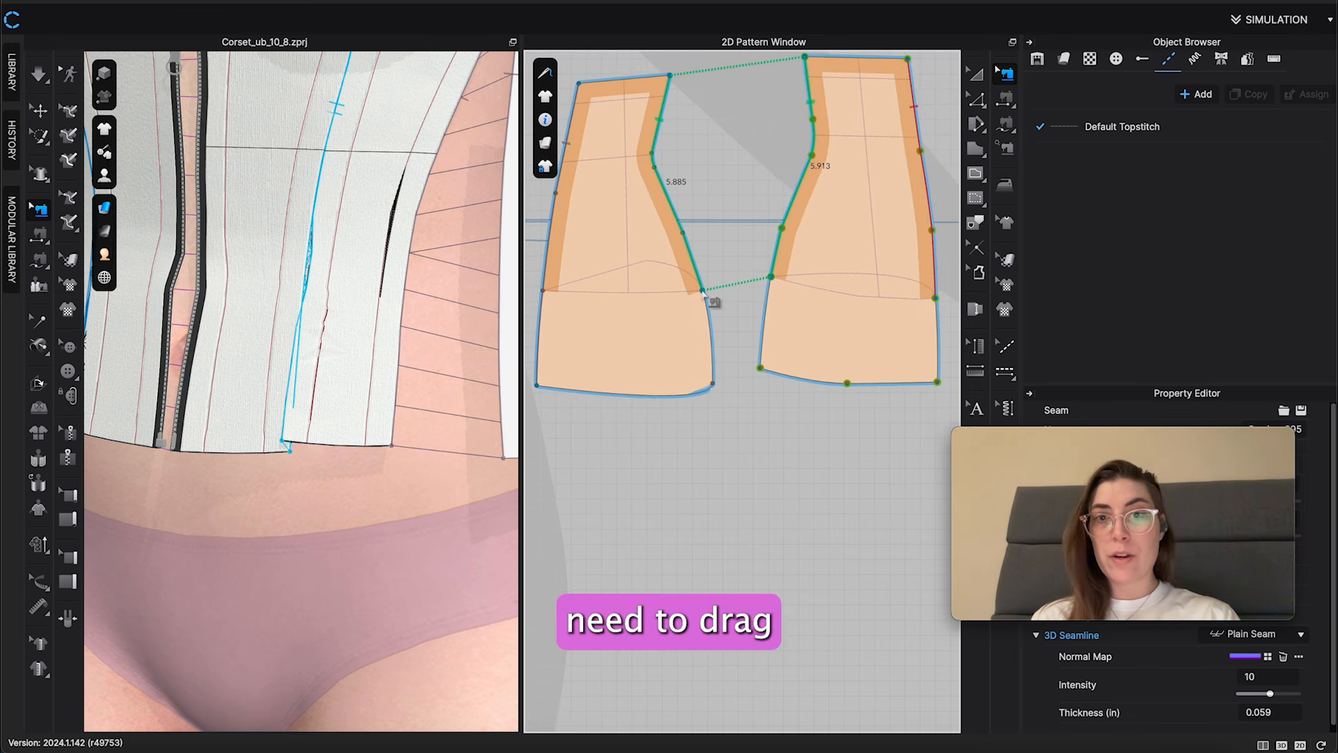
drag(704, 296, 706, 372)
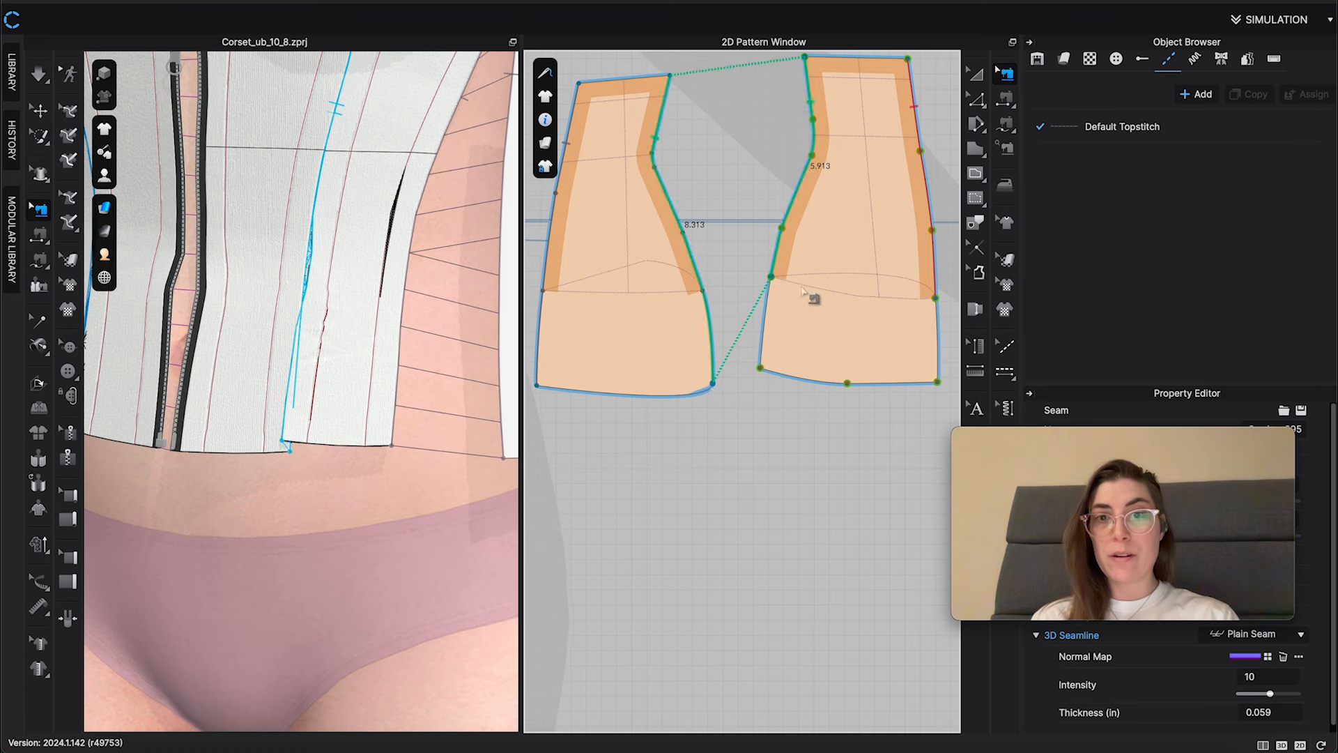
drag(772, 279, 760, 369)
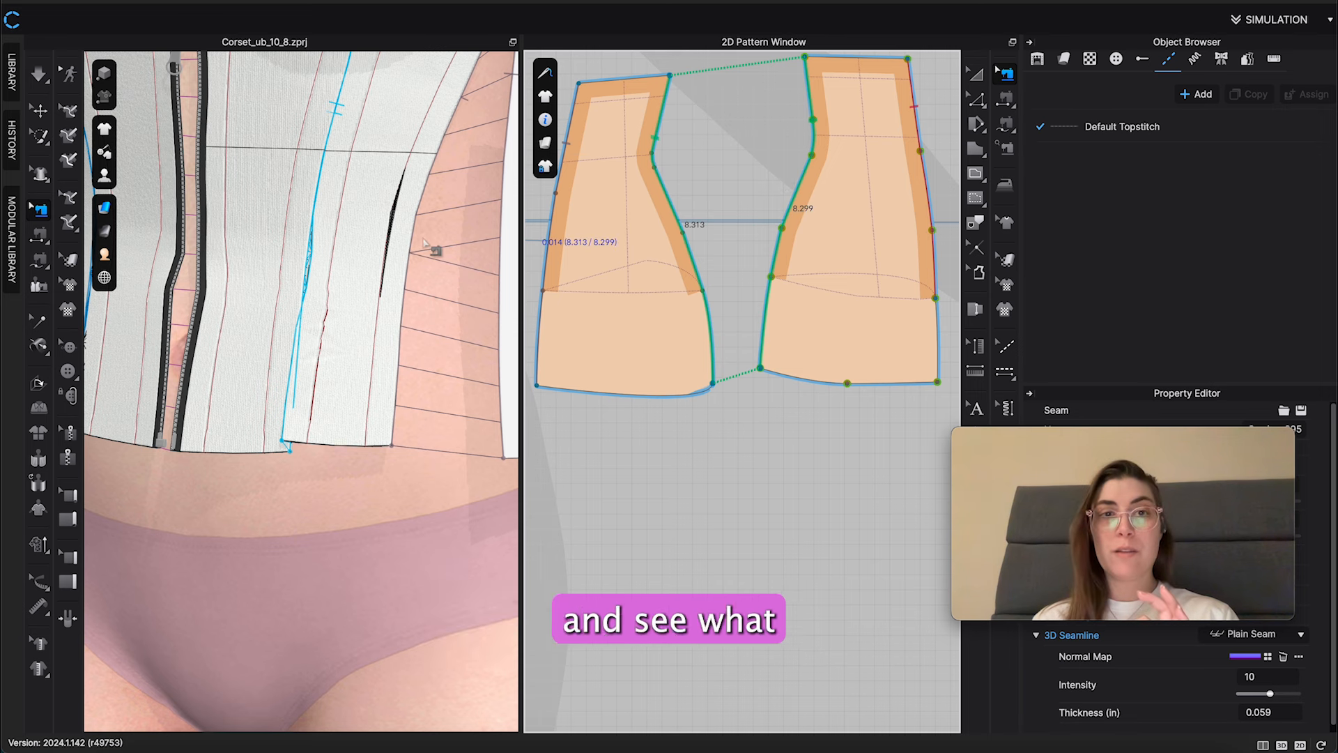
Extend the sewing between the flared back panel and the center back panel down to the flared panel's bottom corner
scroll(379, 278, down, 5)
right_drag(394, 281, 355, 286)
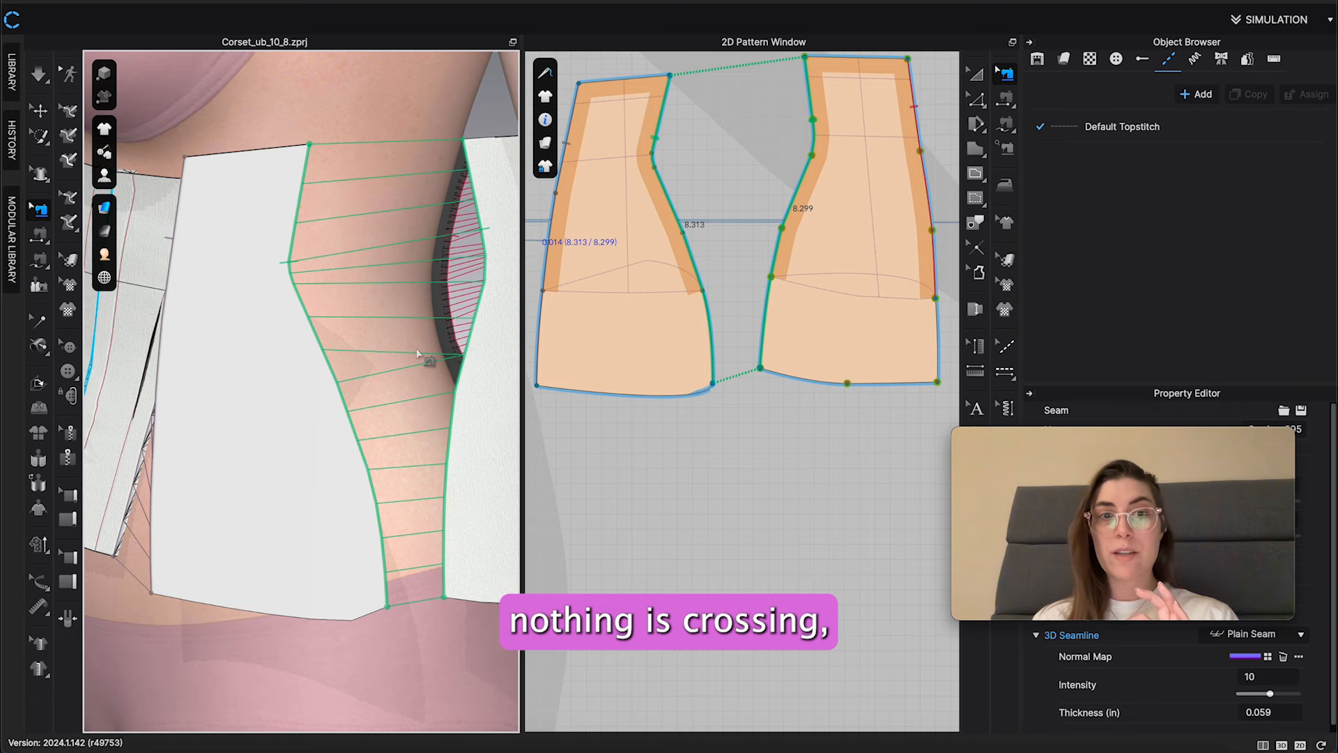
right_drag(419, 354, 407, 354)
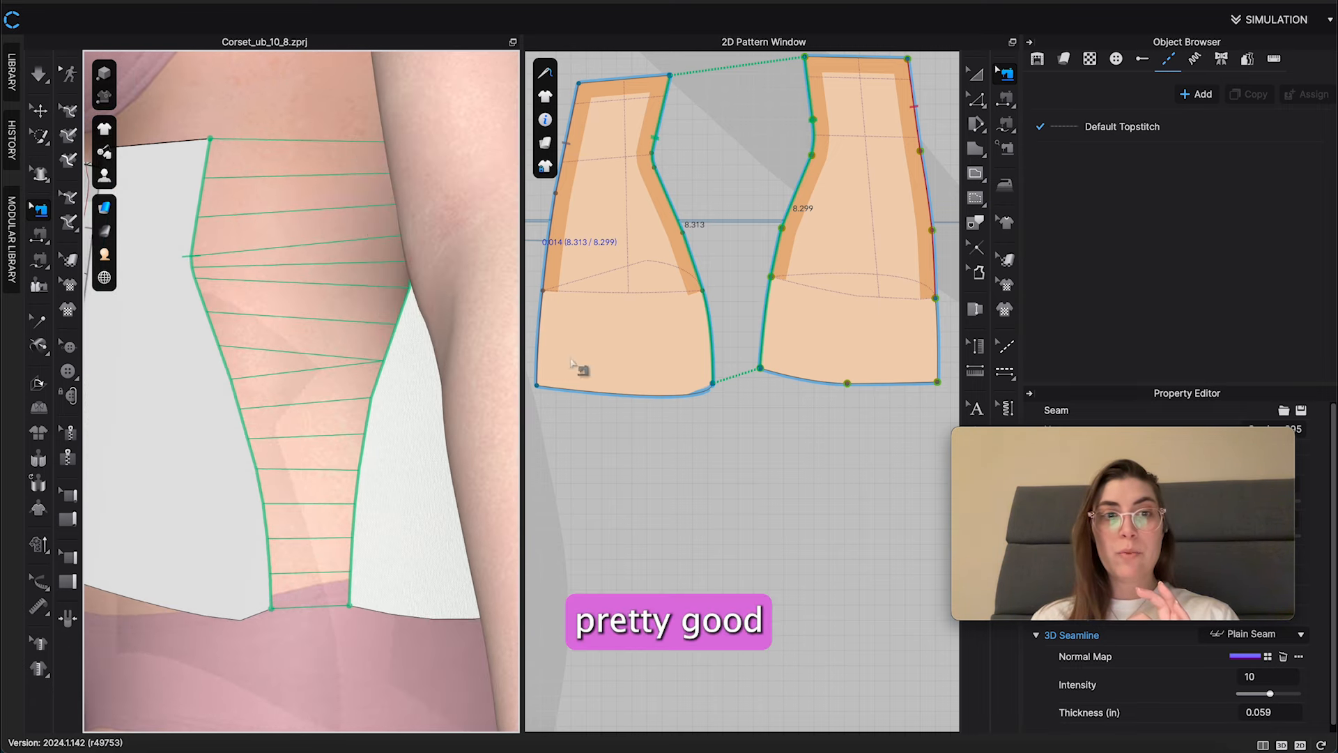
middle_drag(861, 269, 673, 266)
middle_drag(817, 251, 755, 286)
right_drag(448, 374, 254, 311)
right_drag(176, 286, 349, 292)
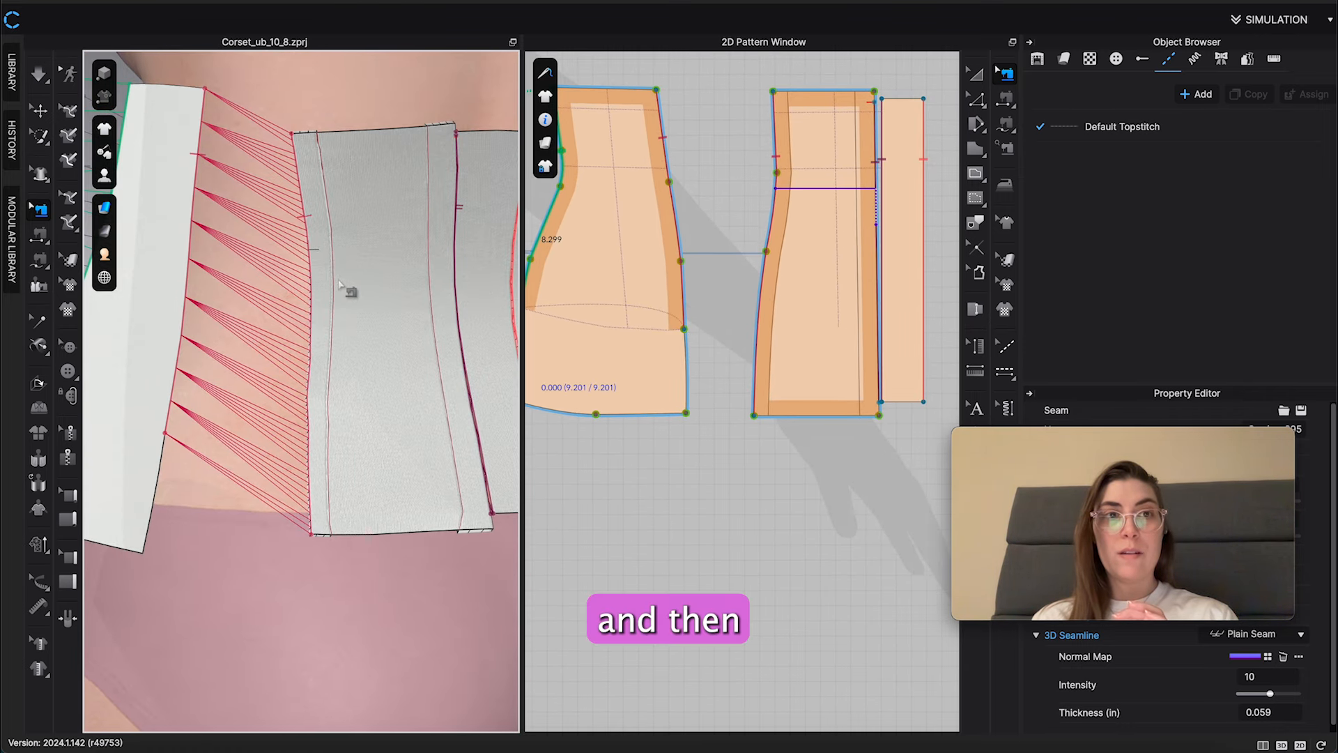
click(663, 125)
drag(691, 342, 692, 432)
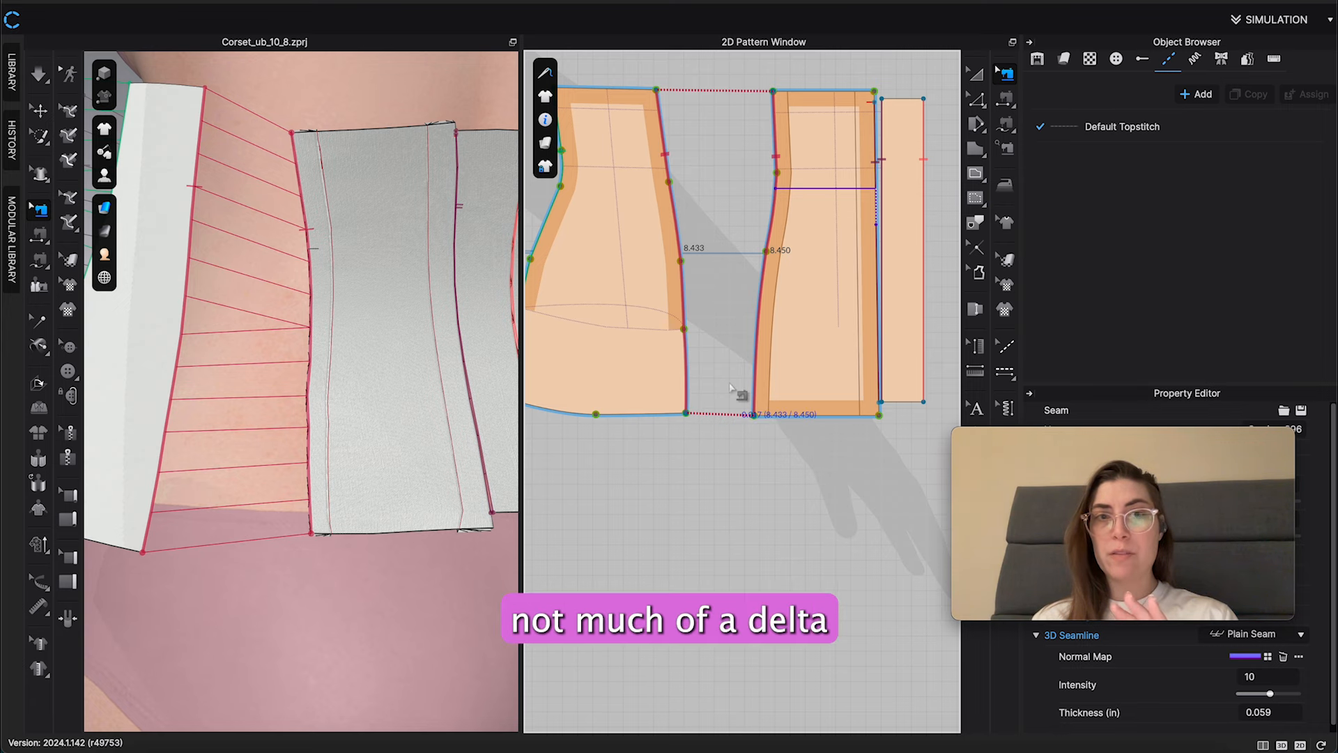
Move the modesty panel sideways in the 2D layout to leave a clear gap beside the adjacent center back panel
right_drag(456, 359, 365, 320)
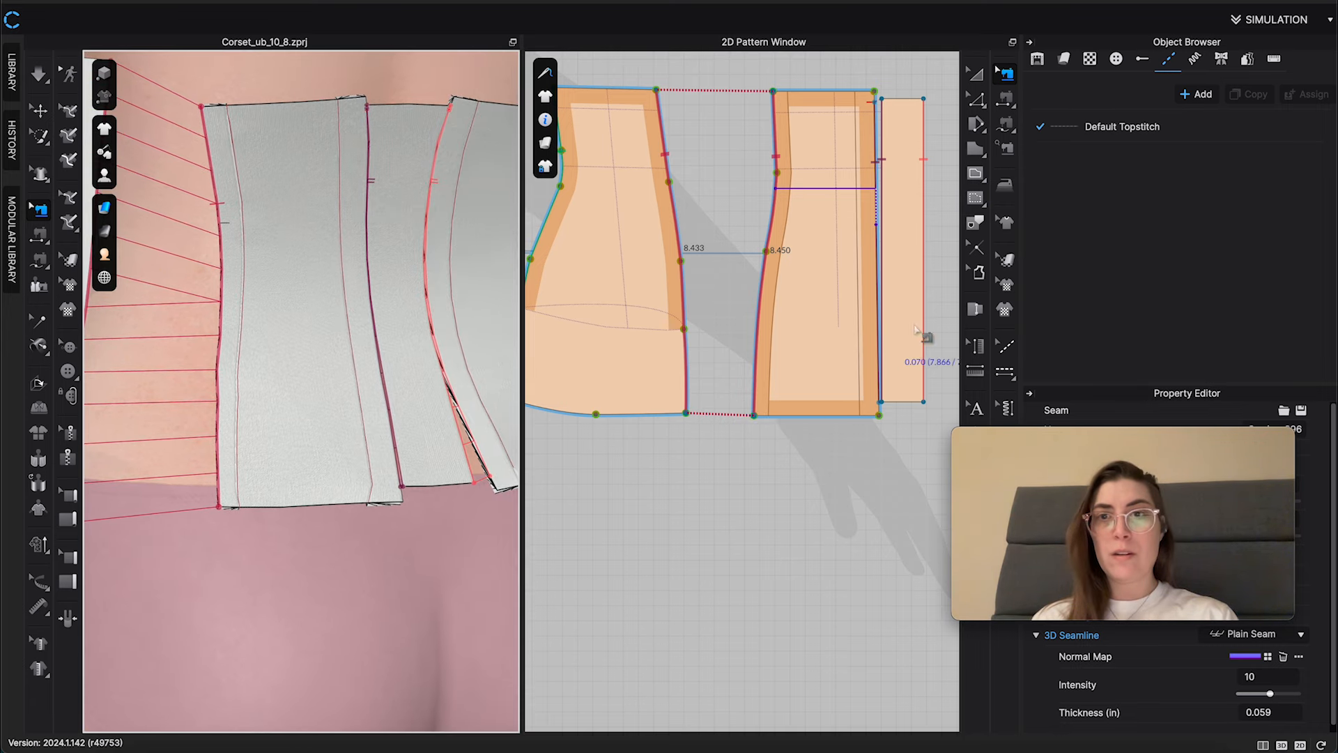
scroll(880, 304, up, 5)
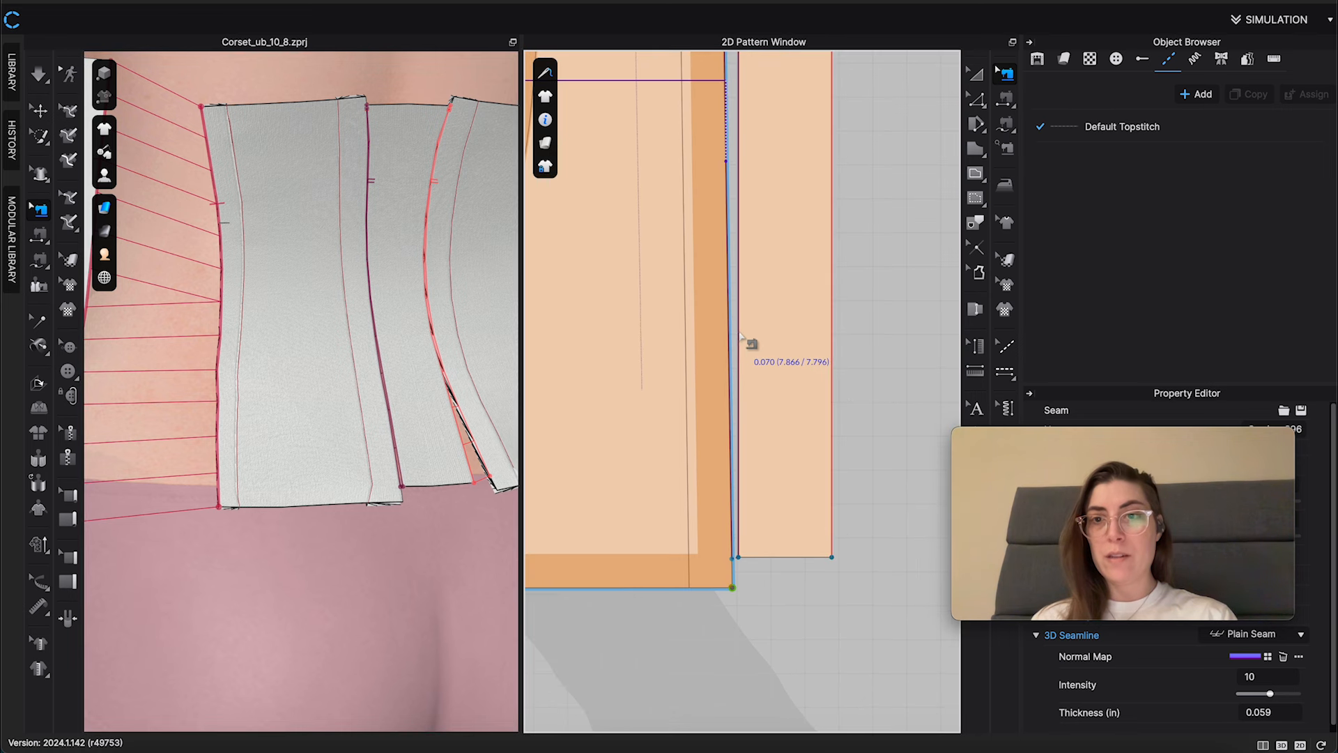
scroll(746, 334, down, 4)
click(976, 73)
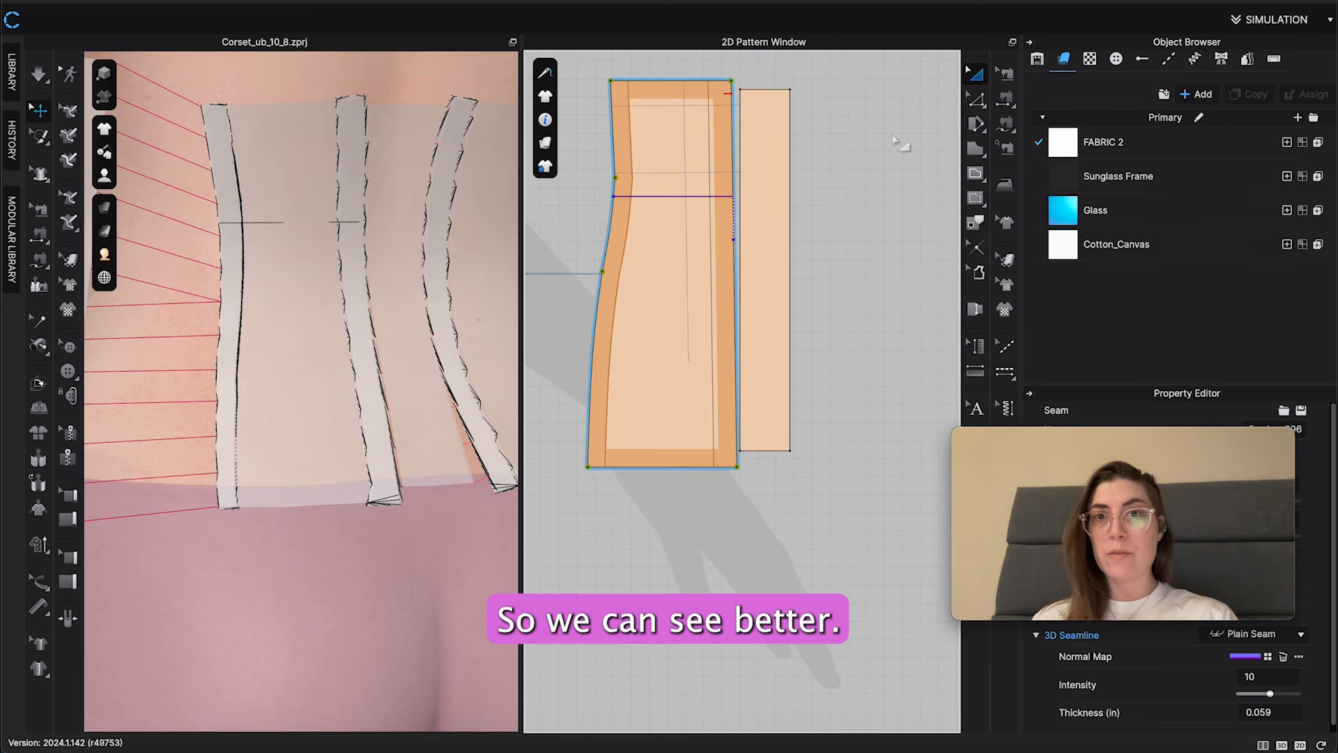
drag(767, 211, 806, 206)
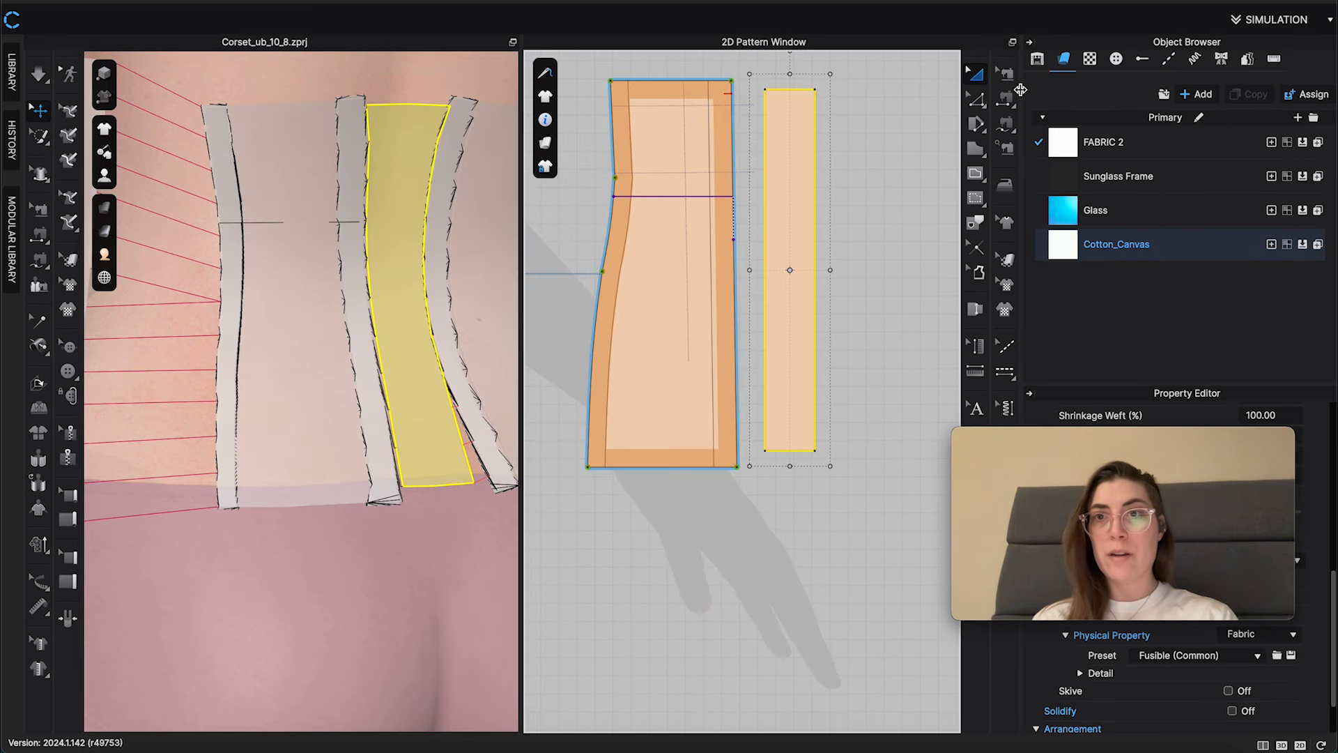
Replace the sewing between the modesty panel and adjacent center back panel with a free-sewn seam covering the modesty panel's full edge, starting at the back panel's upper notch
click(1006, 73)
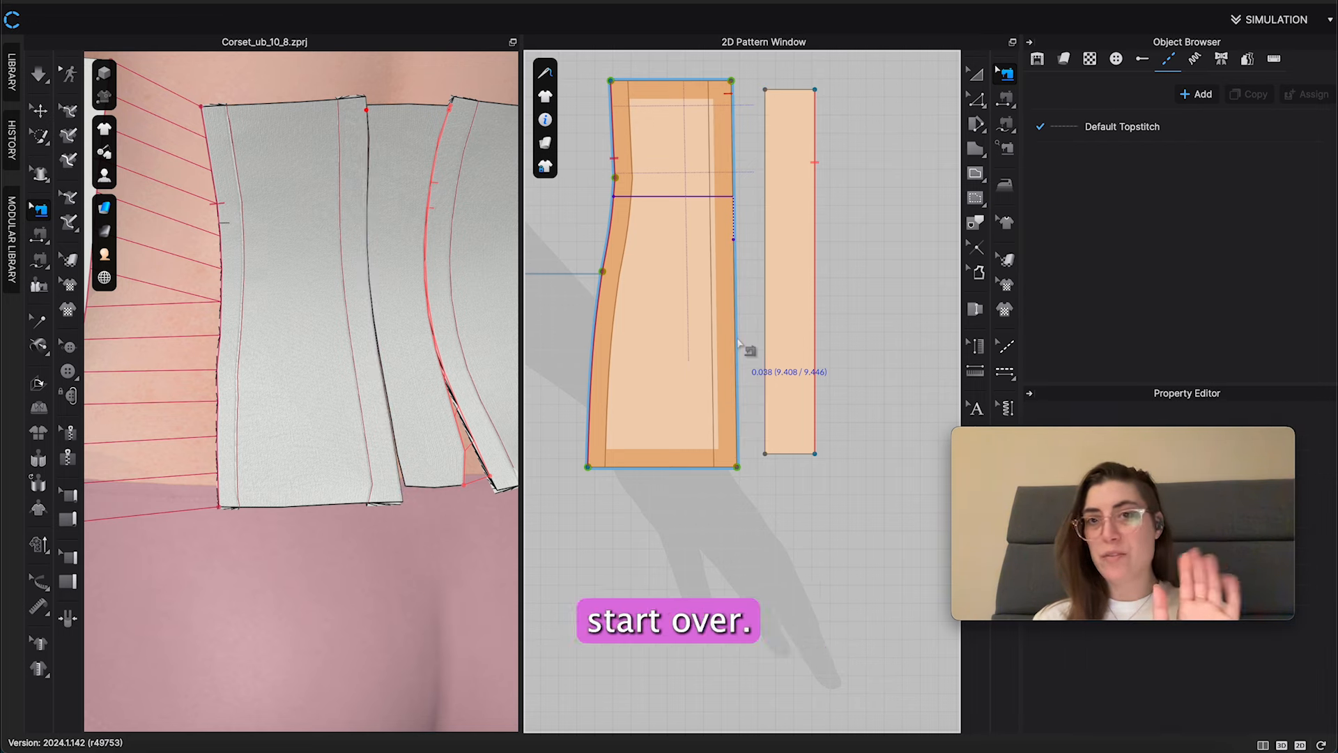
key(Delete)
click(1008, 130)
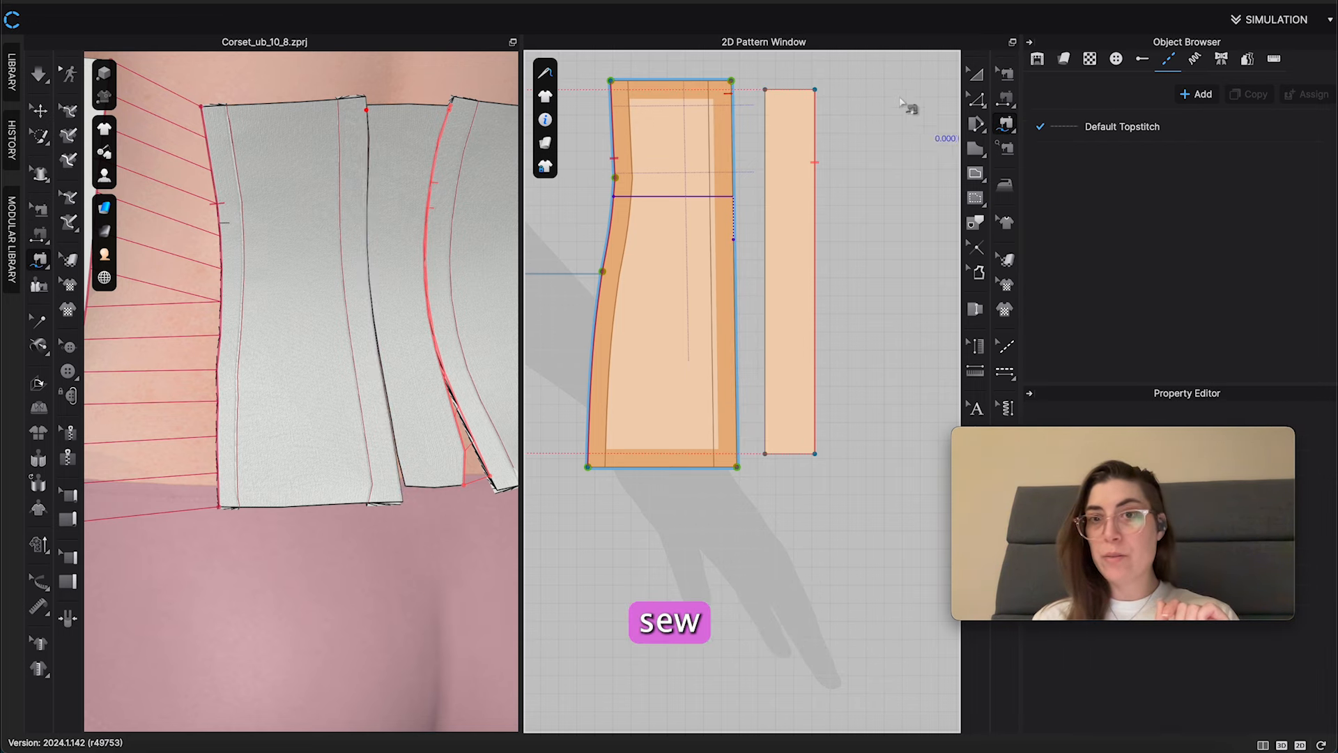
click(766, 92)
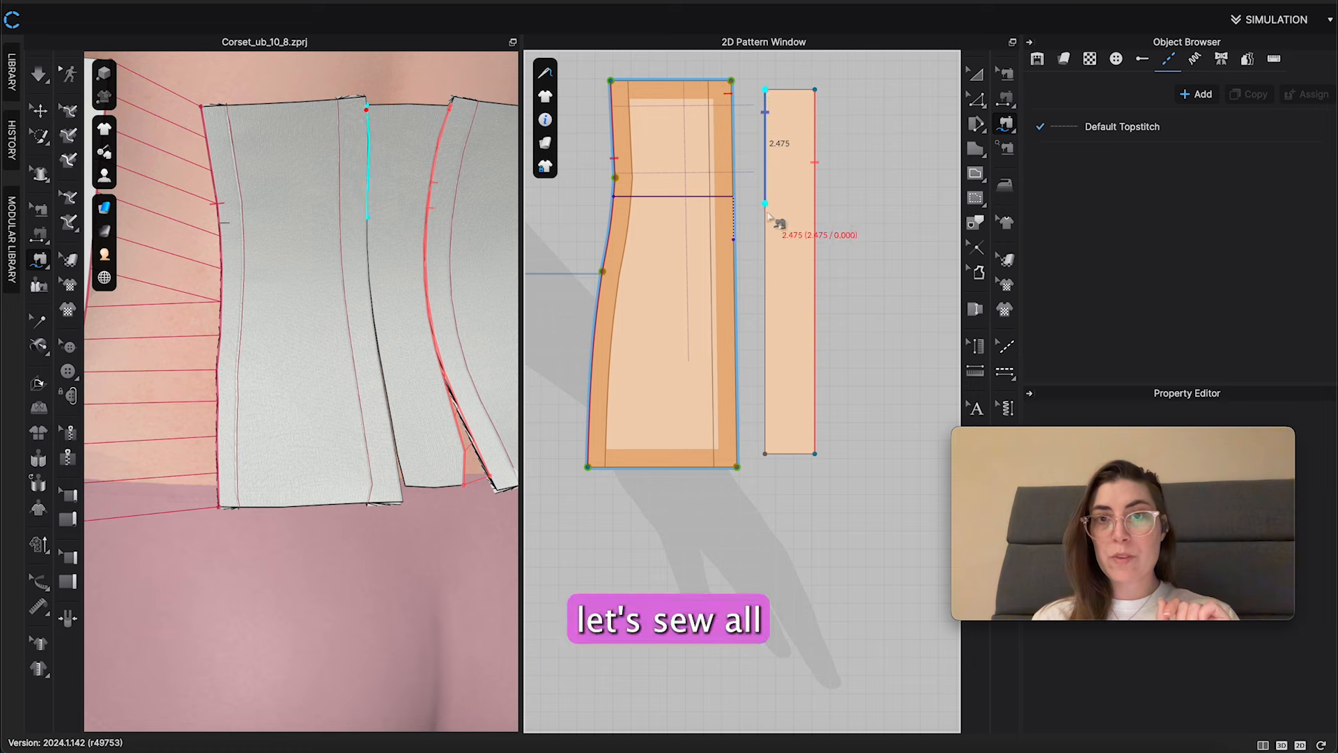
click(766, 454)
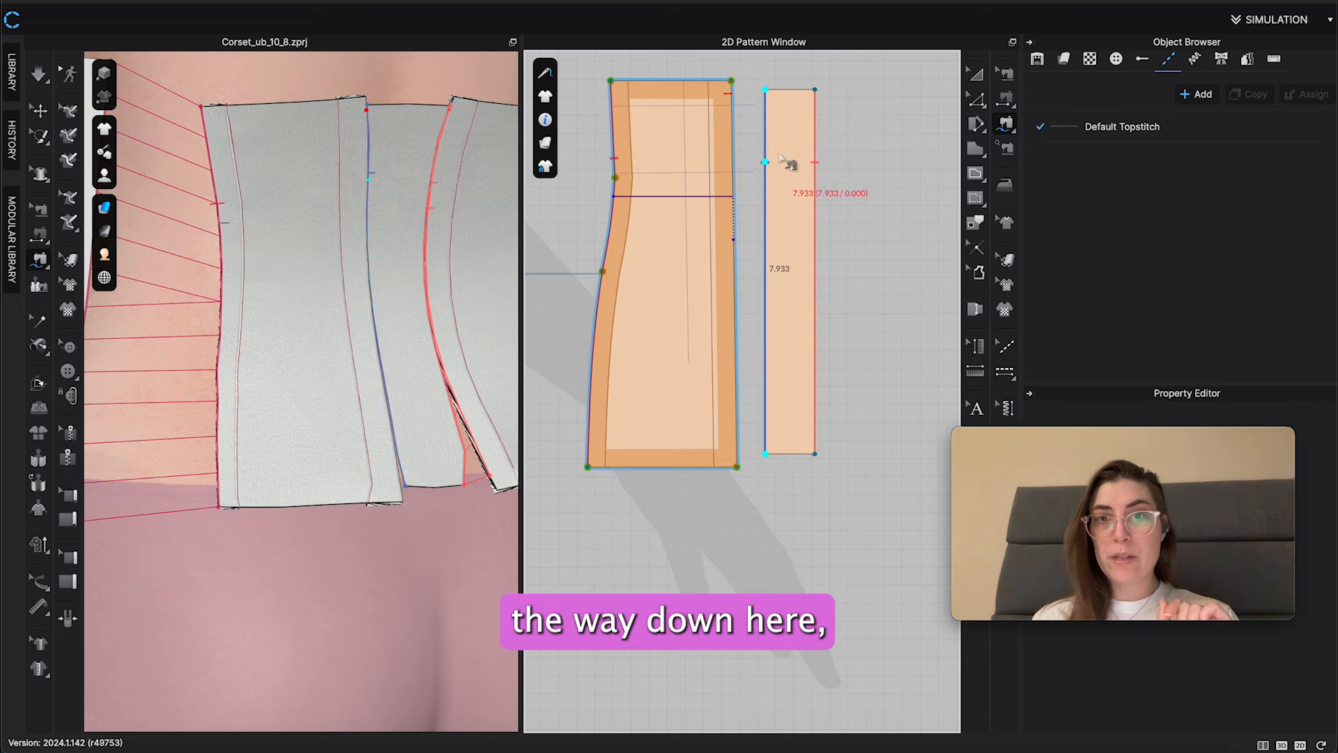
click(731, 93)
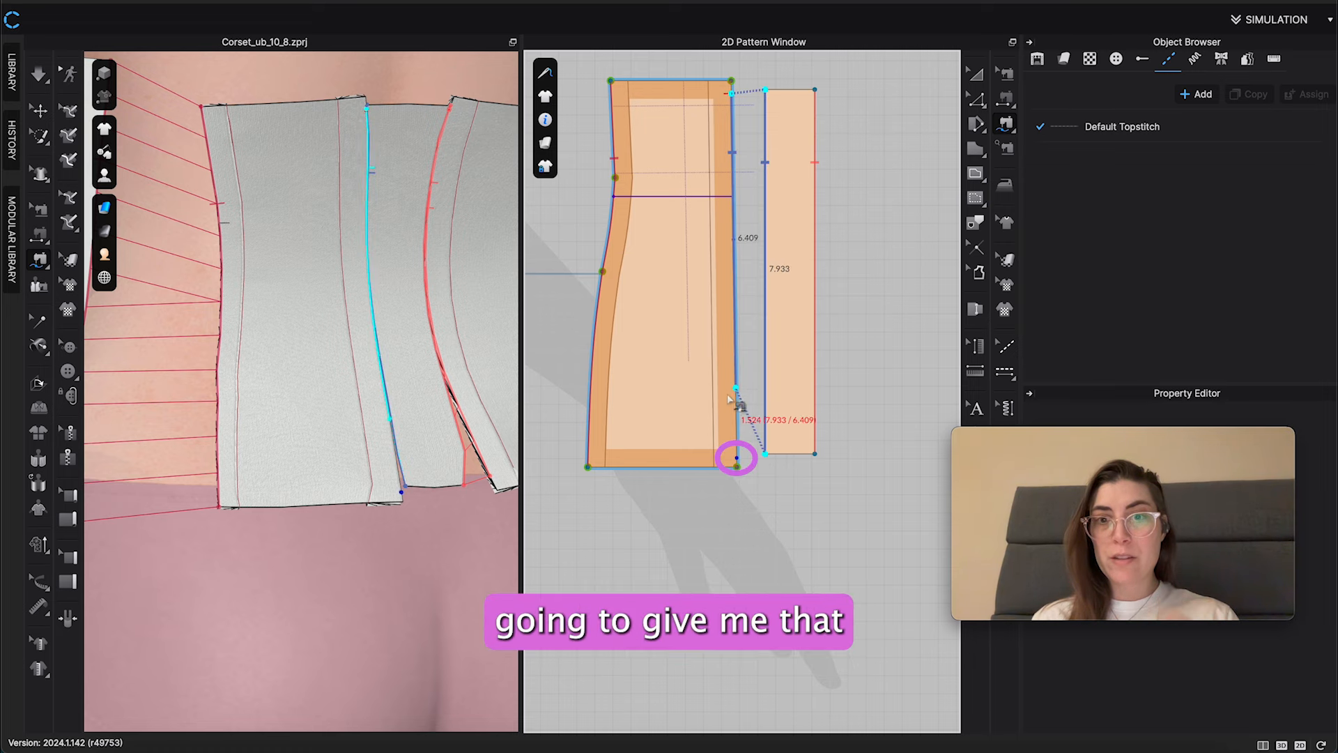
click(737, 460)
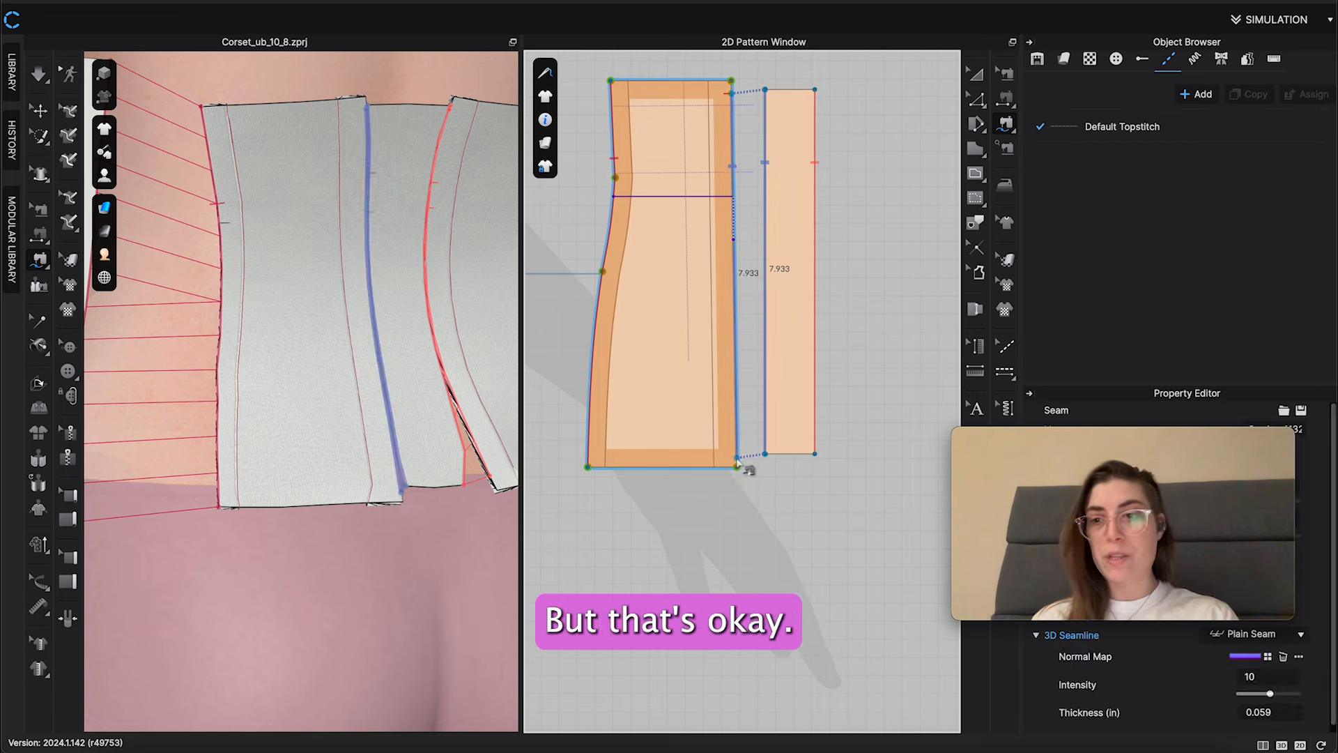
Delete the sewing that joins the modesty panel's outer edge to the center back panel at the opposite end of the layout
click(1005, 72)
click(813, 211)
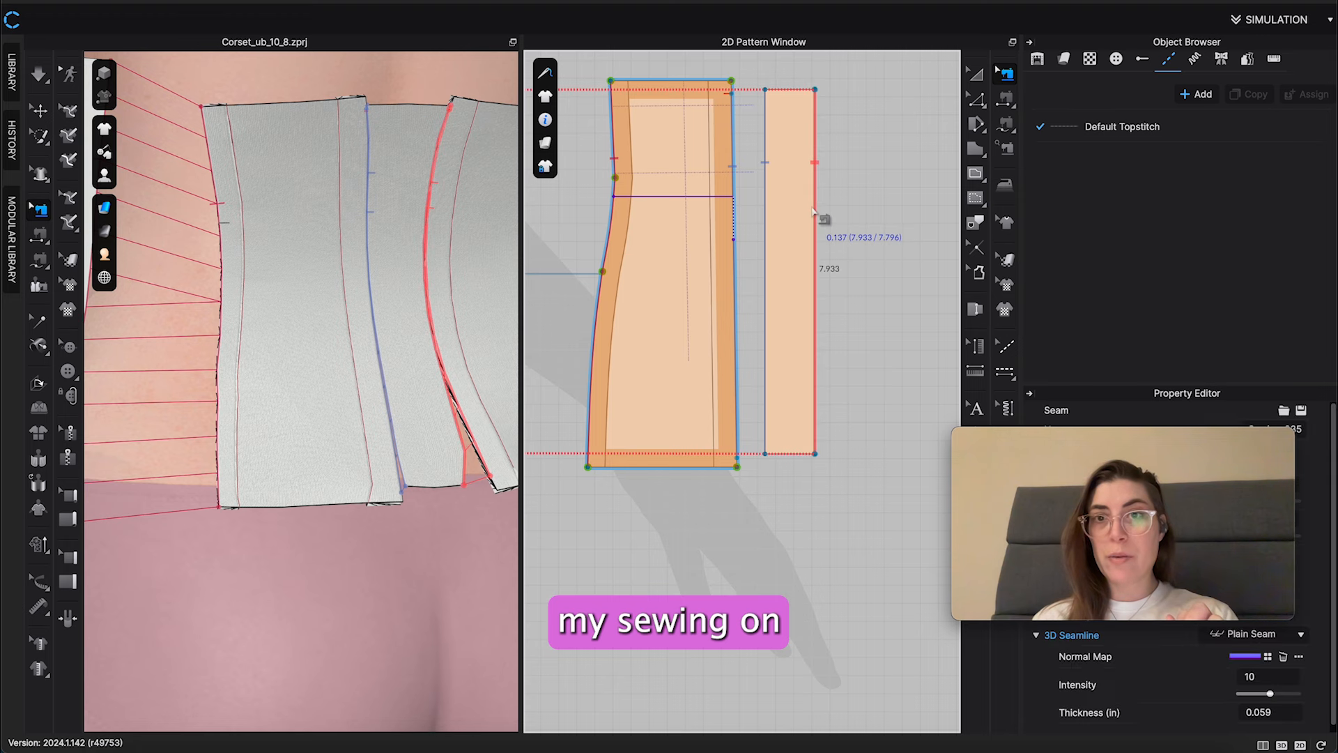
scroll(780, 251, down, 10)
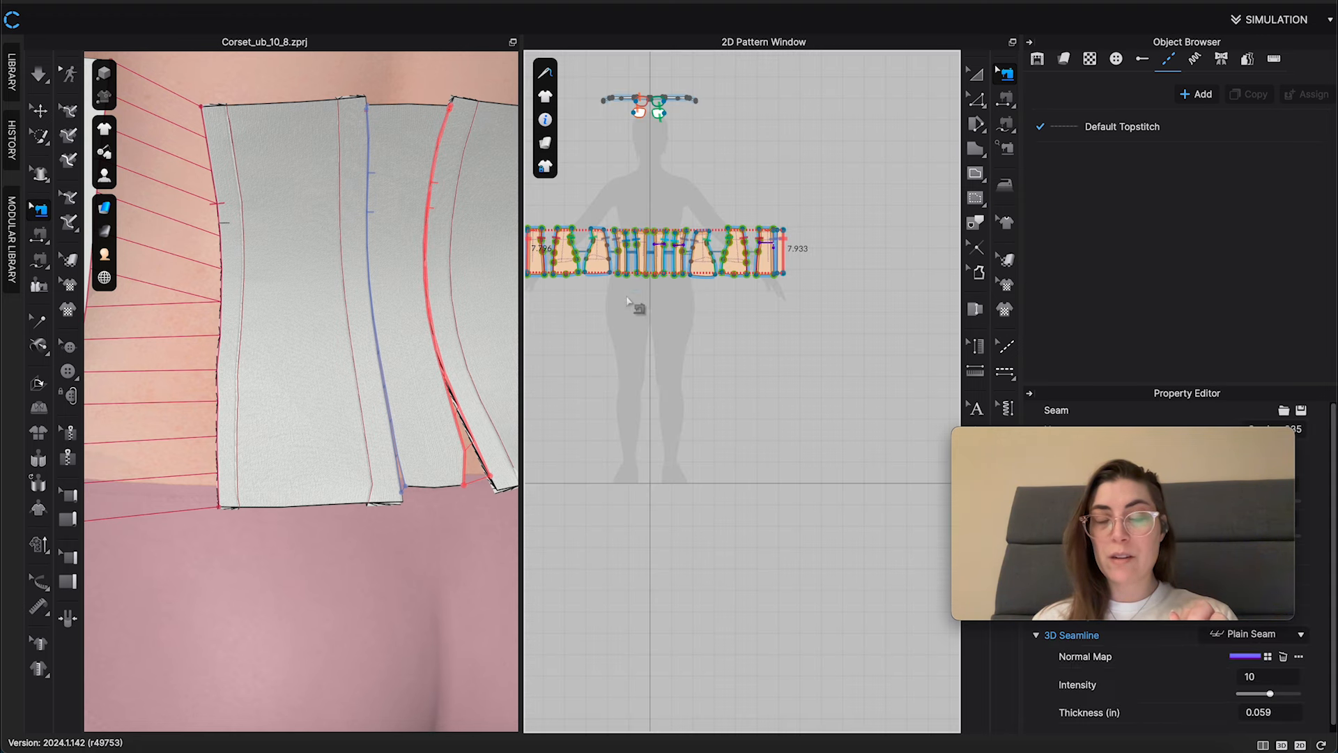
middle_drag(587, 294, 725, 296)
scroll(680, 279, up, 8)
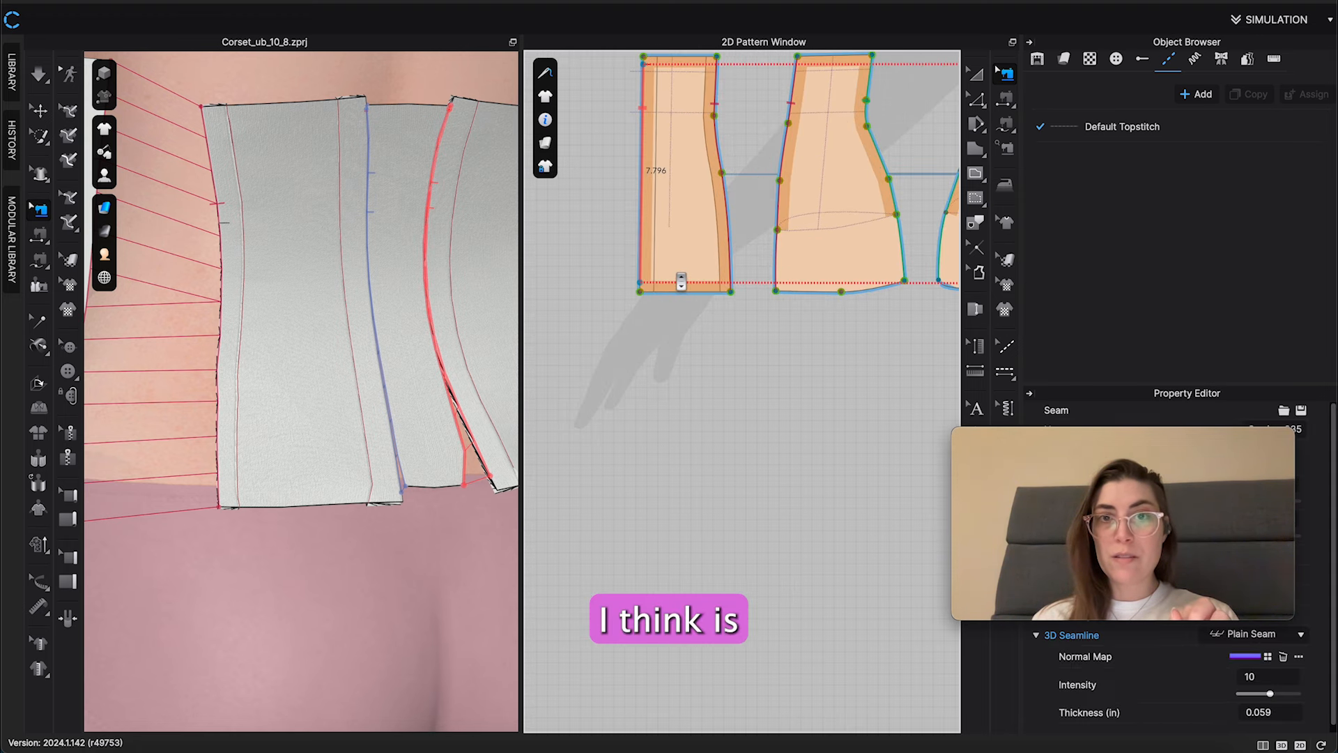
scroll(681, 281, down, 6)
scroll(779, 290, up, 2)
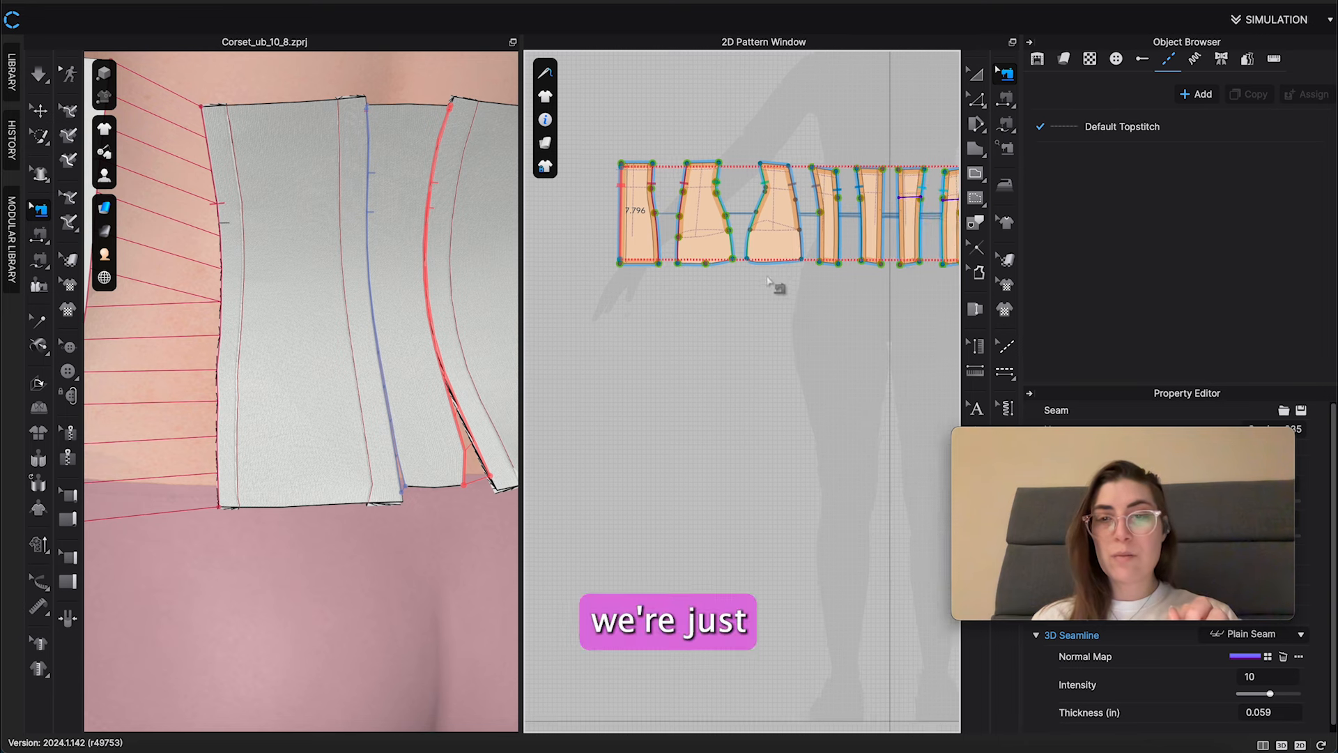
middle_drag(869, 290, 725, 279)
middle_drag(808, 276, 710, 242)
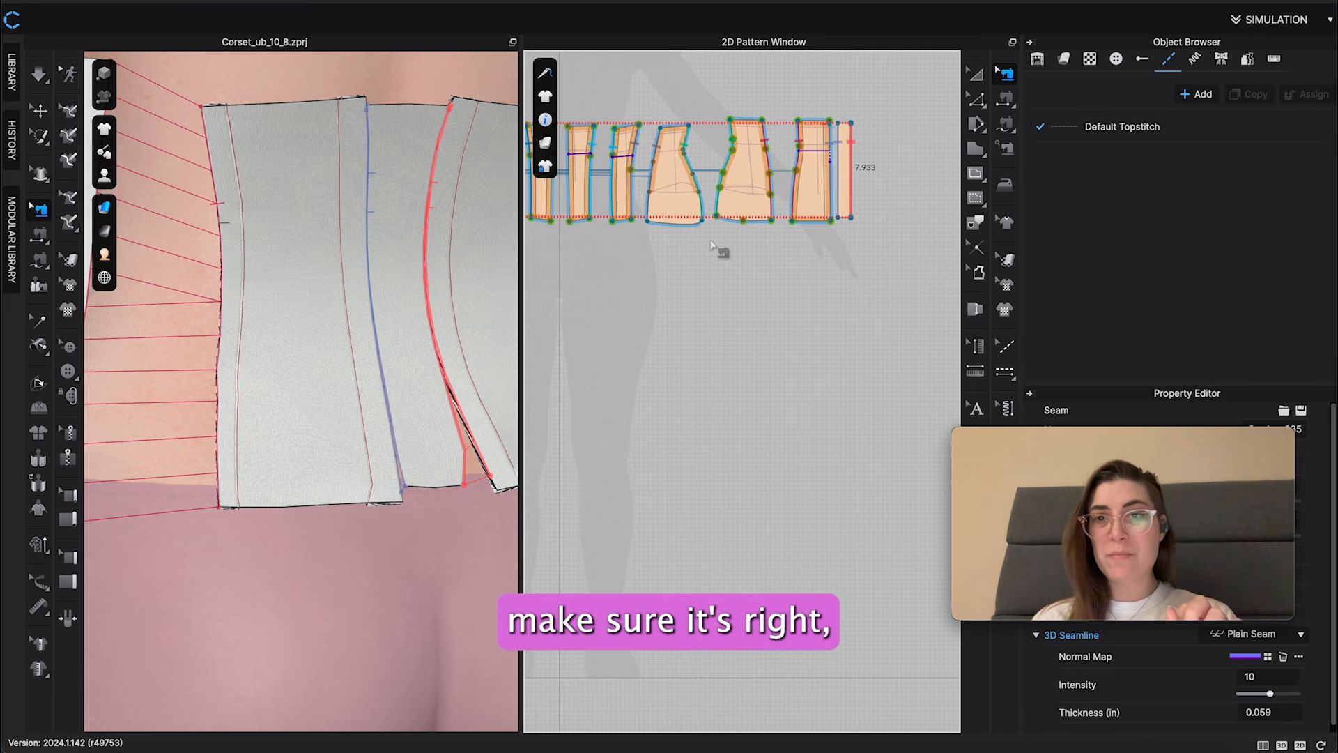
click(913, 176)
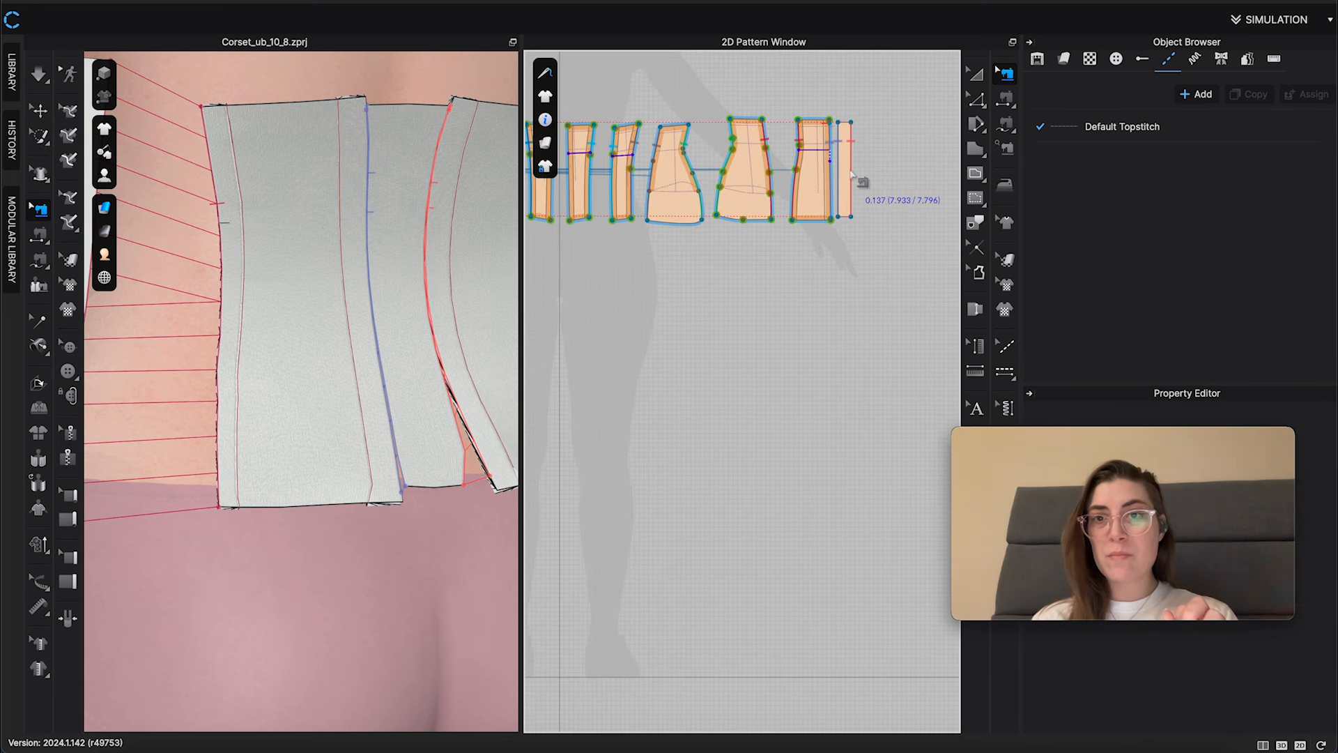
click(852, 175)
key(Delete)
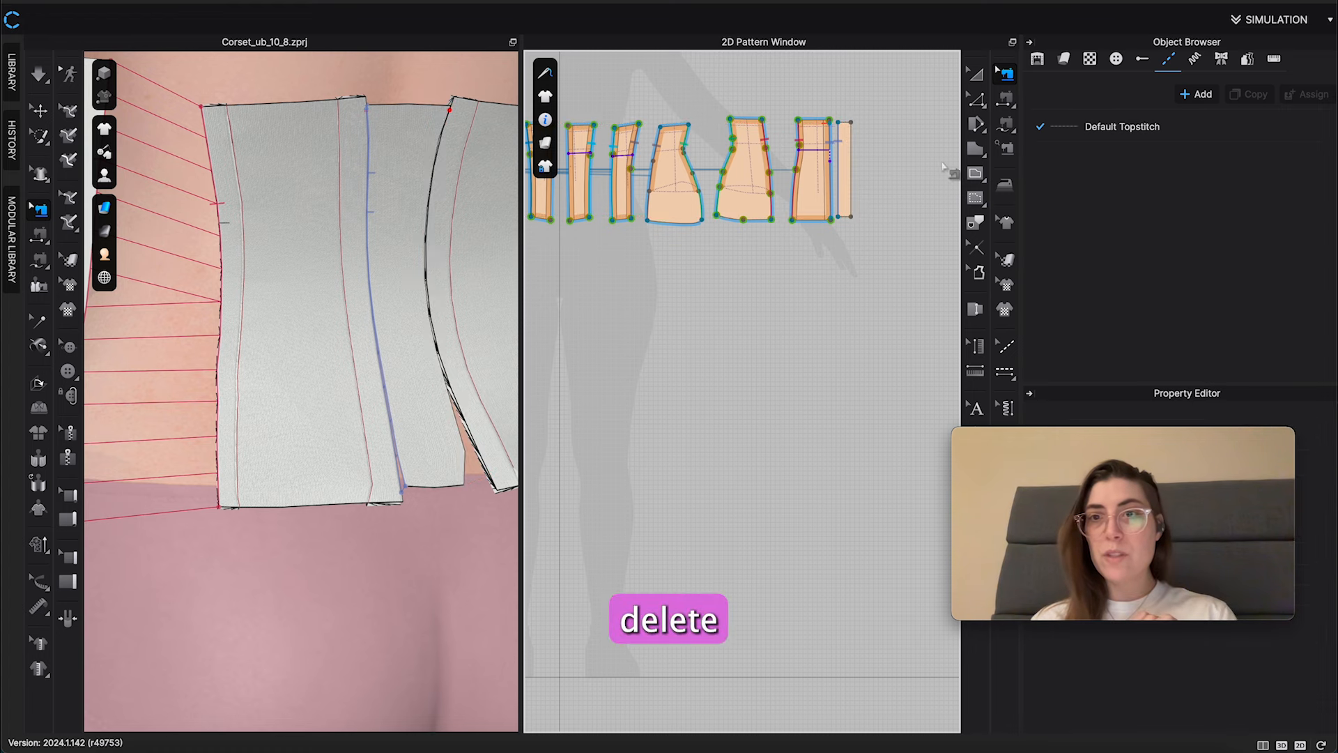
Free-sew the modesty panel's full outer edge to the opposite center back panel, from its upper notch to the lower notch near the hem
click(1006, 125)
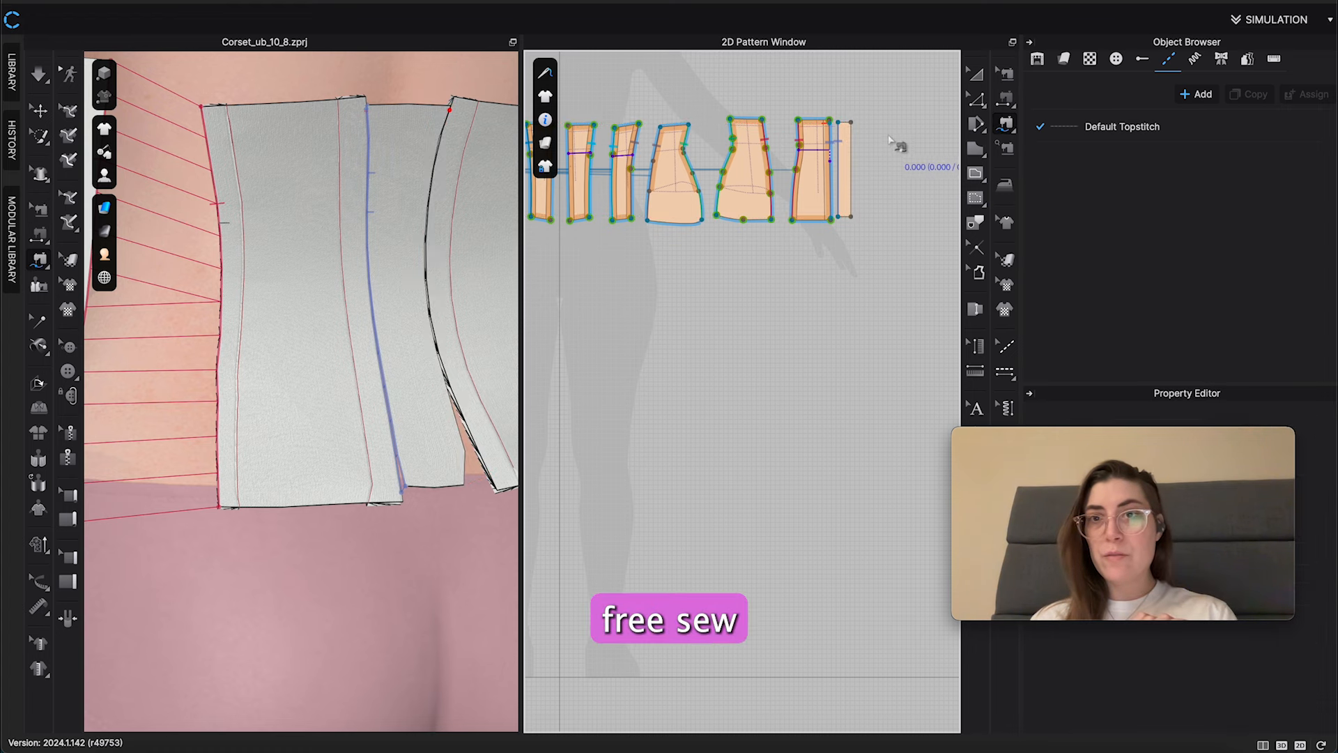
click(851, 123)
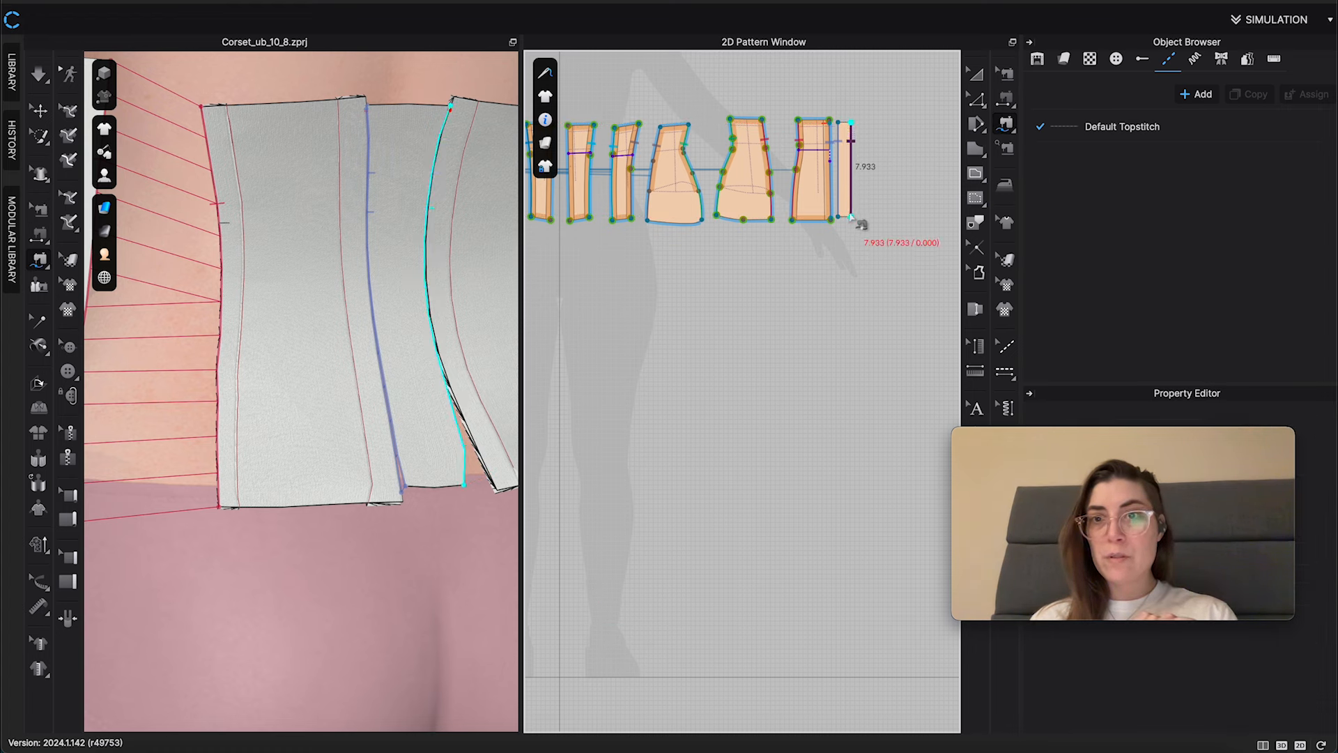
click(851, 218)
middle_drag(617, 215, 941, 224)
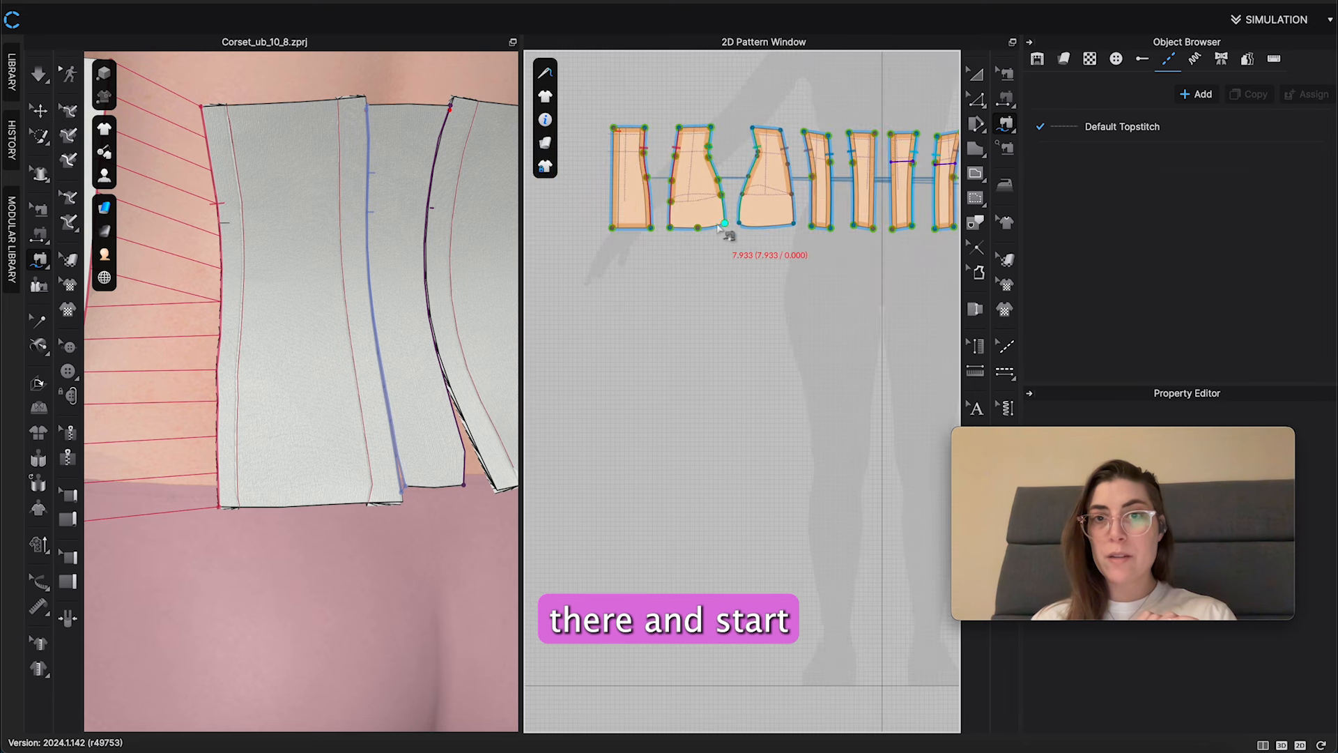
scroll(604, 139, up, 5)
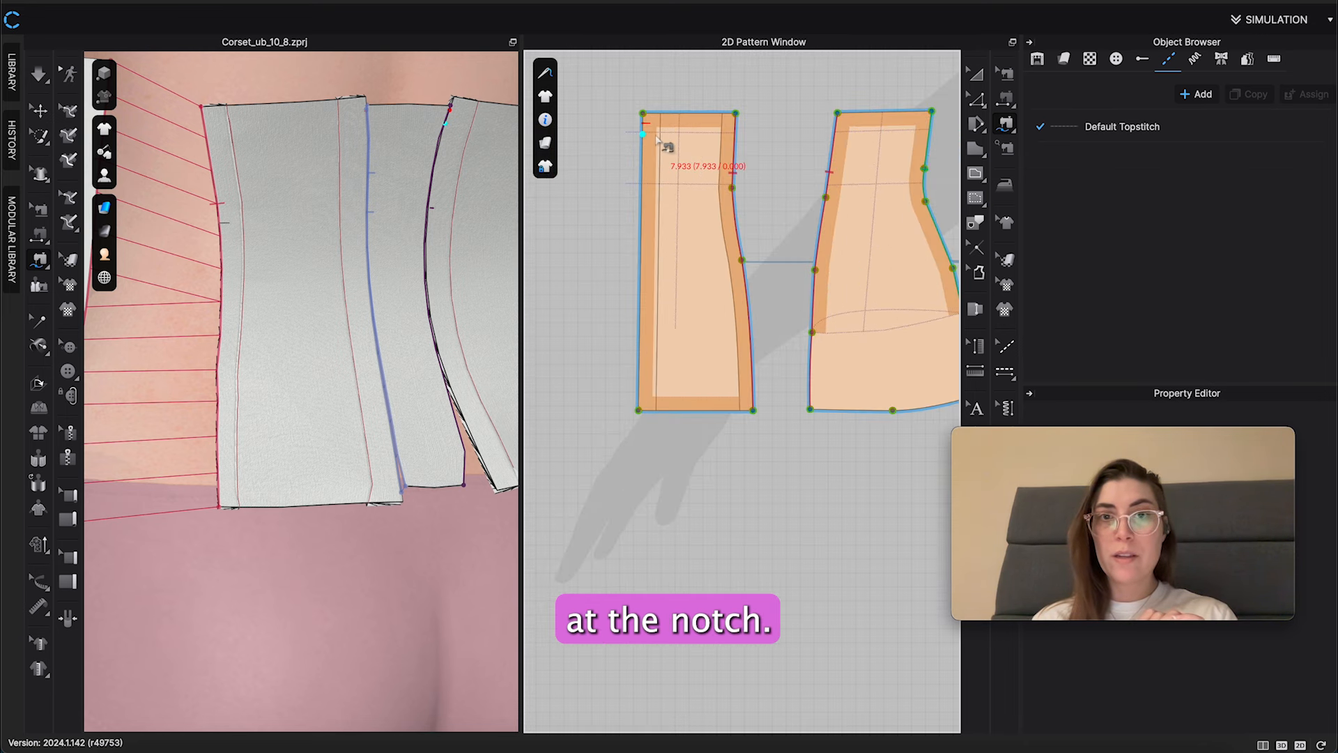
click(643, 123)
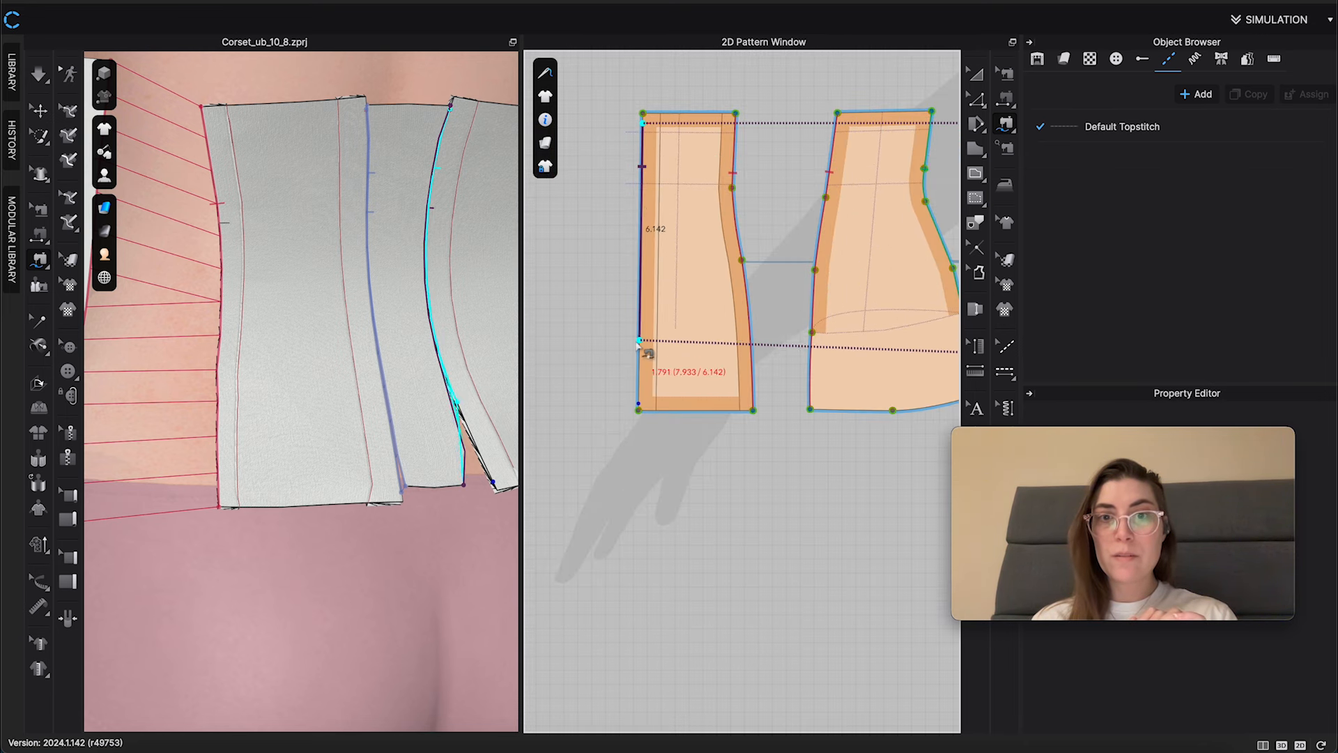
click(640, 408)
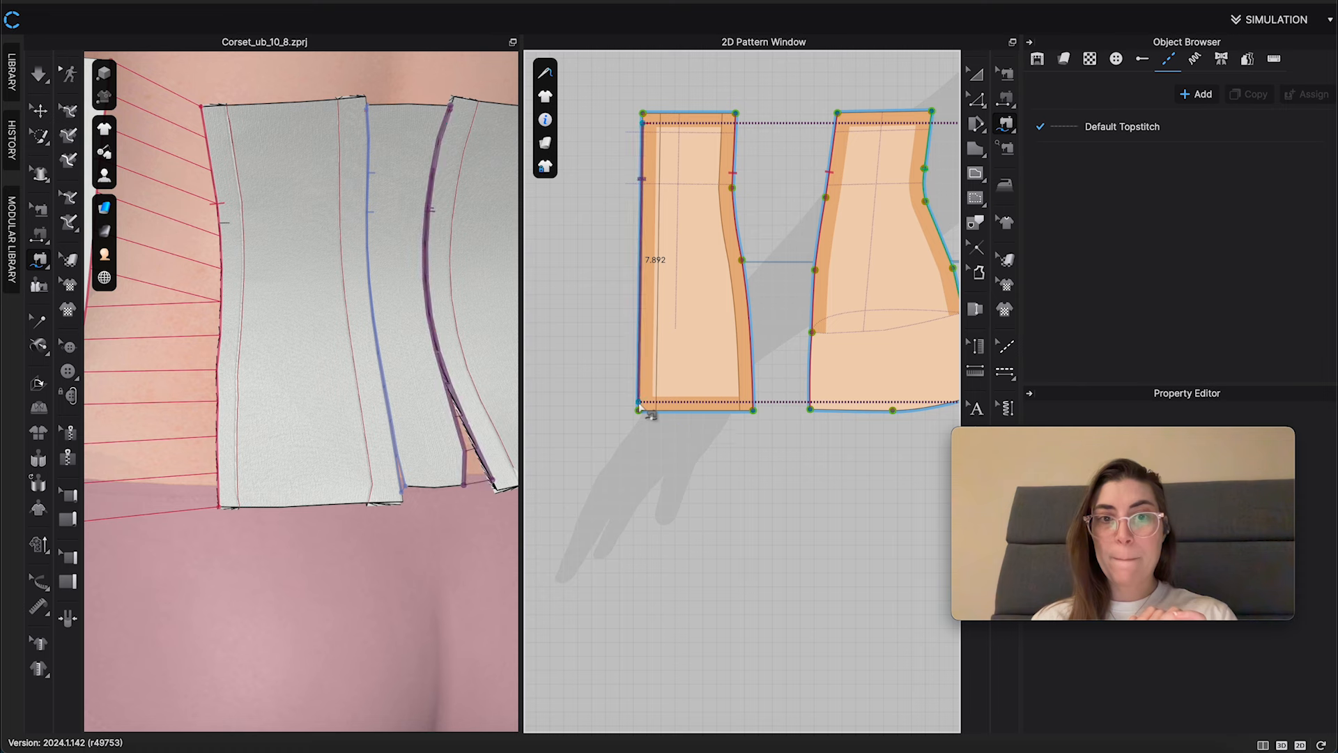
Check the mirrored flared panels and their neighbours for sewing that matches the adjusted side
click(1005, 72)
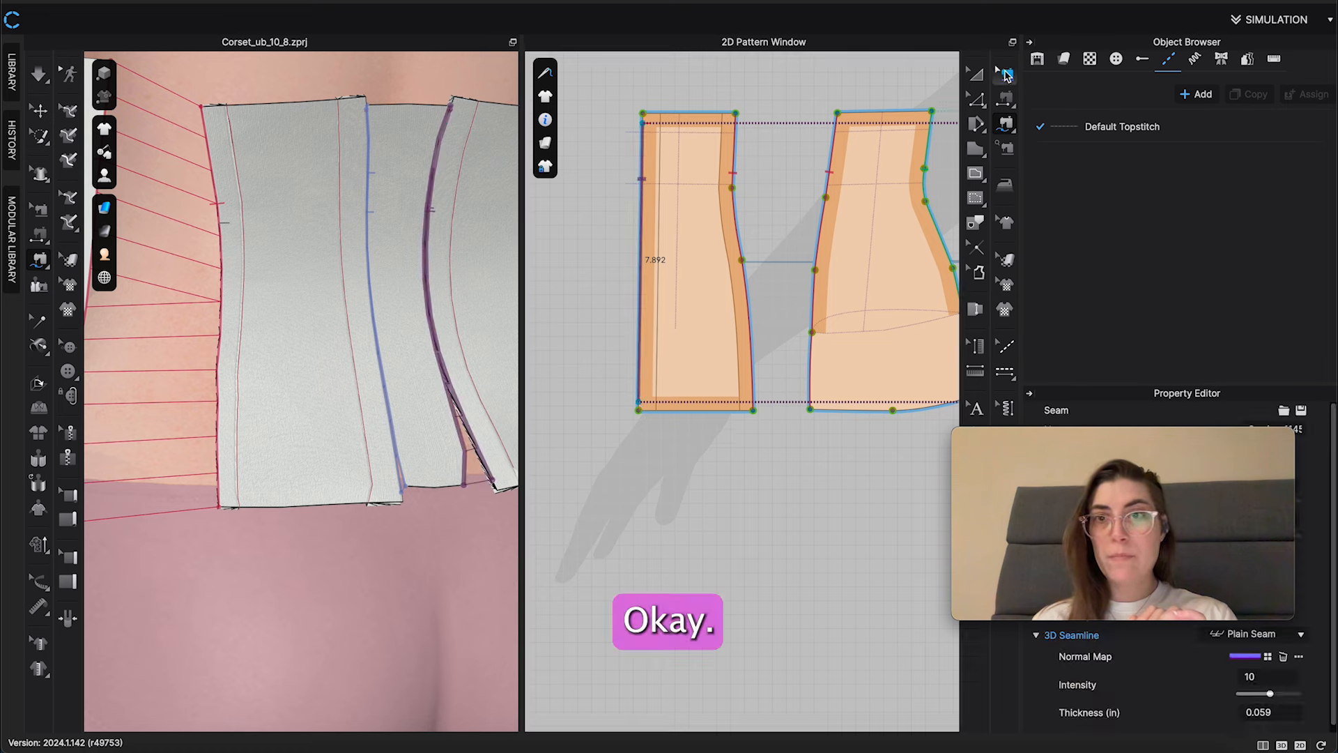
click(748, 305)
right_drag(876, 380, 608, 324)
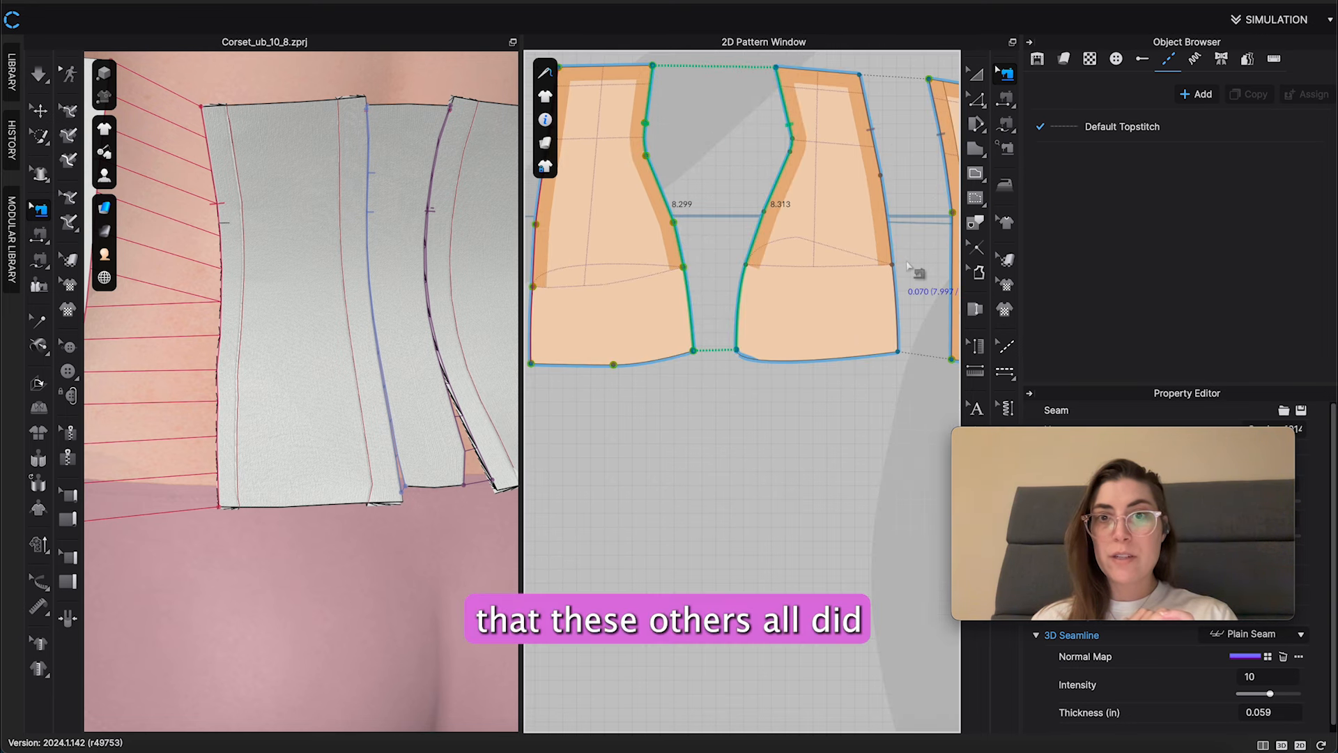
right_drag(908, 266, 710, 285)
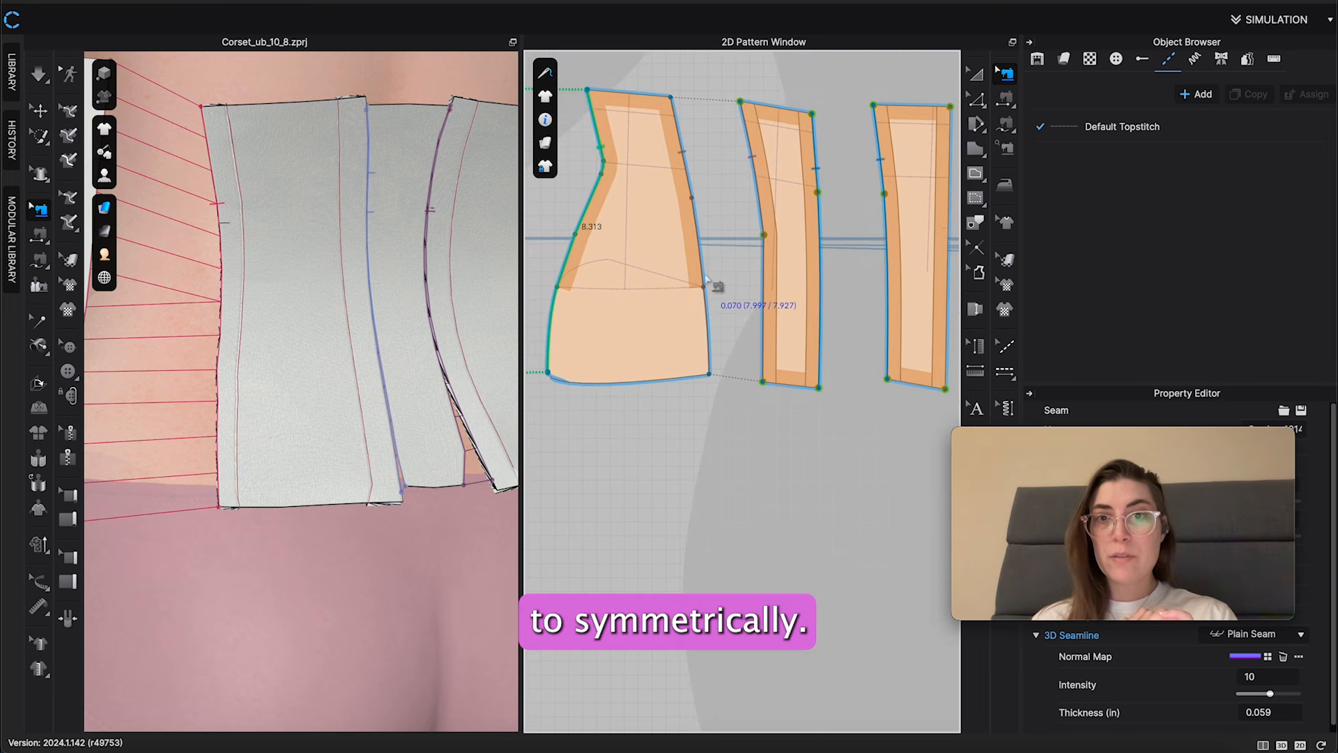
Finish checking the sewing on the flared panel and its neighbours, and save the corset project
click(823, 282)
middle_drag(868, 282, 680, 290)
key(Escape)
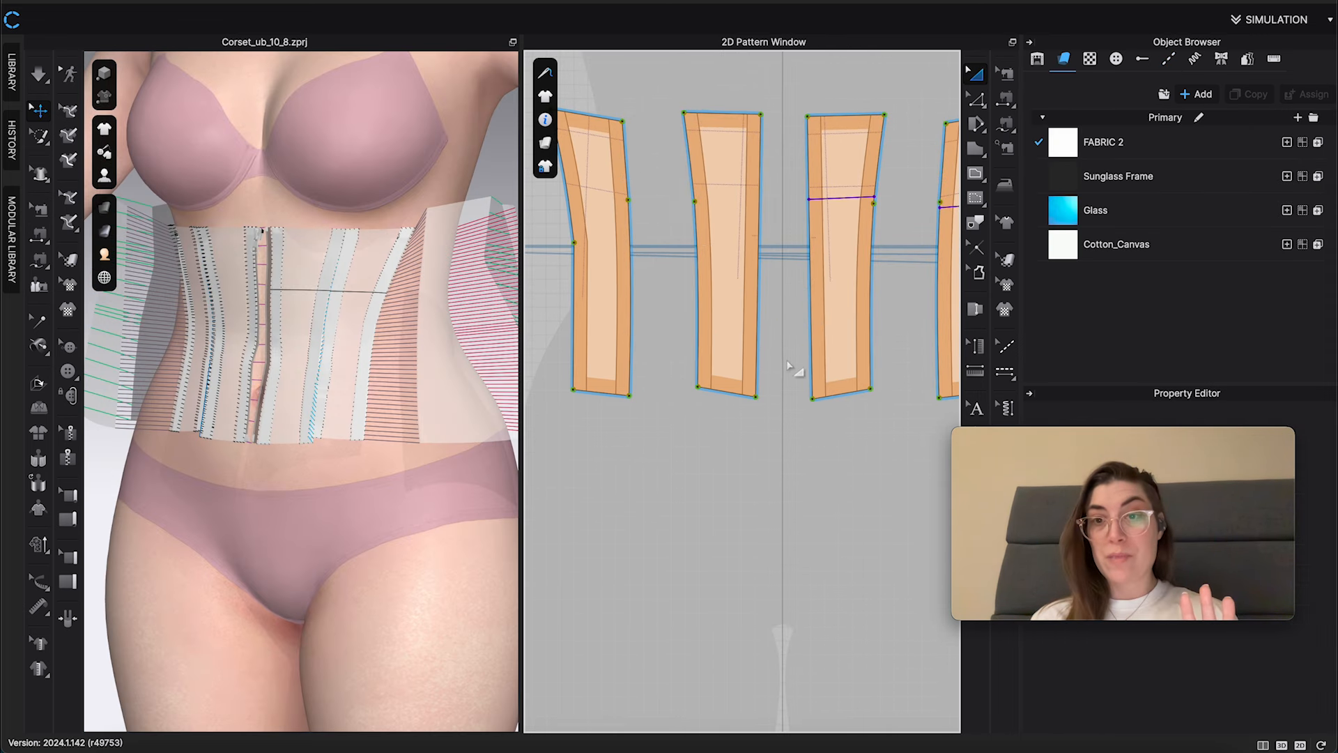
scroll(792, 370, down, 5)
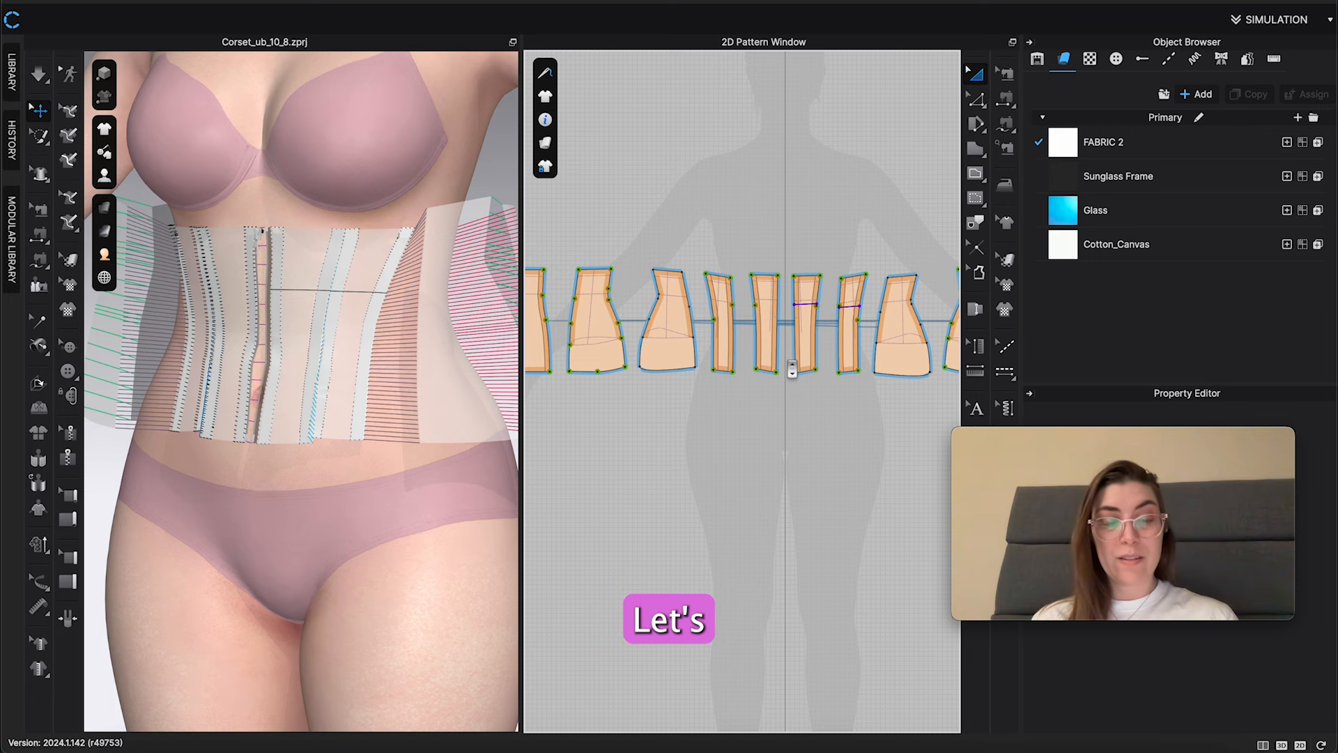
key(ctrl+s)
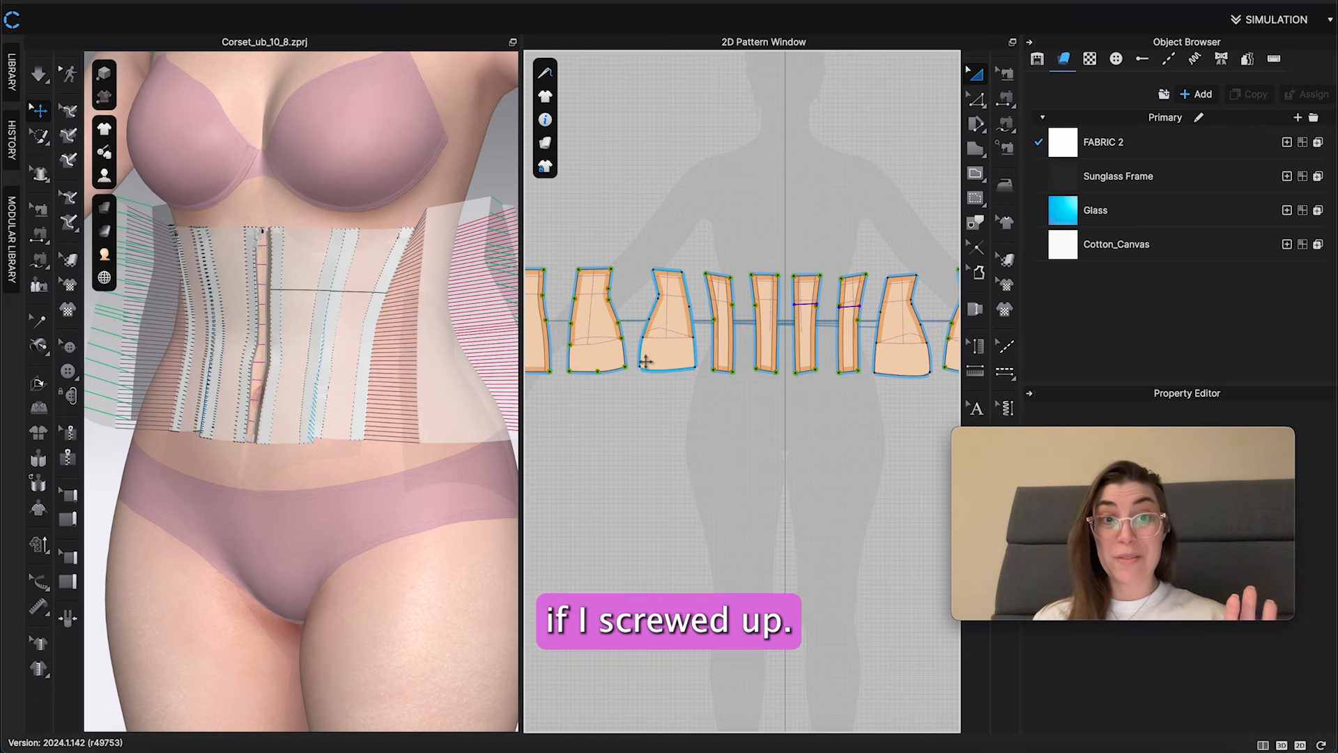
Simulate the lengthened corset on the avatar, stop the simulation, and examine the fit from the front, back and side
scroll(432, 358, down, 2)
scroll(433, 357, down, 1)
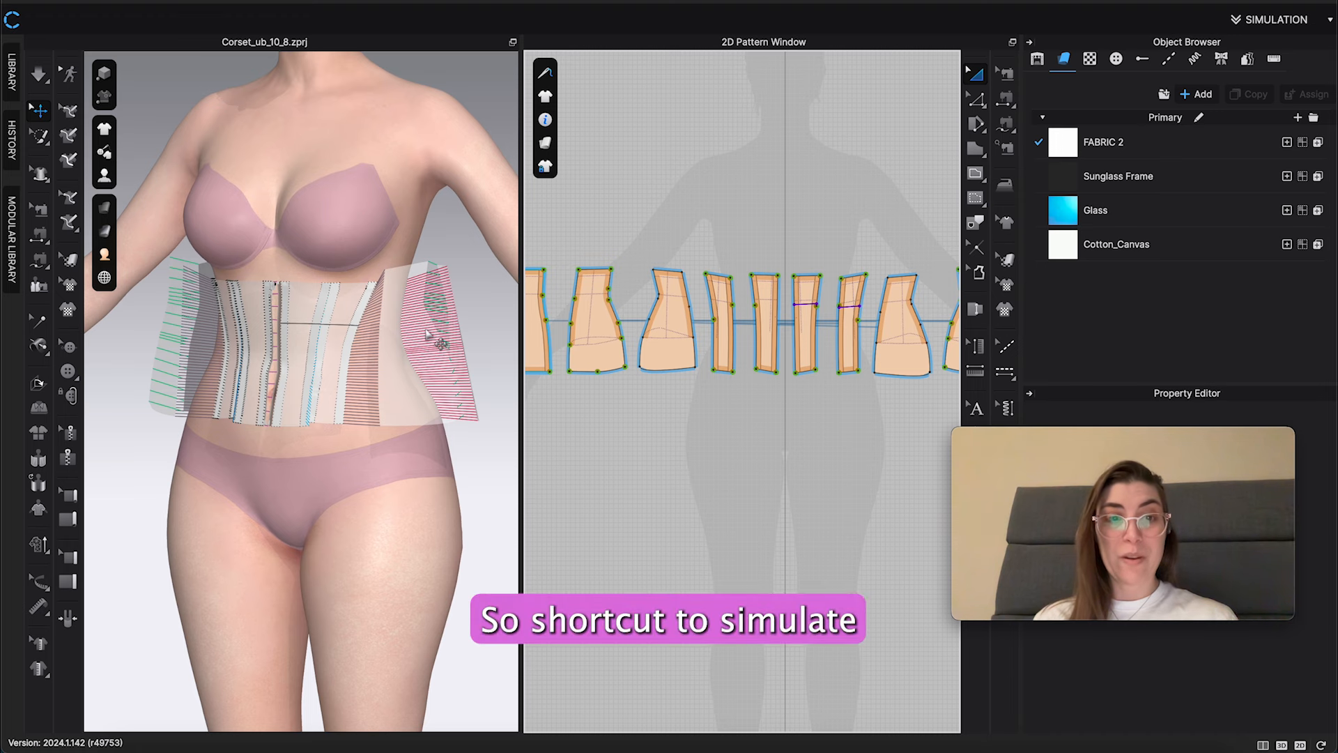
key(space)
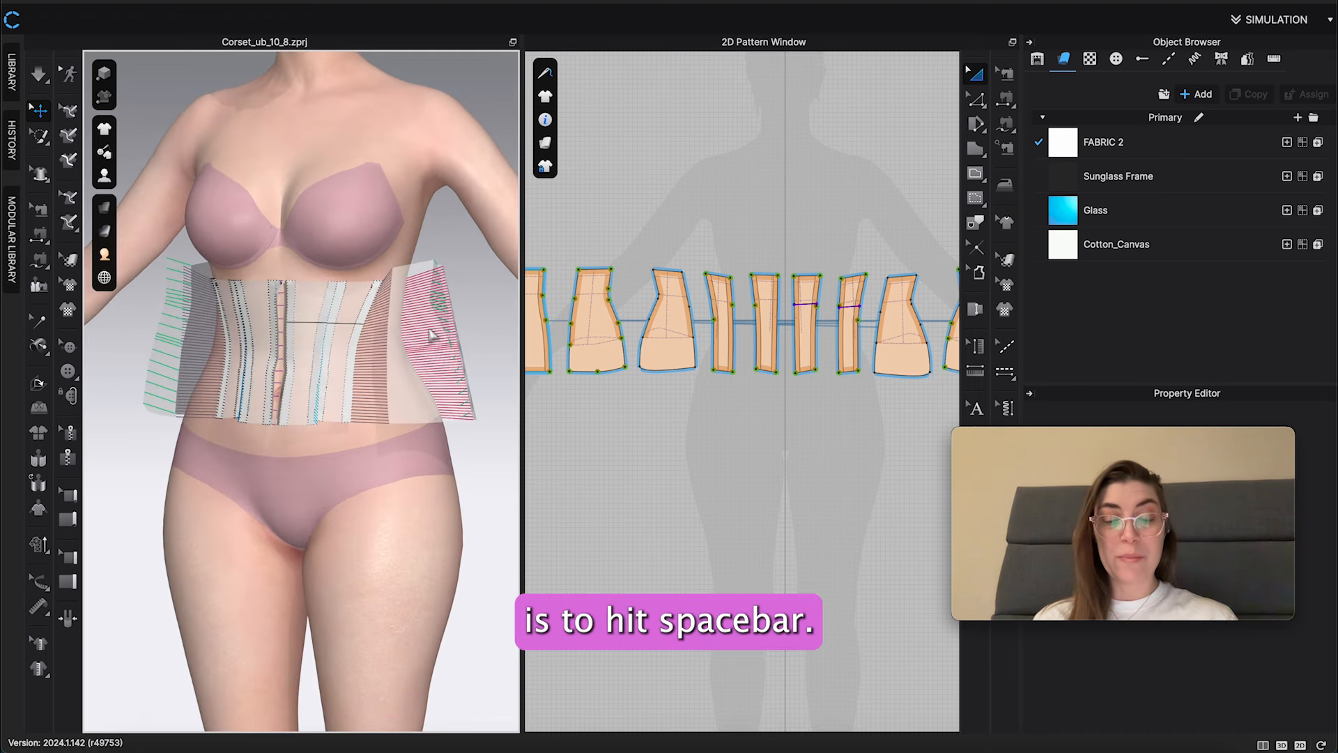
key(space)
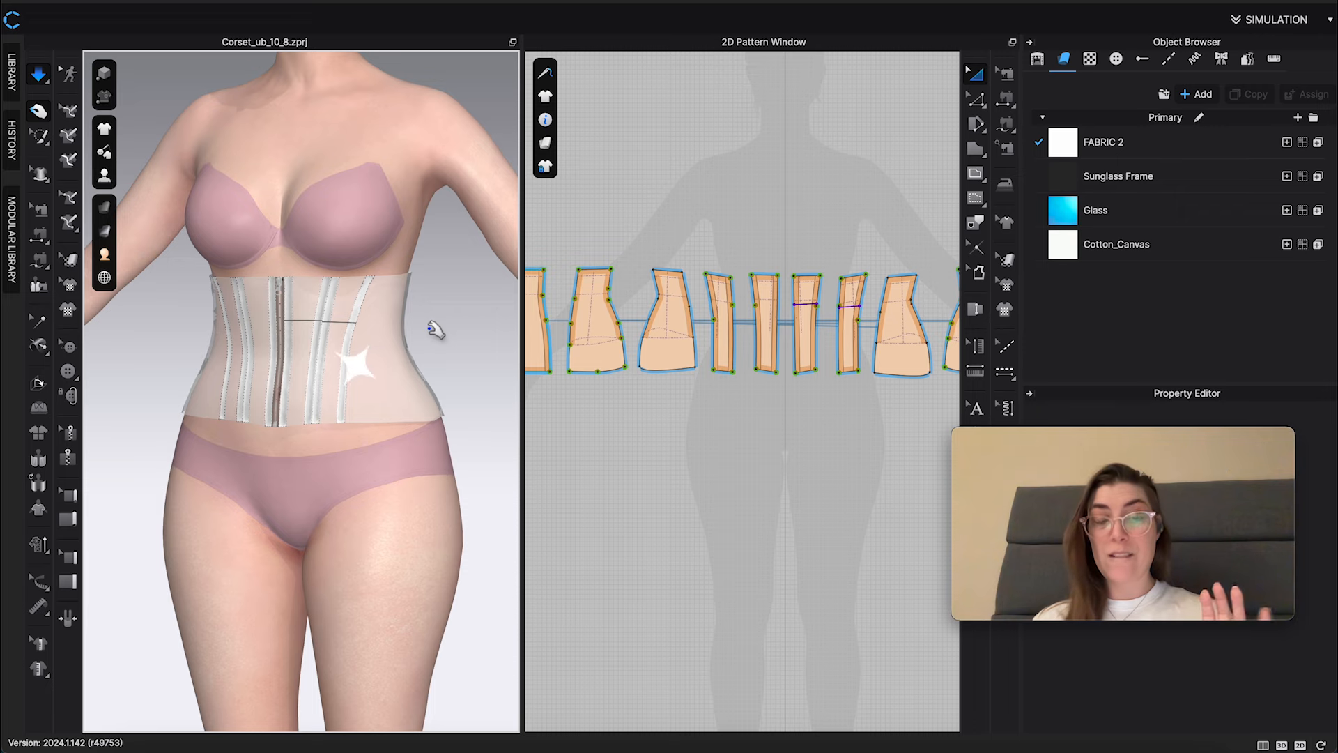
mouse_move(434, 328)
right_down()
mouse_move(275, 331)
mouse_move(457, 329)
right_up()
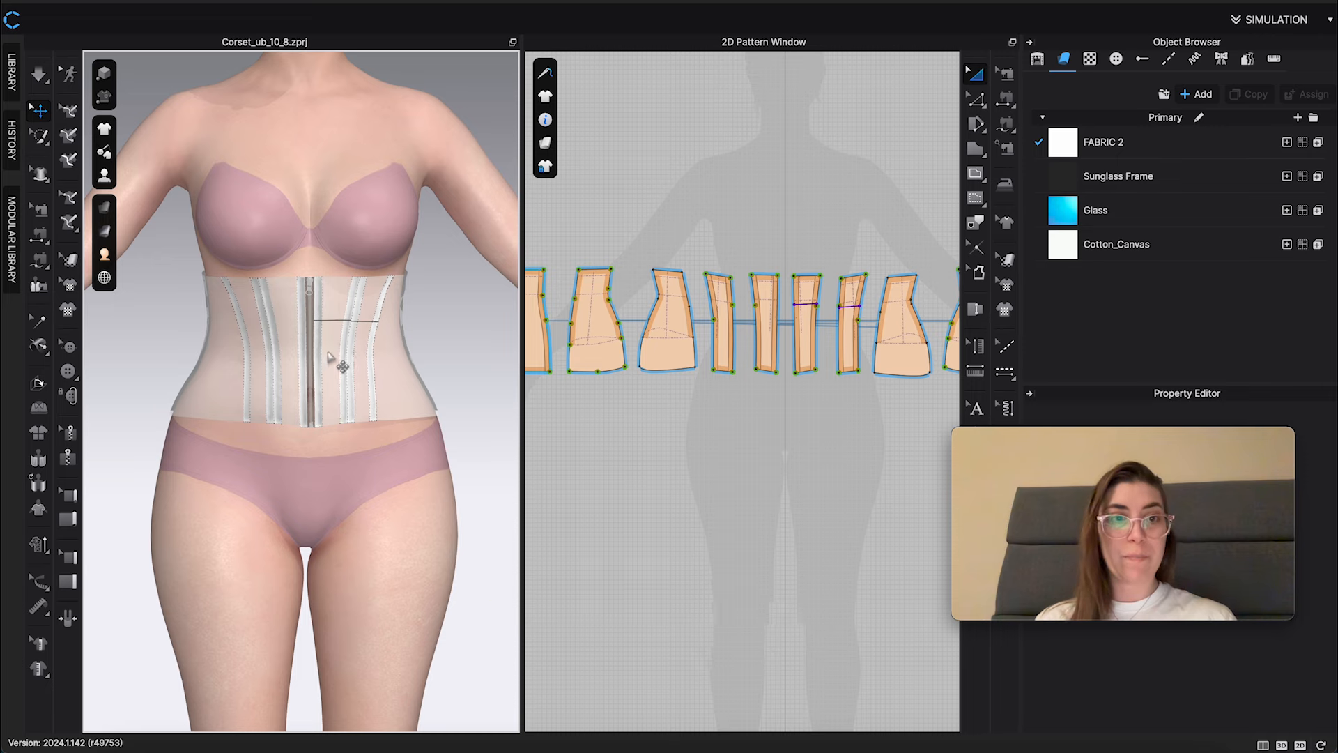
right_drag(337, 358, 495, 368)
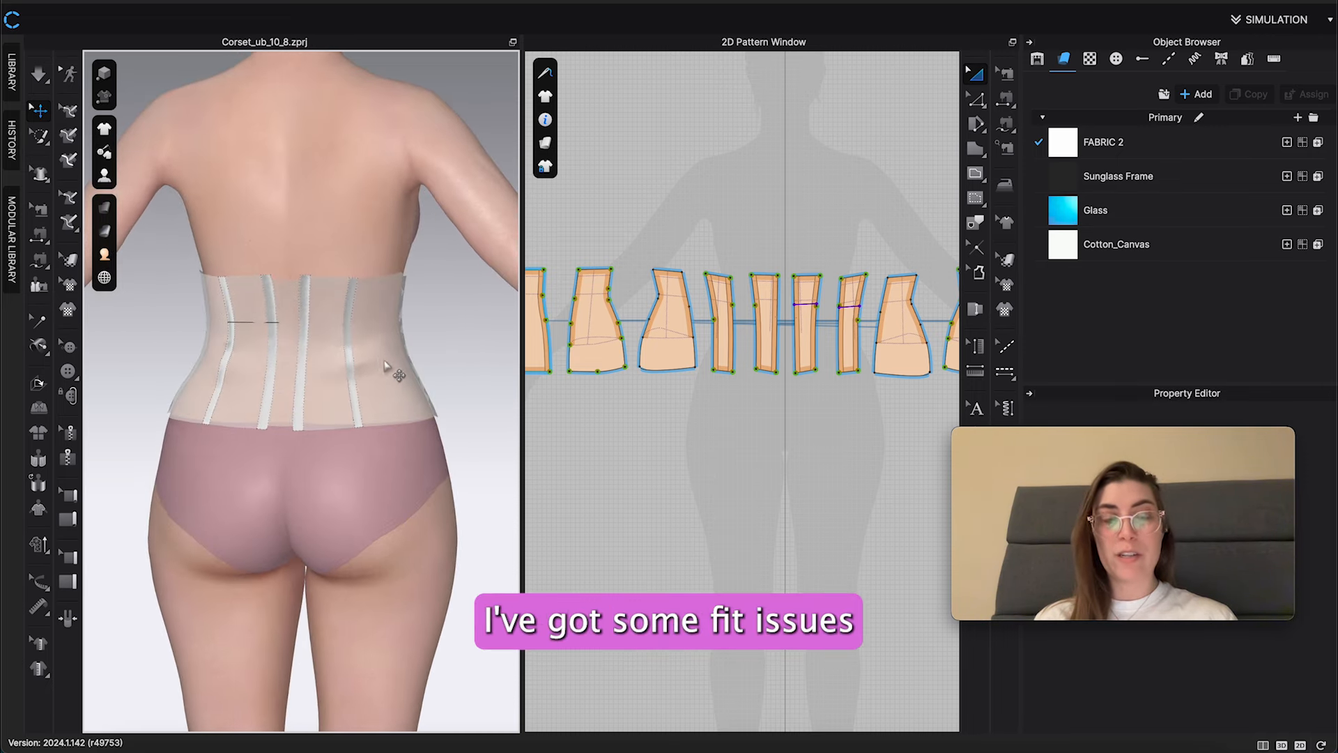
right_drag(385, 367, 98, 370)
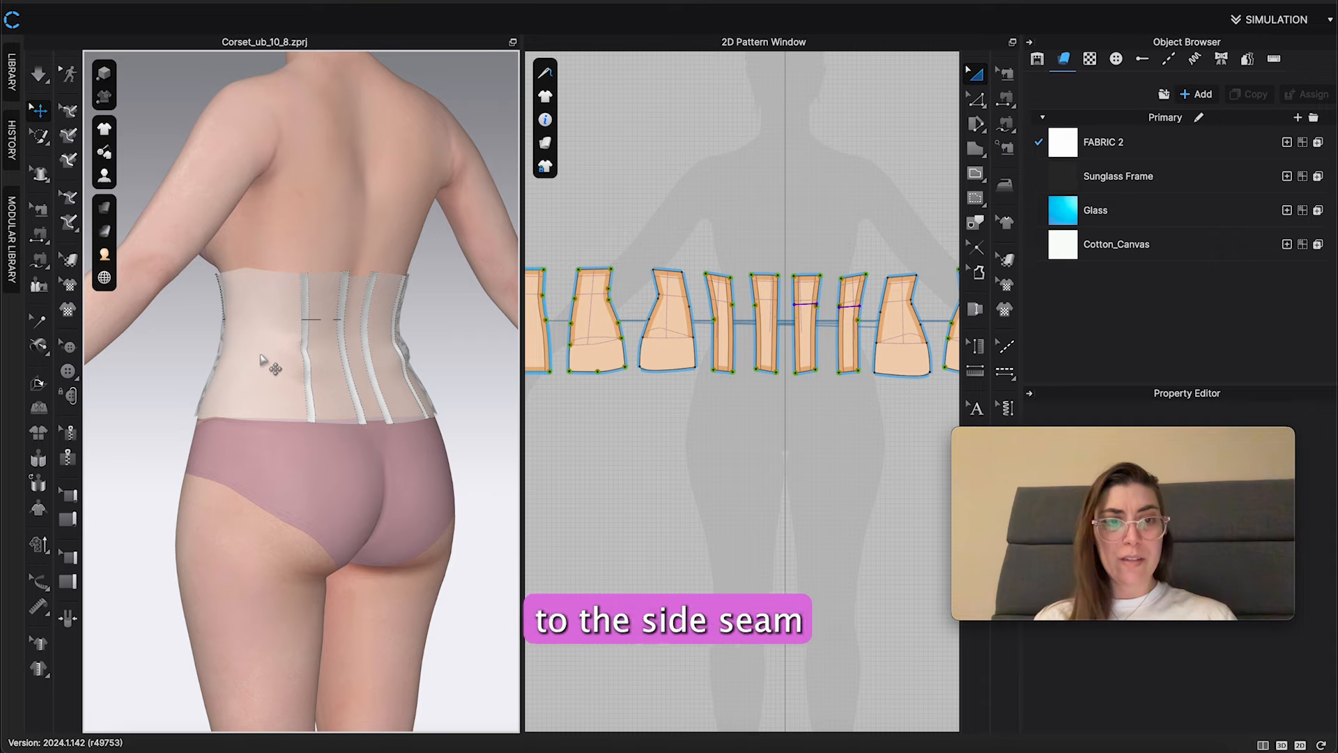
right_drag(261, 359, 219, 368)
Render the garment as Thick Textured Surface and check the corset's upper edge and hem from the front
click(102, 213)
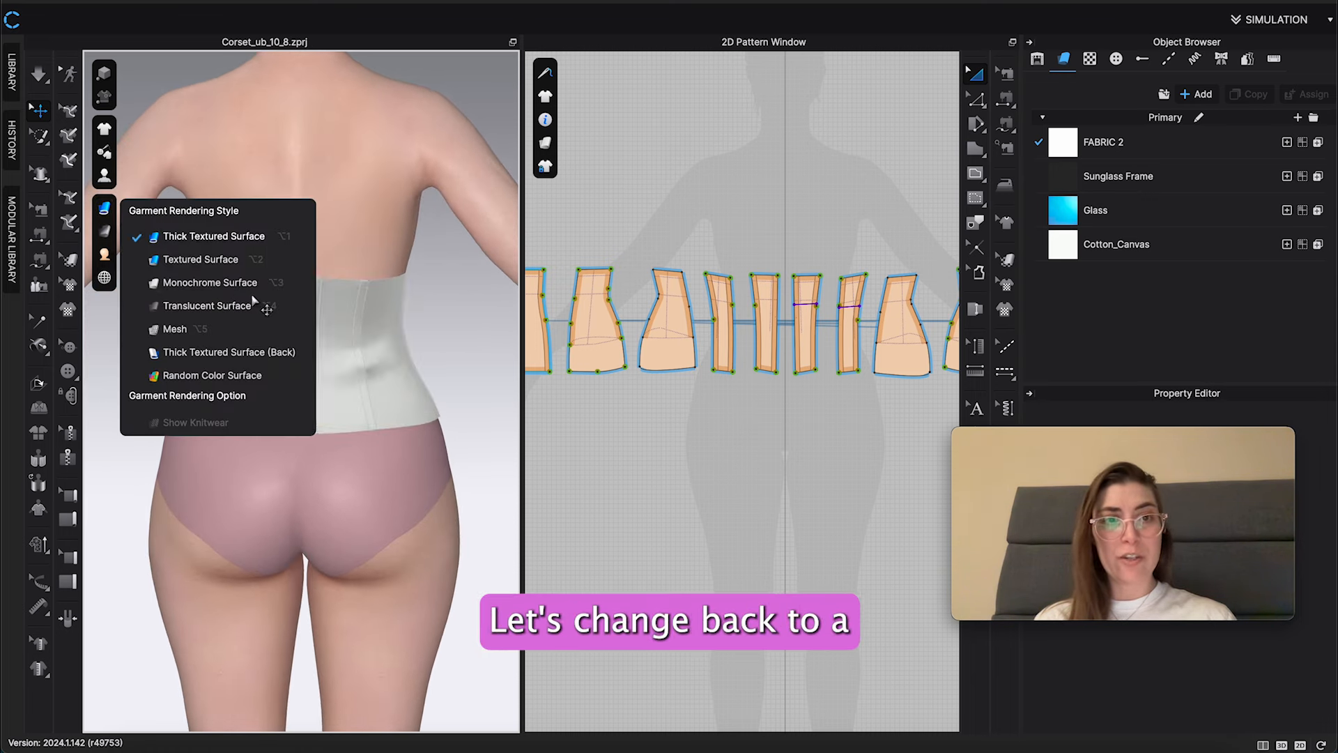
click(180, 237)
right_drag(232, 318, 403, 319)
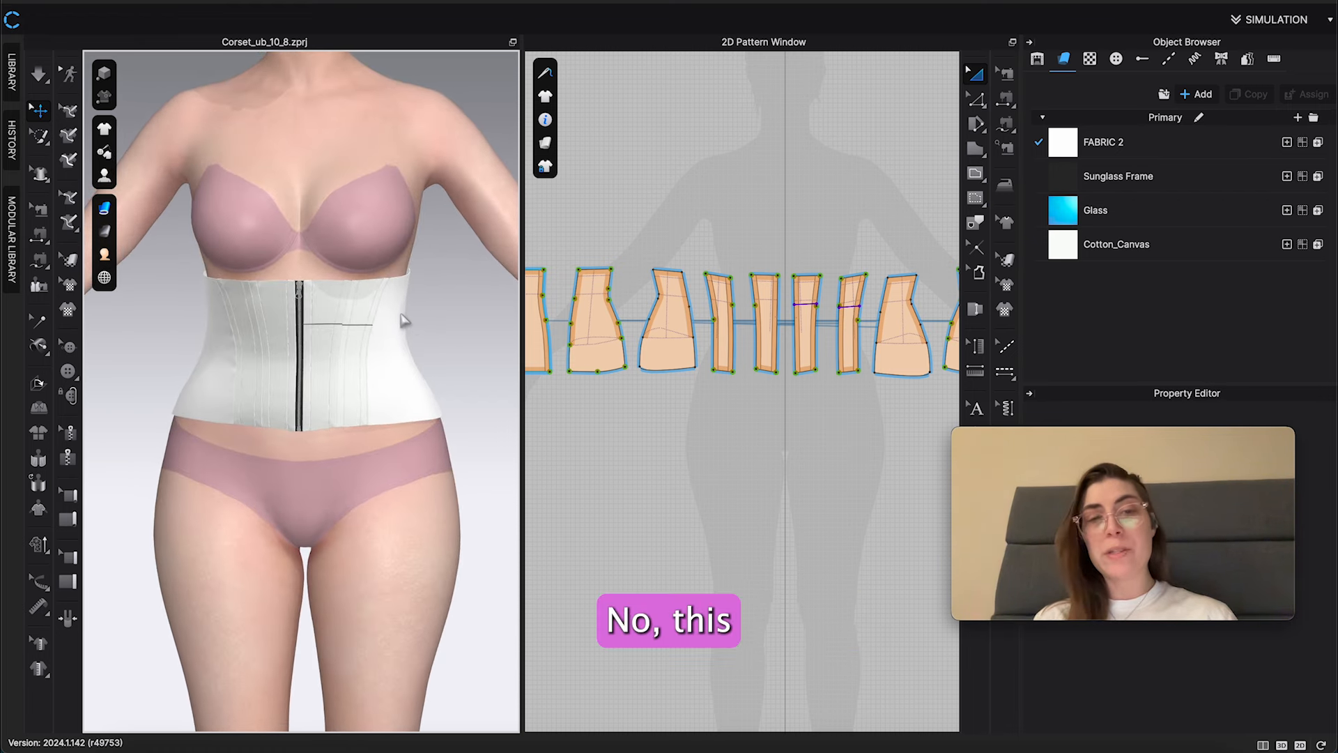
right_drag(402, 320, 406, 356)
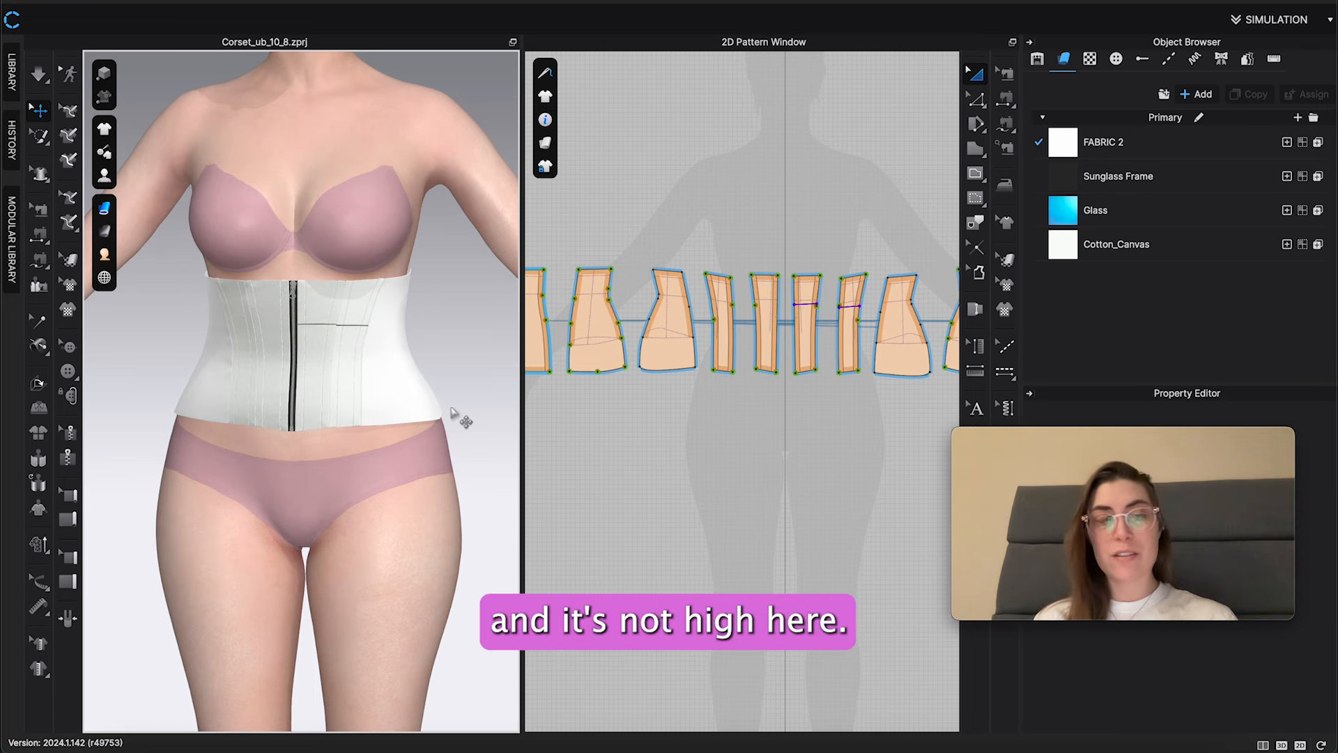
Display the Stress Map on the corset and examine the tension around the waist, sides and back
click(105, 209)
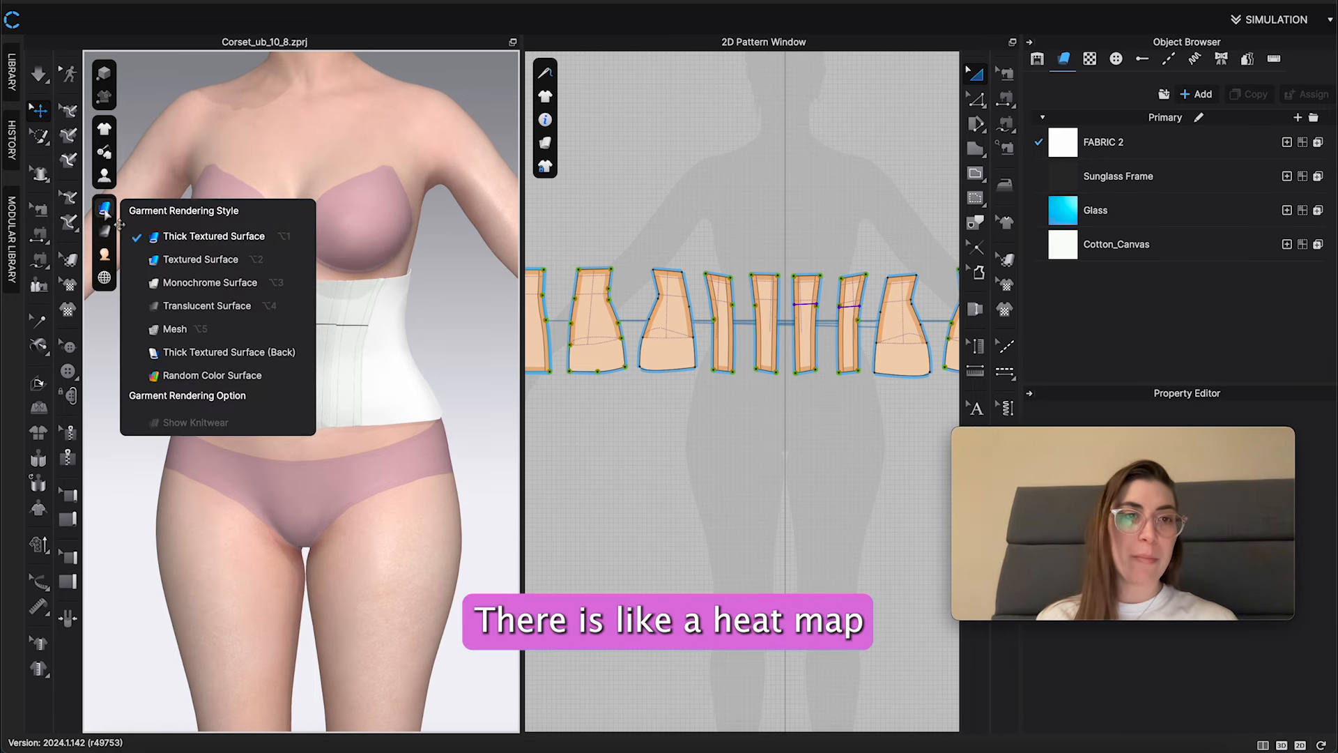
mouse_move(124, 146)
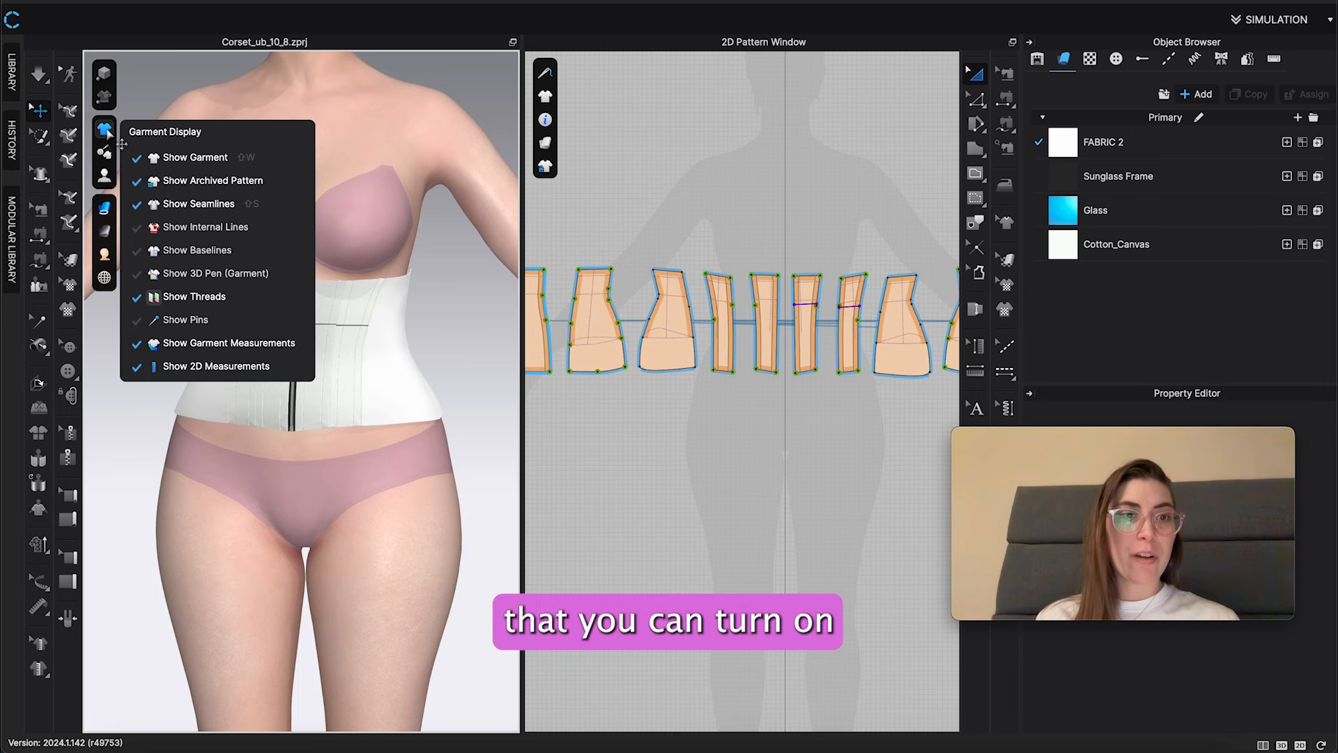
mouse_move(103, 230)
click(179, 257)
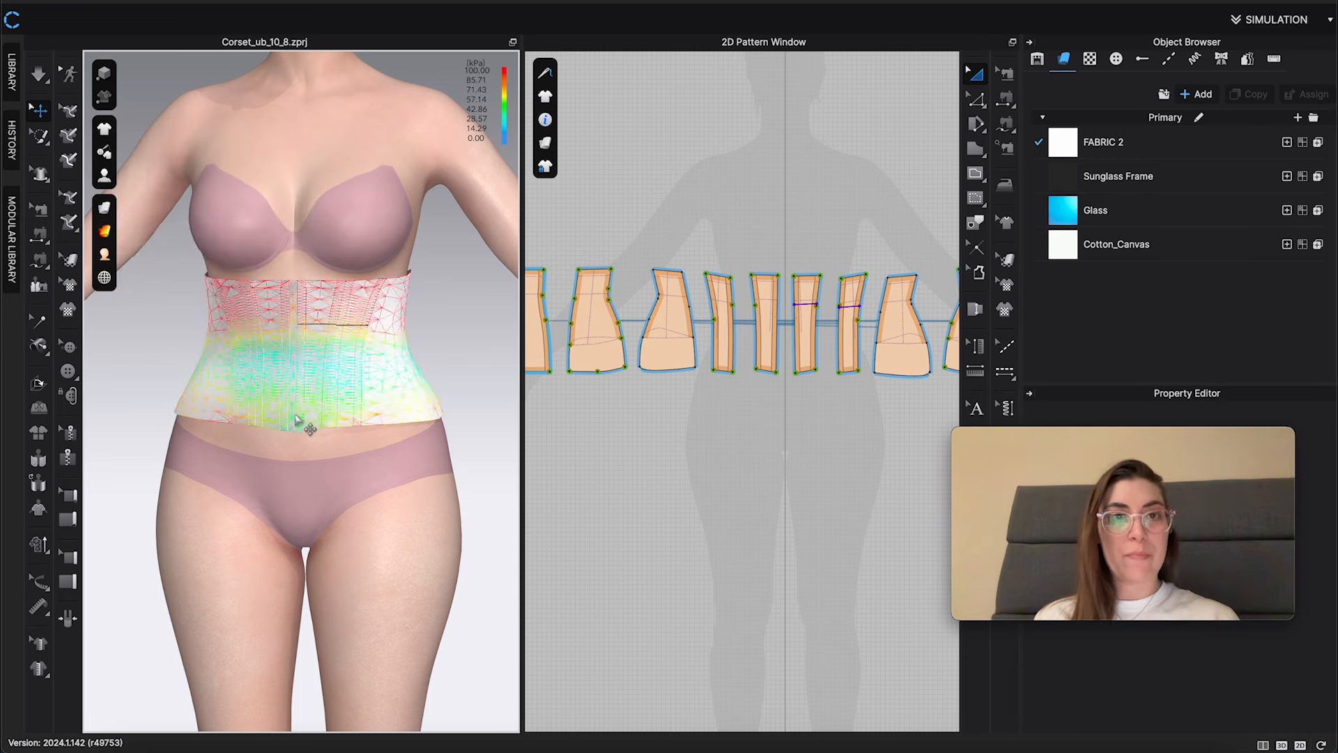
right_drag(295, 419, 455, 412)
right_drag(497, 418, 294, 415)
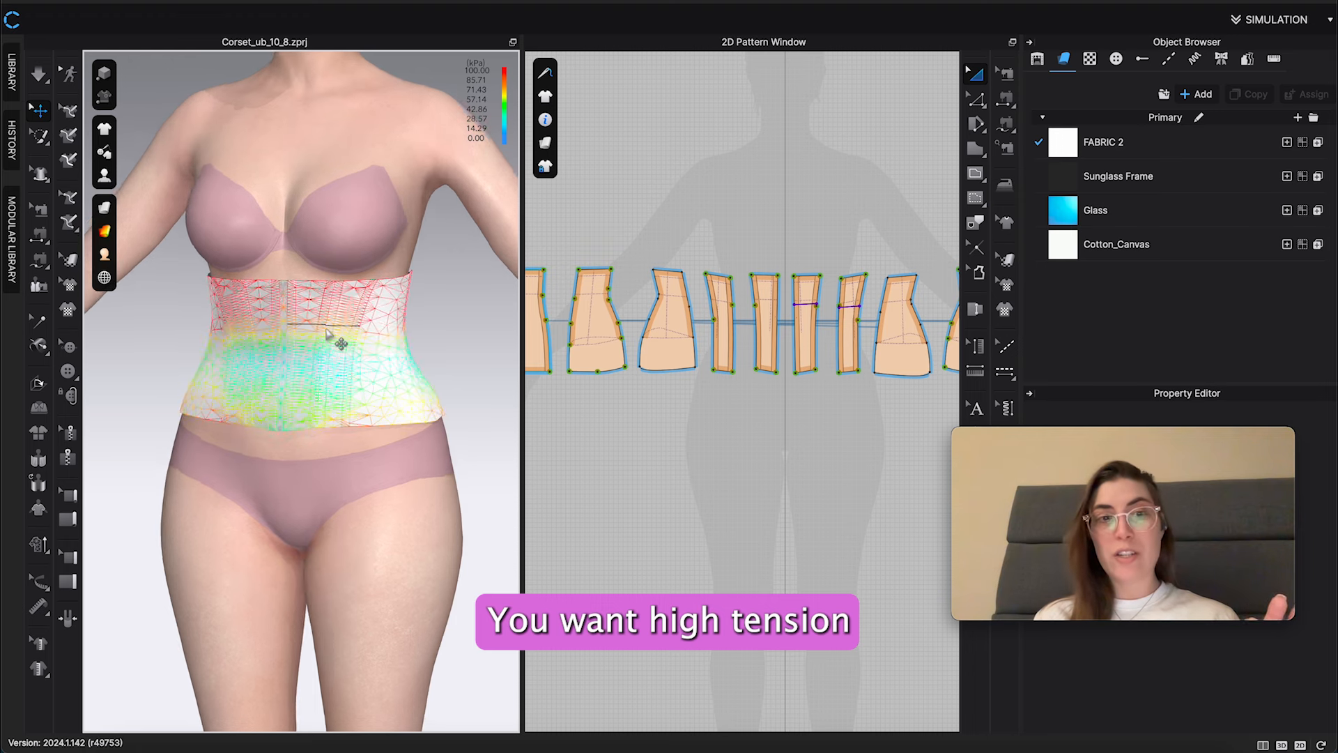
right_drag(337, 337, 172, 325)
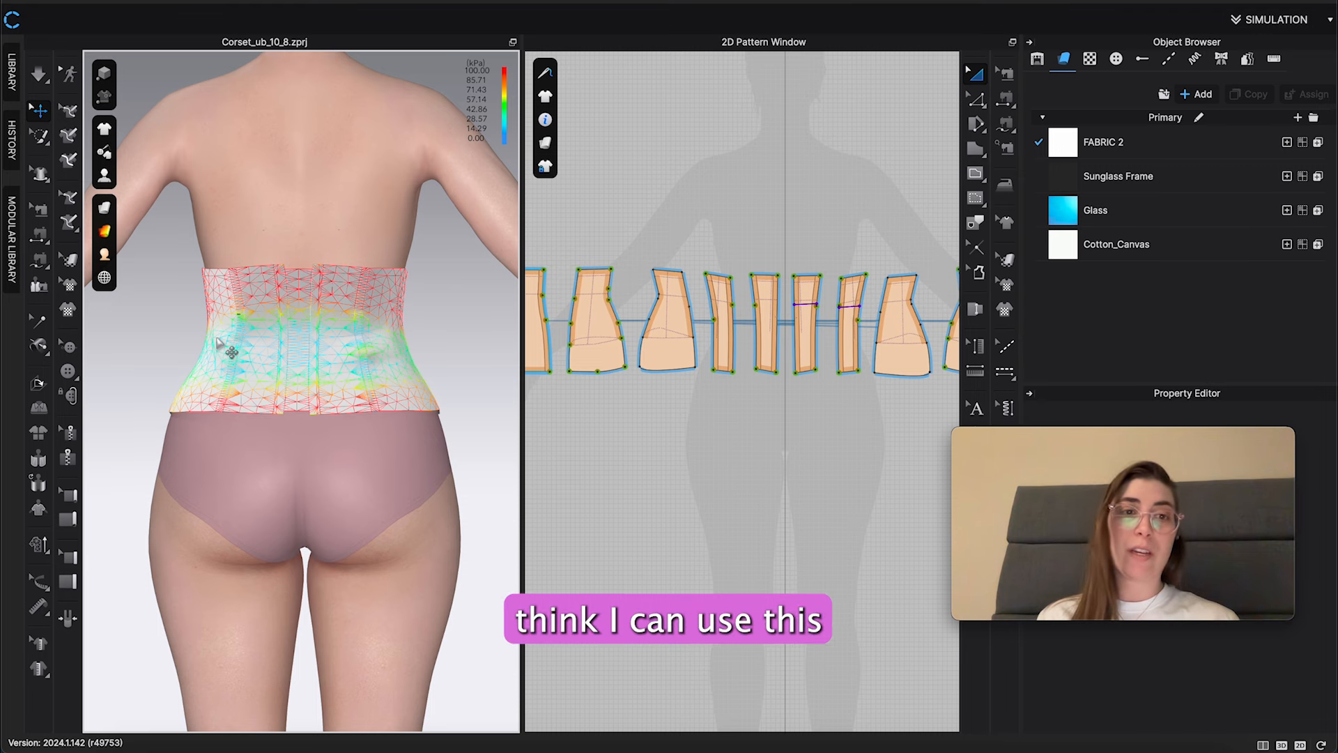
right_drag(218, 343, 165, 426)
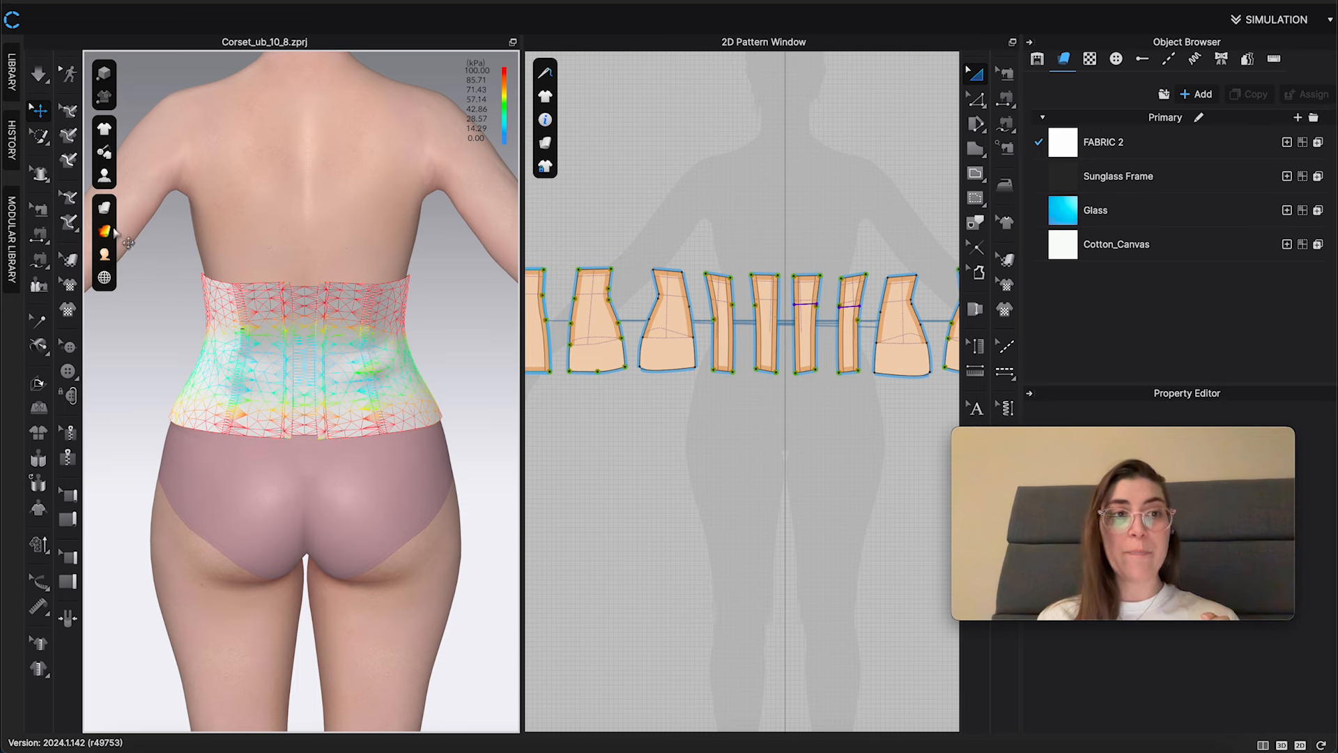
Display the Strain Map on the corset and examine the back and side panels for stretching
mouse_move(106, 232)
click(187, 282)
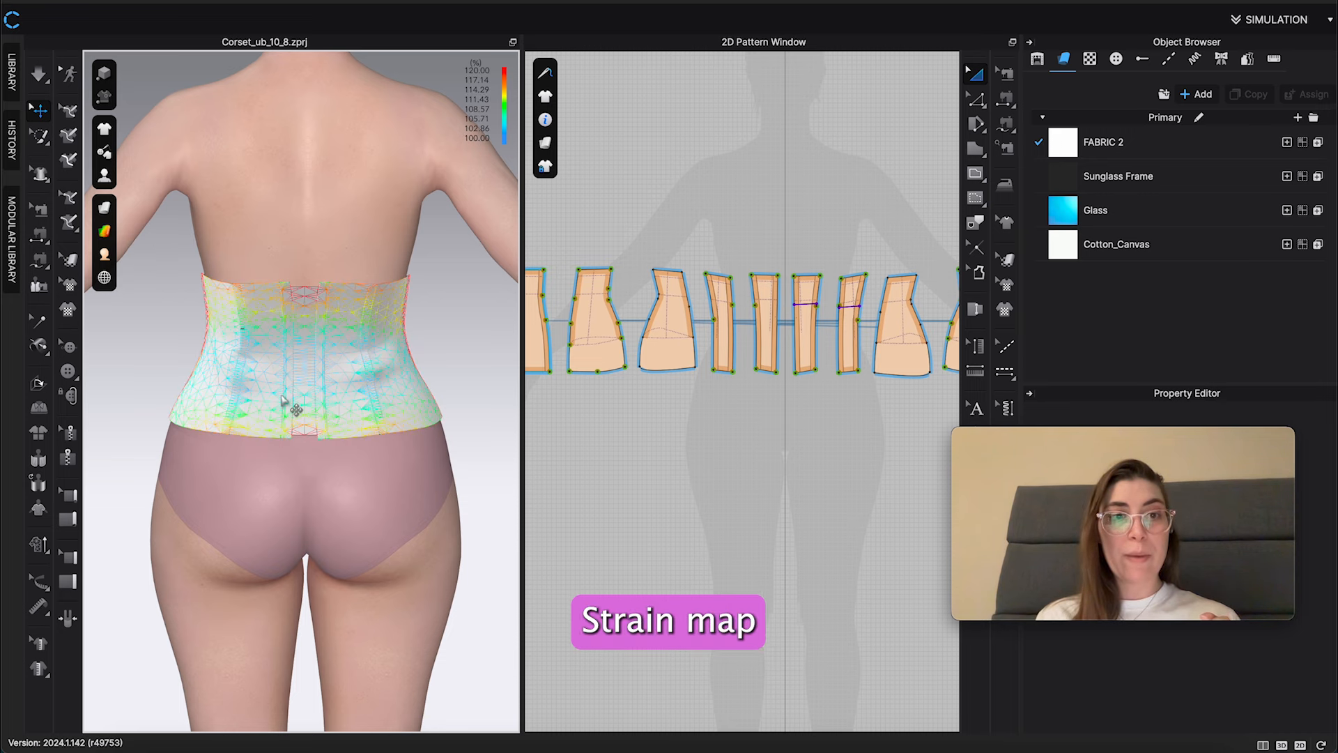
right_drag(283, 399, 407, 400)
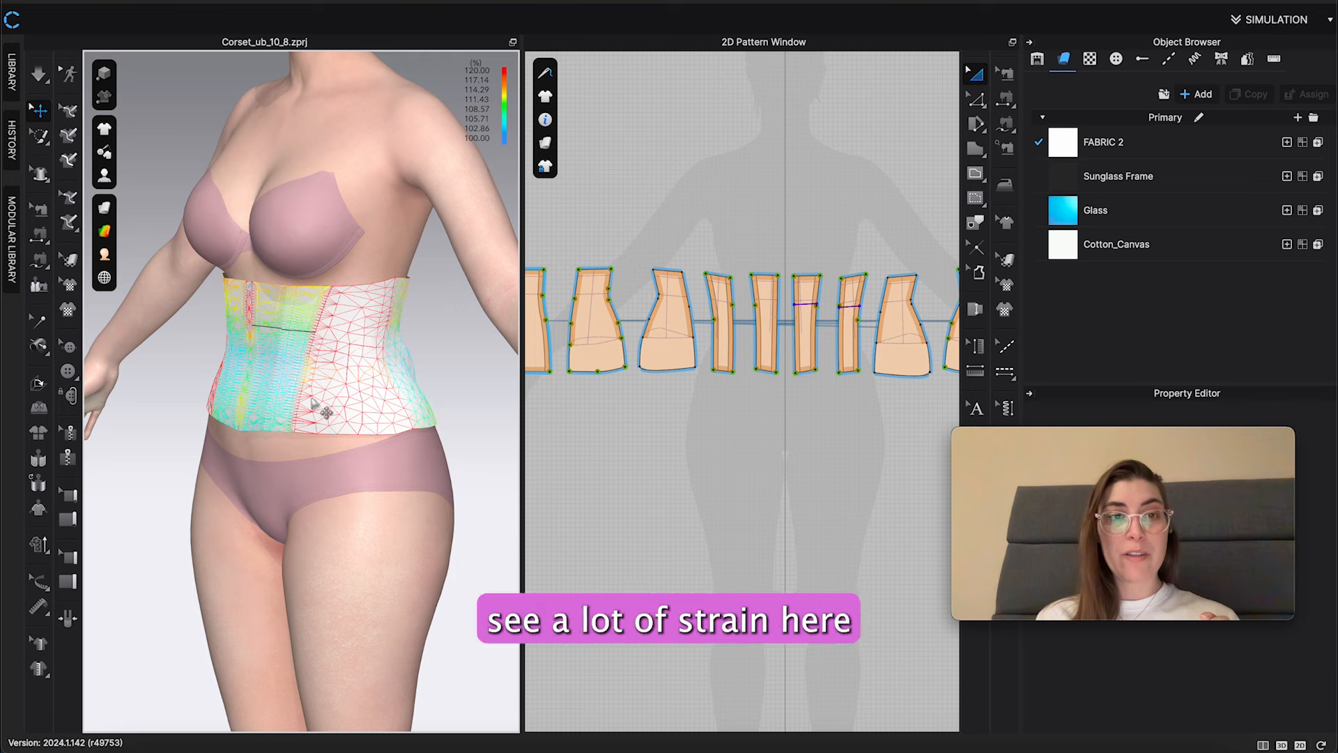
Display the Fit Map on the corset and examine the tight areas on the side, back and front
click(106, 231)
click(179, 306)
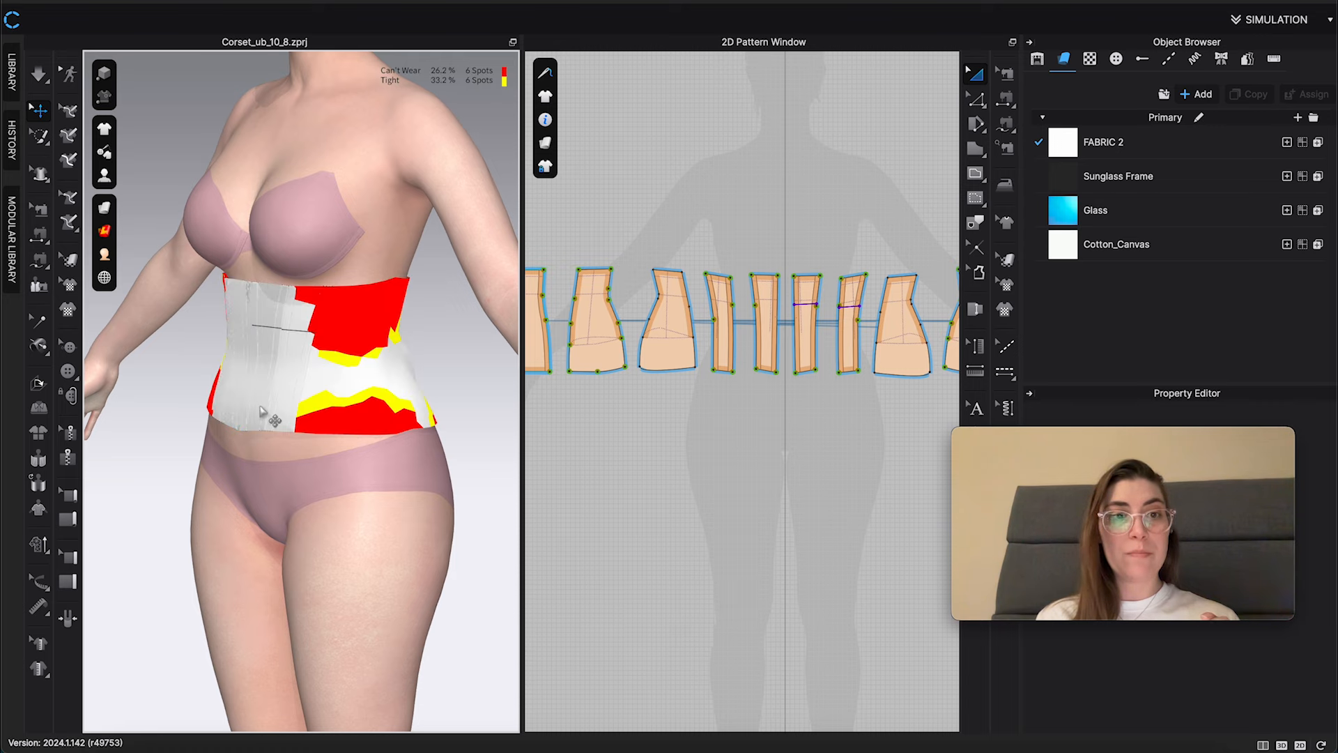
right_drag(263, 407, 482, 404)
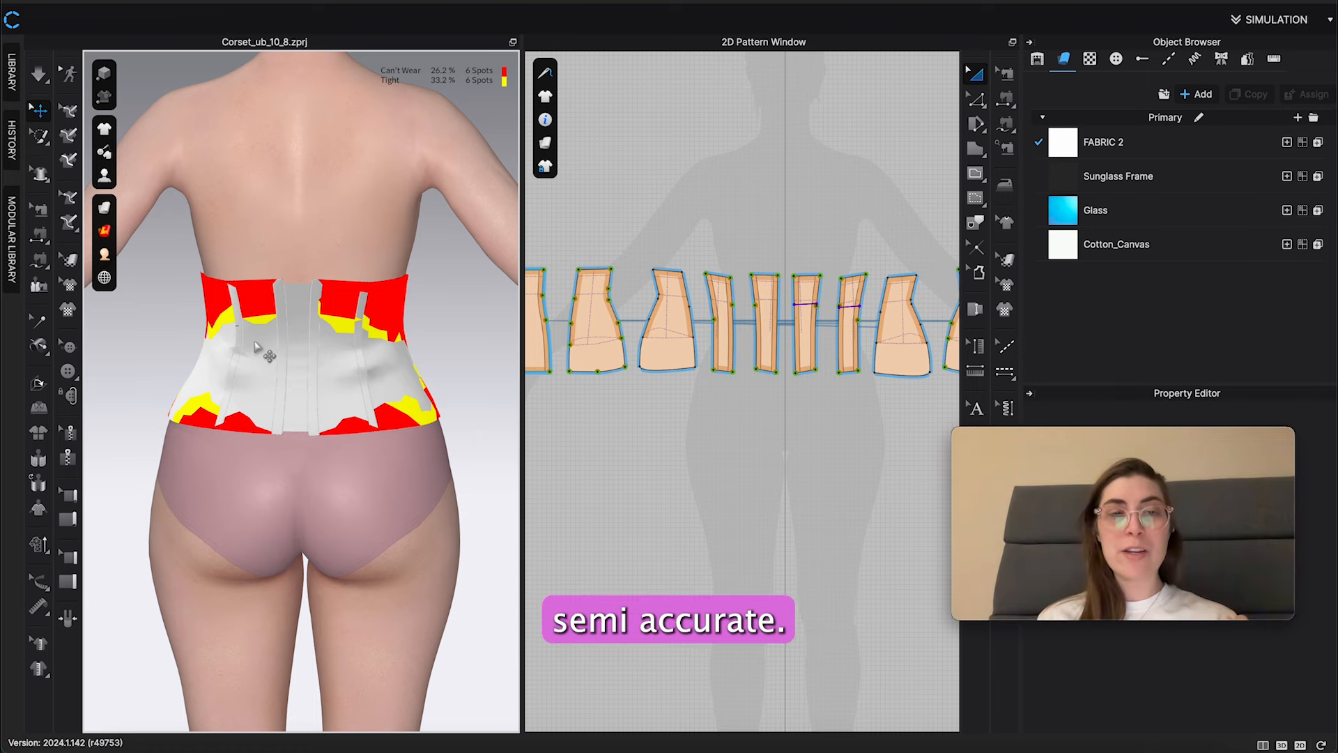
right_drag(255, 343, 442, 348)
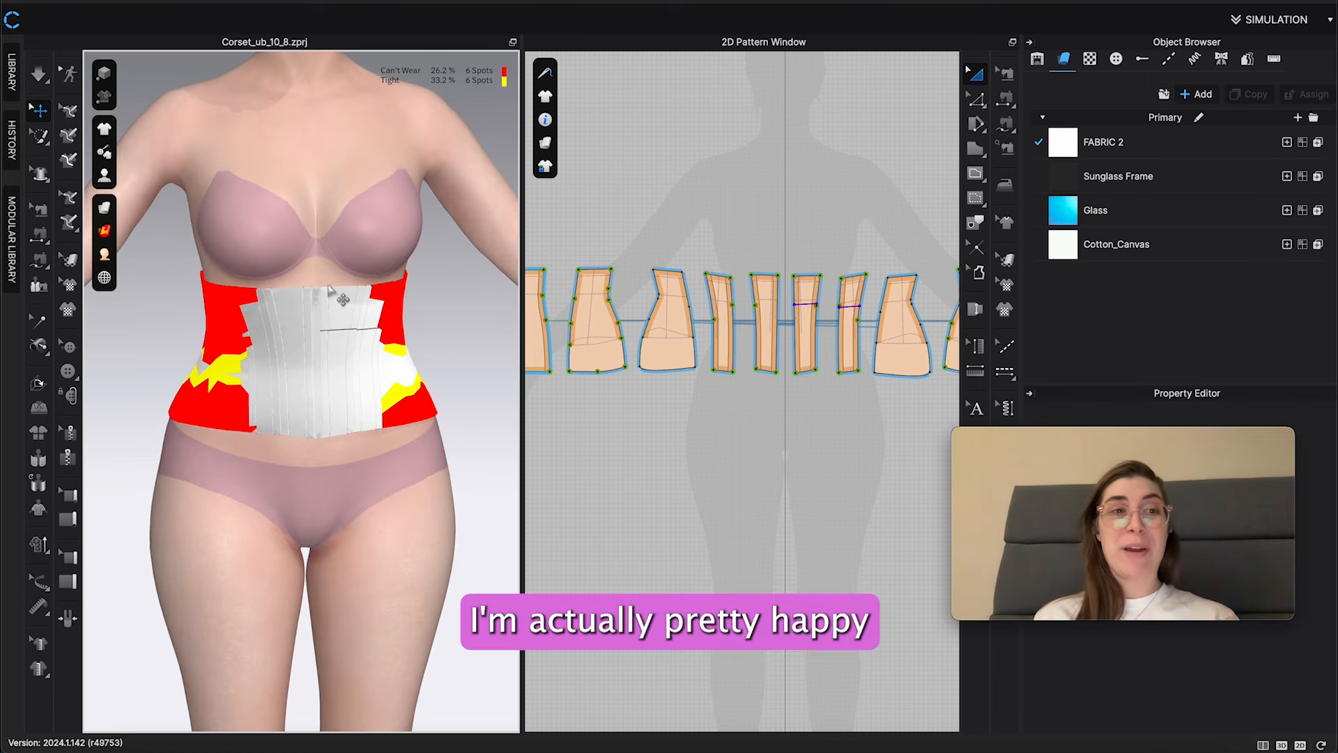
mouse_move(104, 232)
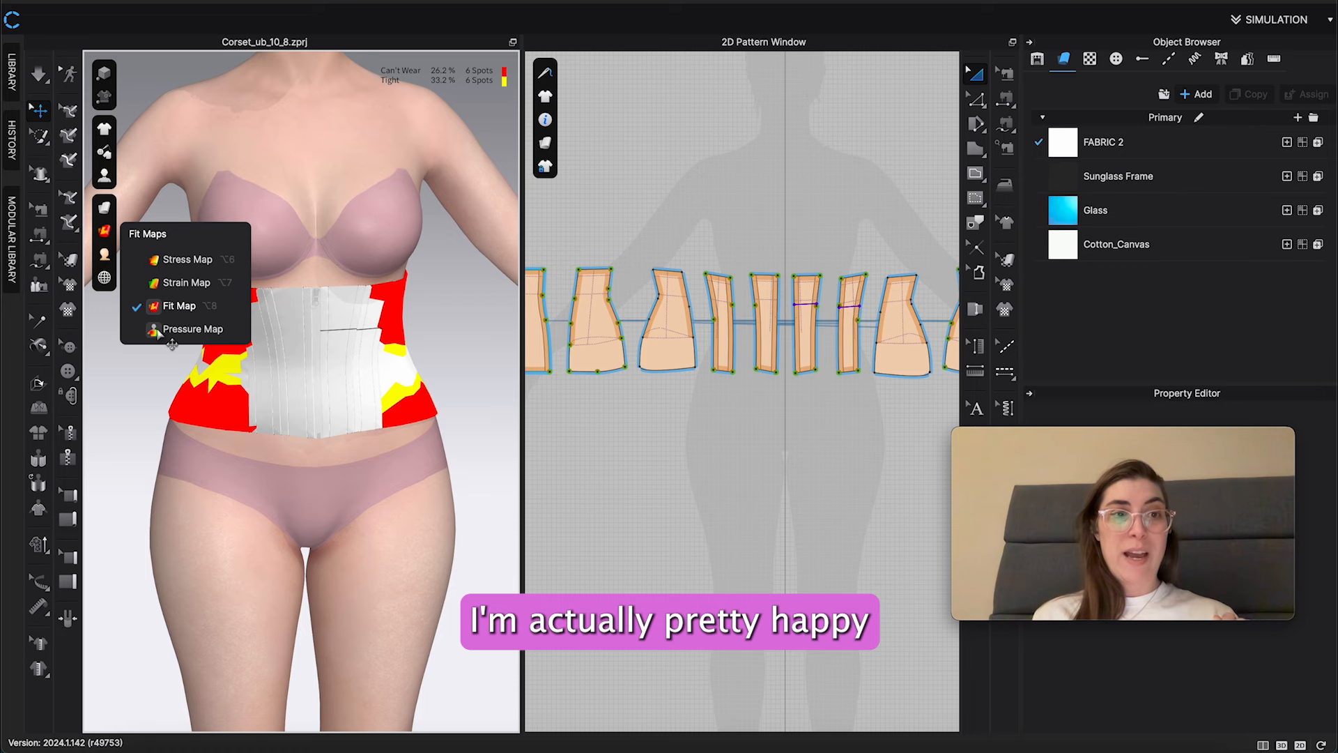
click(175, 308)
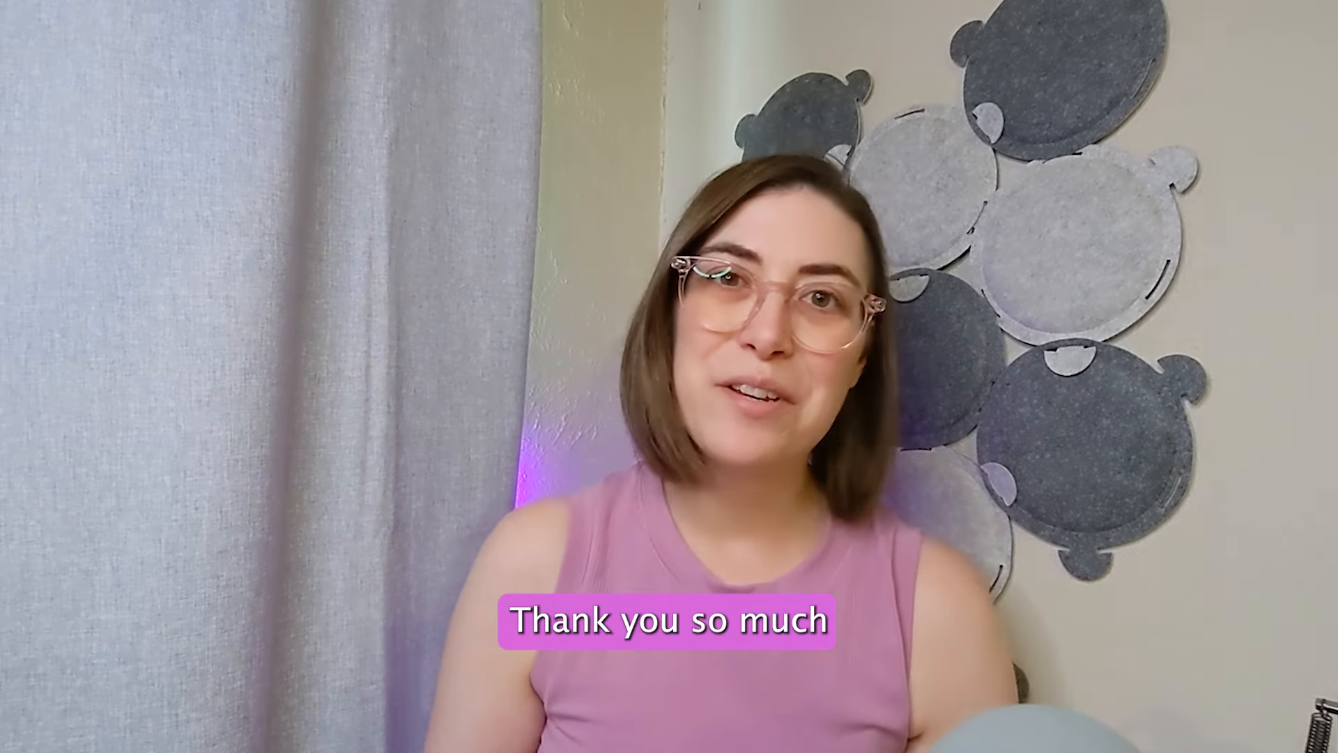